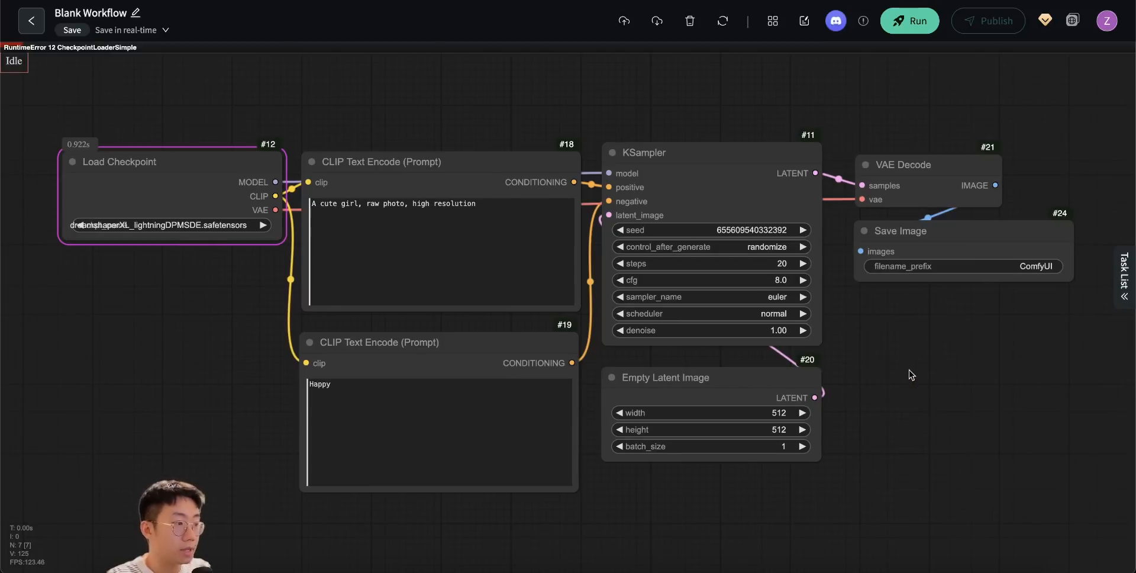
- Run the text-to-image workflow and view the generated picture in the Save Image node
click(909, 21)
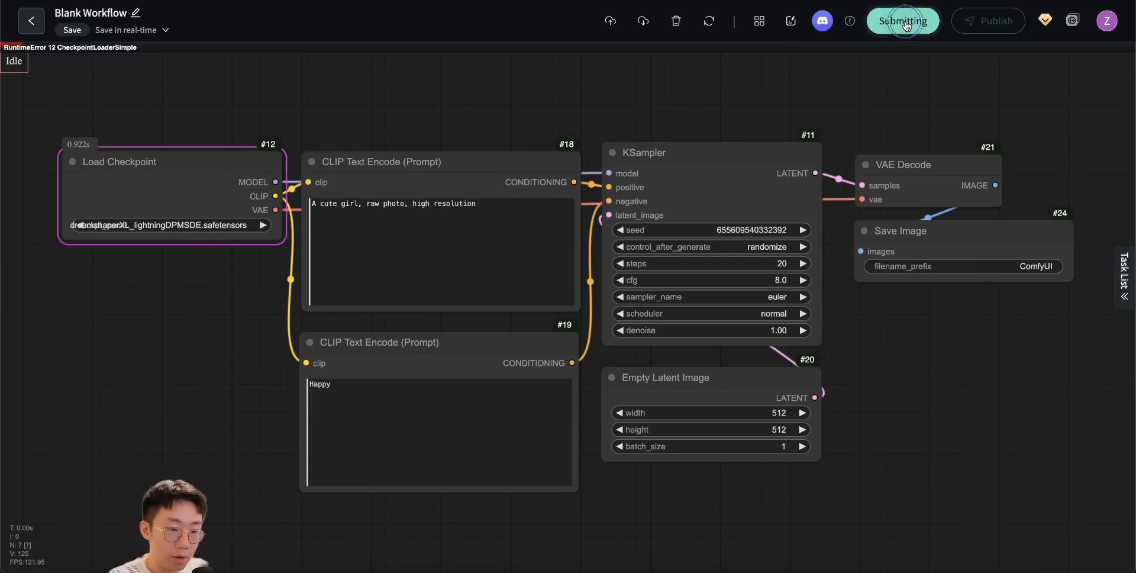
scroll(1070, 409, up, 8)
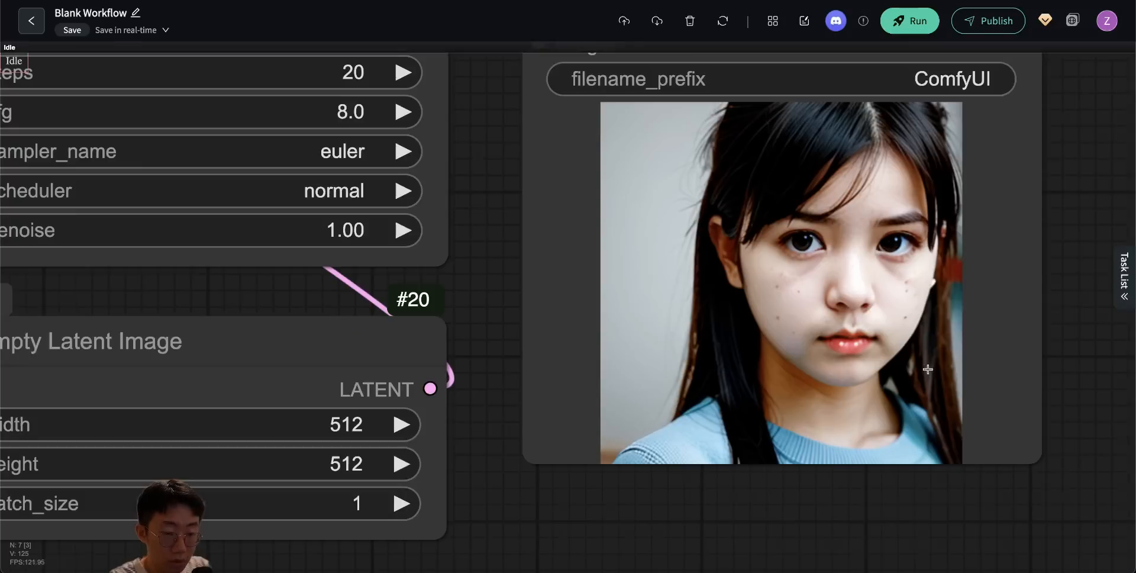
scroll(830, 392, down, 5)
scroll(830, 392, down, 4)
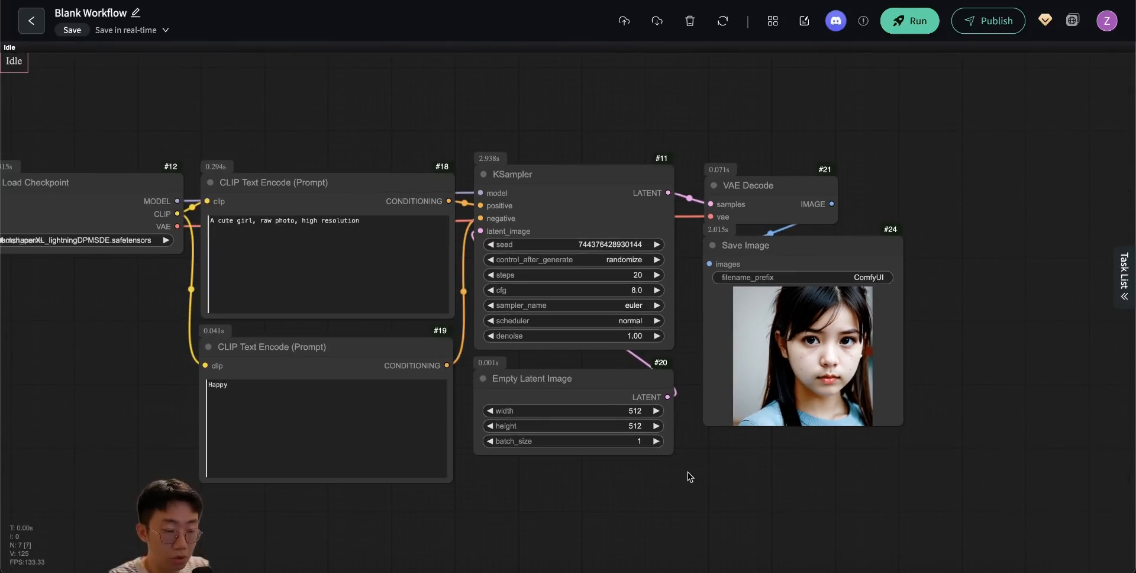
- Check the KSampler's steps value and its other sampling settings
scroll(688, 471, up, 6)
click(698, 261)
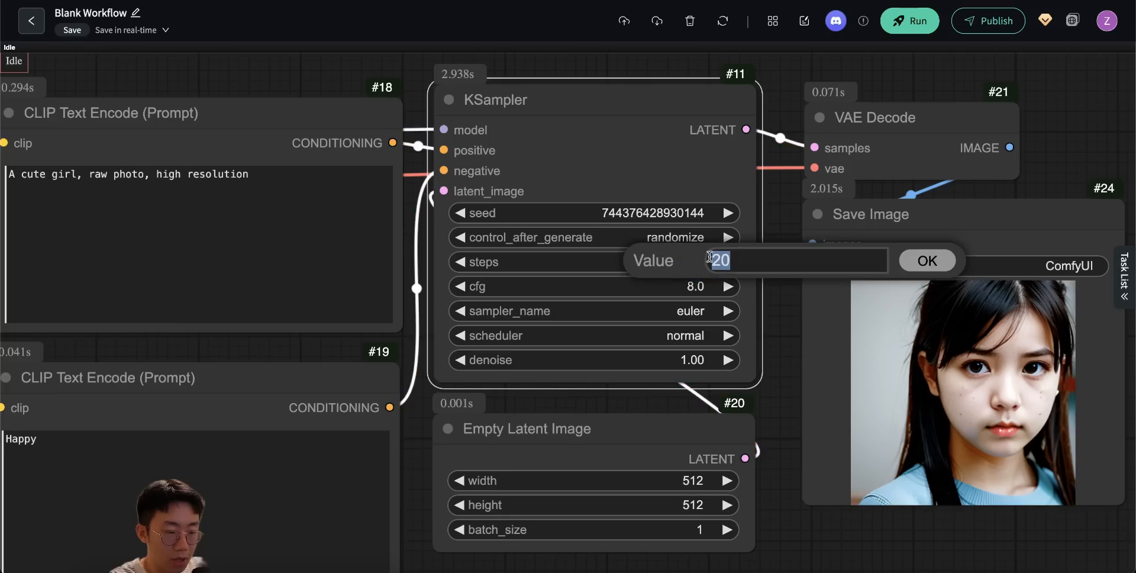
click(922, 265)
drag(786, 349, 786, 351)
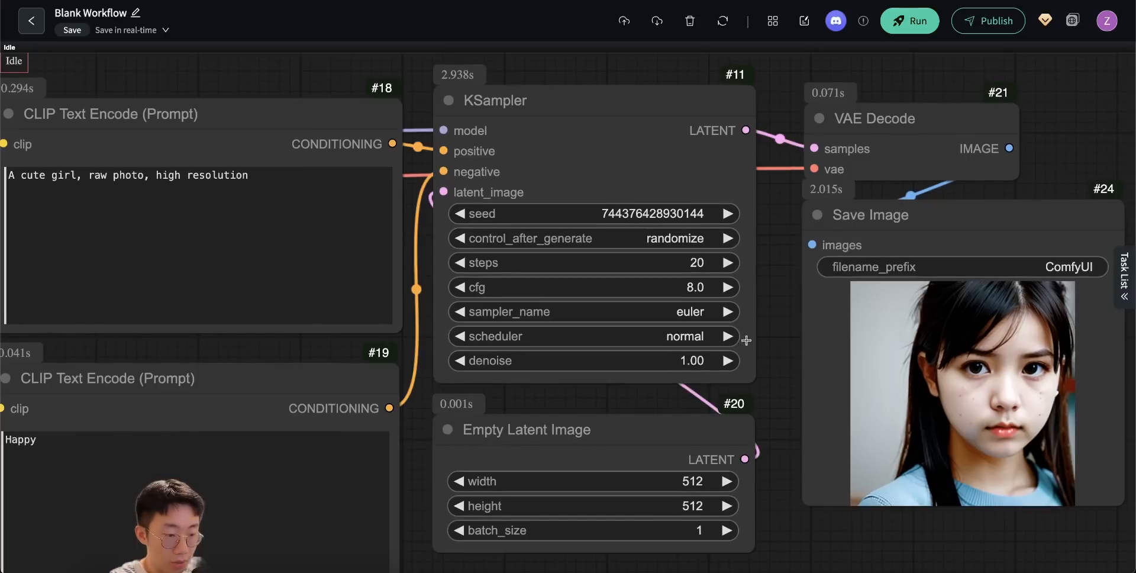
scroll(779, 372, up, 1)
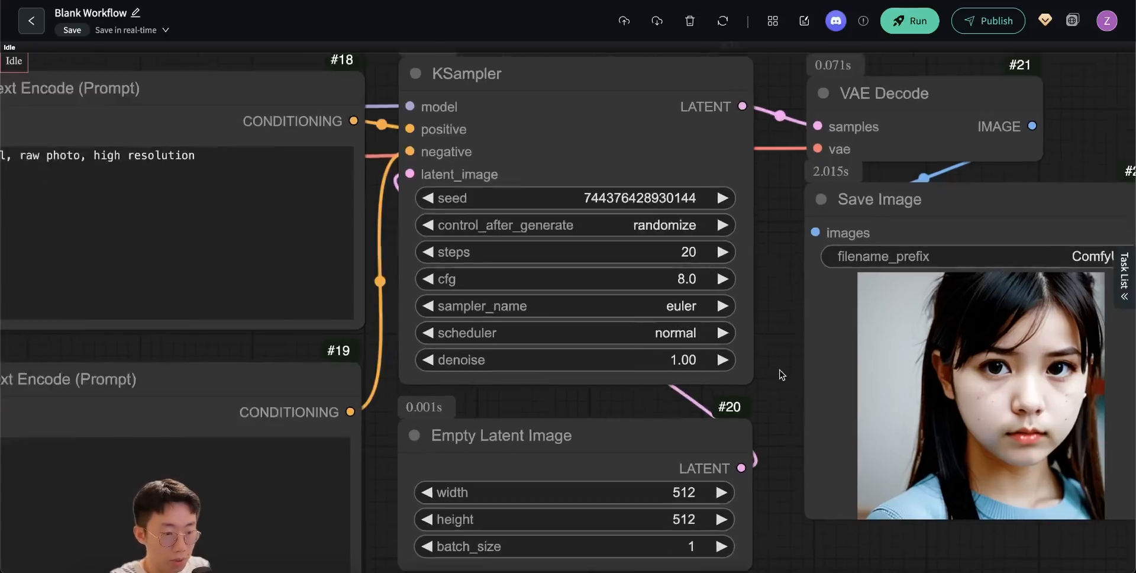
- Add a group around all the workflow nodes and title it "Text to image"
scroll(787, 367, down, 8)
right_click(240, 147)
click(230, 198)
text(Text to image)
key(Return)
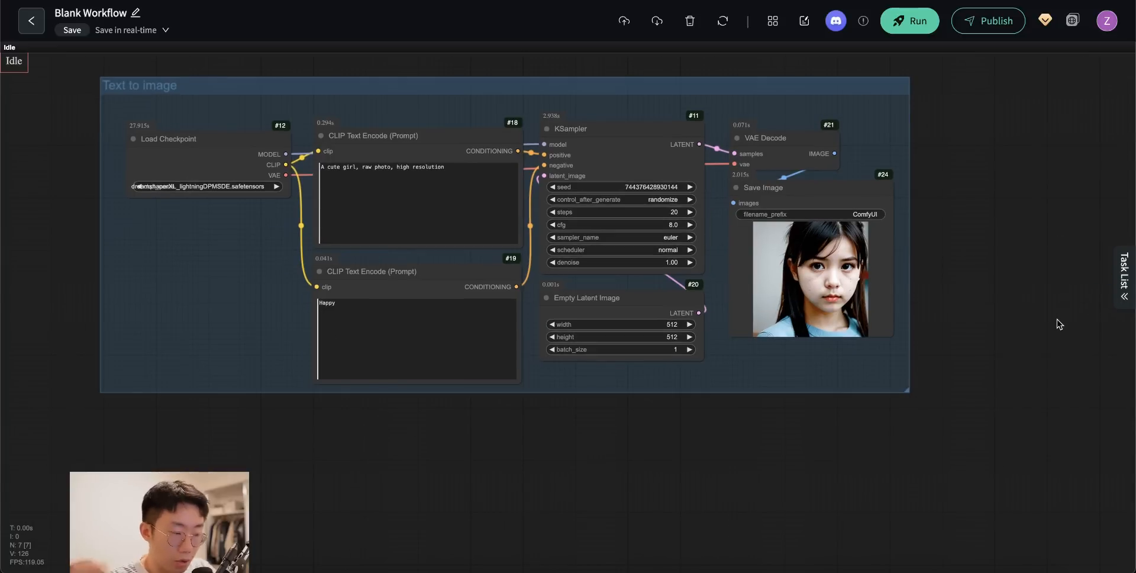
- Duplicate all seven nodes of the "Text to image" group into the empty canvas area below it
drag(112, 120, 989, 378)
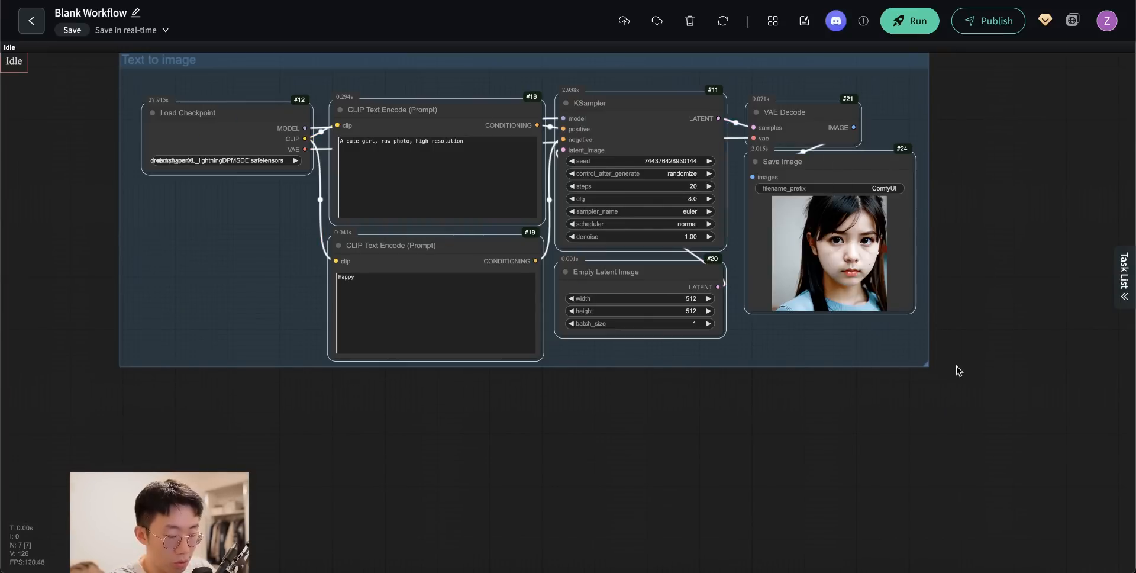
key(ctrl+c)
key(ctrl+v)
drag(1033, 291, 373, 480)
scroll(358, 306, down, 5)
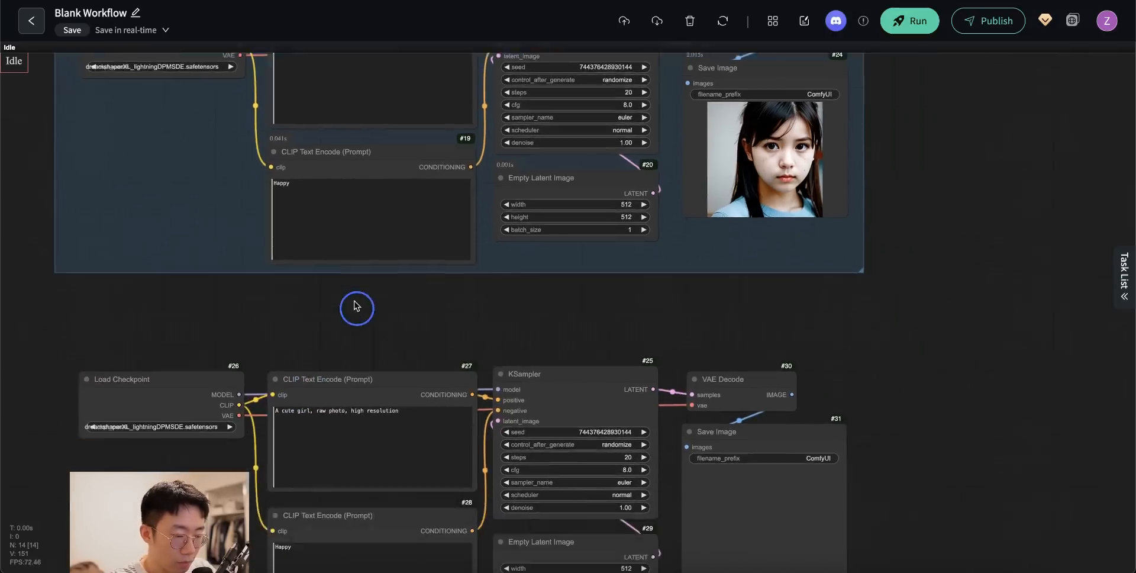
scroll(556, 530, down, 2)
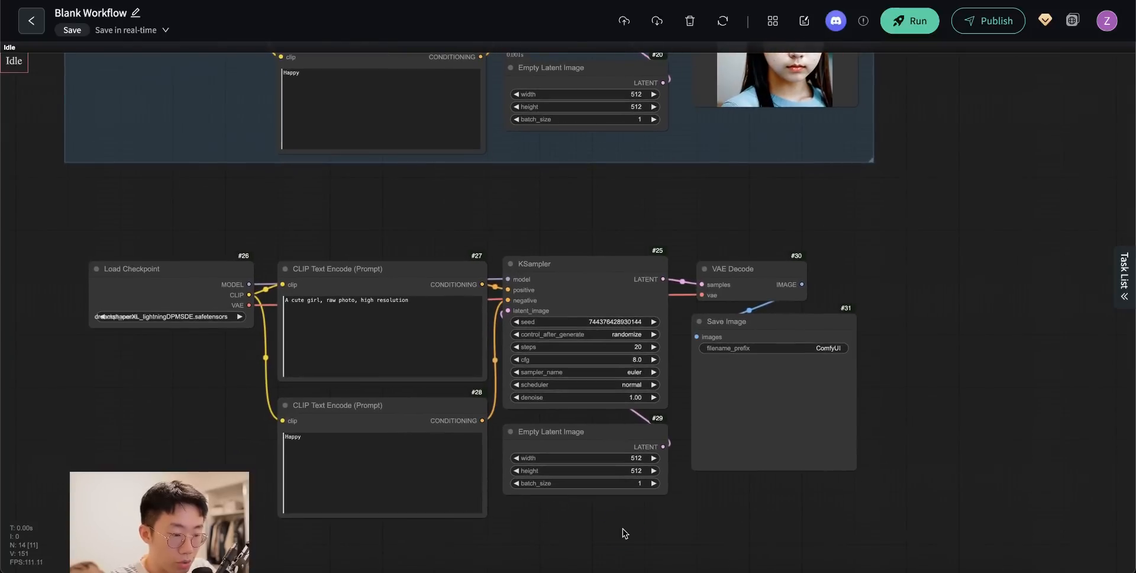
scroll(621, 517, down, 1)
mouse_move(561, 422)
mouse_down()
mouse_move(545, 444)
mouse_move(571, 435)
mouse_move(531, 426)
mouse_move(577, 418)
mouse_up()
scroll(578, 419, up, 6)
key(Delete)
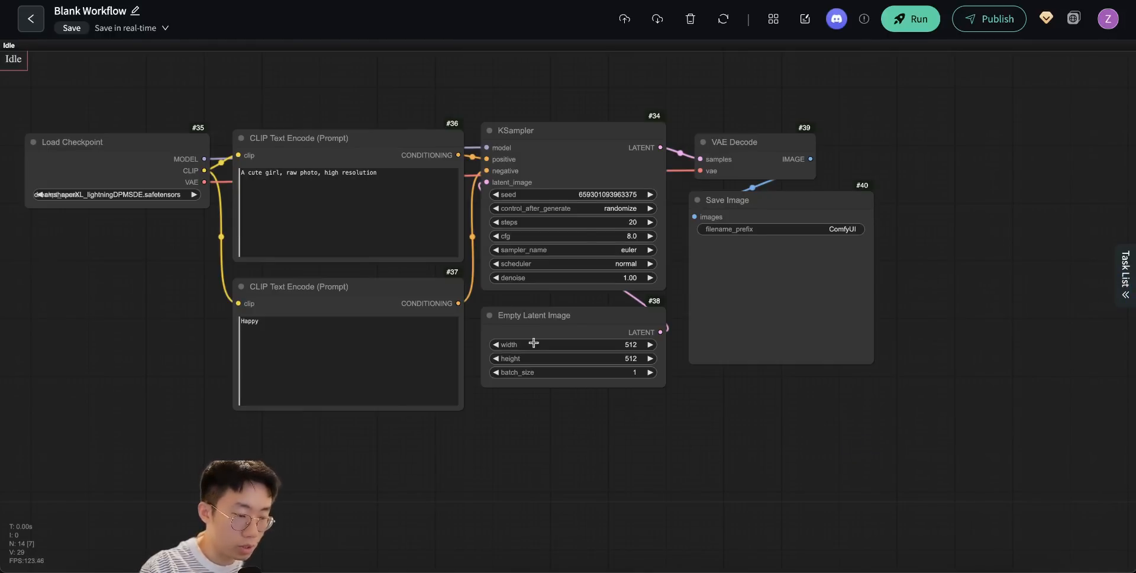
- Delete the Empty Latent Image node from the copied workflow
scroll(536, 352, up, 3)
scroll(524, 366, up, 3)
drag(589, 331, 589, 364)
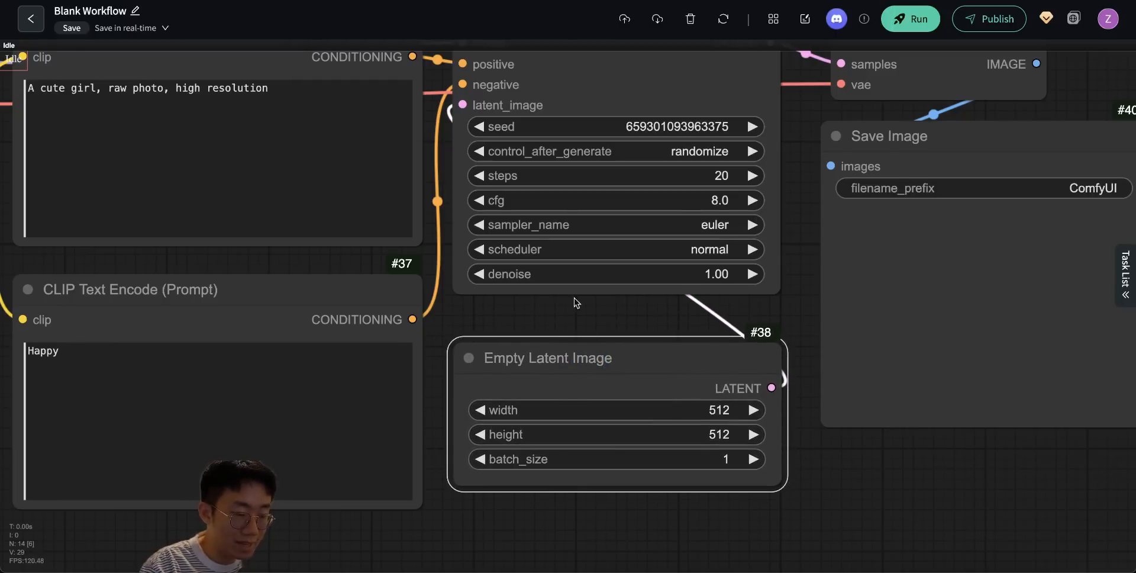
scroll(546, 316, down, 3)
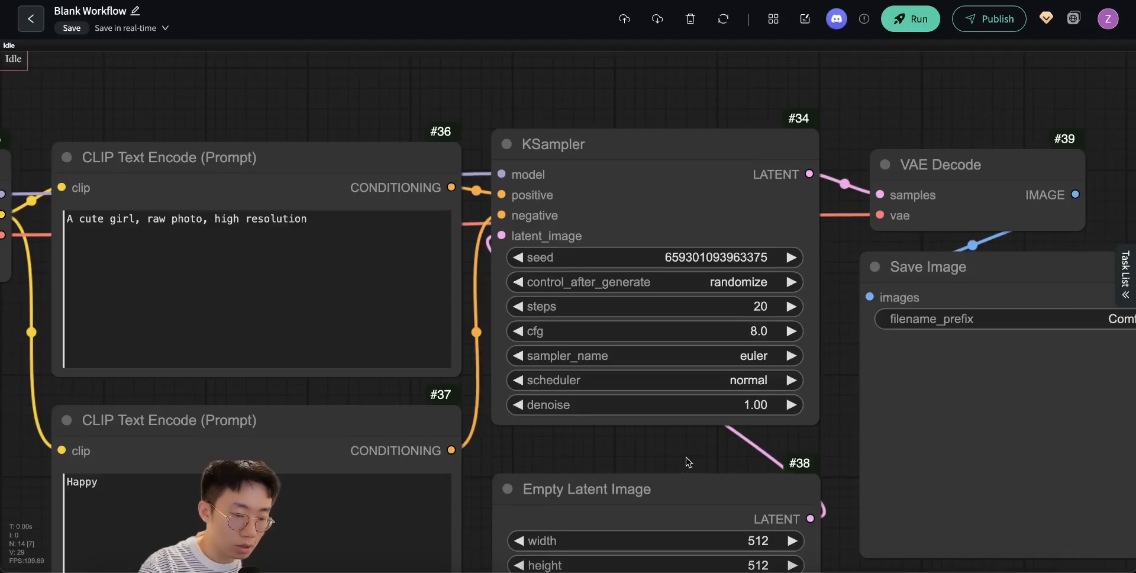
scroll(685, 461, up, 3)
click(589, 190)
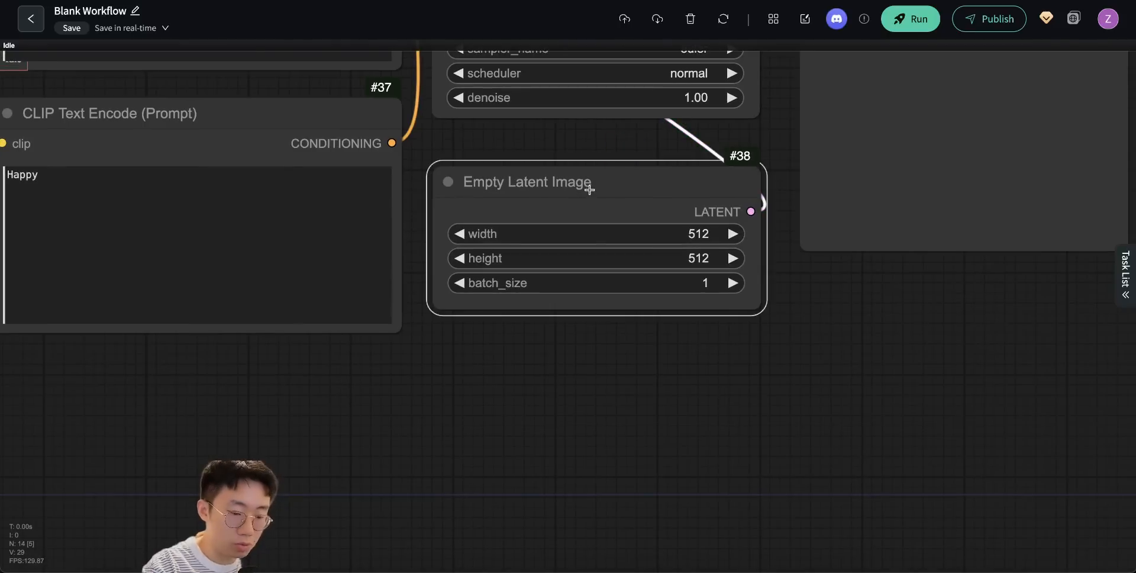
key(Delete)
- Add a Load Image node beneath the copied KSampler and load the generated portrait of the girl into it
double_click(527, 221)
text(loa)
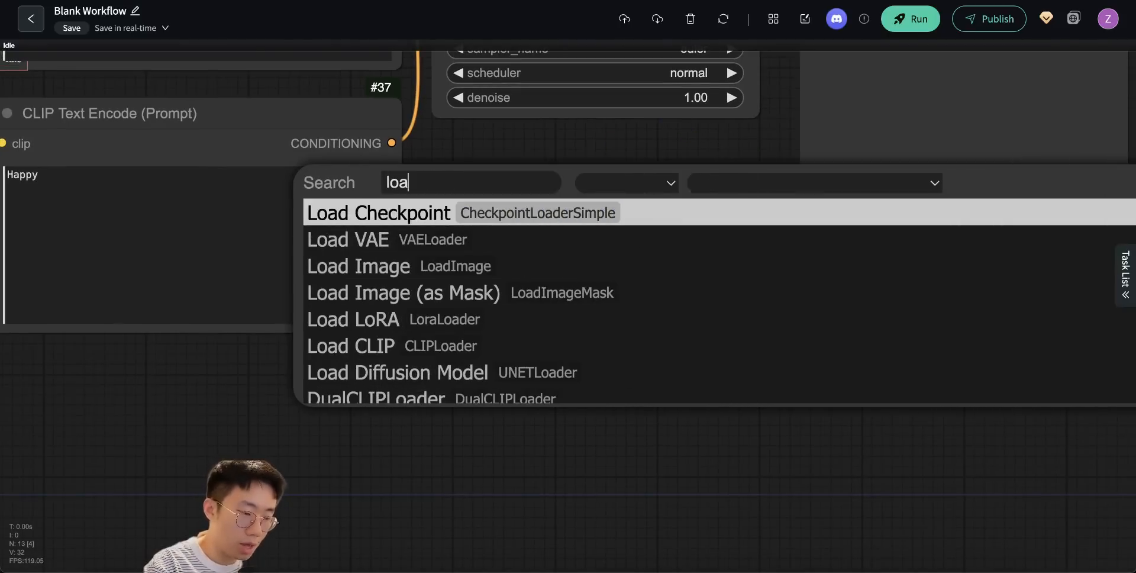
text(d)
click(497, 266)
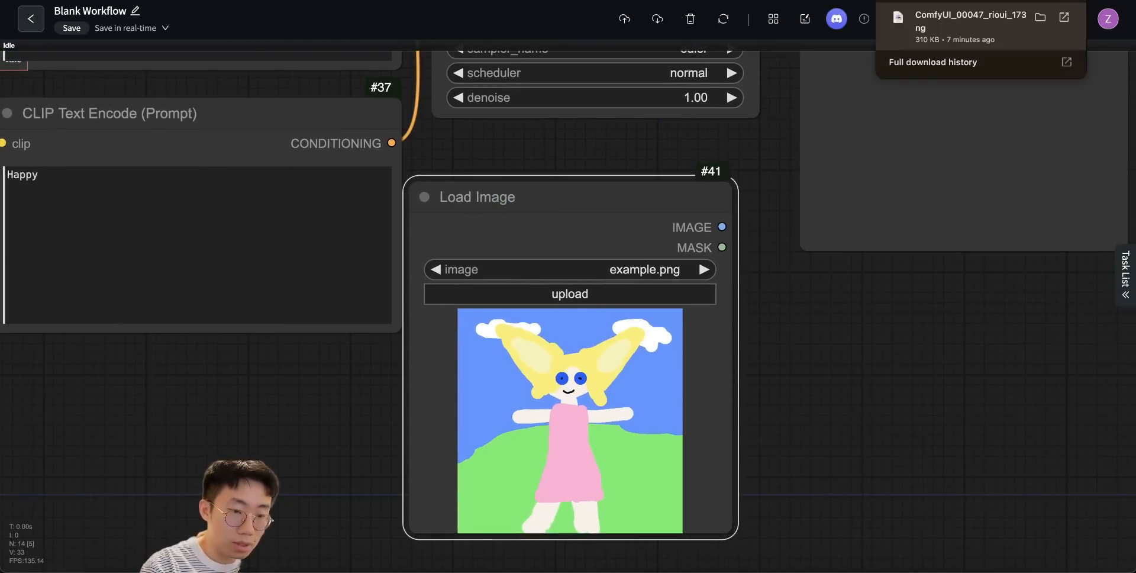
drag(563, 203, 436, 259)
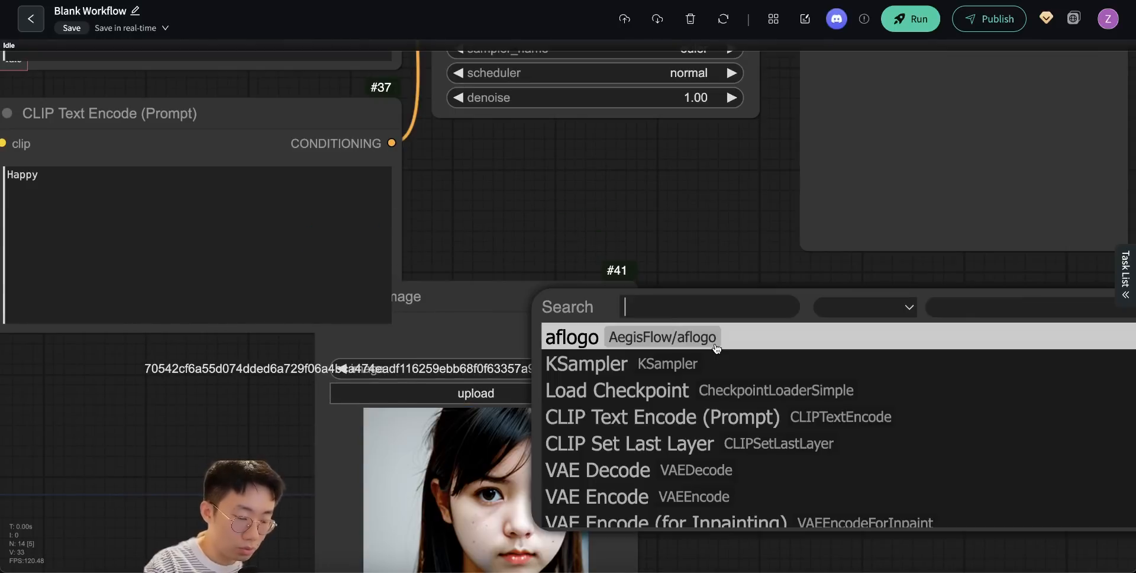
- Add a VAE Encode node and connect the Load Image node's IMAGE output to its pixels input
text(d)
click(603, 416)
drag(627, 324, 722, 365)
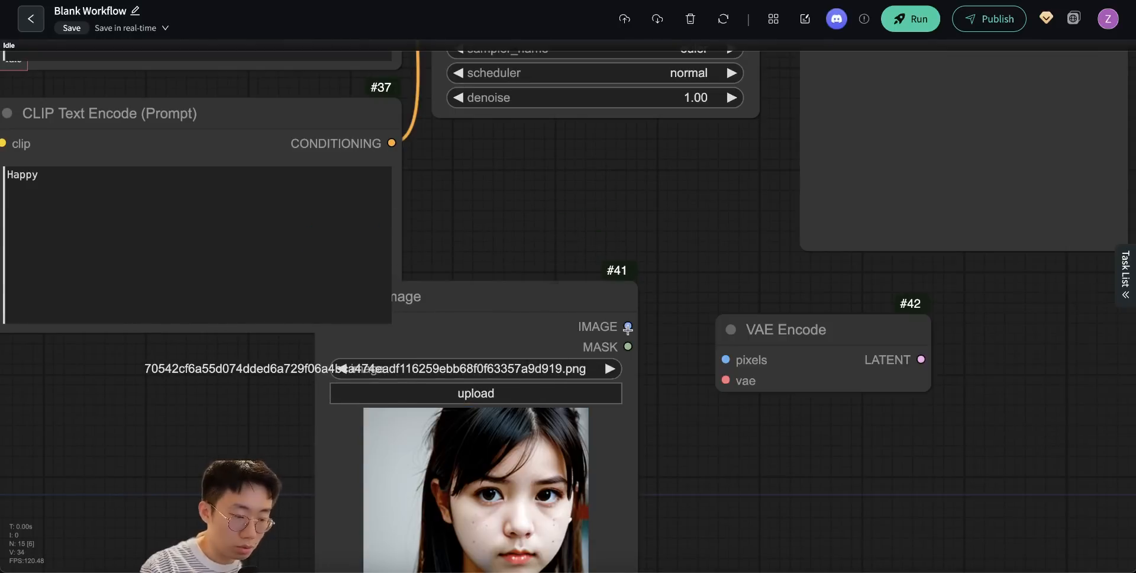
- Connect the VAE Encode node's LATENT output to the copied KSampler's latent_image input
drag(750, 272, 791, 366)
scroll(939, 442, up, 1)
drag(887, 441, 526, 121)
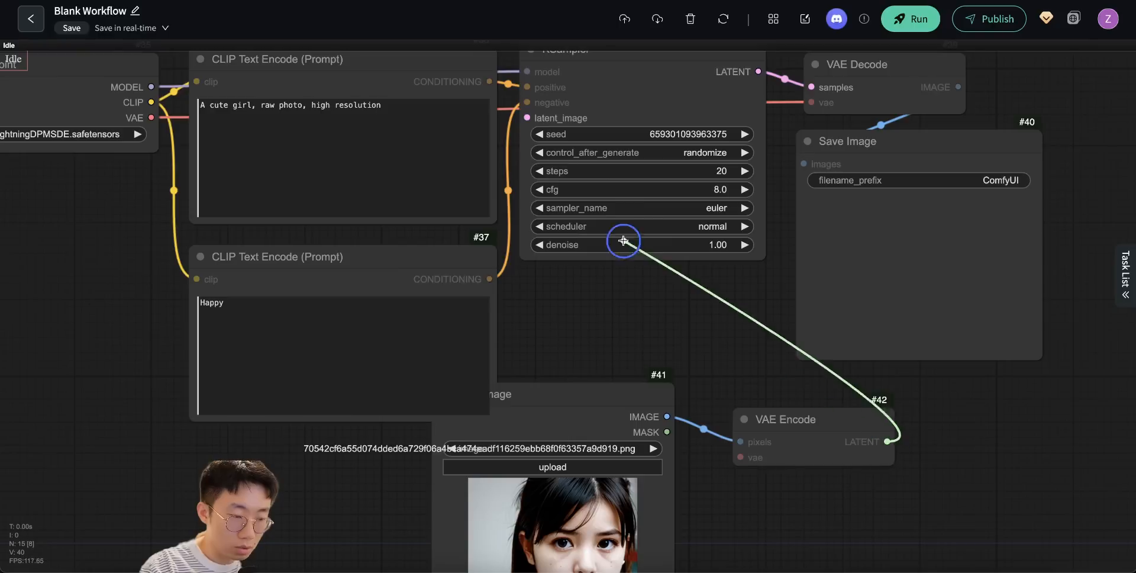
- Set the copied KSampler's denoise to 0.5
drag(650, 301, 679, 368)
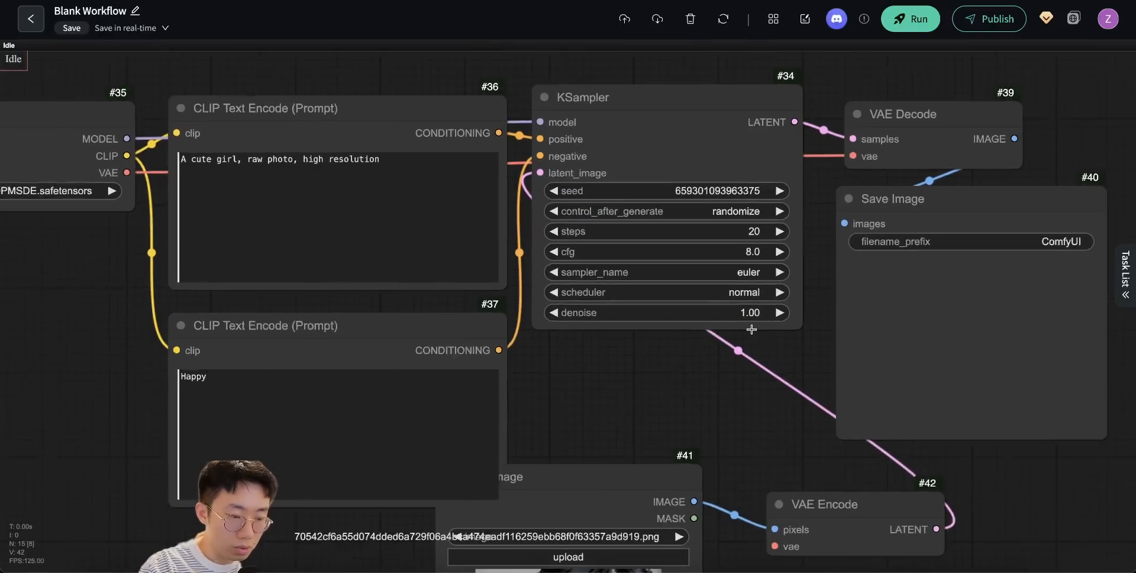
scroll(747, 319, up, 4)
click(744, 305)
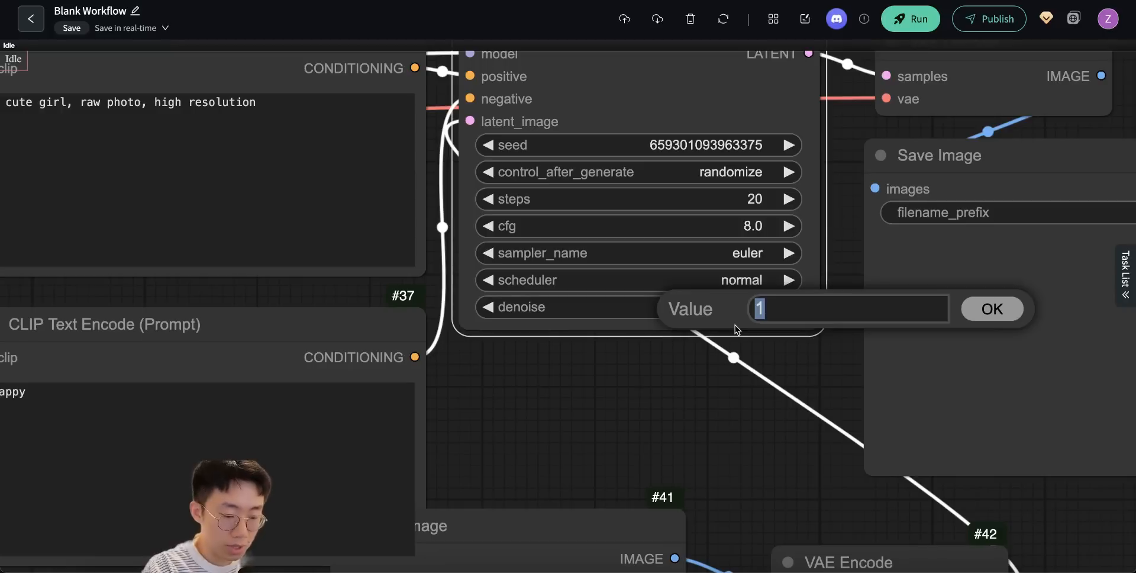
text(0.5)
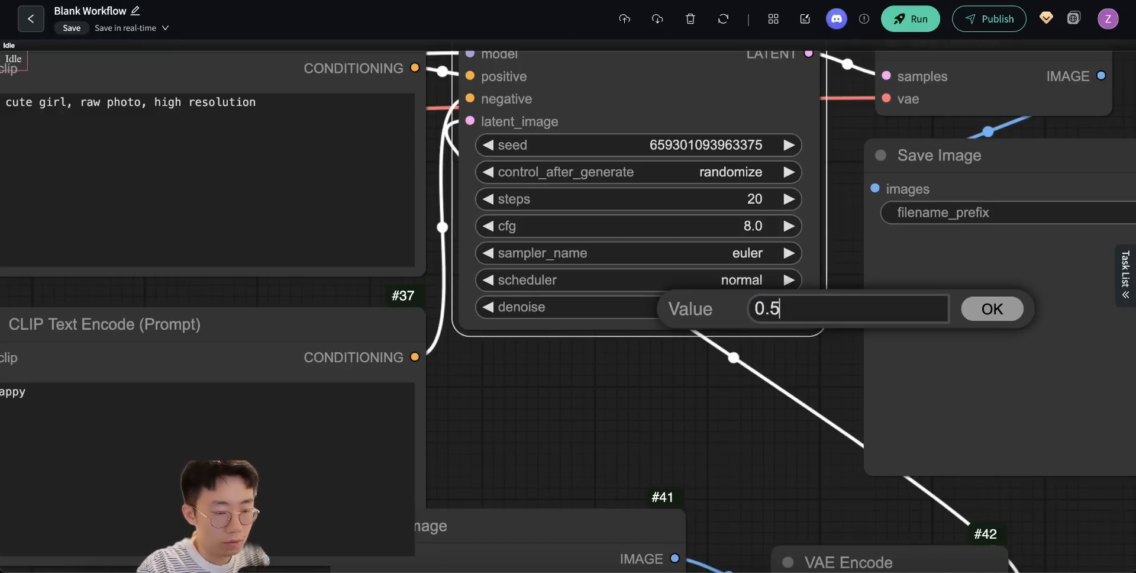
key(Return)
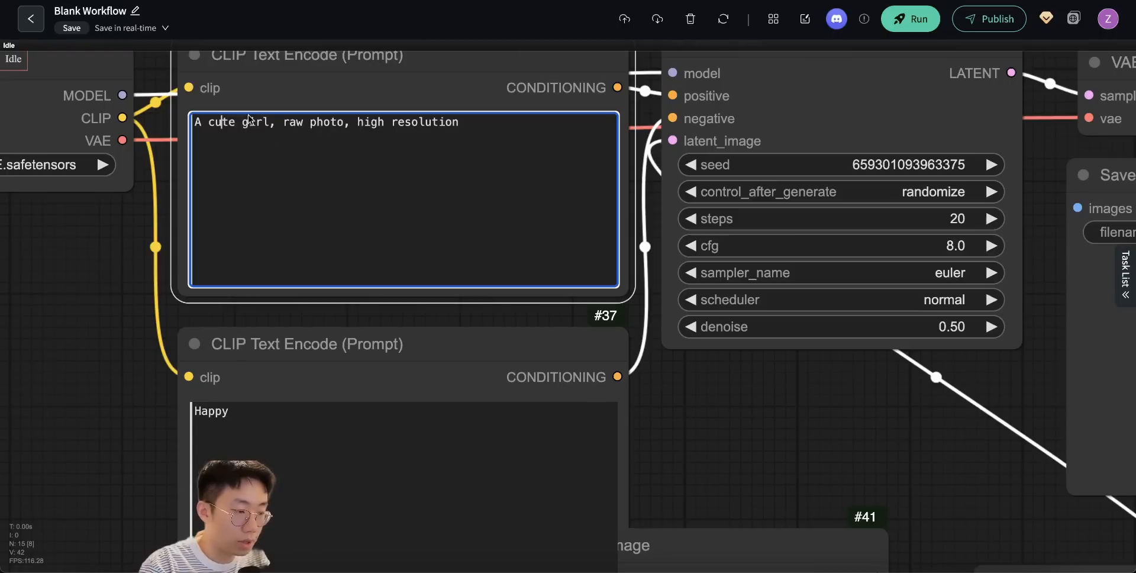
- Change the copied positive prompt to "A cute happy girl, raw photo, high resolution" and clear the negative prompt
click(222, 122)
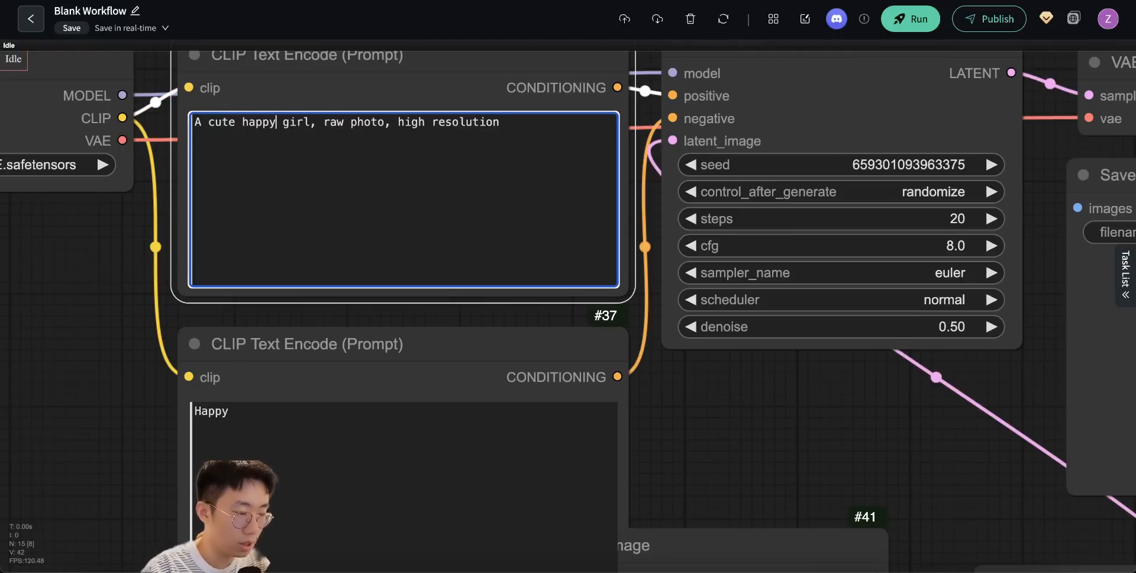
click(271, 408)
key(ctrl+a)
key(BackSpace)
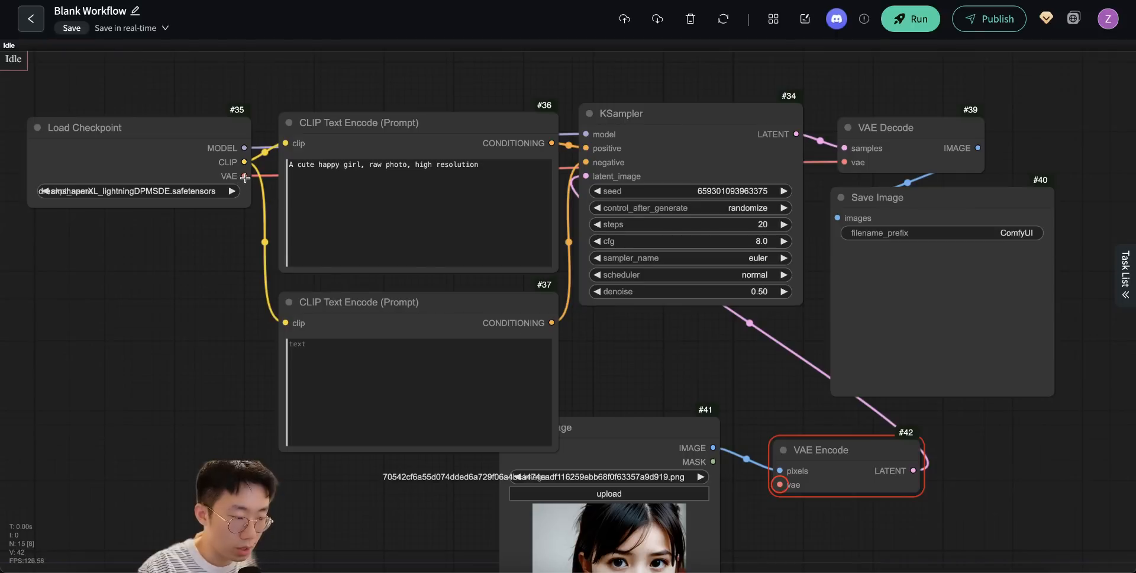
- Connect Load Checkpoint's VAE output to the VAE Encode node's vae input and run the workflow
drag(245, 177, 779, 484)
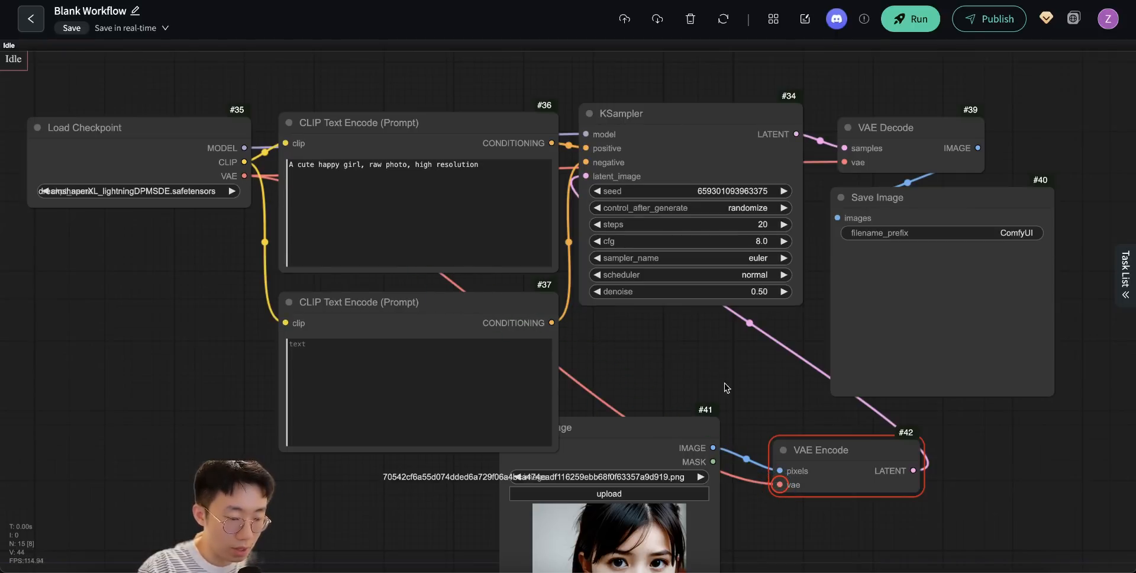
click(720, 355)
click(908, 19)
click(633, 355)
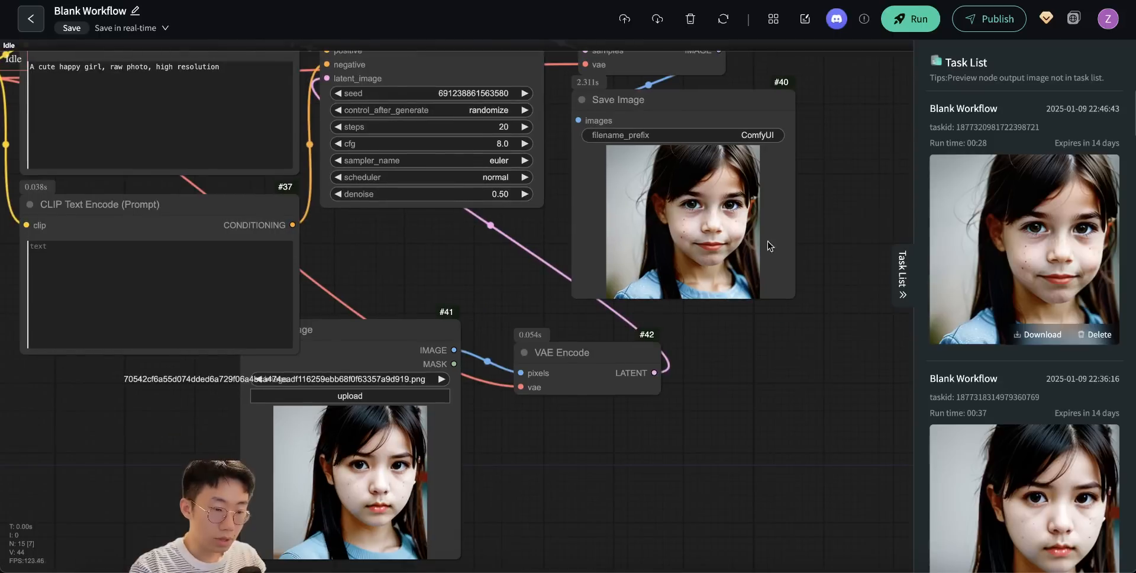
scroll(763, 243, up, 5)
scroll(758, 248, down, 5)
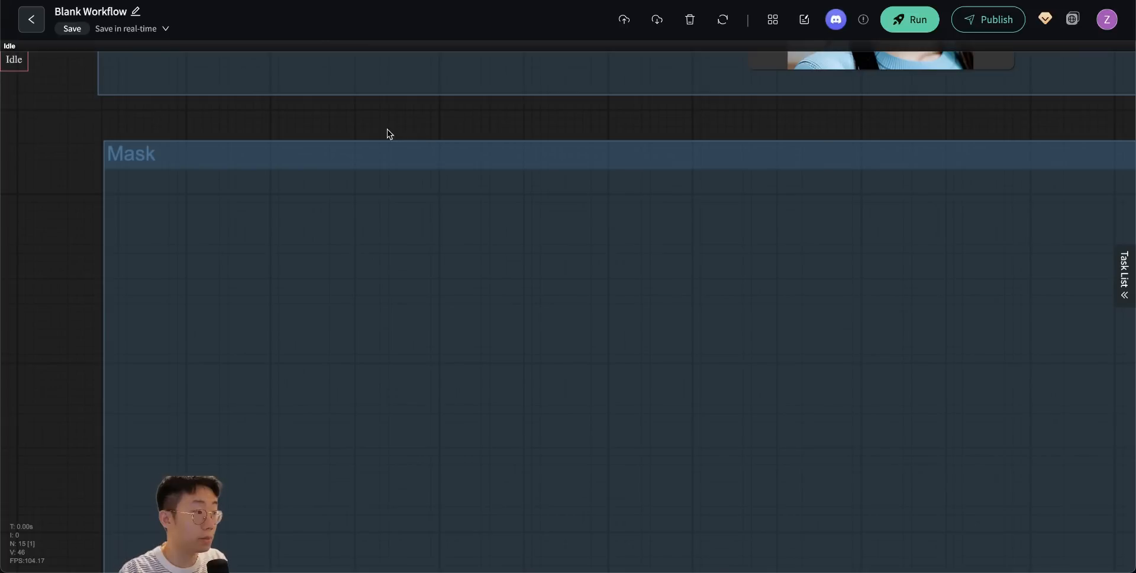
- Duplicate the nodes of the "Image to image" group into the empty "Mask" group
scroll(387, 129, down, 8)
drag(405, 126, 340, 463)
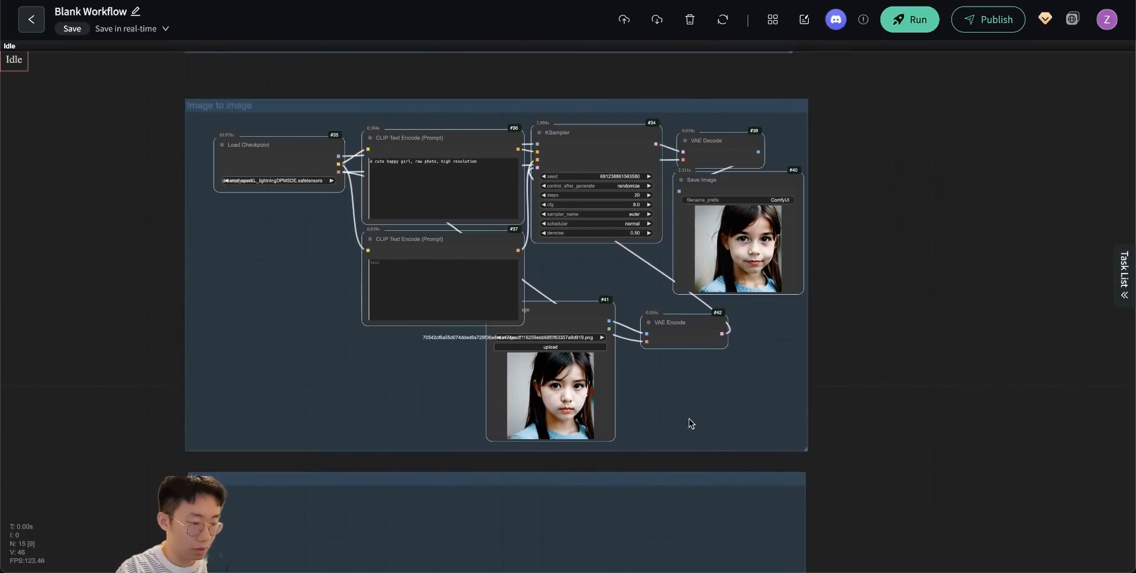
drag(887, 446, 971, 94)
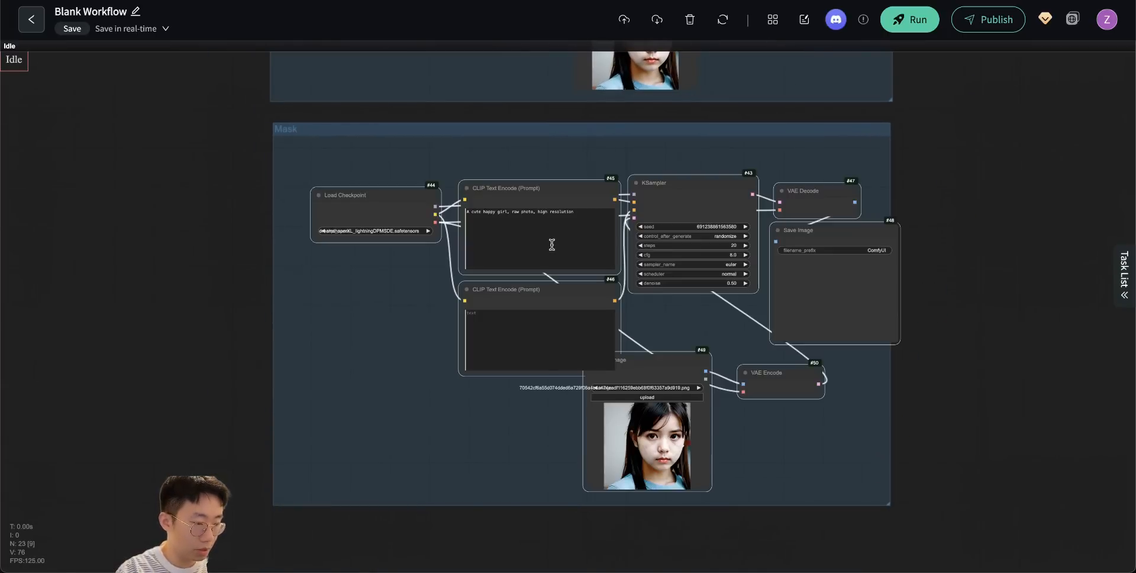
- Load the full-body photo of the woman in a red top and jeans into the Mask group's Load Image node
scroll(642, 419, up, 10)
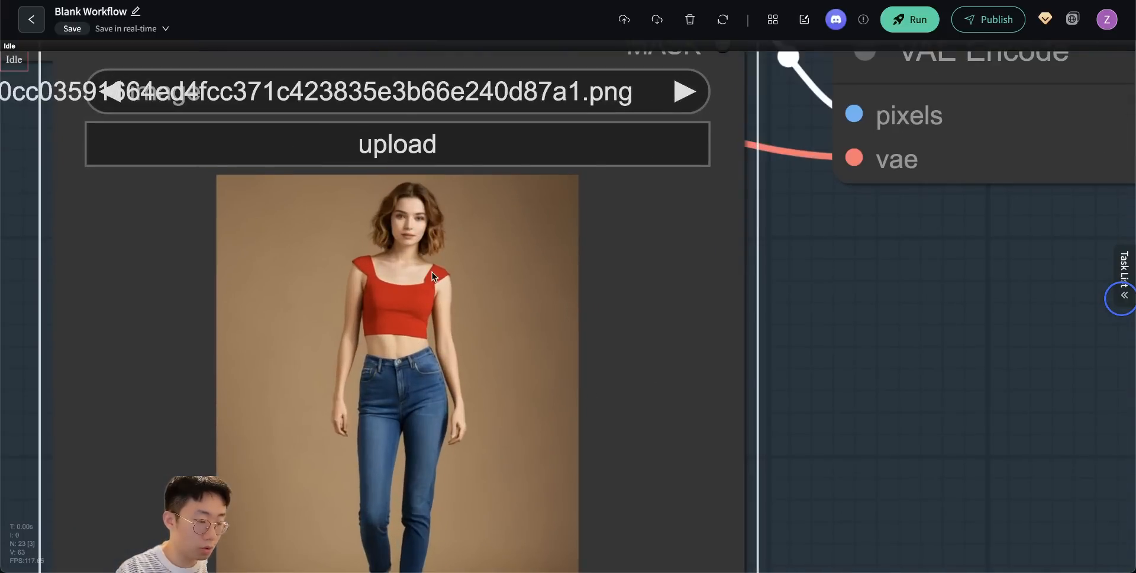
scroll(432, 272, down, 3)
scroll(480, 391, up, 3)
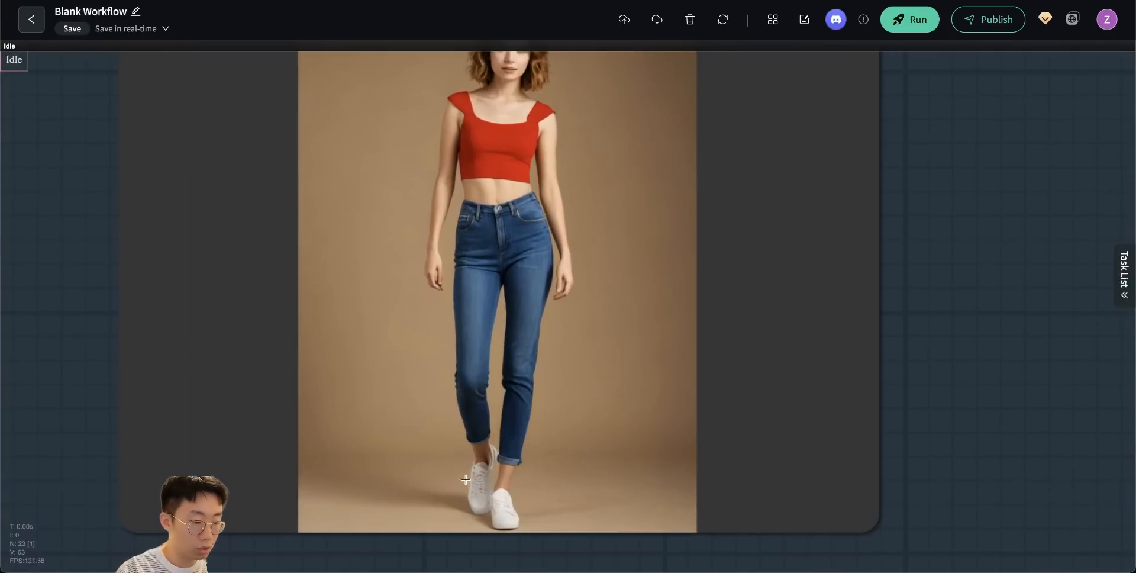
scroll(1024, 374, down, 5)
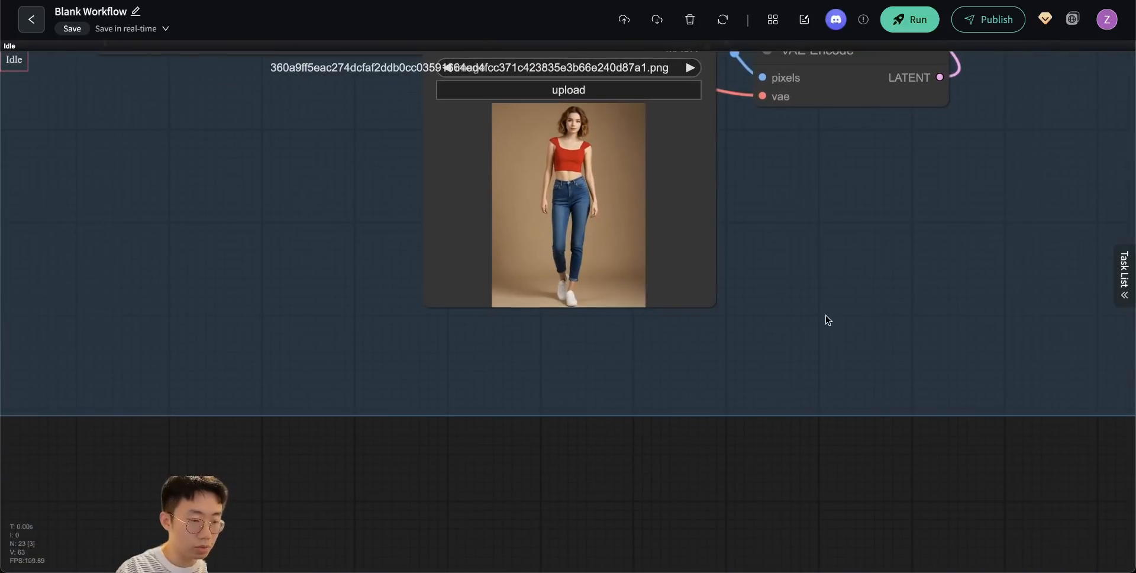
- Add a Load Image (as Mask) node below the Load Image node and load the same full-body photo into it
double_click(775, 293)
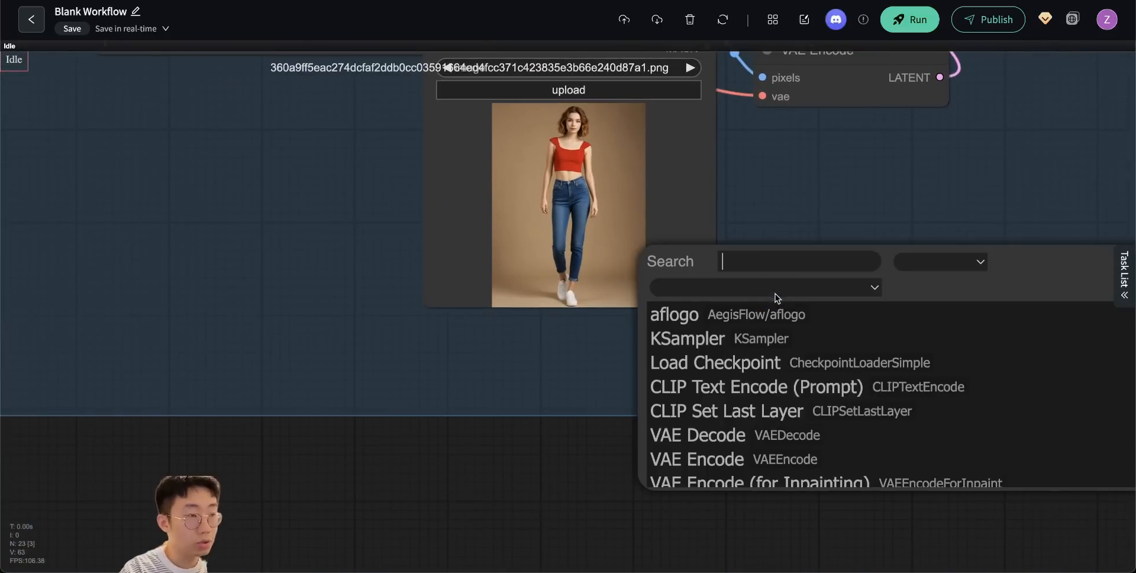
text(load i)
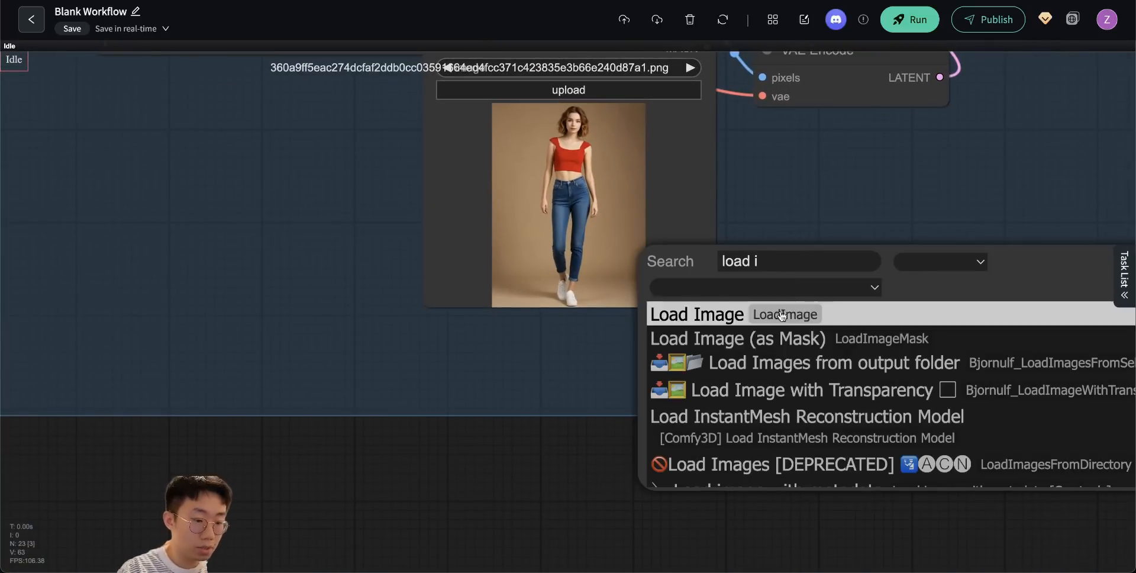
click(784, 331)
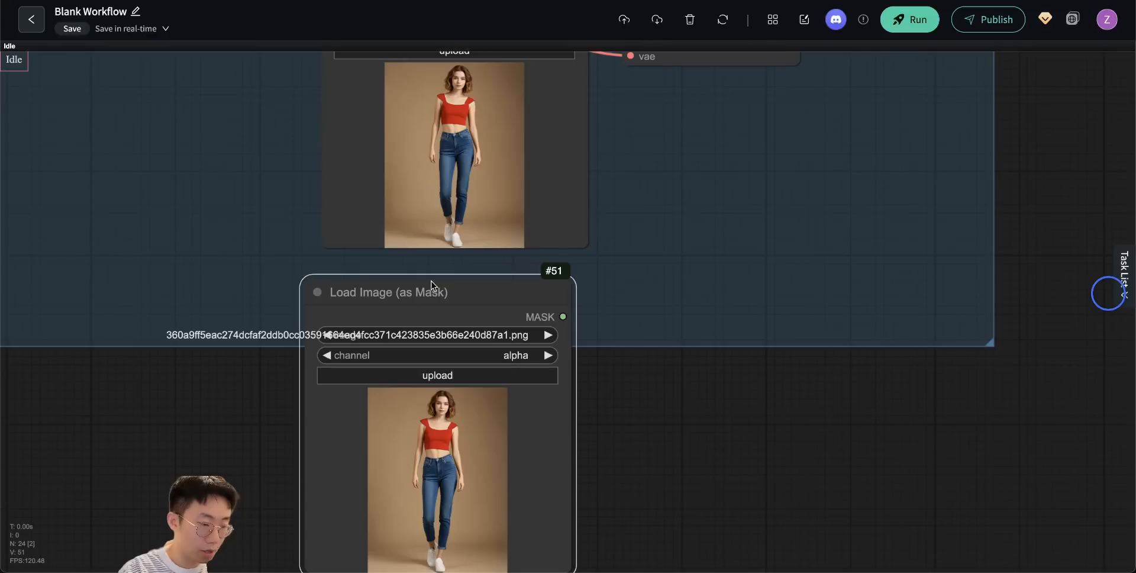
drag(430, 285, 442, 266)
click(651, 423)
drag(438, 394, 441, 390)
- Open the photo in the MaskEditor, paint a mask over both white shoes and save it to the node
right_click(441, 389)
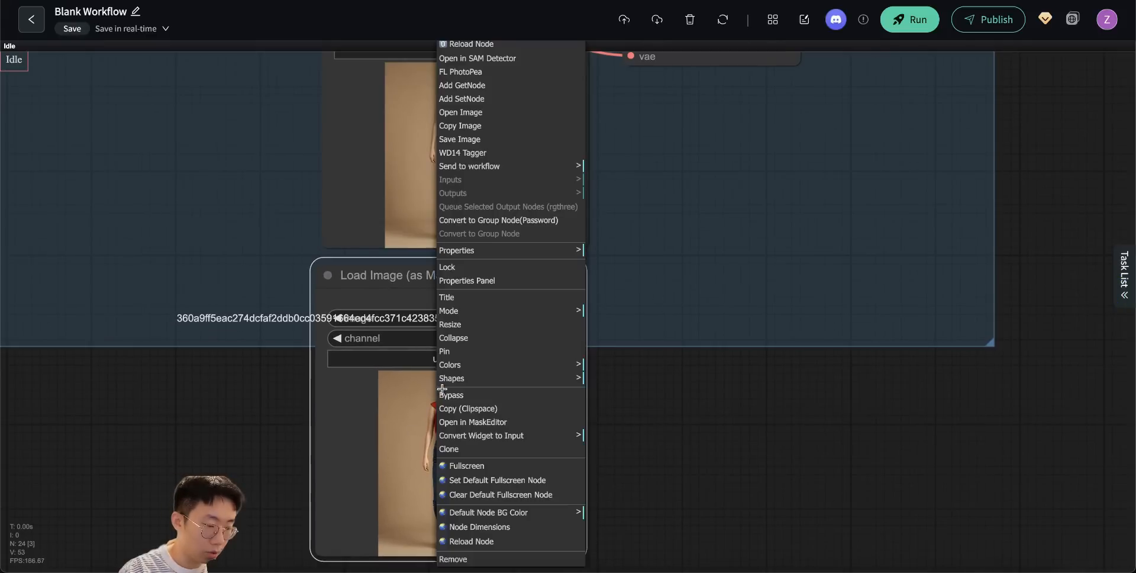
click(475, 423)
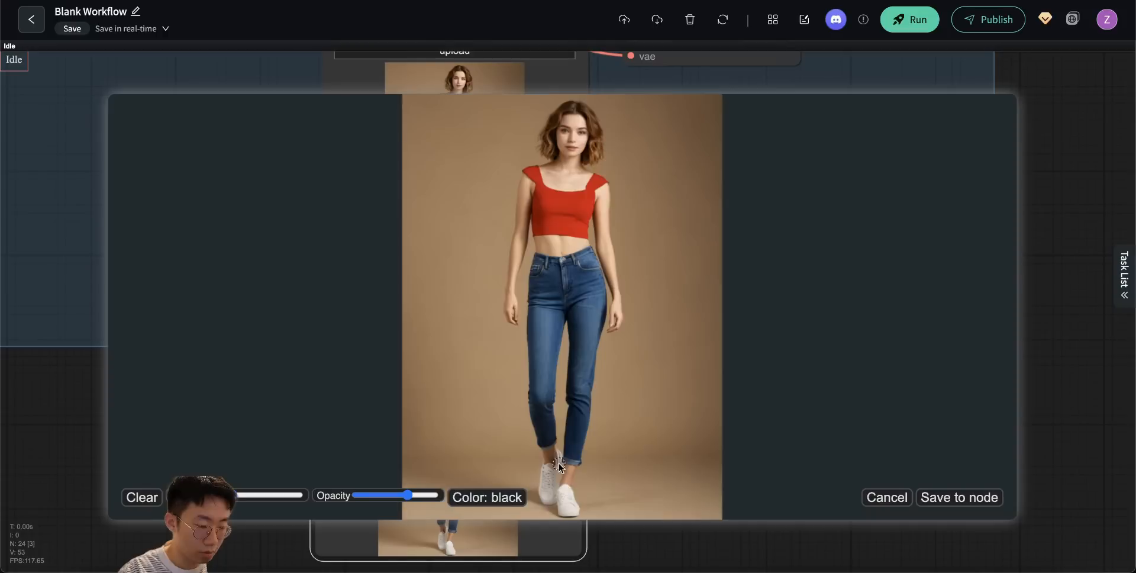
mouse_move(558, 456)
mouse_down()
mouse_move(548, 497)
mouse_move(556, 464)
mouse_up()
drag(562, 498, 570, 510)
click(939, 500)
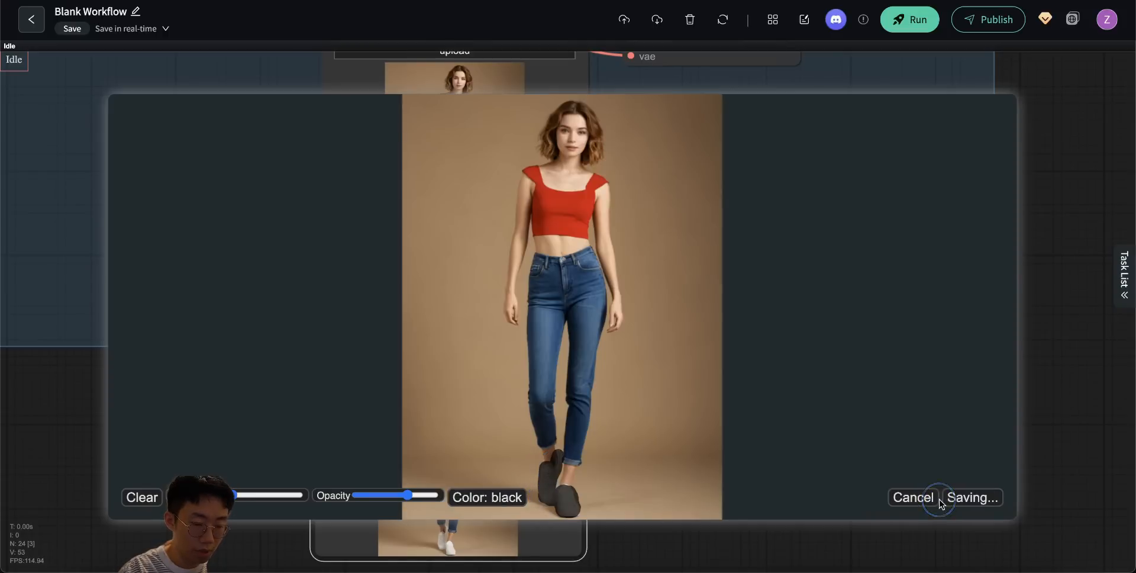
- Add a Set Latent Noise Mask node beside the Load Image (as Mask) node and connect the mask output to its mask input
drag(640, 274, 604, 274)
double_click(604, 273)
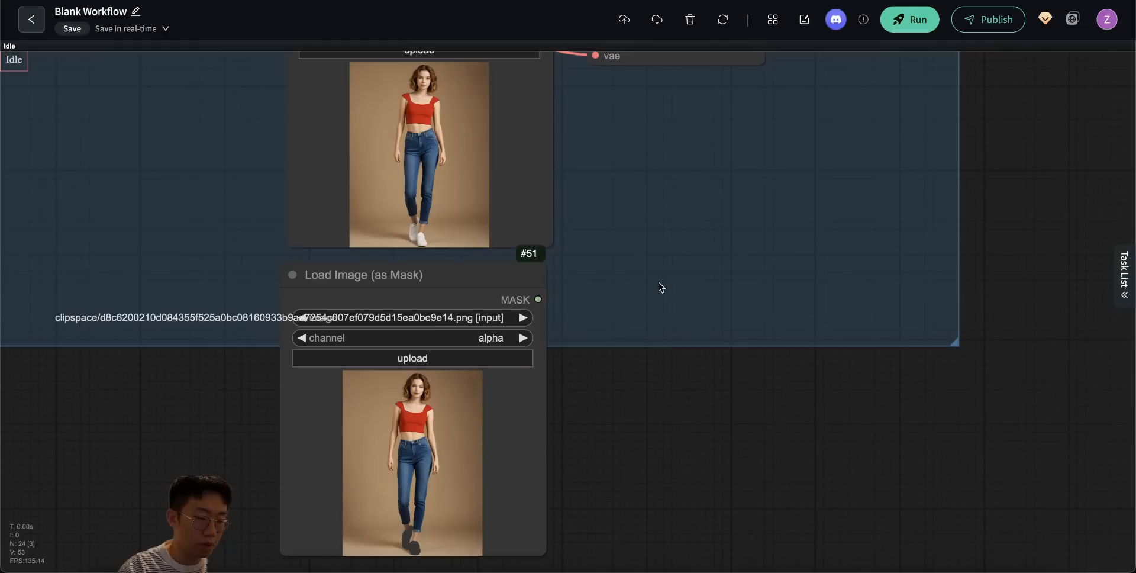
double_click(659, 283)
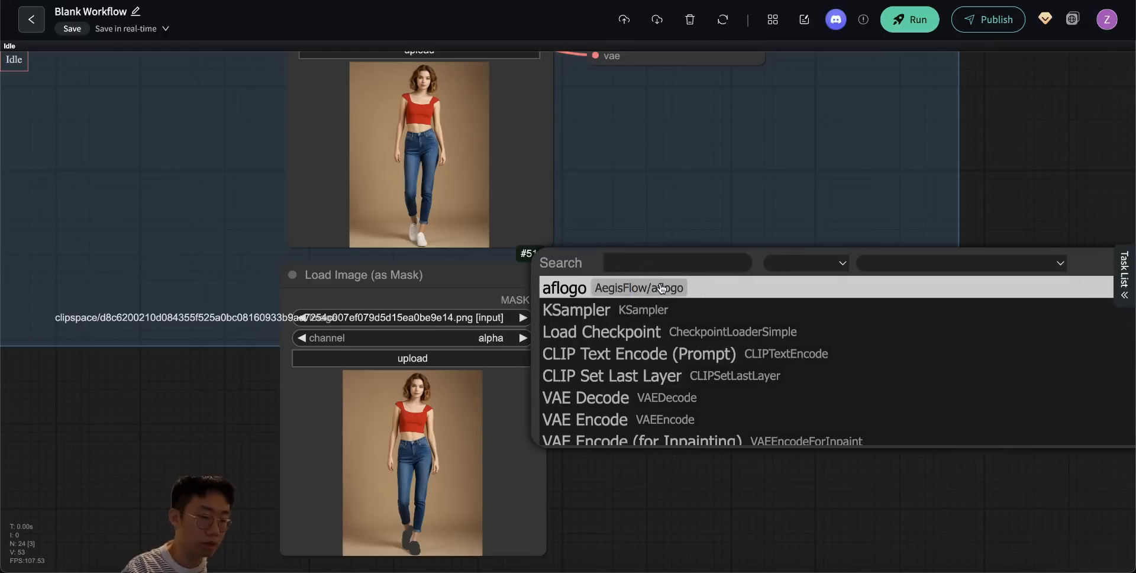
text(set laten)
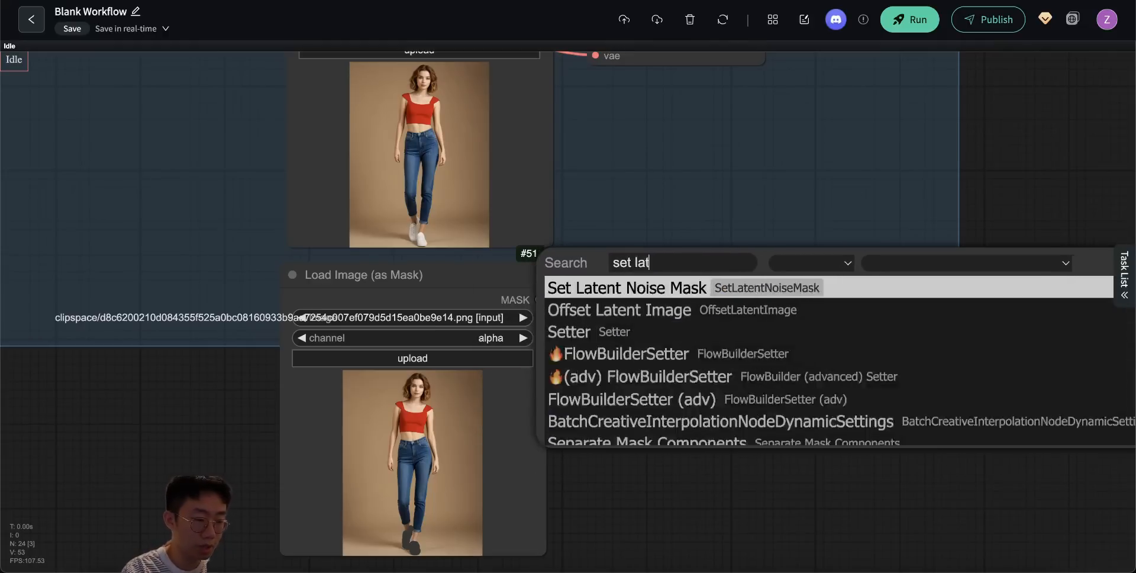
click(675, 288)
scroll(677, 199, up, 3)
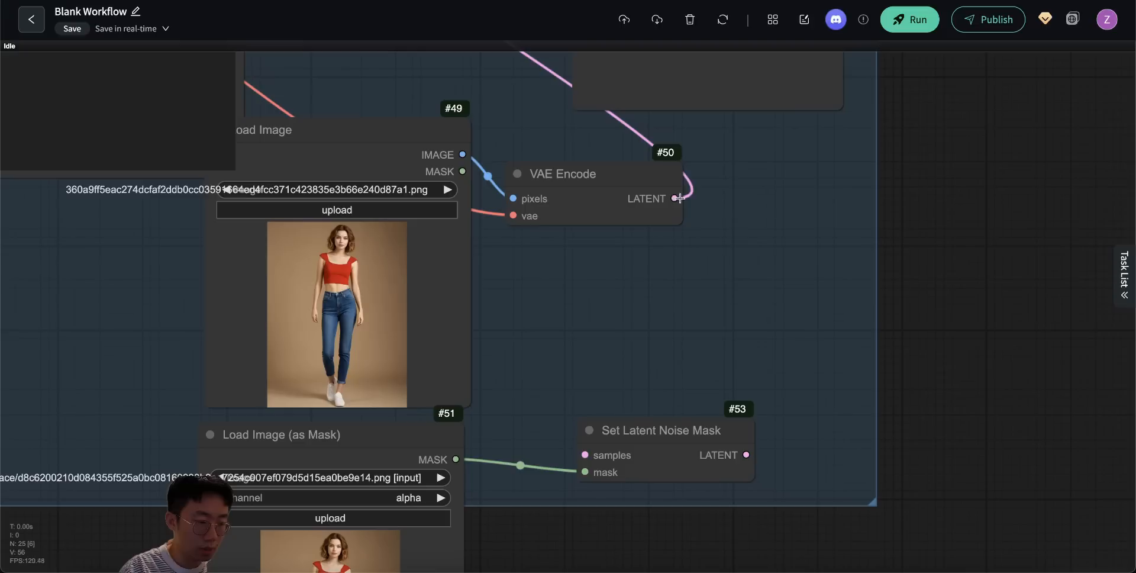
- Route the VAE Encode latent through Set Latent Noise Mask into the KSampler and run with the prompt "A woman, wearing high heels"
drag(535, 267, 652, 381)
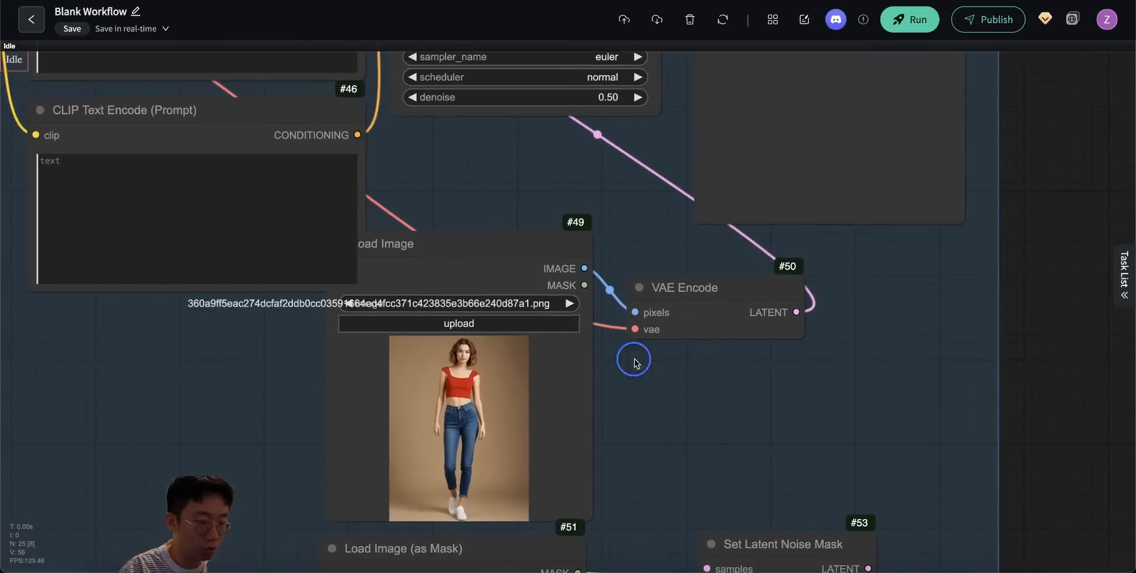
drag(550, 207, 618, 325)
drag(699, 184, 618, 443)
drag(814, 526, 450, 66)
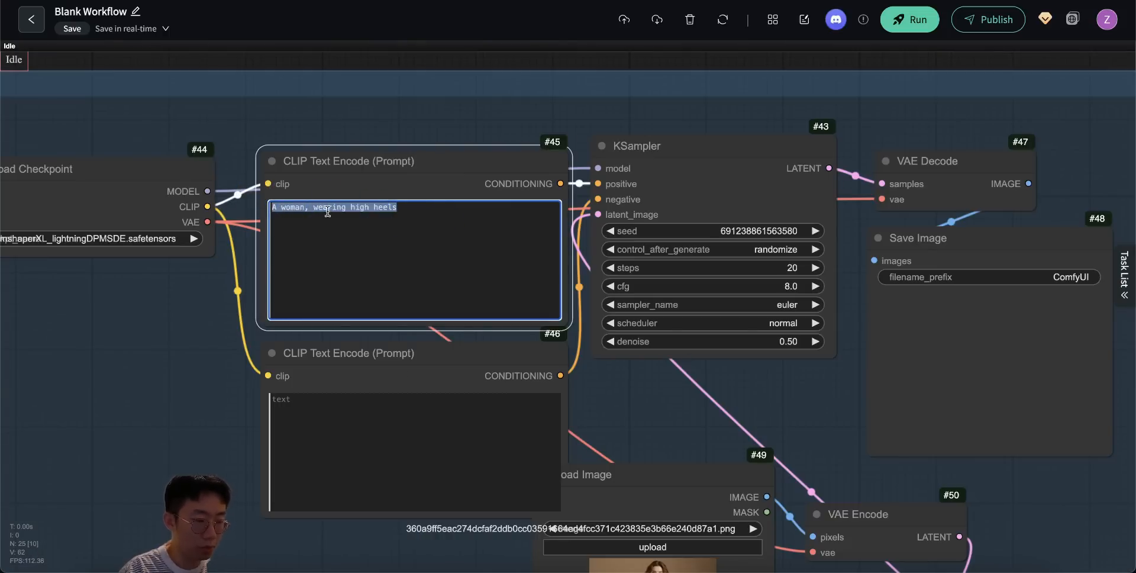
click(910, 19)
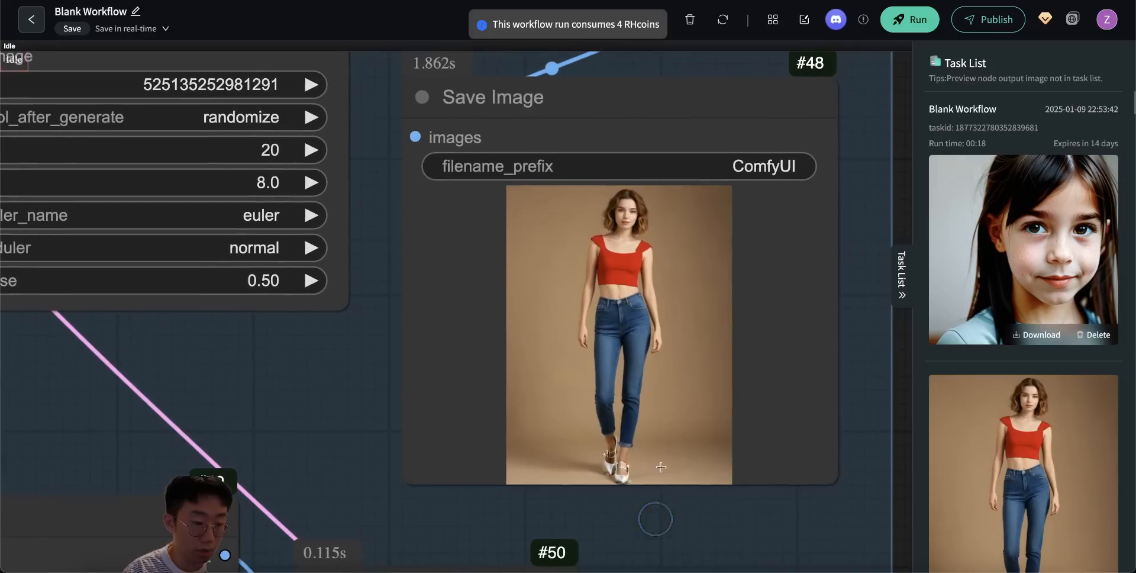
- Examine the shoes in the Mask group's Save Image result and compare it with the connected nodes
scroll(645, 440, up, 3)
scroll(645, 440, up, 2)
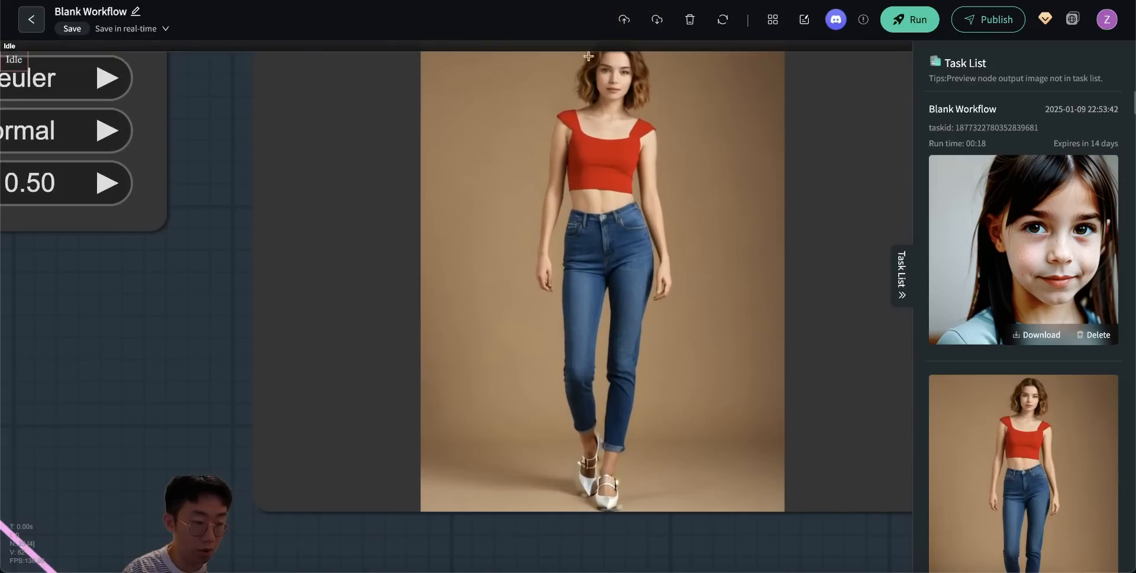
drag(226, 262, 208, 308)
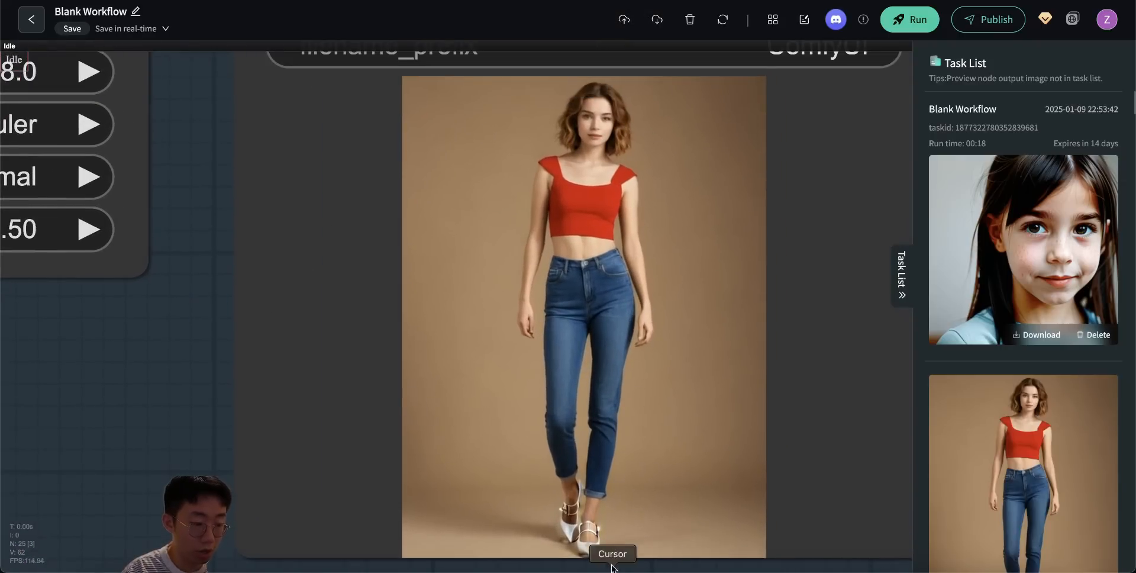
drag(610, 565, 598, 524)
scroll(582, 470, up, 1)
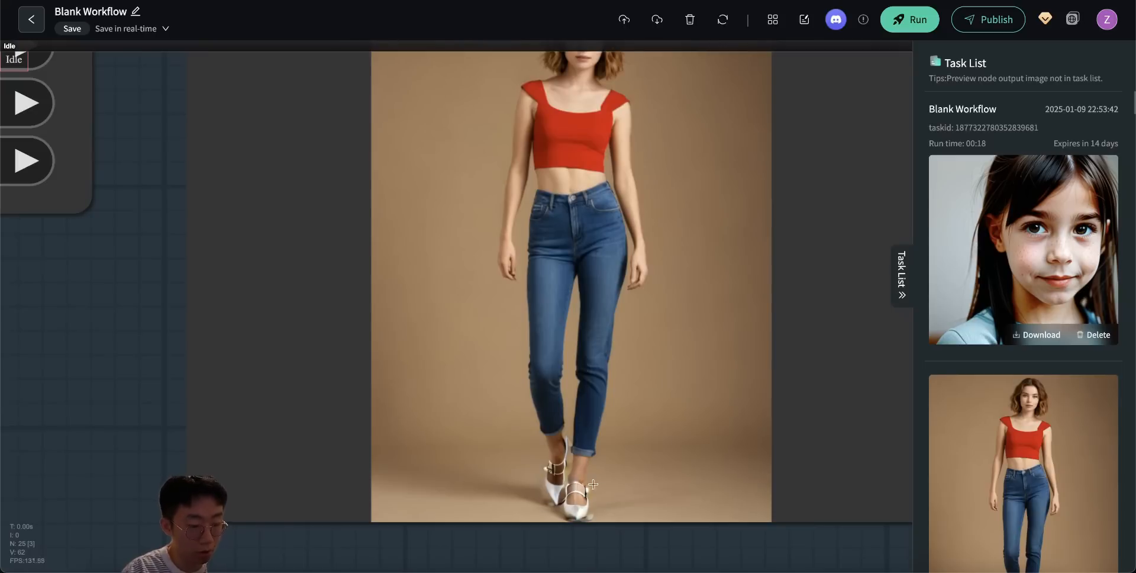
scroll(590, 507, down, 5)
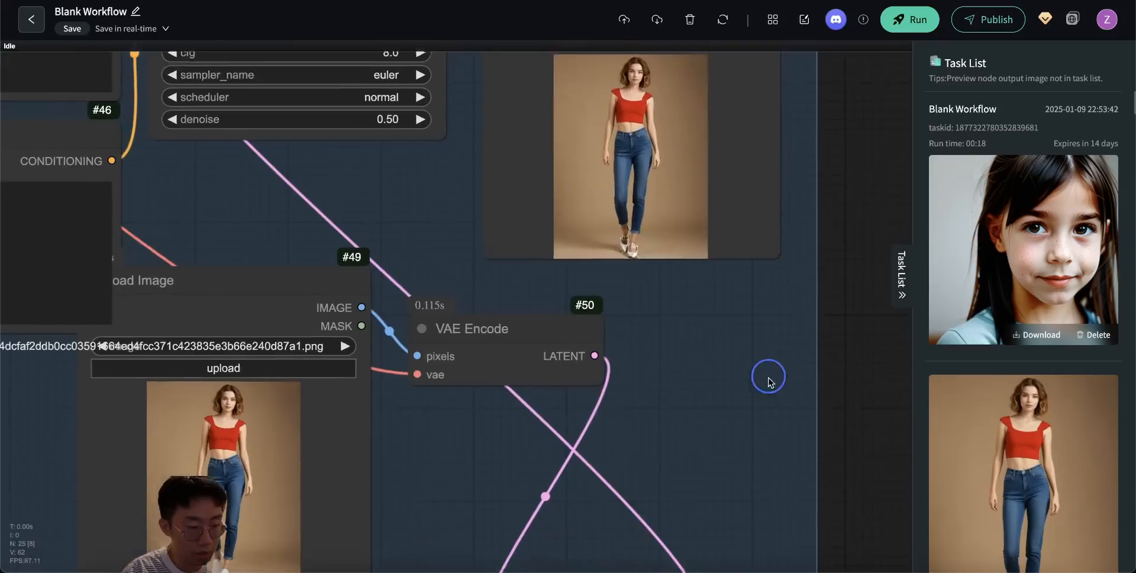
scroll(776, 329, up, 2)
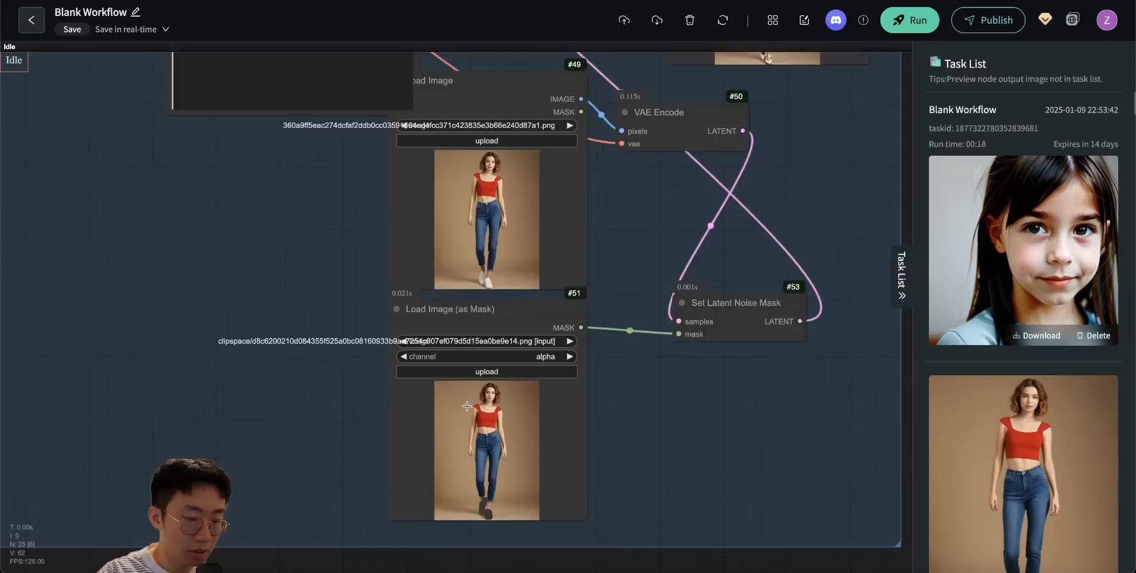
scroll(577, 424, up, 8)
- Add a CLIPSeg node below the copied Load Image node and connect the photo to its image input
drag(654, 490, 756, 358)
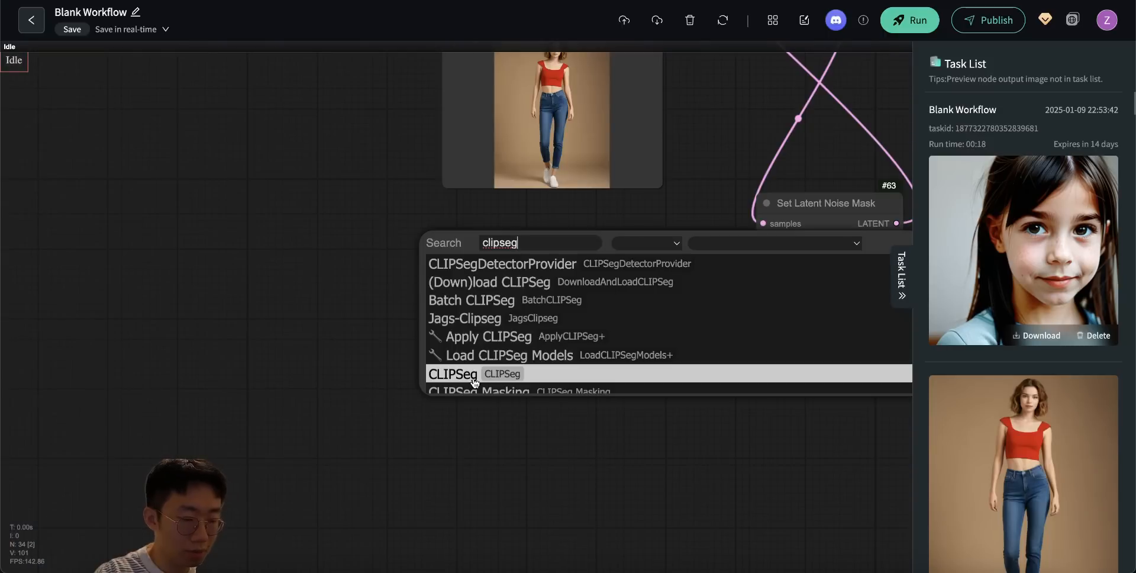
click(472, 378)
drag(587, 239, 578, 252)
drag(651, 93, 485, 385)
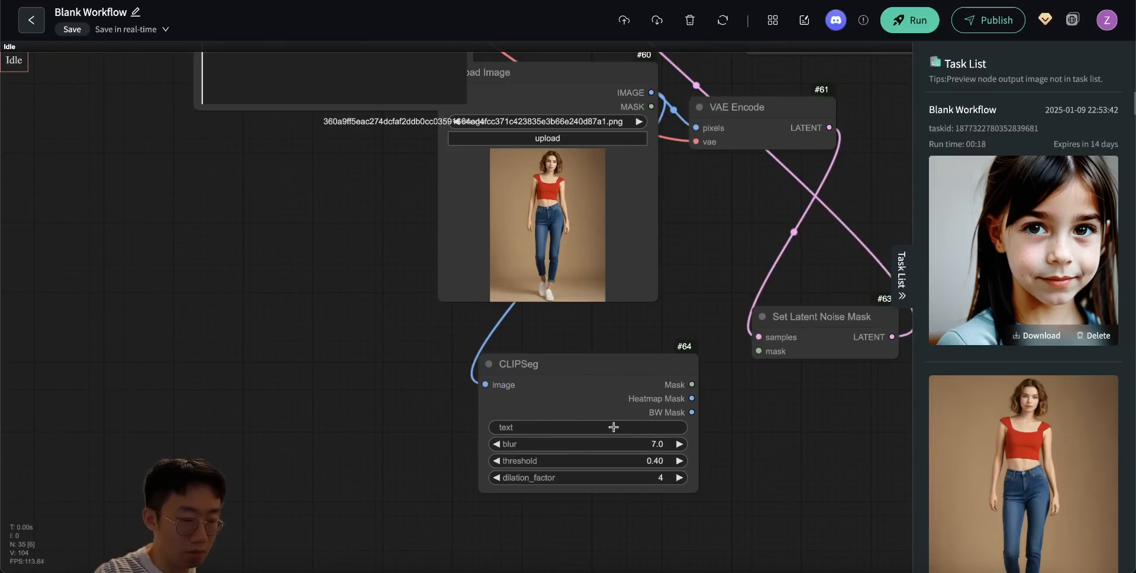
- Set the CLIPSeg node's text to "shoes"
scroll(754, 473, up, 7)
click(579, 391)
text(shoes)
key(Return)
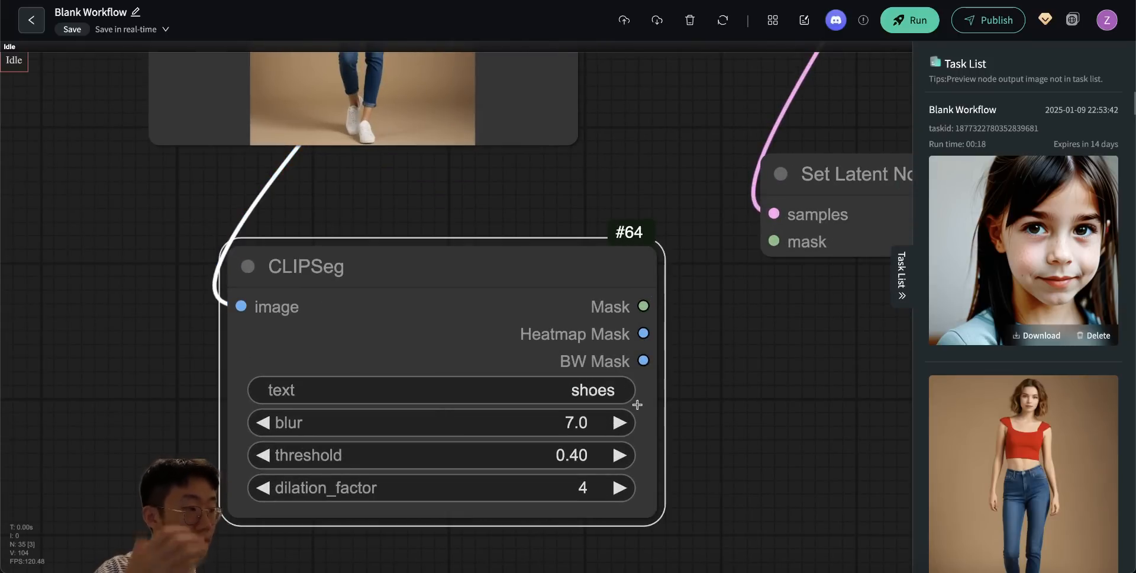
- Attach a Preview Image node to CLIPSeg's Heatmap Mask output and connect its Mask output to Set Latent Noise Mask
drag(643, 333, 766, 503)
click(762, 499)
click(783, 388)
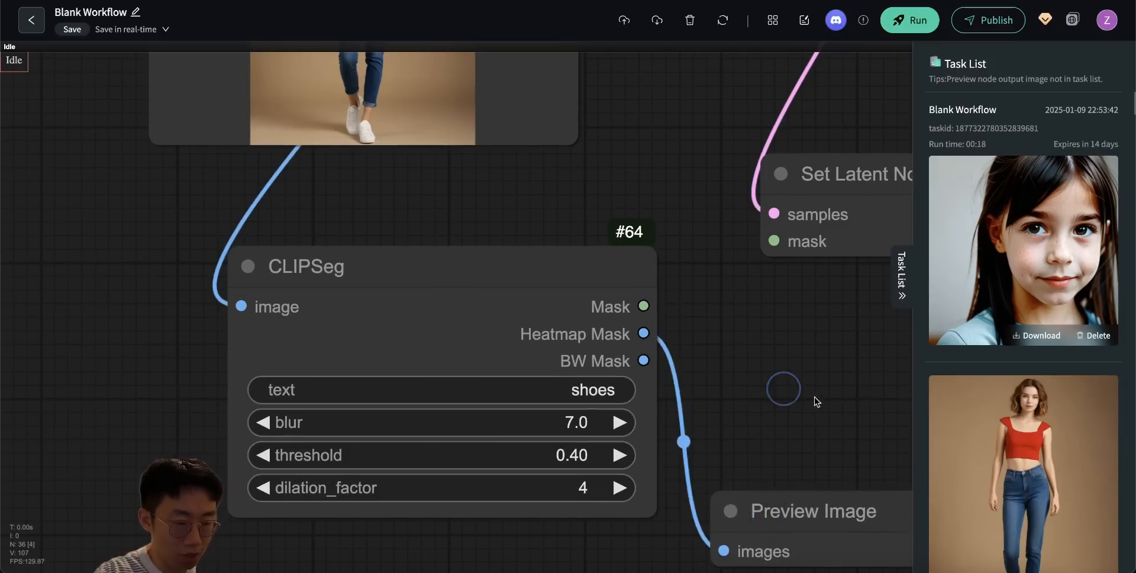
scroll(769, 358, down, 2)
drag(763, 353, 594, 363)
drag(498, 328, 606, 274)
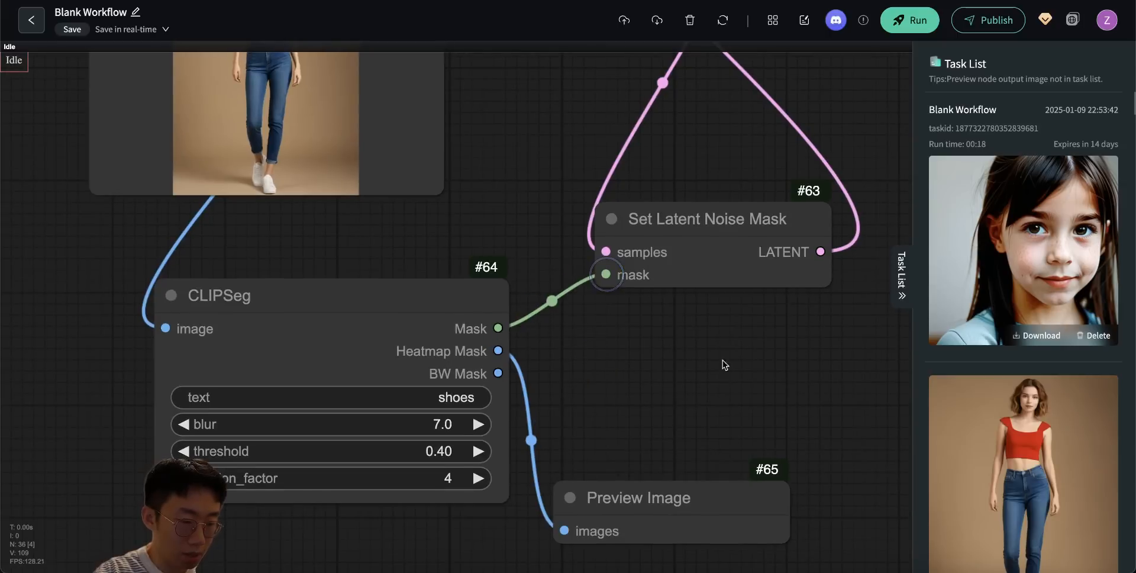
drag(750, 380, 659, 461)
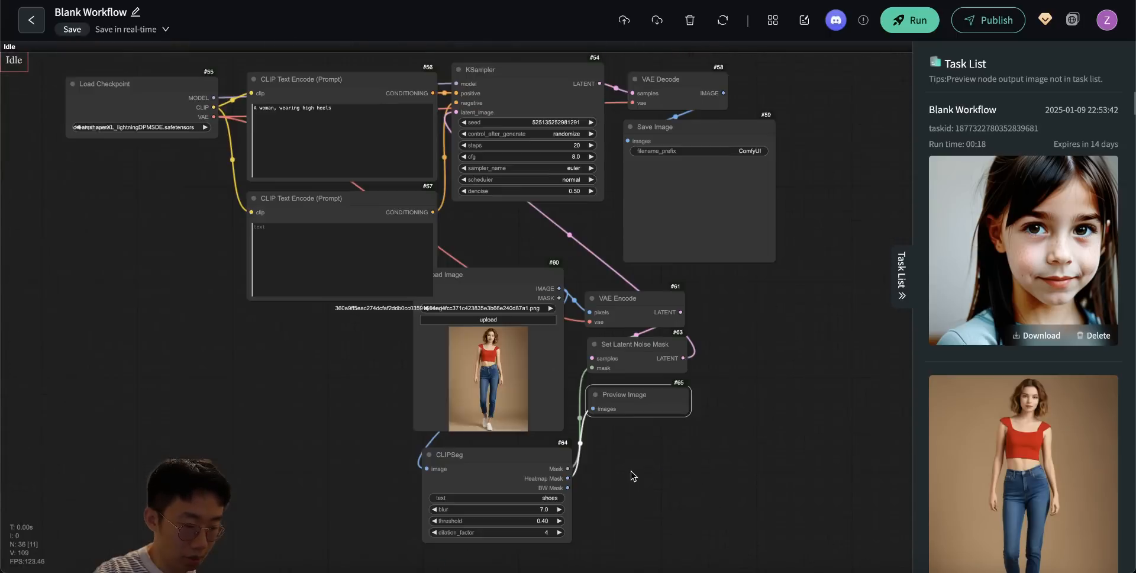
drag(631, 474, 674, 494)
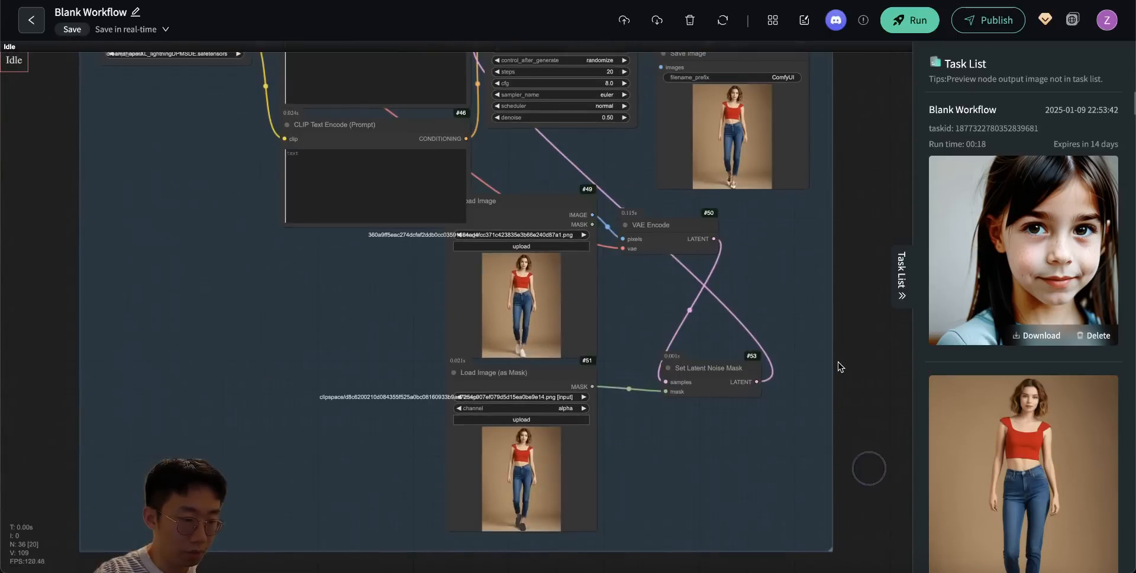
- Bypass all nodes in the finished groups above the CLIPSeg copy and run the CLIPSeg workflow
scroll(838, 362, up, 3)
drag(293, 58, 711, 509)
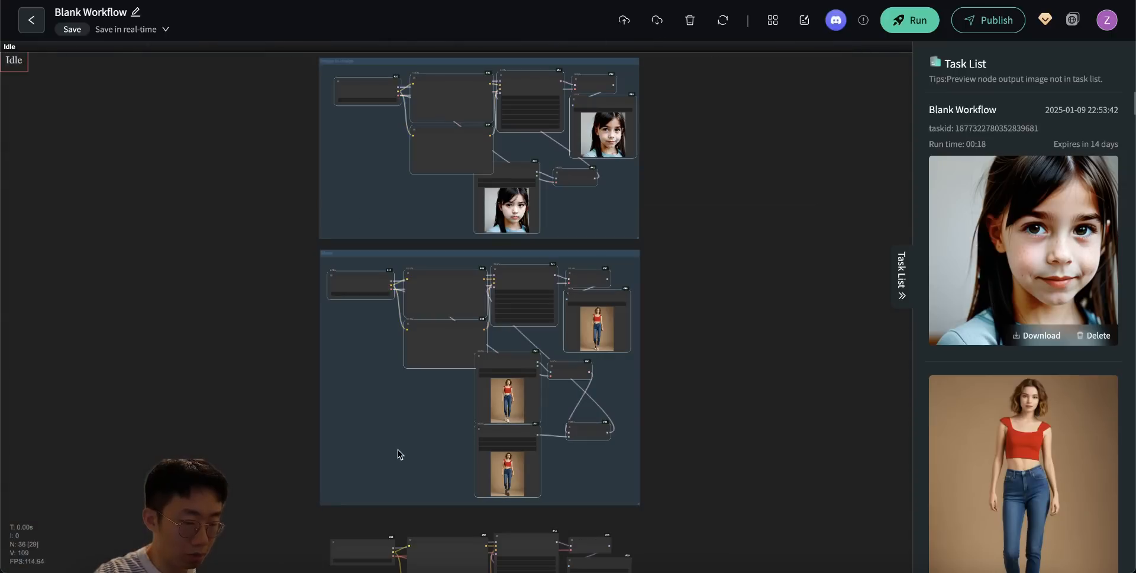
scroll(399, 449, up, 10)
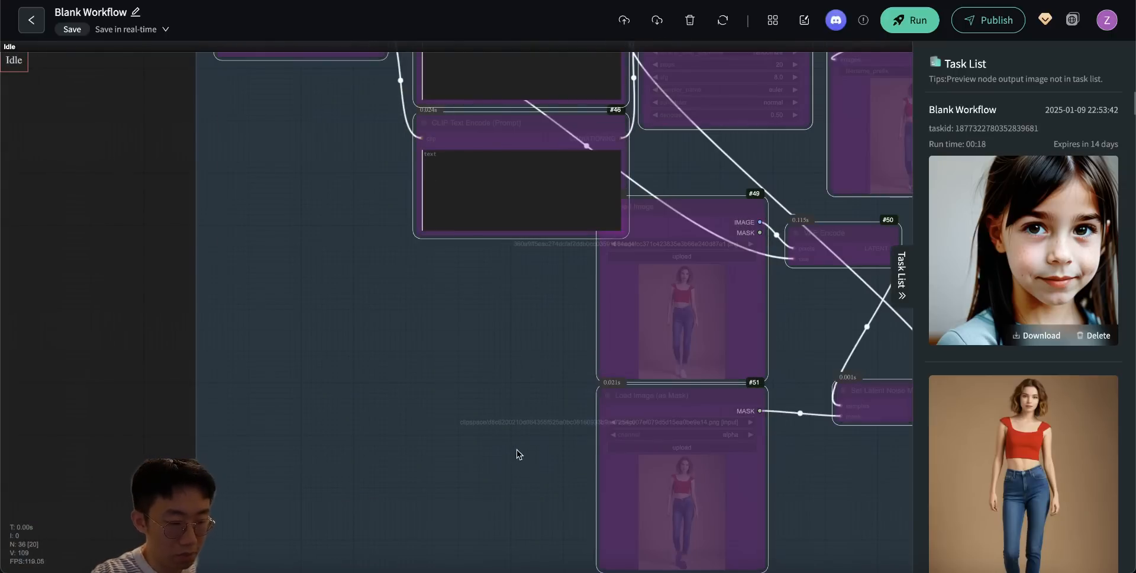
scroll(428, 342, down, 8)
click(759, 479)
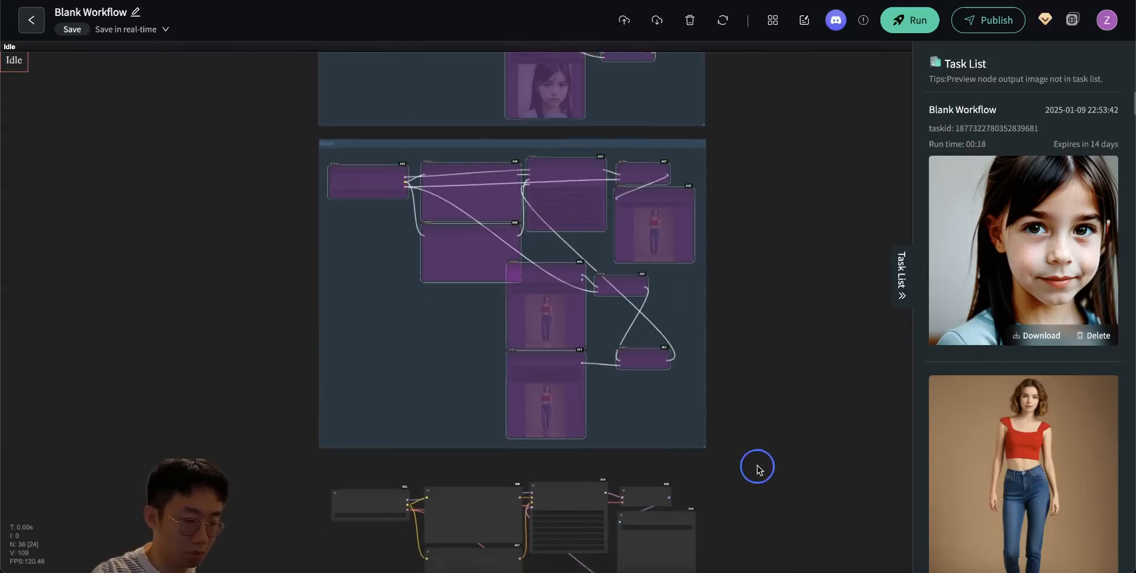
drag(759, 479, 798, 140)
scroll(653, 259, up, 5)
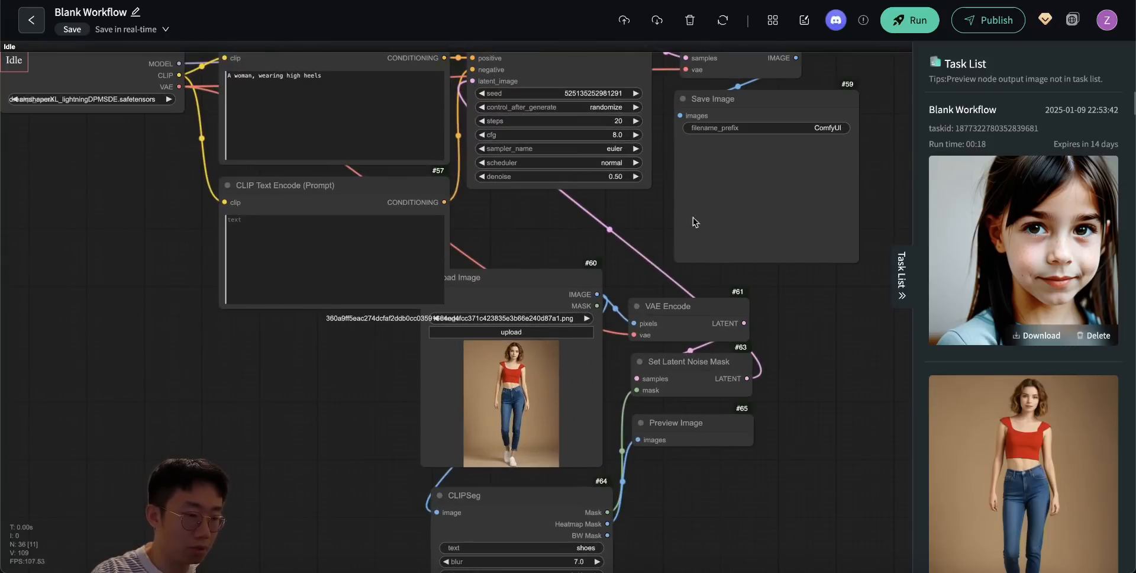
click(906, 20)
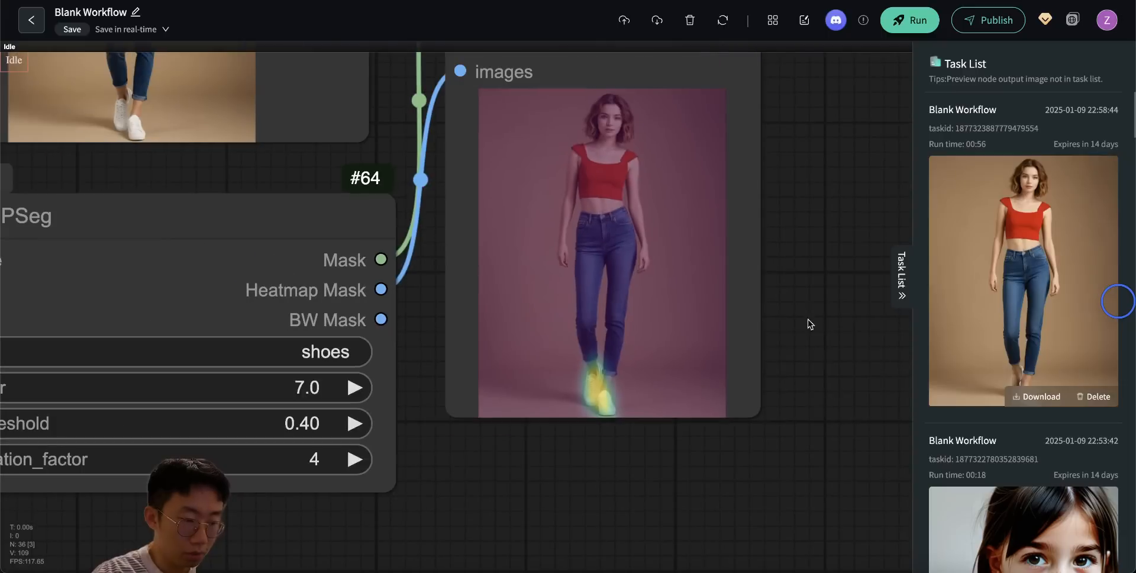
drag(809, 282, 808, 370)
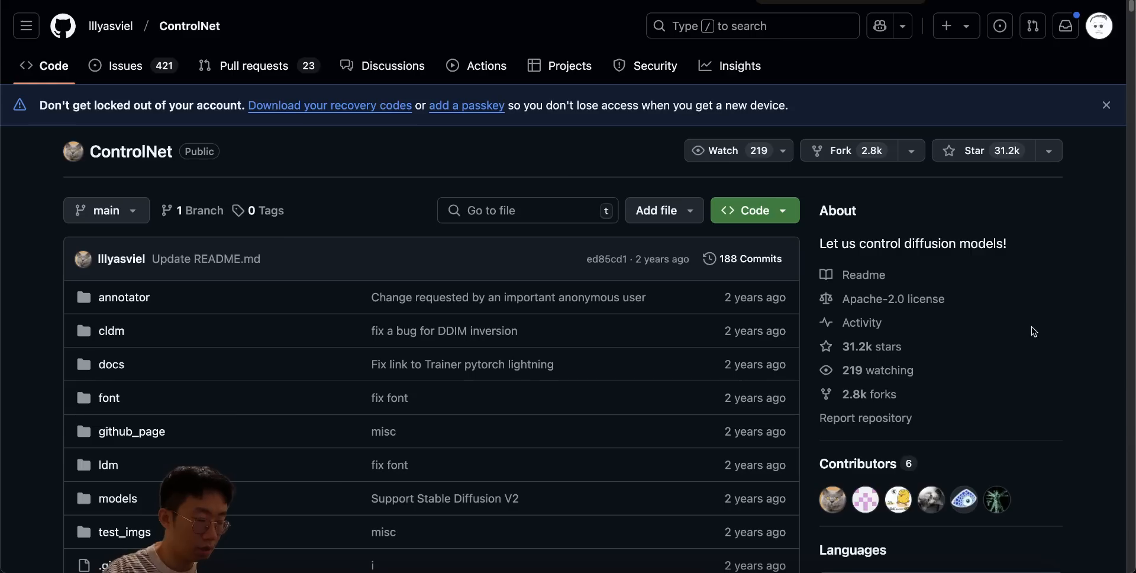
- Review the ControlNet README on GitHub, covering the architecture diagram and the Canny edge, human pose and semantic segmentation examples
drag(82, 163, 190, 164)
click(356, 170)
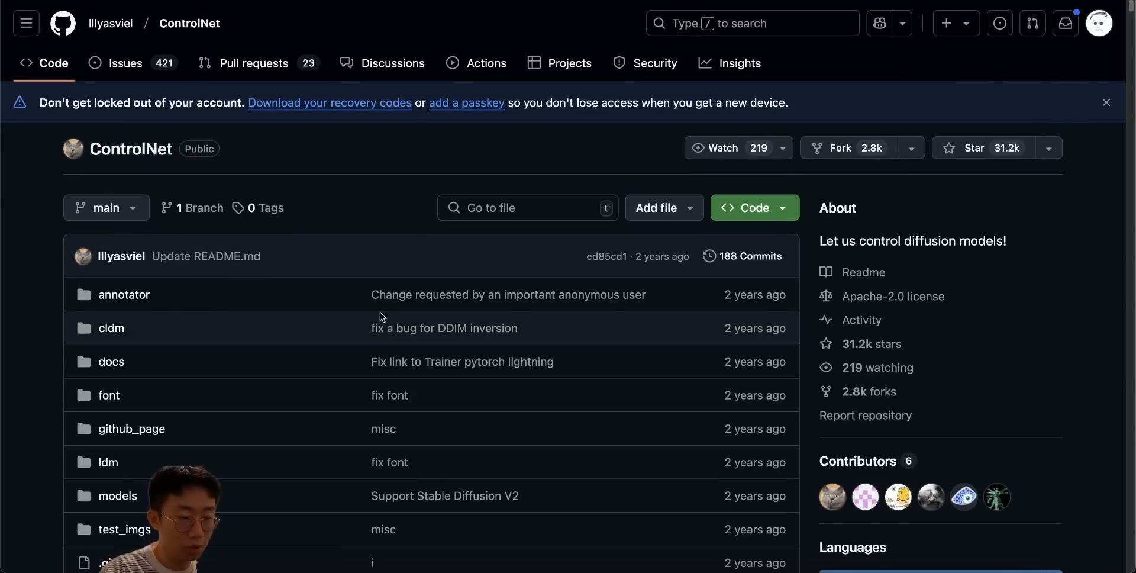
scroll(378, 313, down, 8)
scroll(378, 314, down, 15)
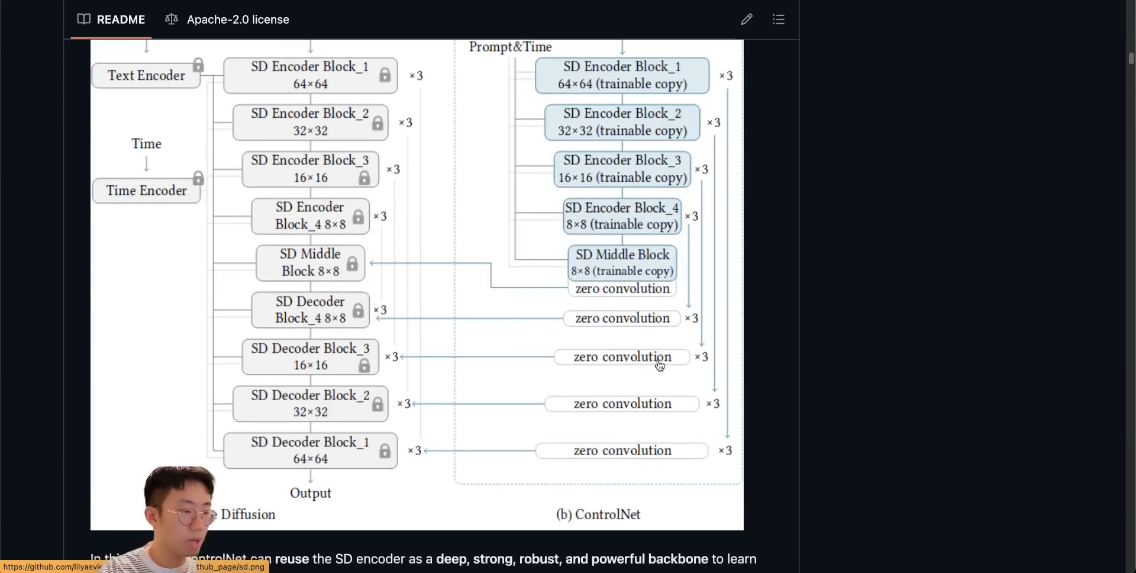
scroll(658, 362, down, 15)
scroll(658, 362, down, 3)
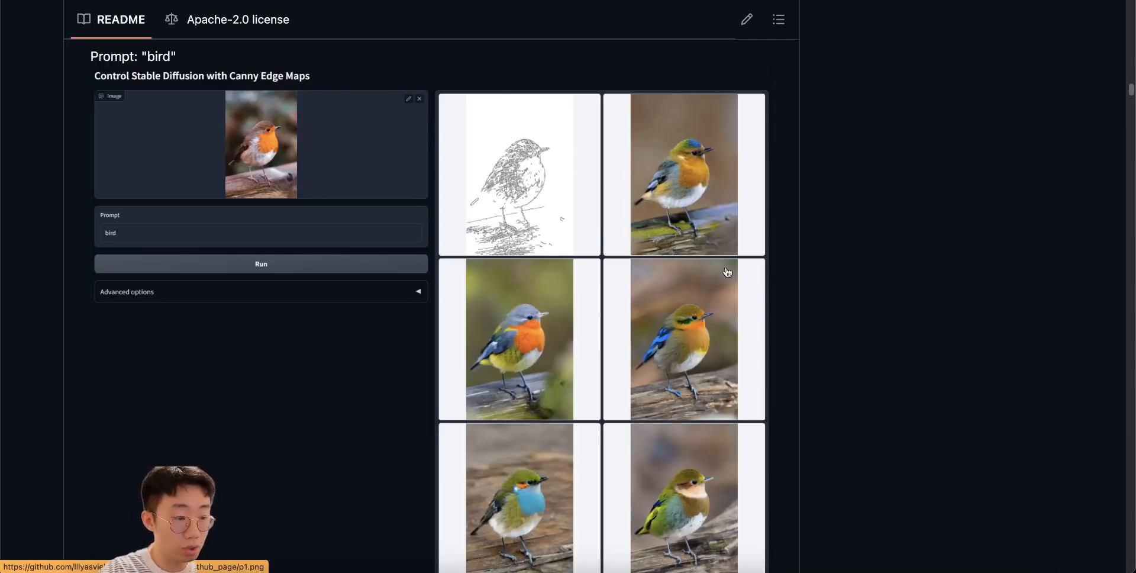
scroll(497, 251, up, 3)
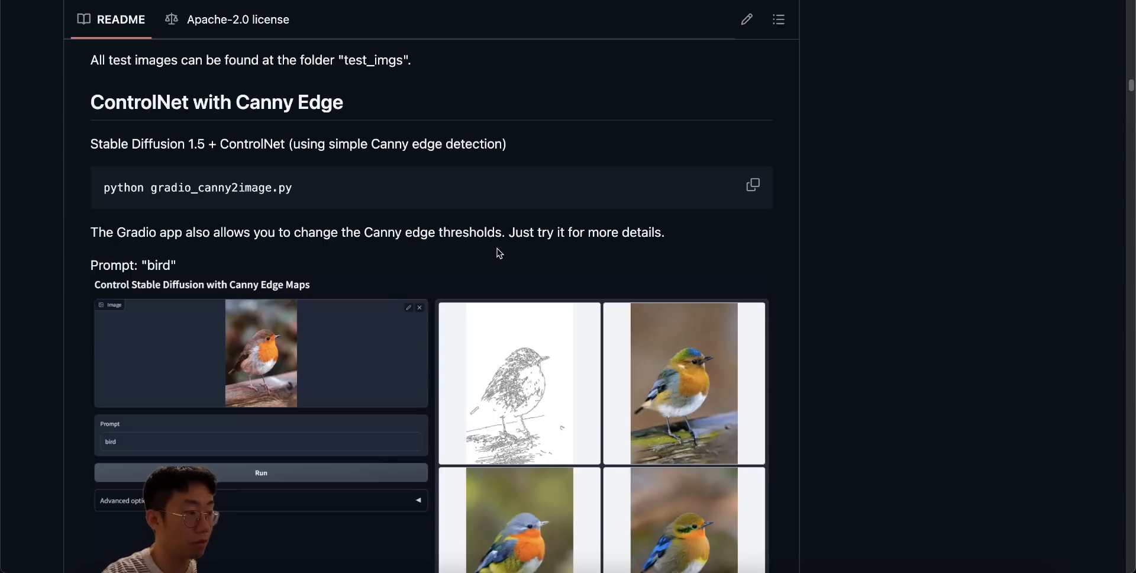
scroll(497, 252, down, 2)
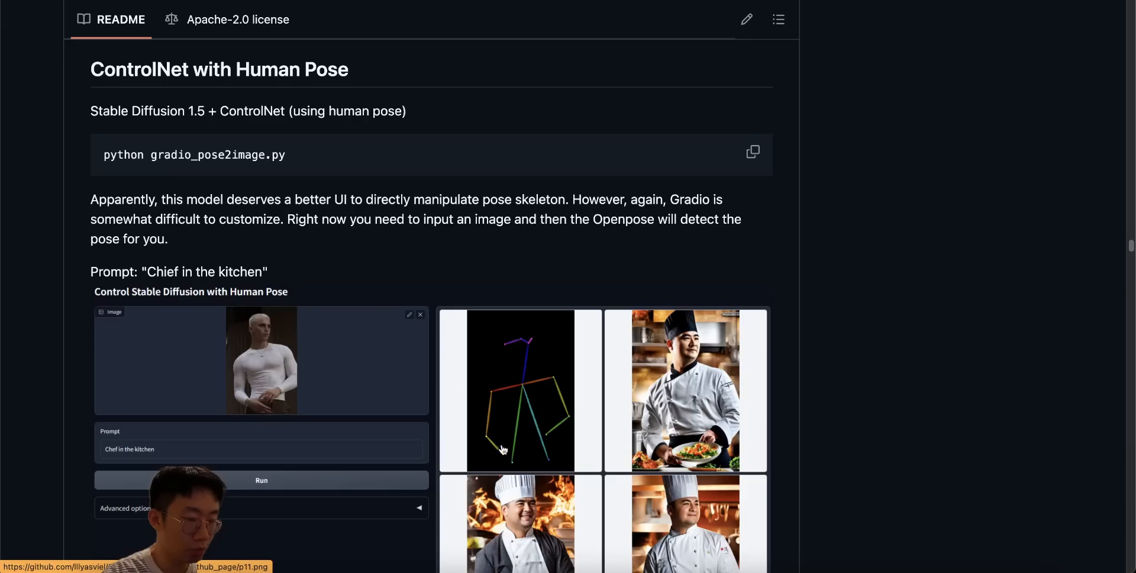
scroll(503, 449, down, 3)
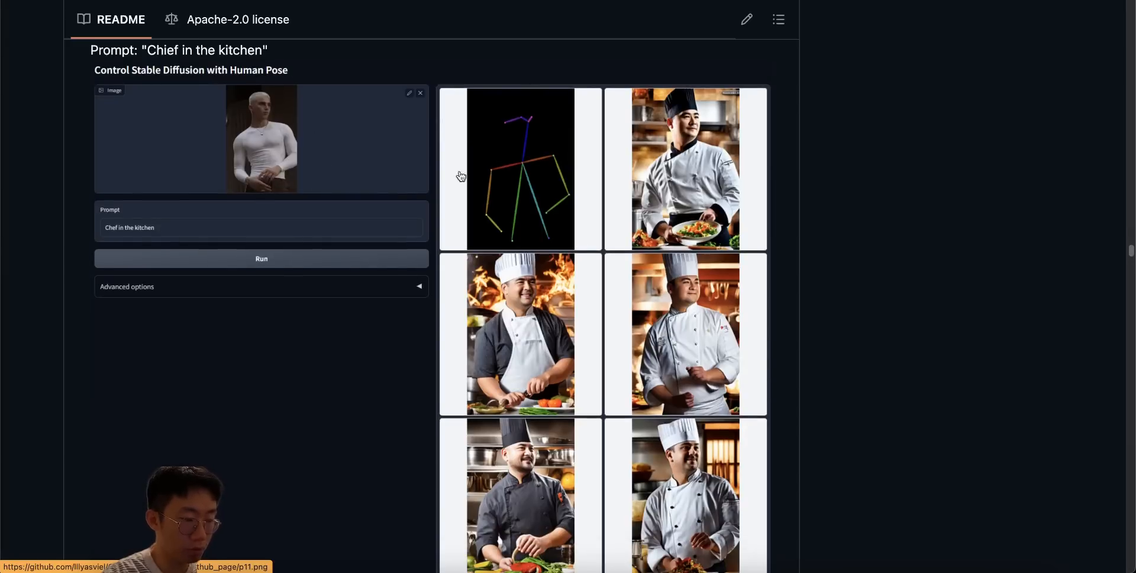
scroll(596, 307, down, 15)
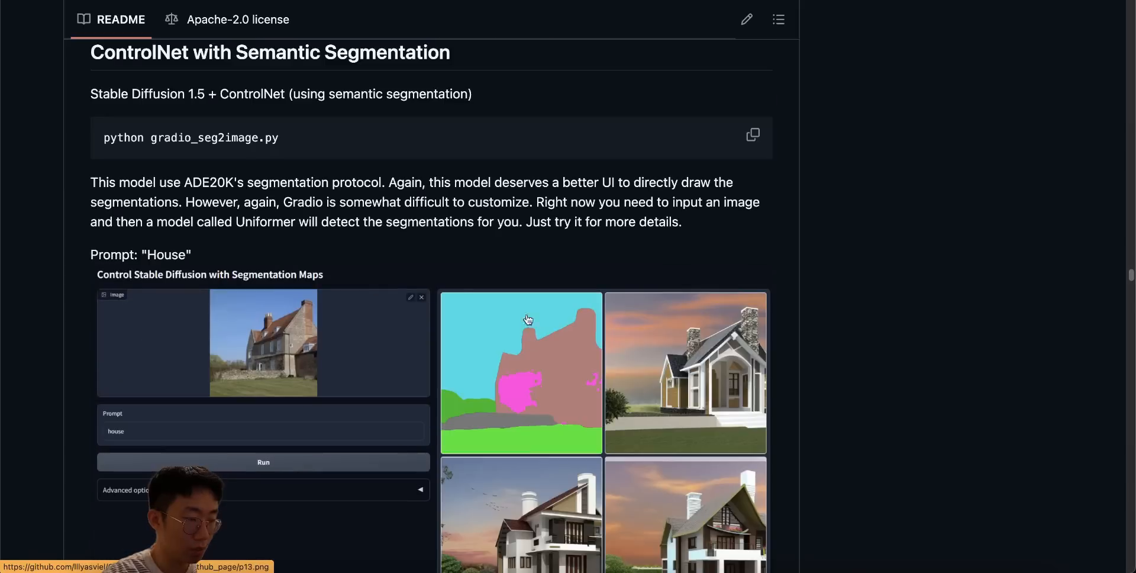
scroll(520, 410, down, 3)
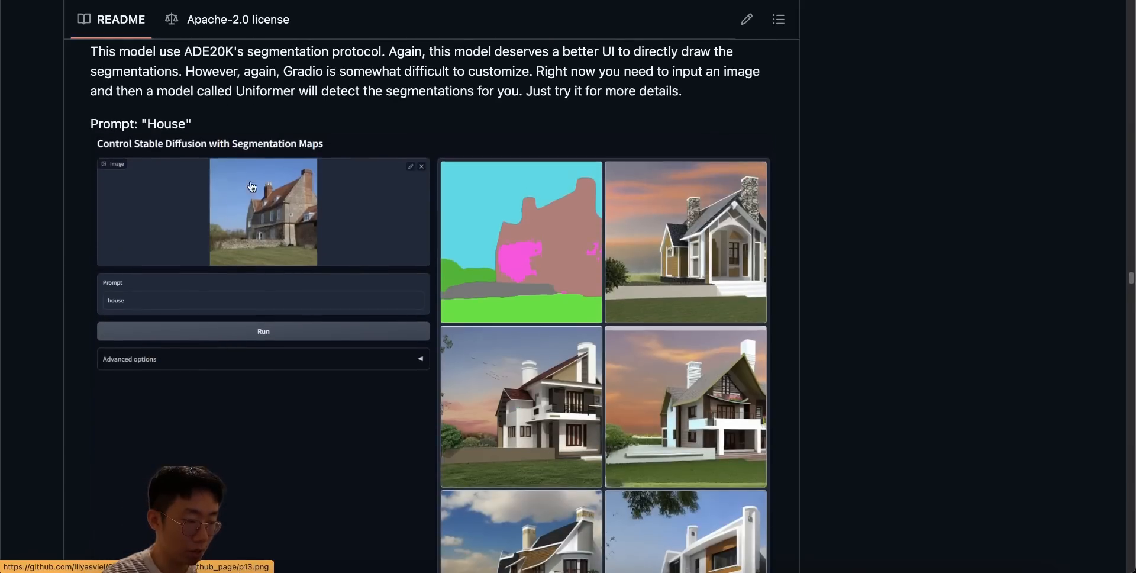
scroll(450, 295, down, 15)
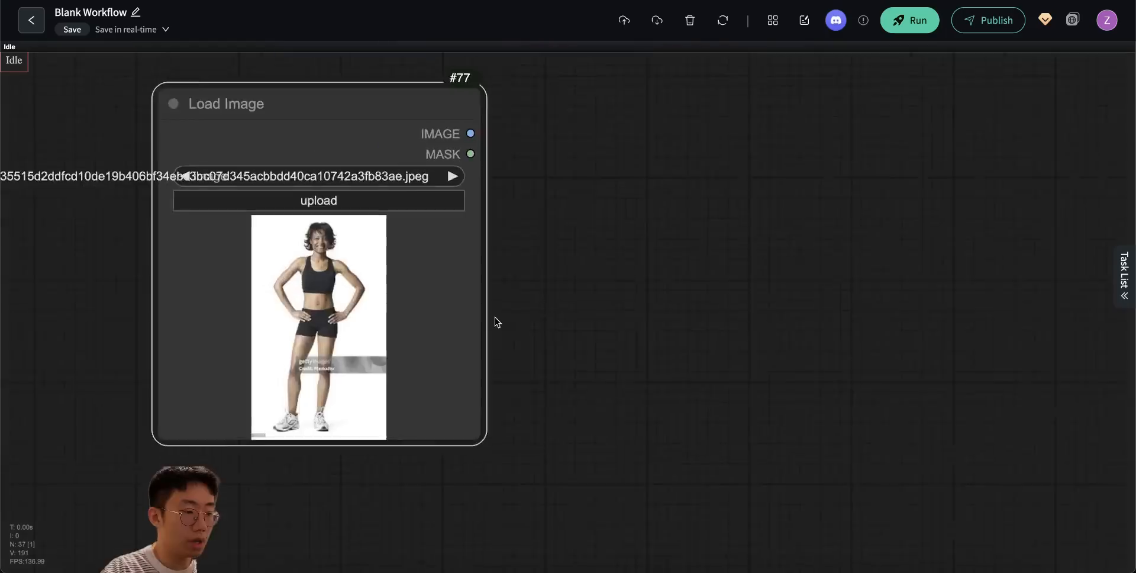
- Place a Load Image node holding the photo of the woman in black sportswear in an empty area of the canvas
scroll(494, 317, up, 2)
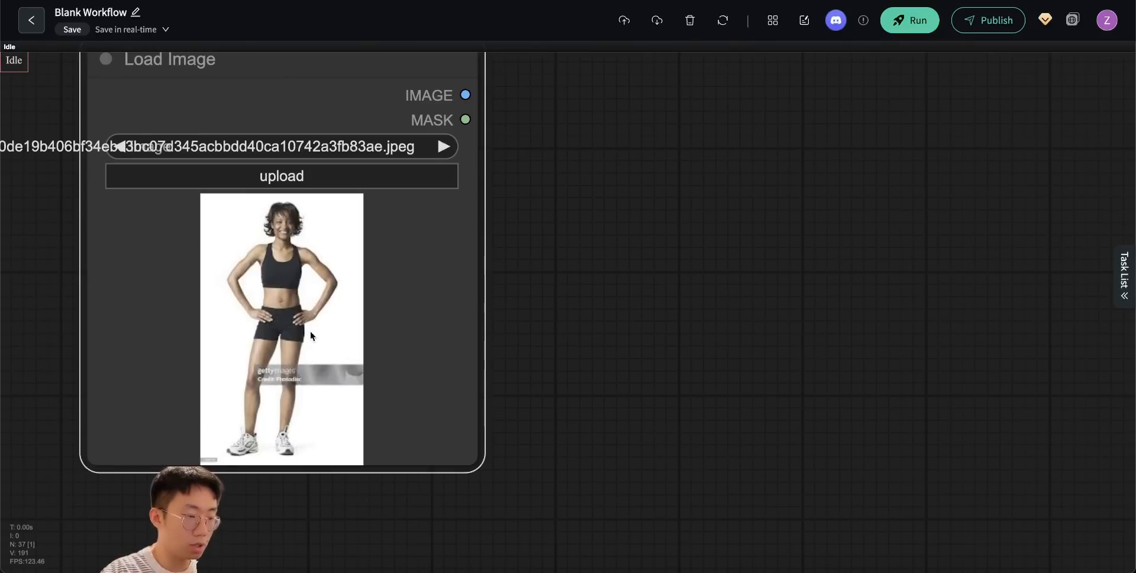
drag(555, 273, 487, 306)
scroll(522, 310, up, 4)
scroll(522, 310, down, 7)
drag(277, 172, 237, 168)
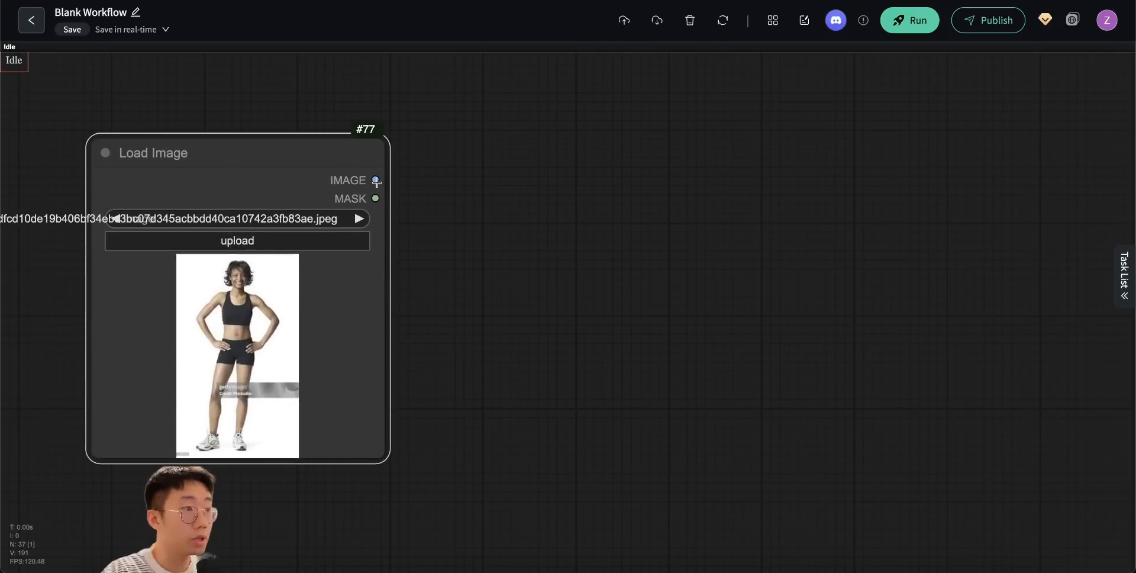
- Add a ControlNet Preprocessor node beside Load Image and connect the loaded image to its image input
double_click(497, 205)
text(controlnet pr)
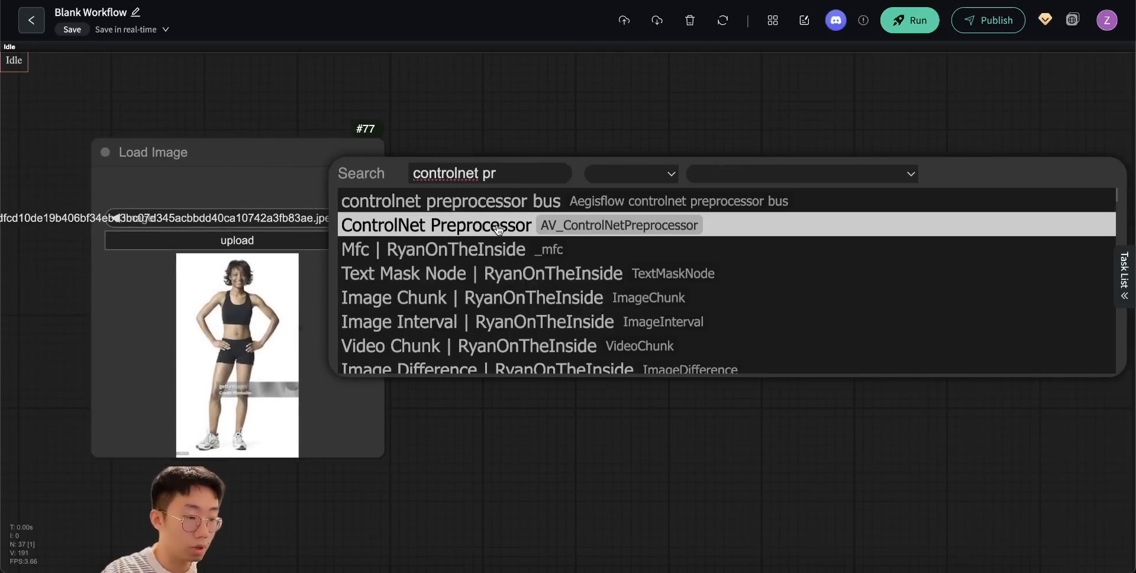
click(499, 226)
drag(639, 190, 606, 162)
drag(375, 180, 475, 188)
- Set the ControlNet Preprocessor's preprocessor to openpose
click(711, 226)
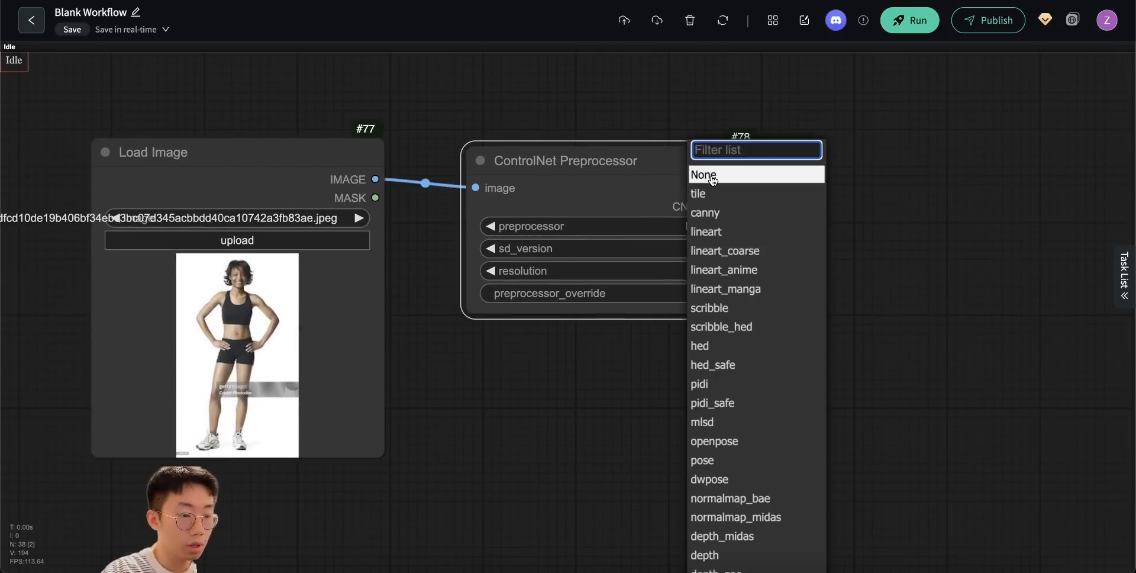
text(open)
click(720, 191)
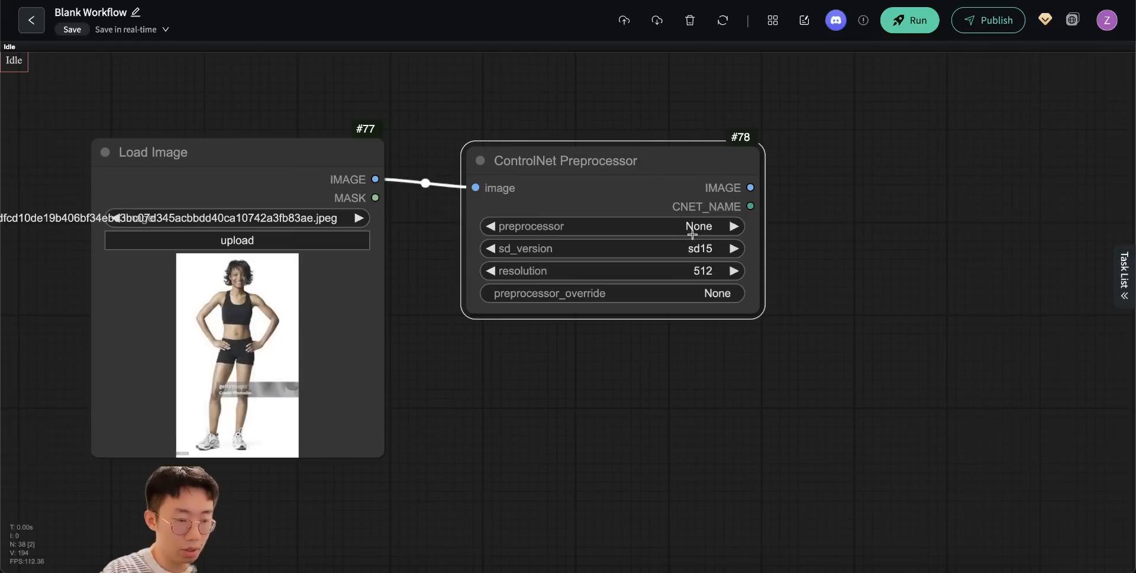
click(693, 230)
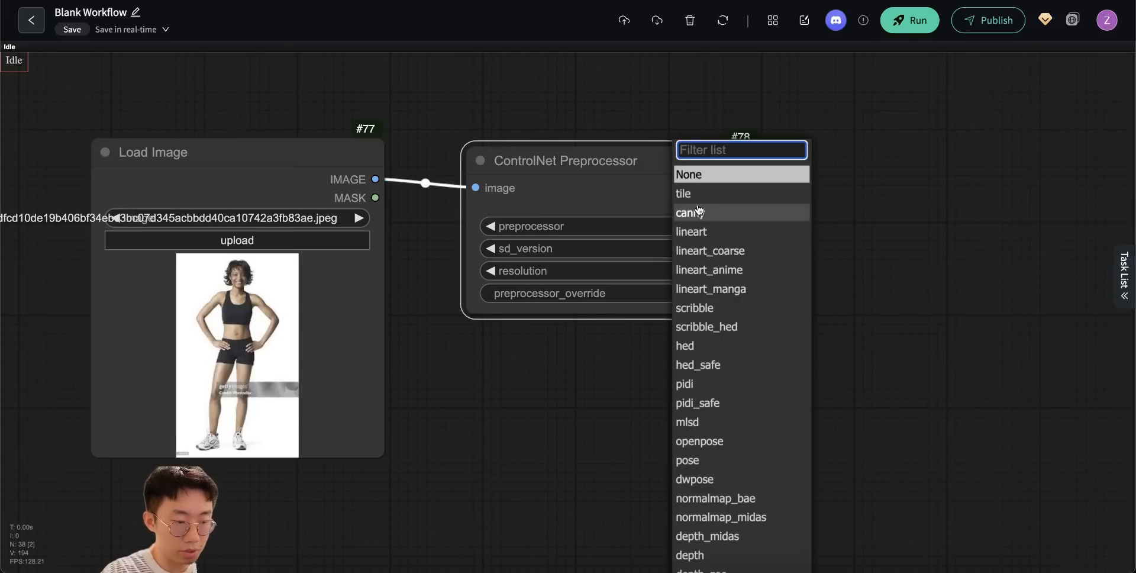
click(700, 442)
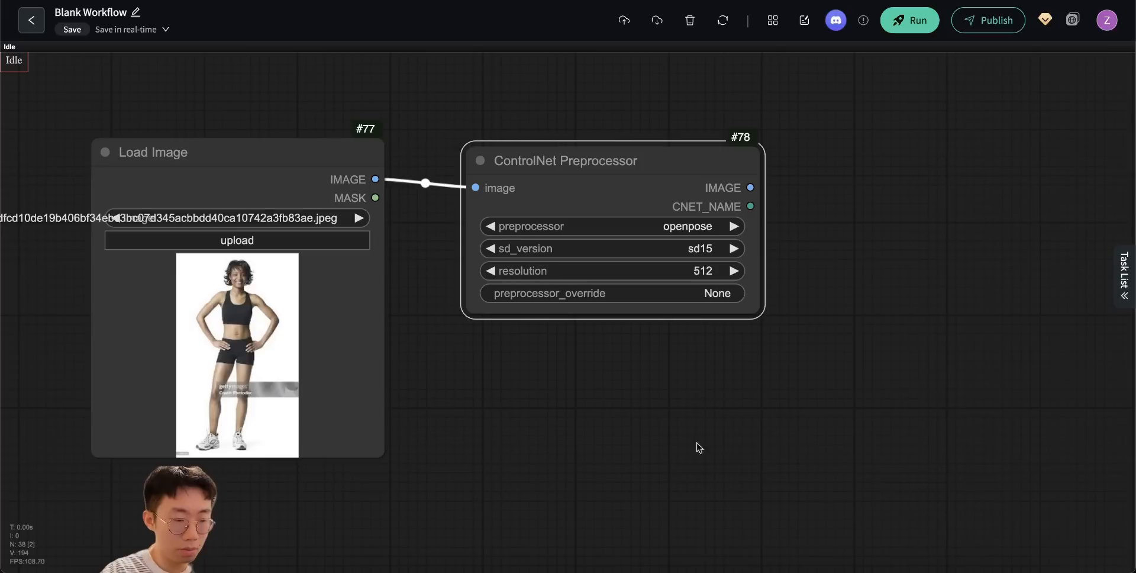
- Attach a Preview Image node to the ControlNet Preprocessor's image output and run the workflow
drag(711, 357, 588, 379)
drag(627, 210, 743, 344)
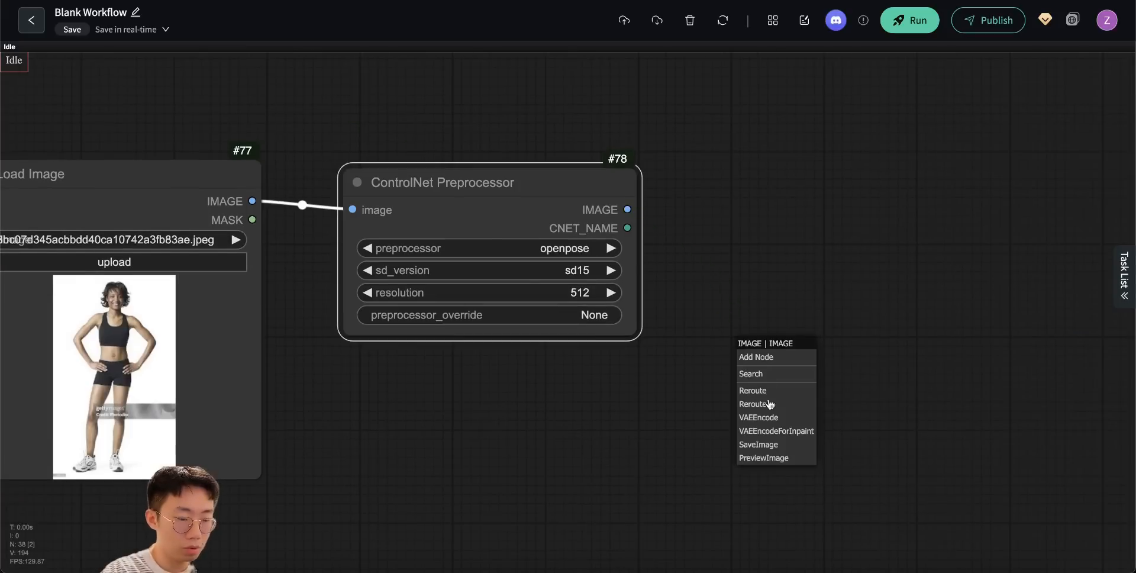
click(777, 458)
click(908, 20)
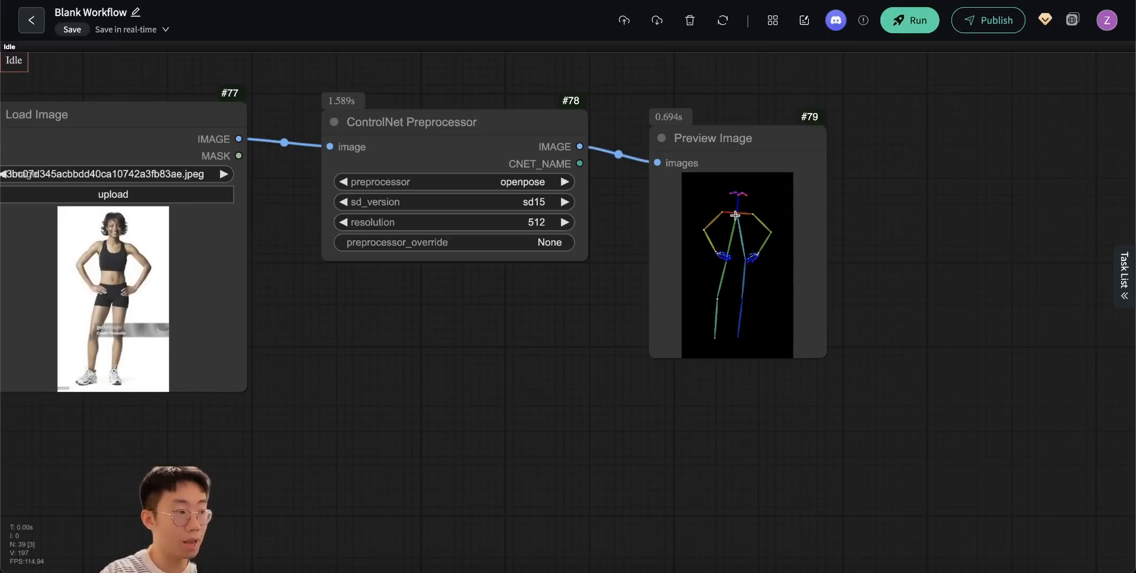
- Add a KSampler node in the empty area below the pose preview
mouse_move(699, 190)
mouse_down()
mouse_move(715, 208)
mouse_move(696, 182)
mouse_up()
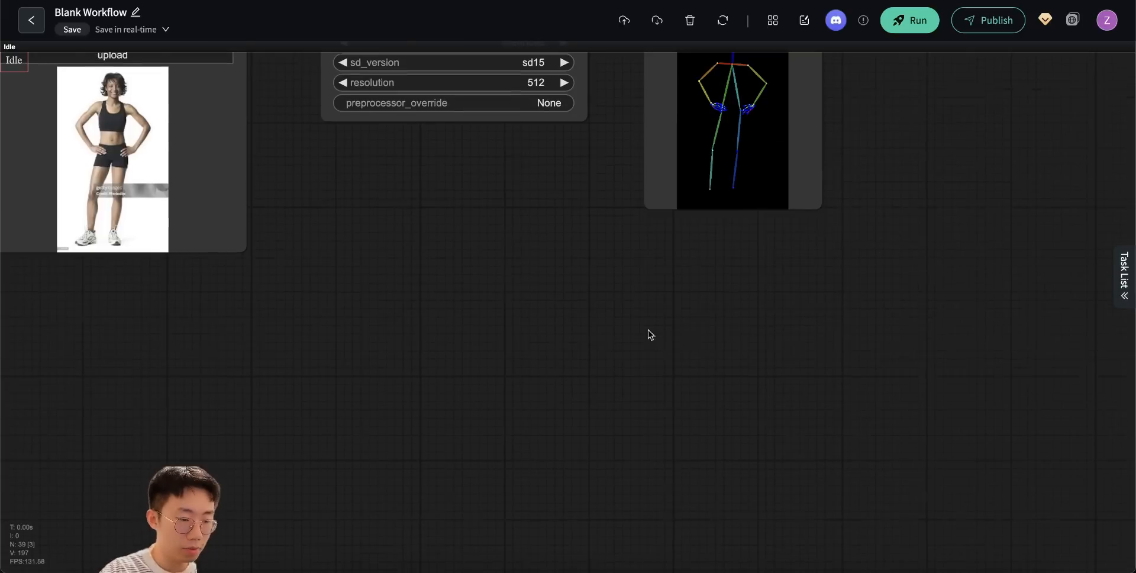
double_click(648, 329)
text(k)
key(Return)
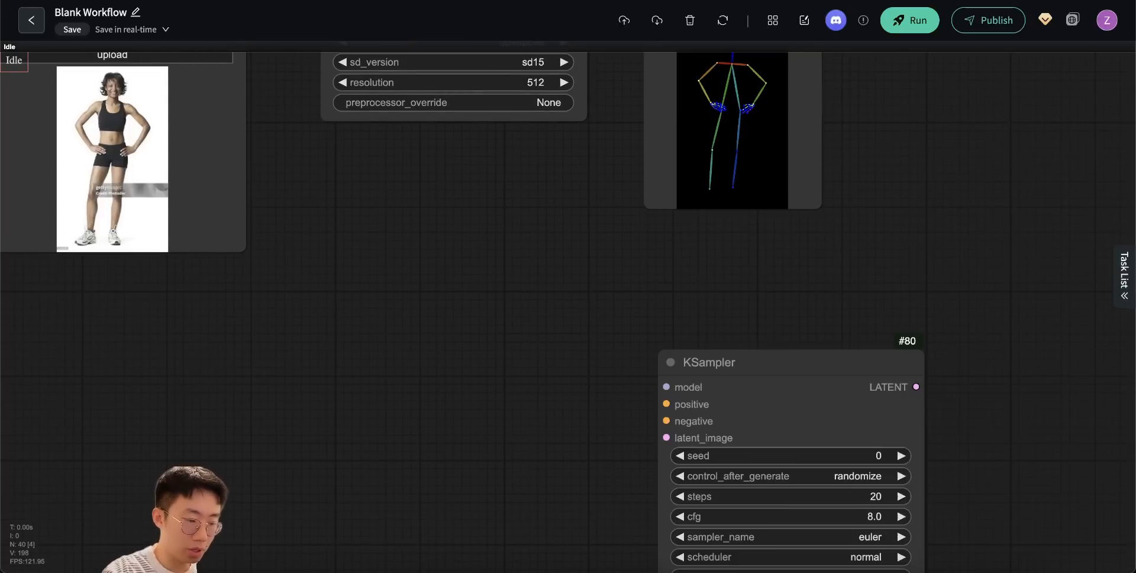
drag(744, 375, 711, 343)
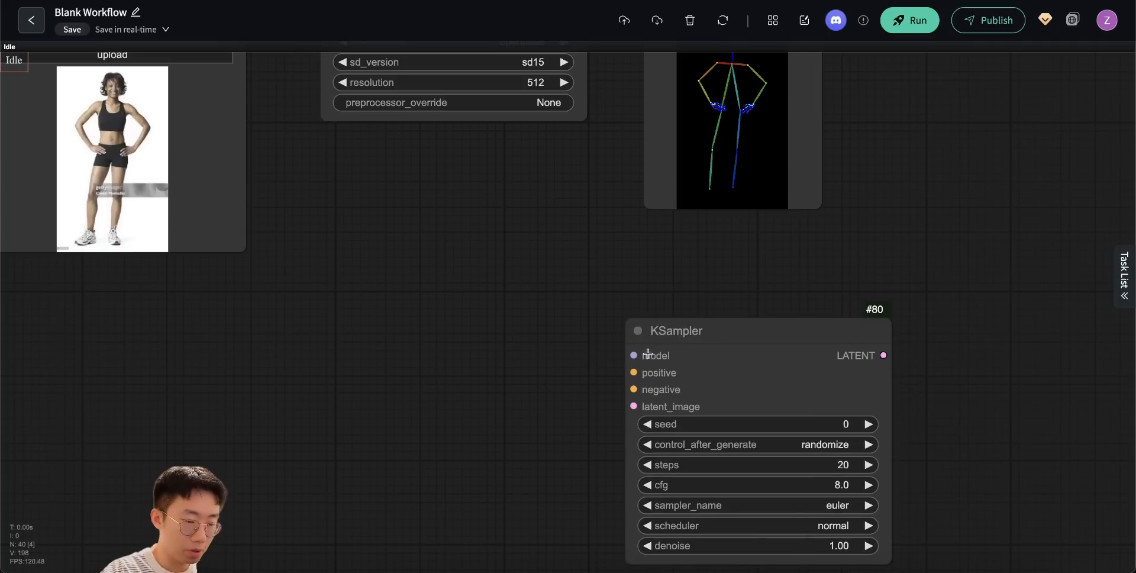
- Add a Load Checkpoint node with dreamshaperXL_lightningDPMSDE.safetensors and connect its model output to the KSampler
double_click(253, 363)
click(254, 408)
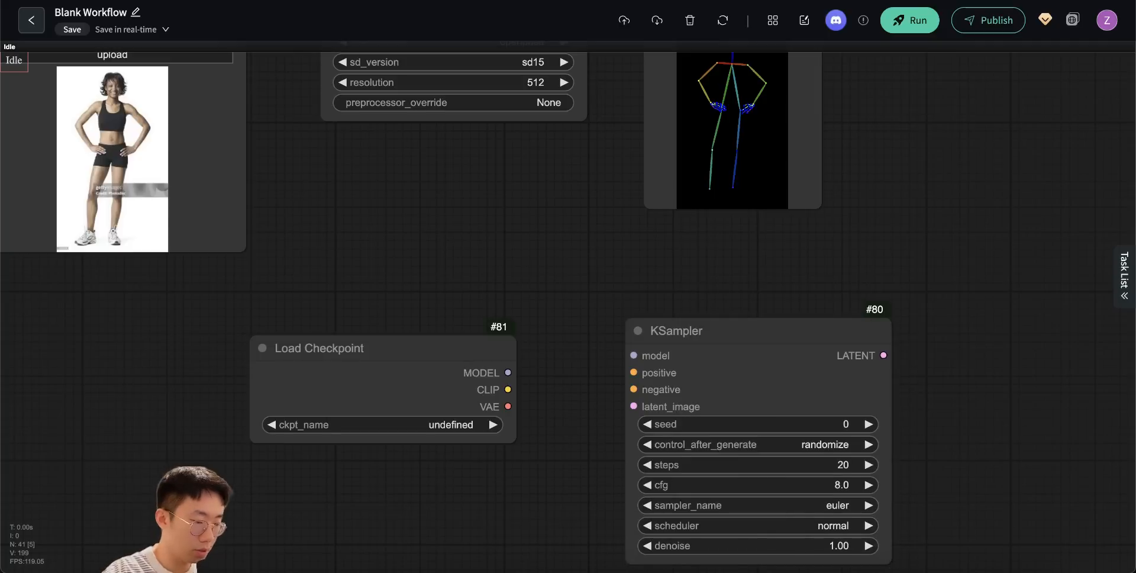
click(441, 426)
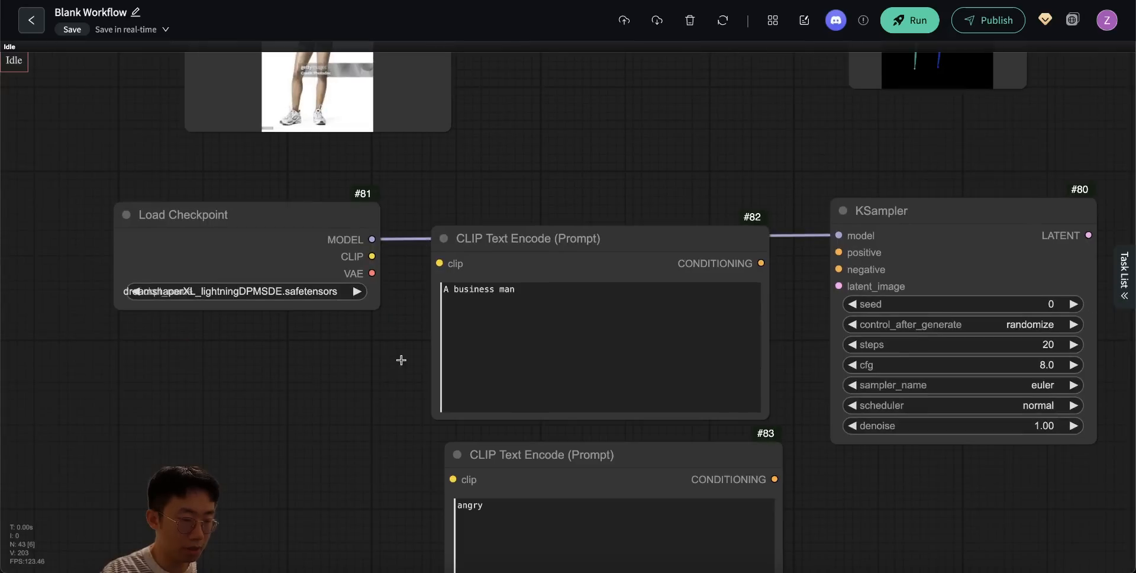
drag(393, 347, 405, 320)
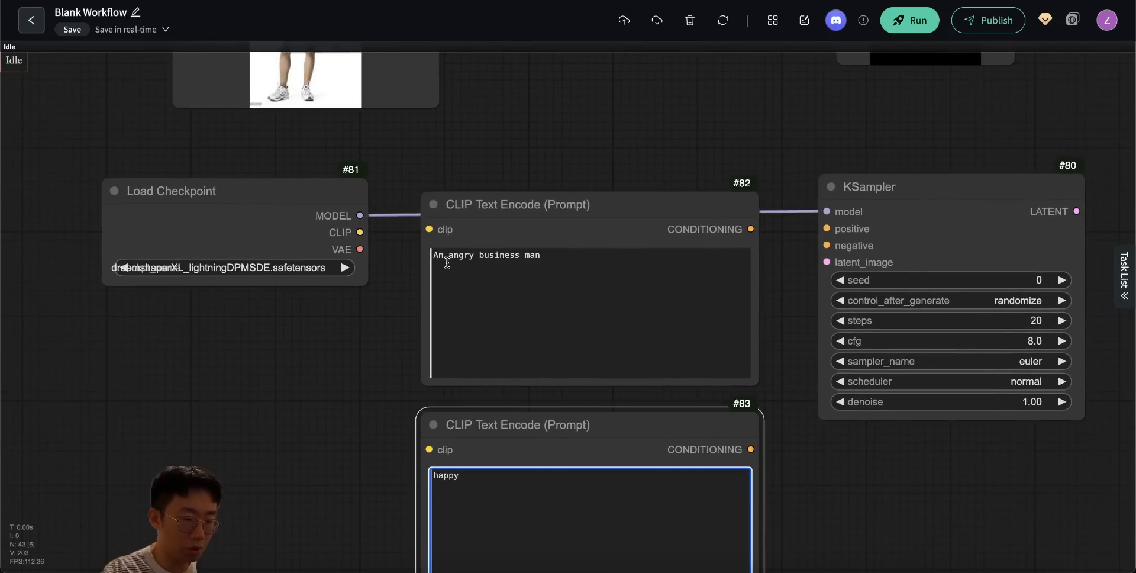
- Set the two CLIP Text Encode prompts to "An angry business man" and "happy" and connect the checkpoint's CLIP output to both
double_click(523, 257)
click(349, 346)
drag(353, 175, 412, 357)
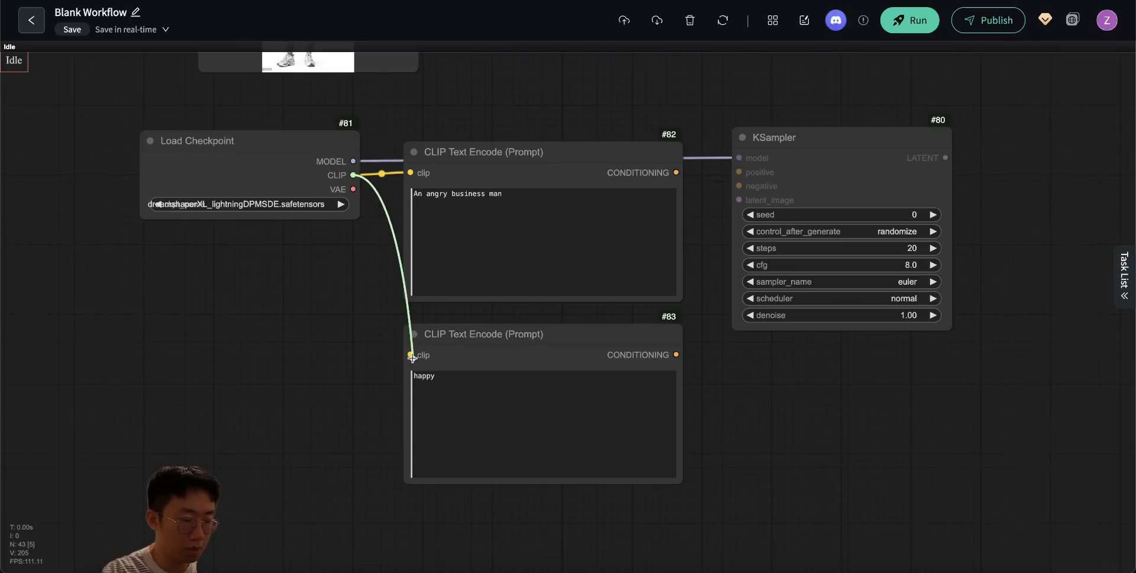
drag(342, 334, 280, 350)
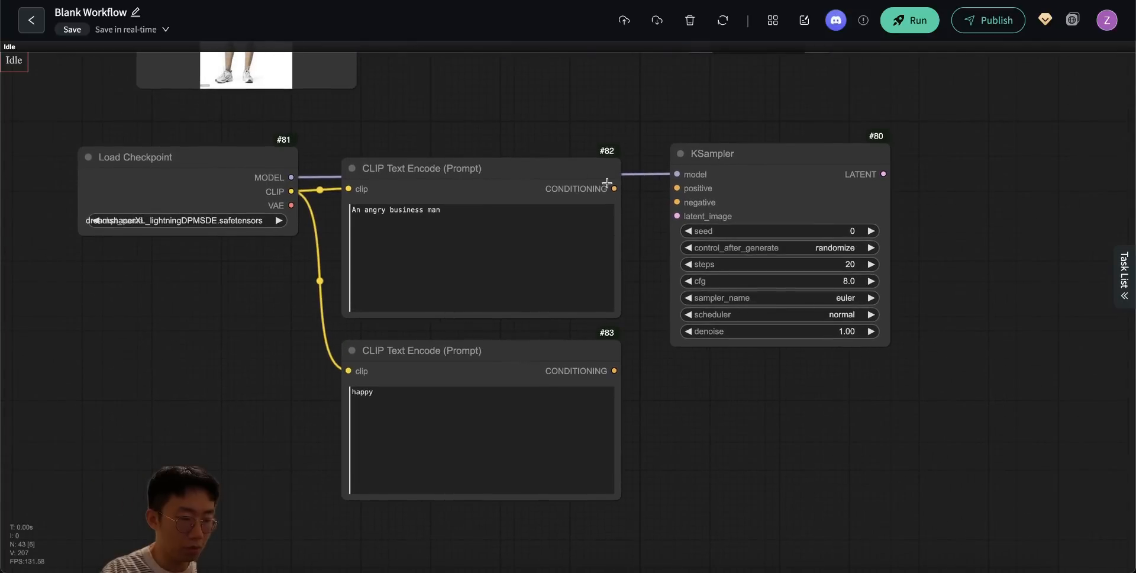
- Move the KSampler farther from the prompt nodes and add an Apply ControlNet node
drag(626, 98, 618, 303)
drag(709, 366, 890, 355)
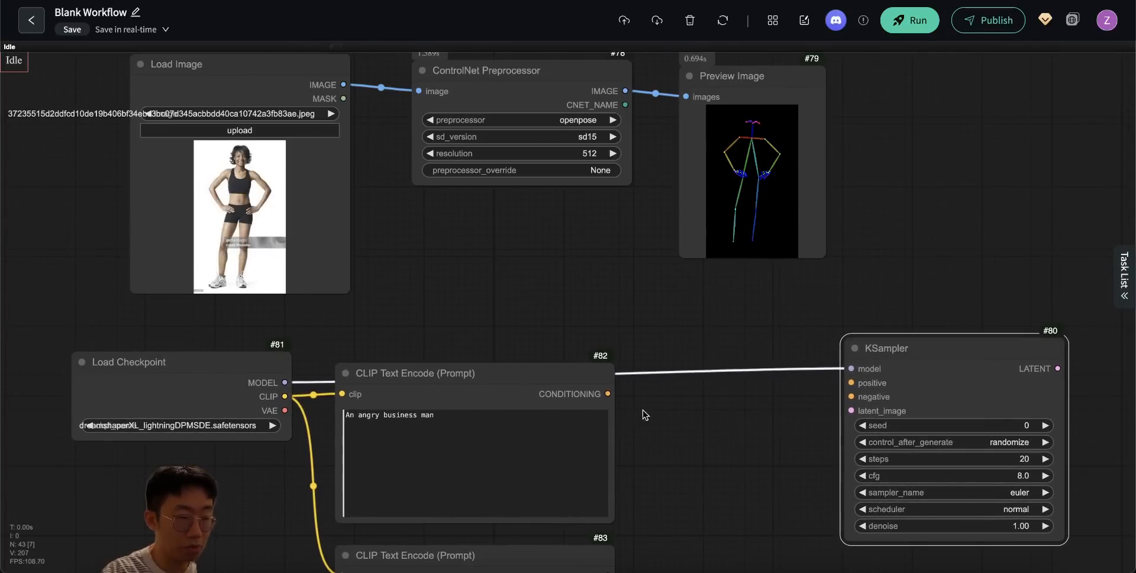
scroll(386, 252, down, 2)
double_click(401, 212)
text(apply)
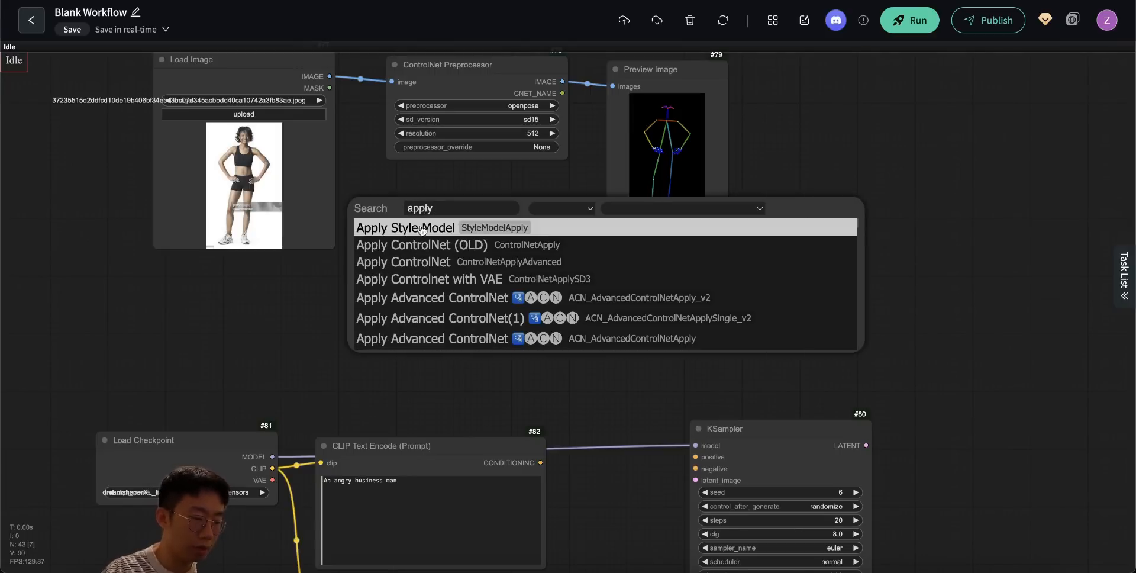
click(417, 262)
- Connect both prompt conditionings, the preprocessed pose image and the checkpoint's VAE to the matching inputs of Apply ControlNet
drag(542, 405, 411, 159)
drag(582, 482, 575, 431)
drag(539, 503, 405, 120)
scroll(615, 165, up, 5)
drag(615, 163, 470, 308)
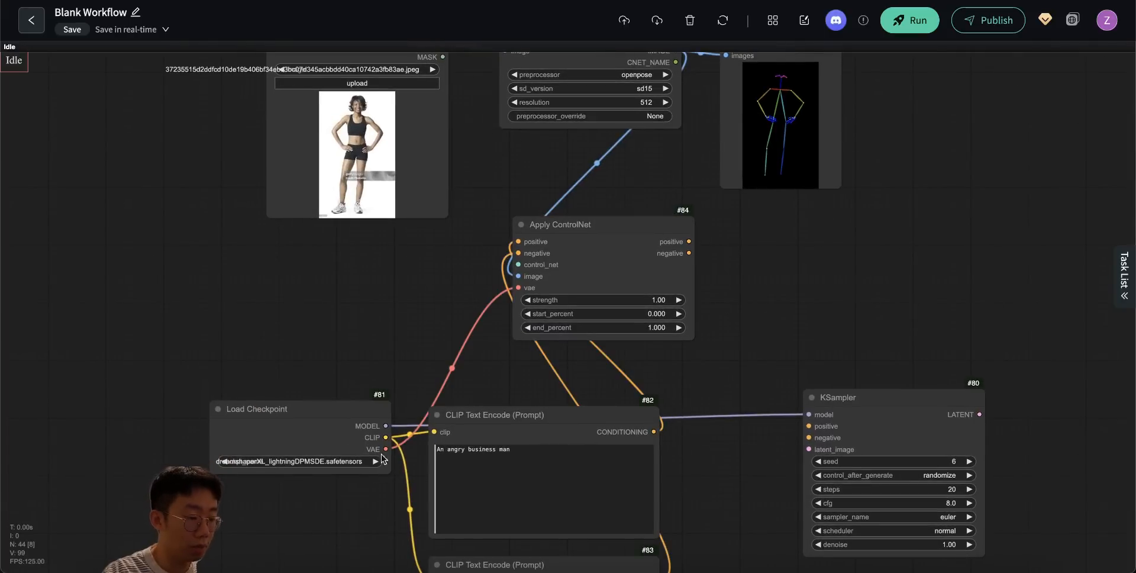
click(316, 402)
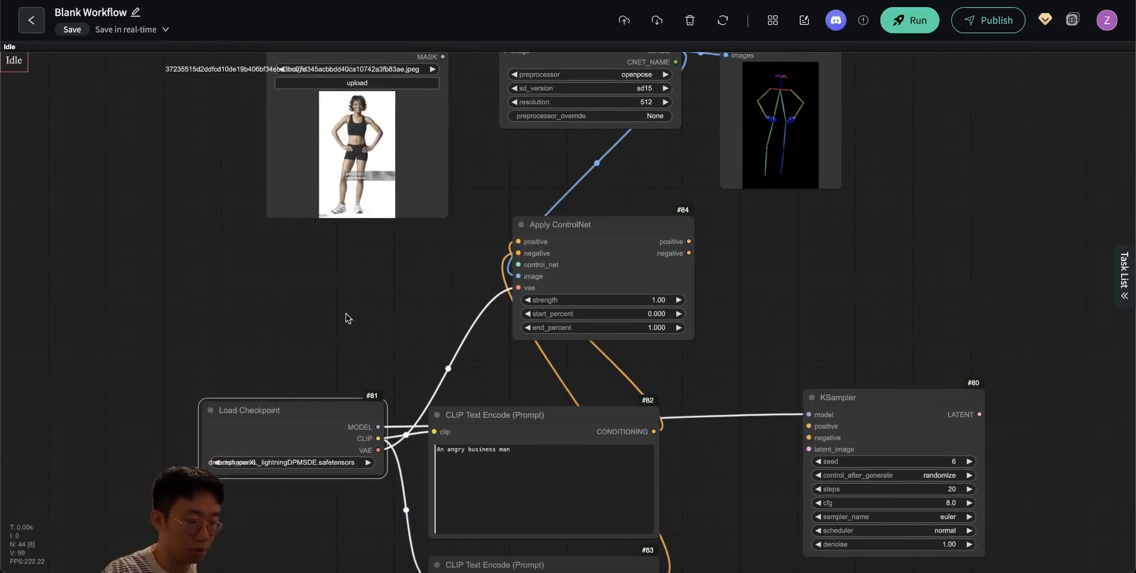
- Add a Load ControlNet Model node with FLUX.1-dev-ControlNet-Union-Pro-Shakker-Labs.safetensors and connect it to Apply ControlNet's control_net input
drag(302, 238, 327, 256)
double_click(287, 279)
text(load)
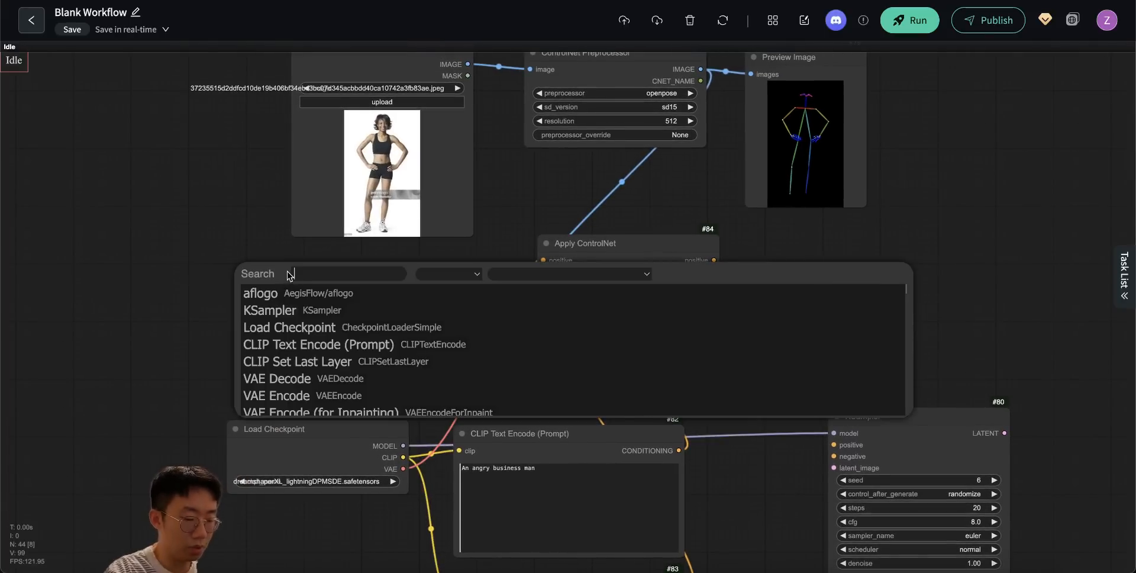
text( cont)
key(Return)
click(337, 330)
text(union)
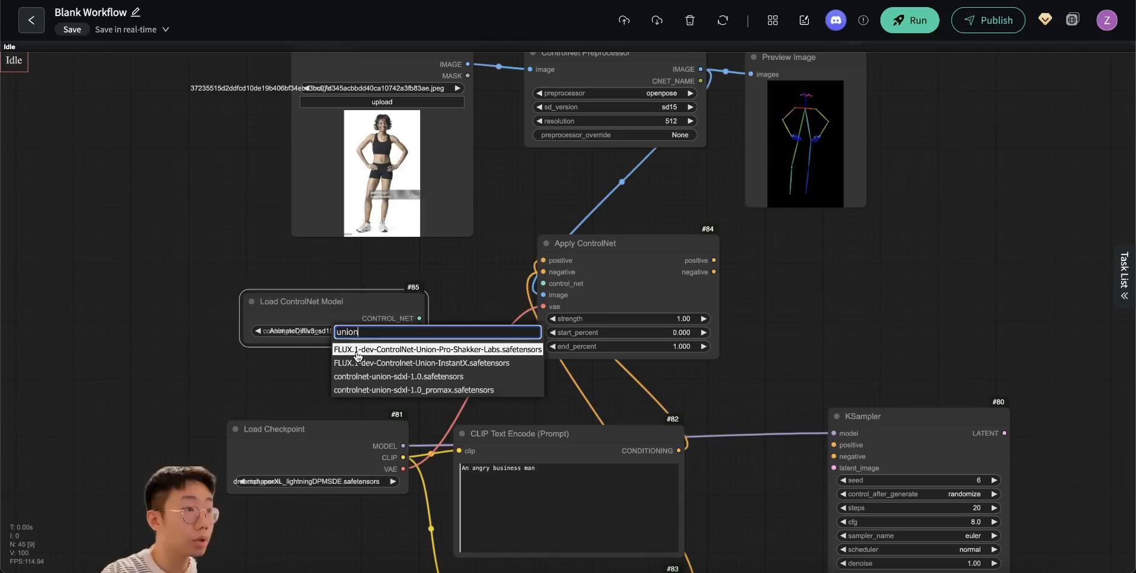
click(445, 354)
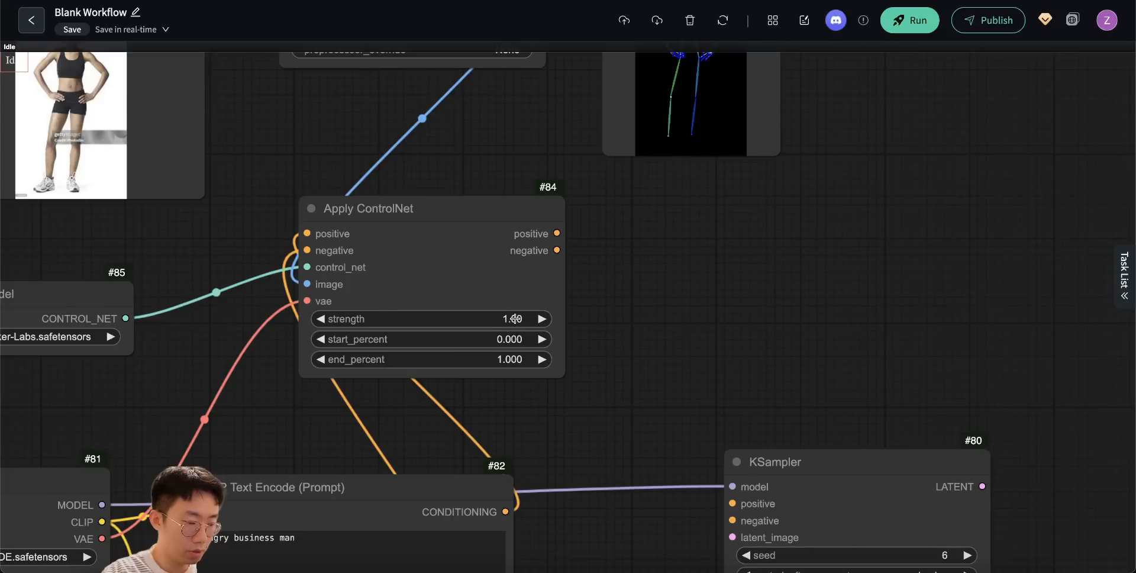
- Set the Apply ControlNet strength to 0.80
click(515, 318)
text(0.8)
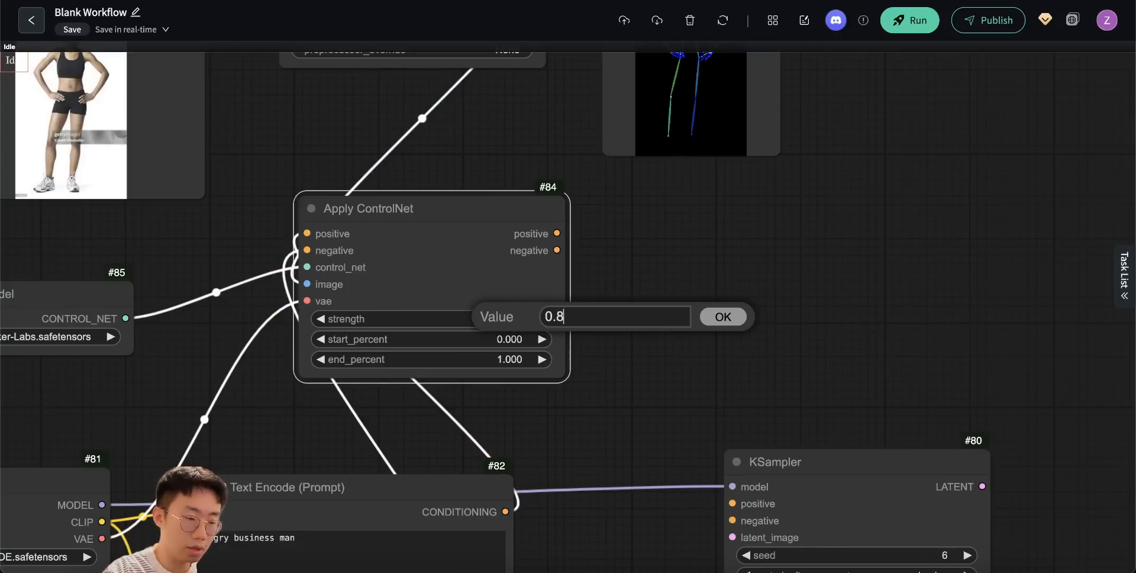
key(Return)
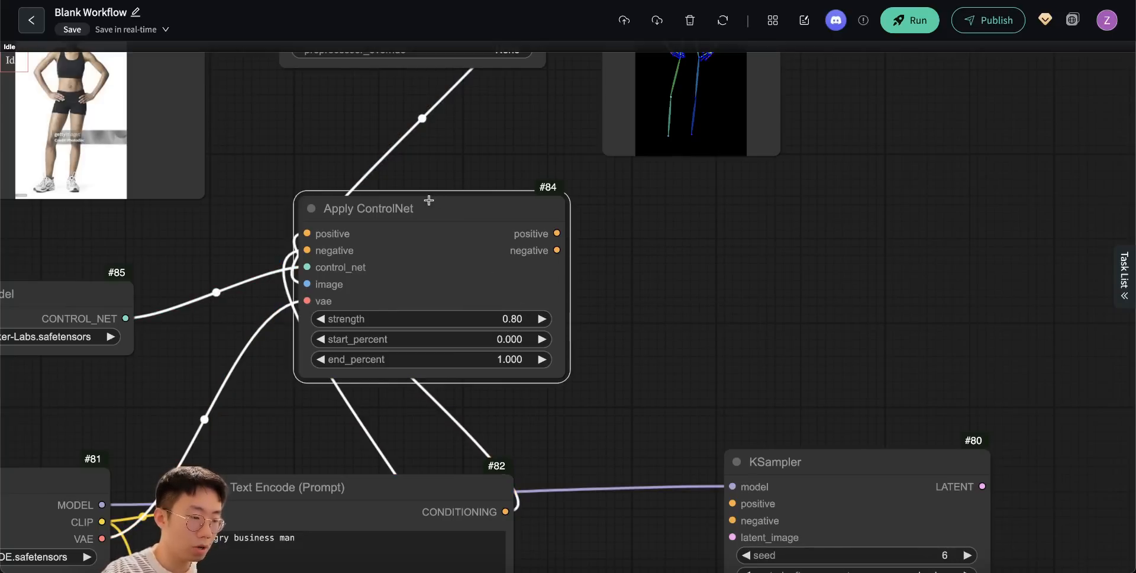
drag(427, 202, 411, 194)
drag(427, 155, 448, 248)
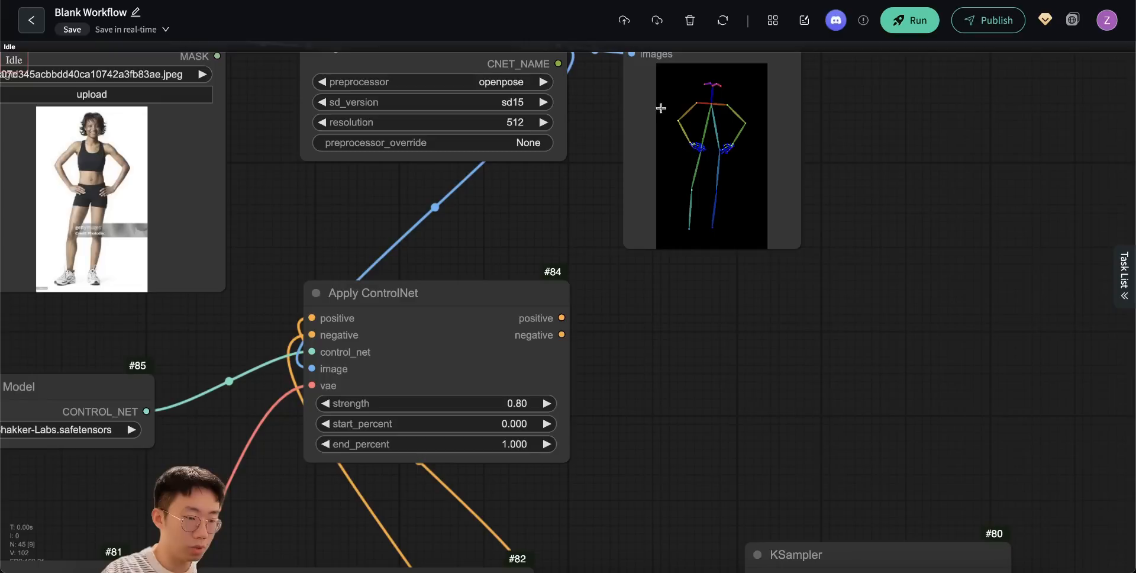
- Connect Apply ControlNet's positive and negative outputs to the KSampler's positive and negative inputs
drag(666, 395, 575, 174)
drag(470, 96, 661, 376)
drag(471, 113, 661, 392)
- Add an Empty Latent Image node above the KSampler and connect its latent output to latent_image
scroll(562, 274, down, 5)
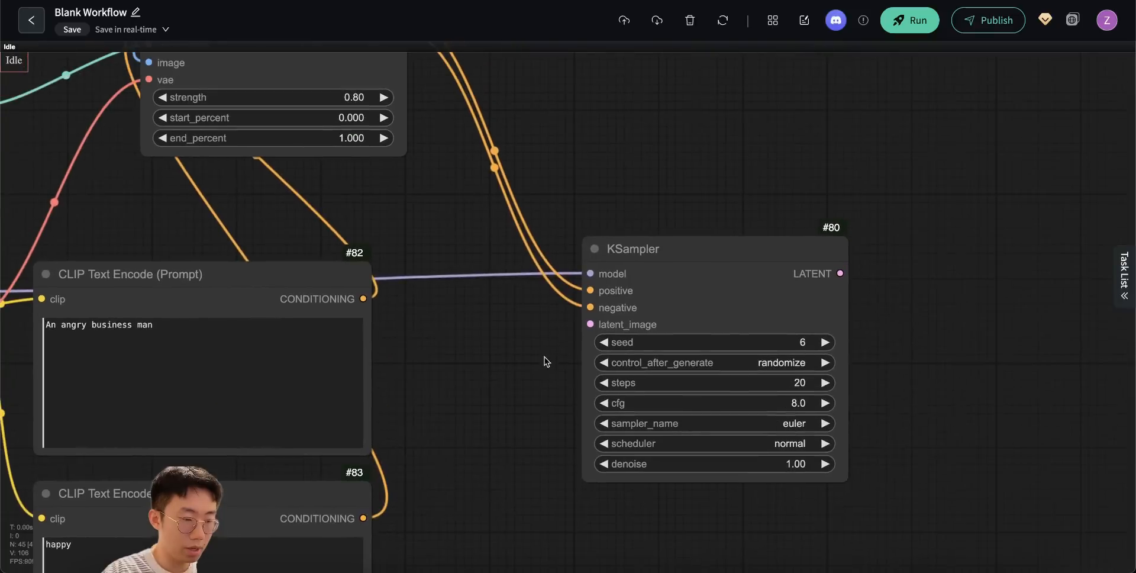
double_click(623, 141)
text(empty)
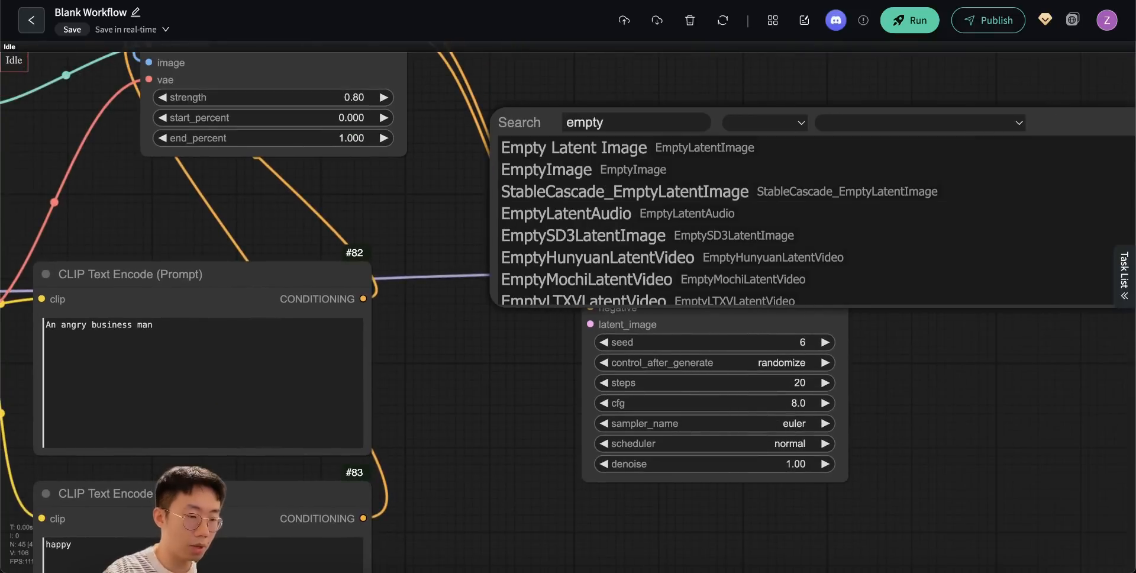
click(601, 149)
drag(687, 135, 630, 77)
drag(824, 98, 590, 324)
- Add an ImageSizeInfo node beside the pose preview and connect its image input
drag(445, 205, 630, 400)
drag(652, 239, 712, 293)
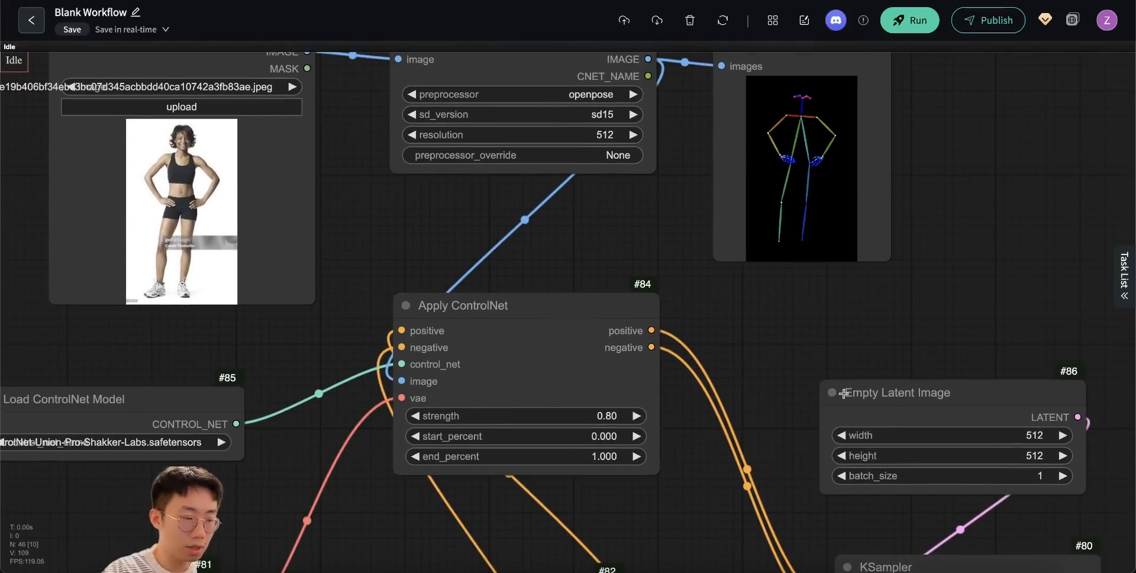
scroll(408, 224, right, 3)
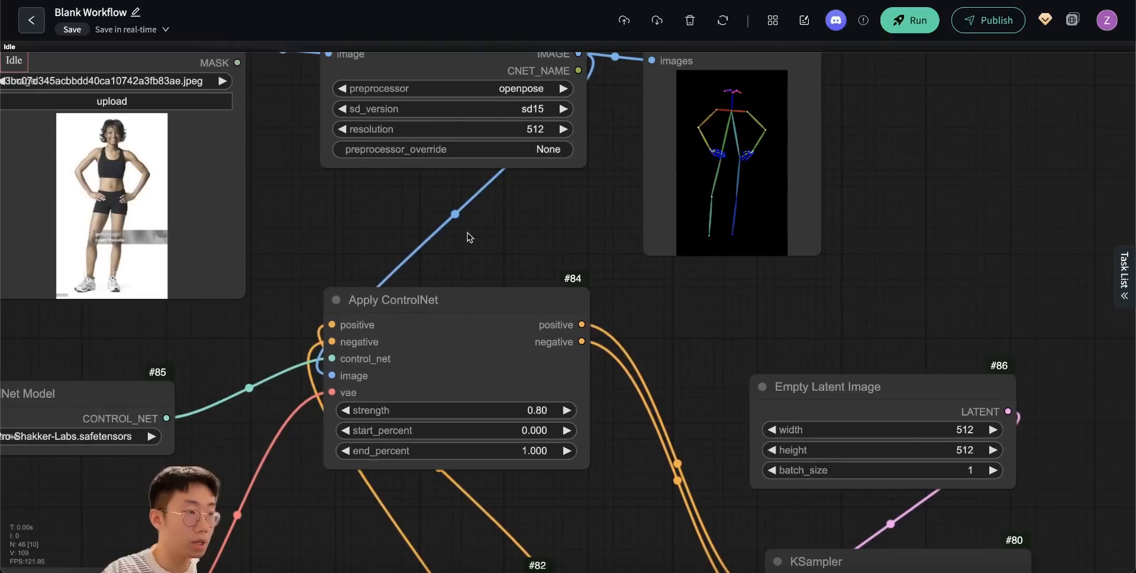
double_click(870, 188)
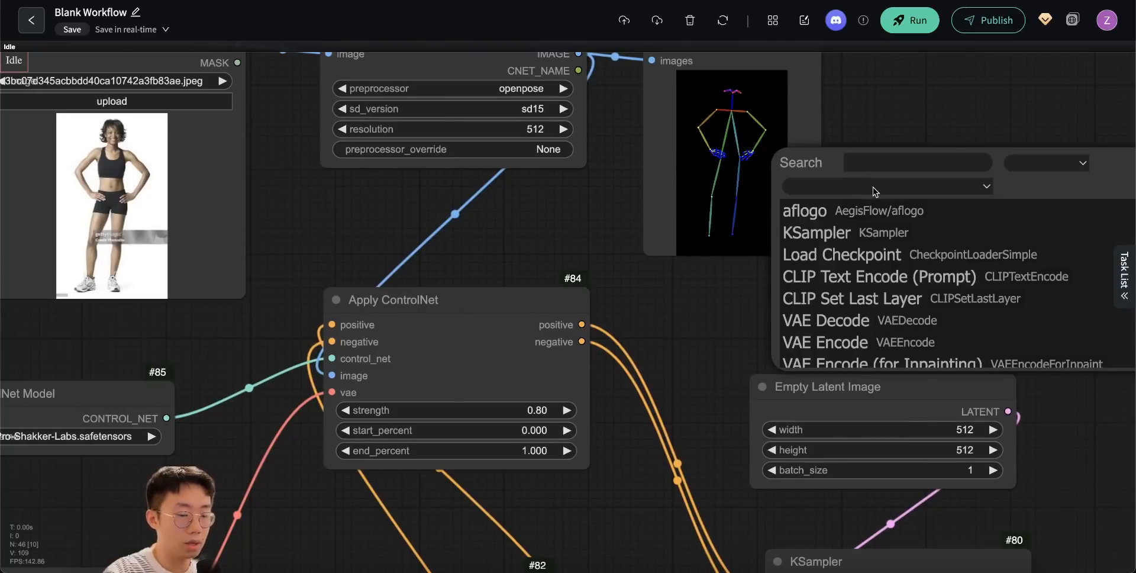
text(images)
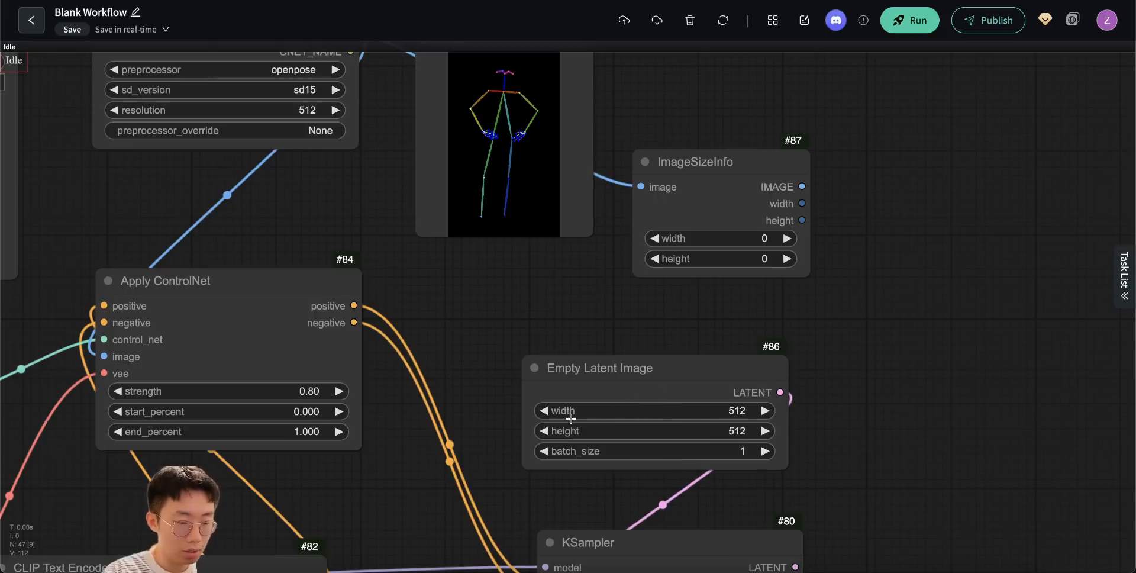
click(732, 410)
click(683, 404)
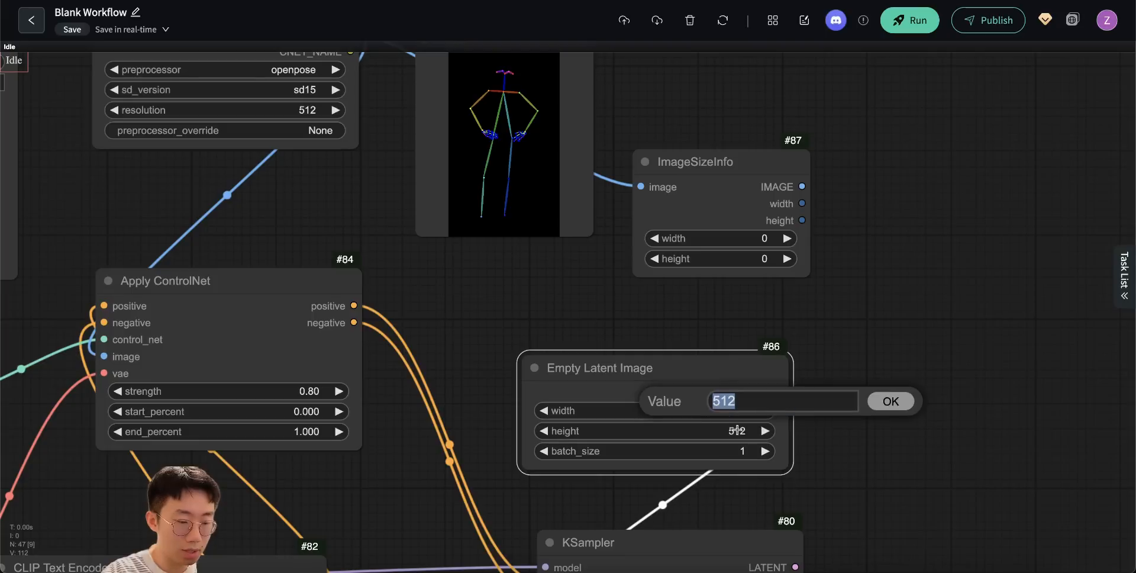
click(735, 431)
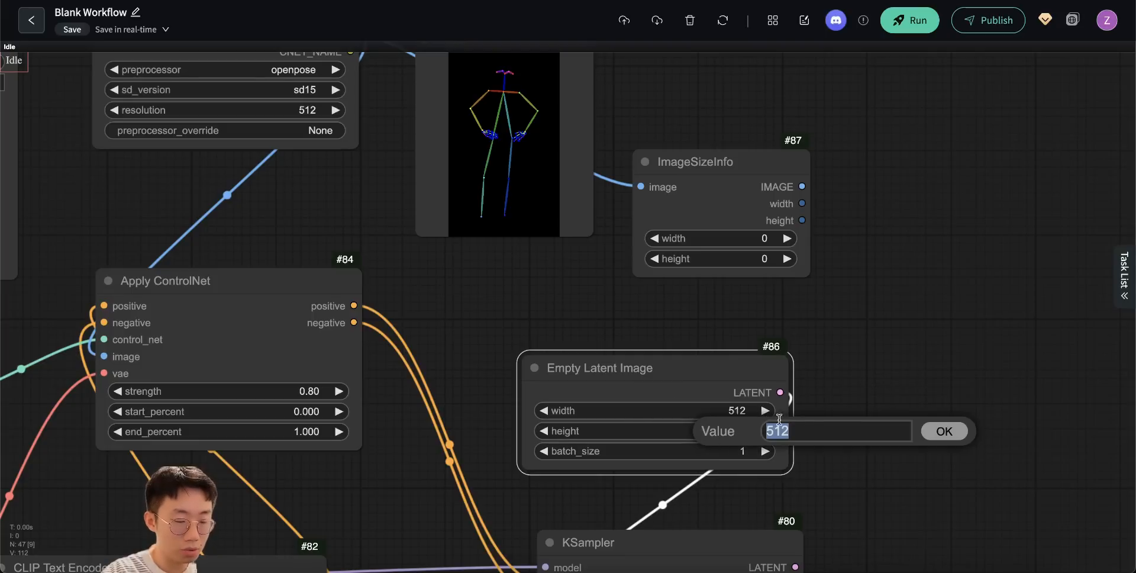
- Convert Empty Latent Image's width and height to inputs and connect ImageSizeInfo's width and height outputs to them
right_click(680, 405)
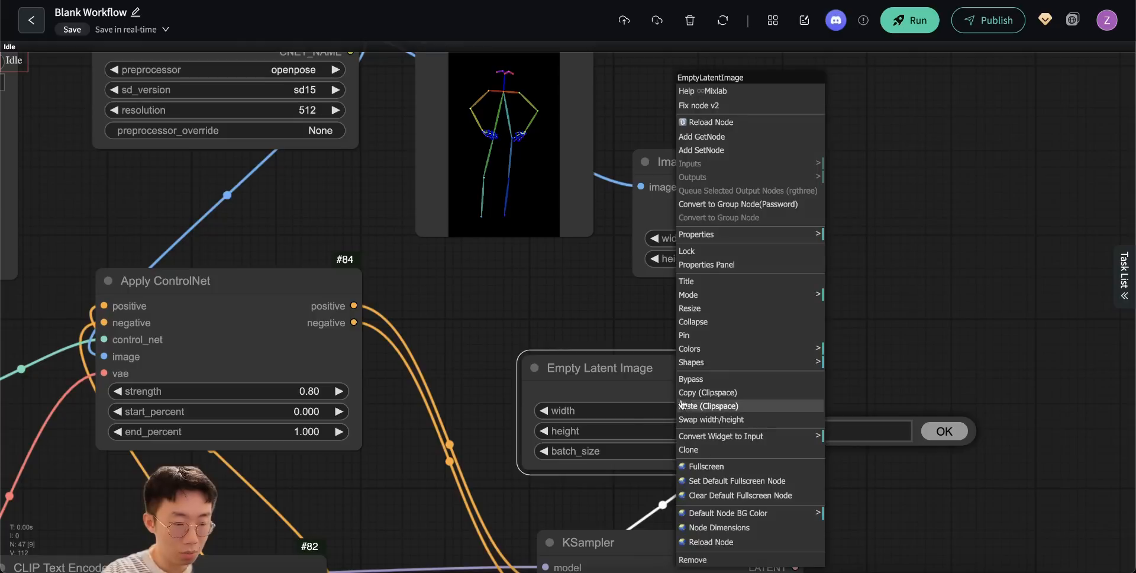
click(723, 438)
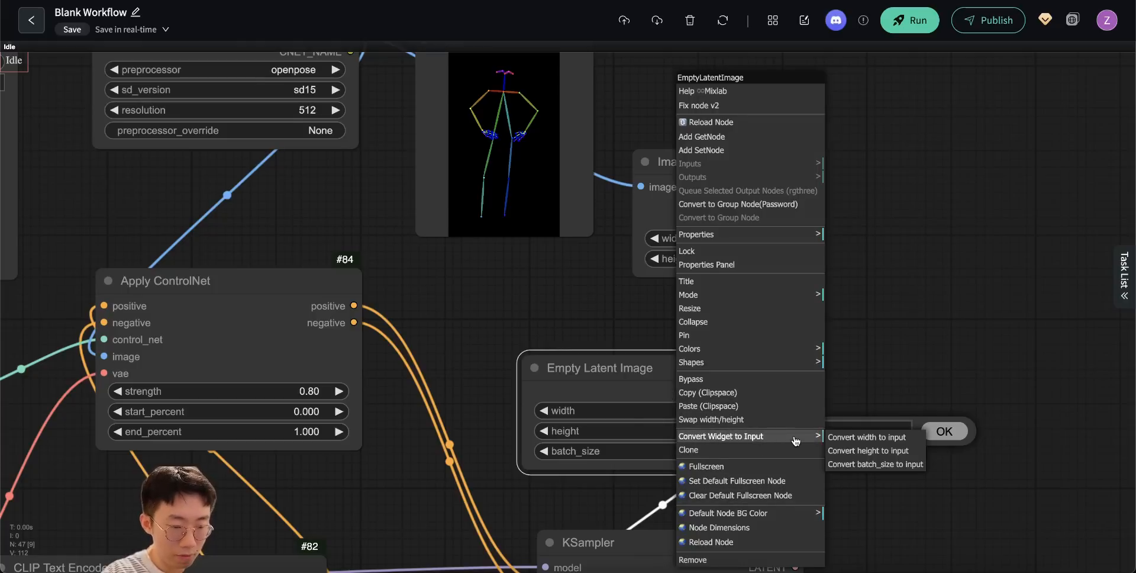
click(854, 439)
right_click(623, 395)
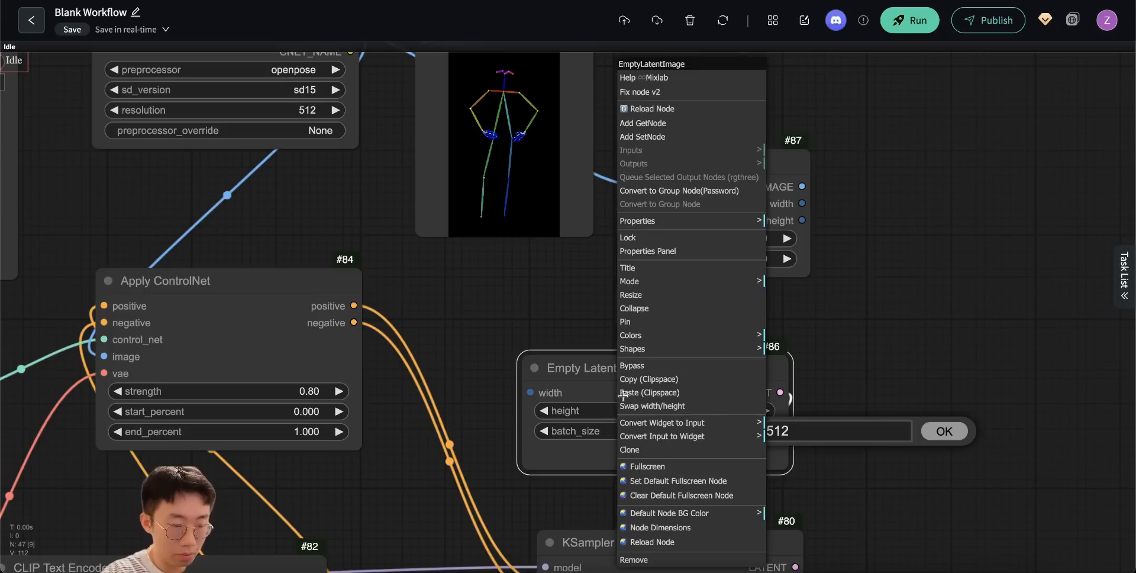
click(720, 439)
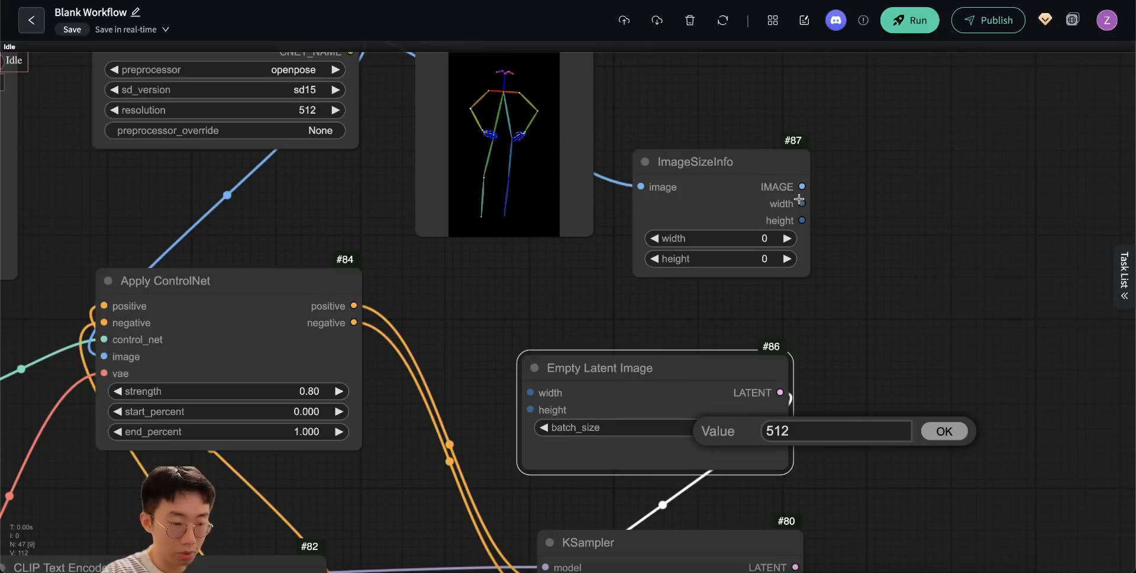
drag(800, 202, 531, 392)
drag(802, 222, 531, 410)
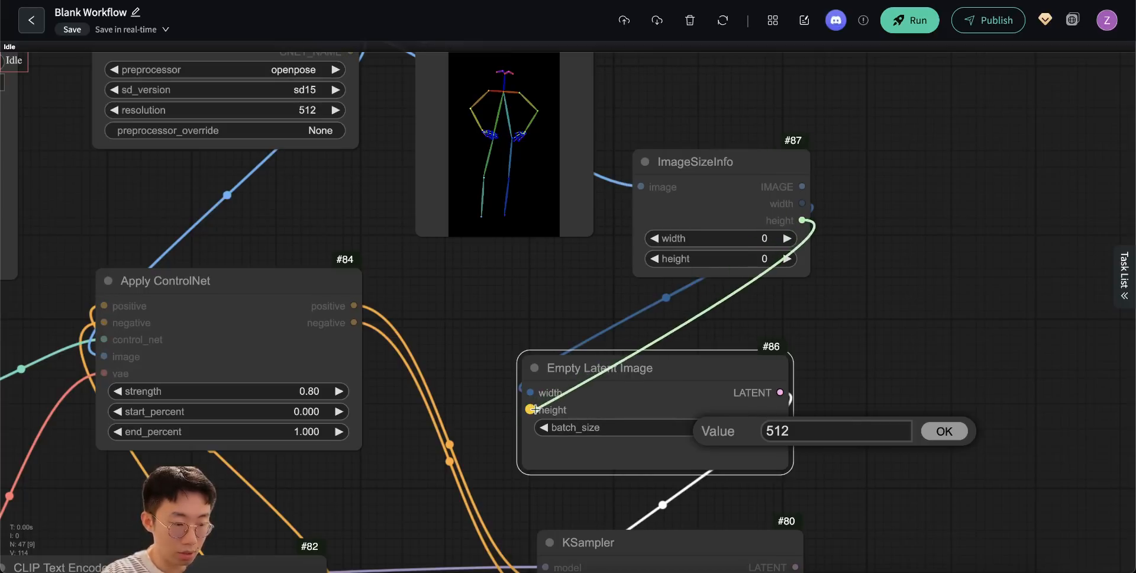
- Add a VAE Decode node beside the KSampler, fed by the KSampler's latent output and Load Checkpoint's VAE output
scroll(535, 355, down, 5)
drag(546, 231, 621, 241)
click(662, 269)
drag(665, 313, 905, 339)
scroll(861, 337, down, 2)
drag(71, 315, 870, 301)
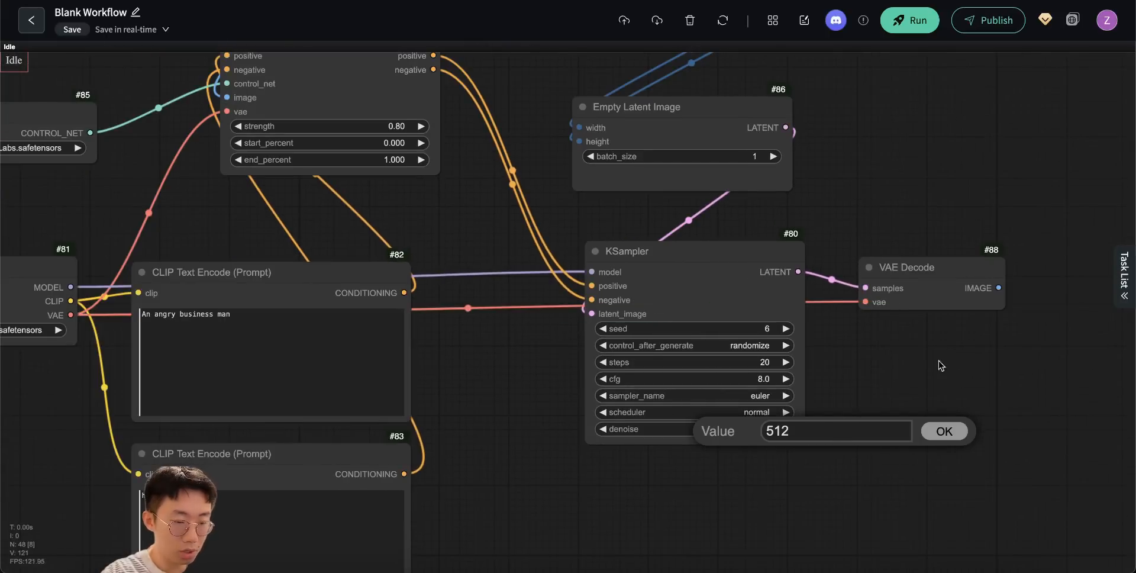
- Add a Save Image node to the right of VAE Decode and connect the decoded image to it
drag(952, 366, 782, 364)
drag(828, 284, 886, 283)
click(910, 370)
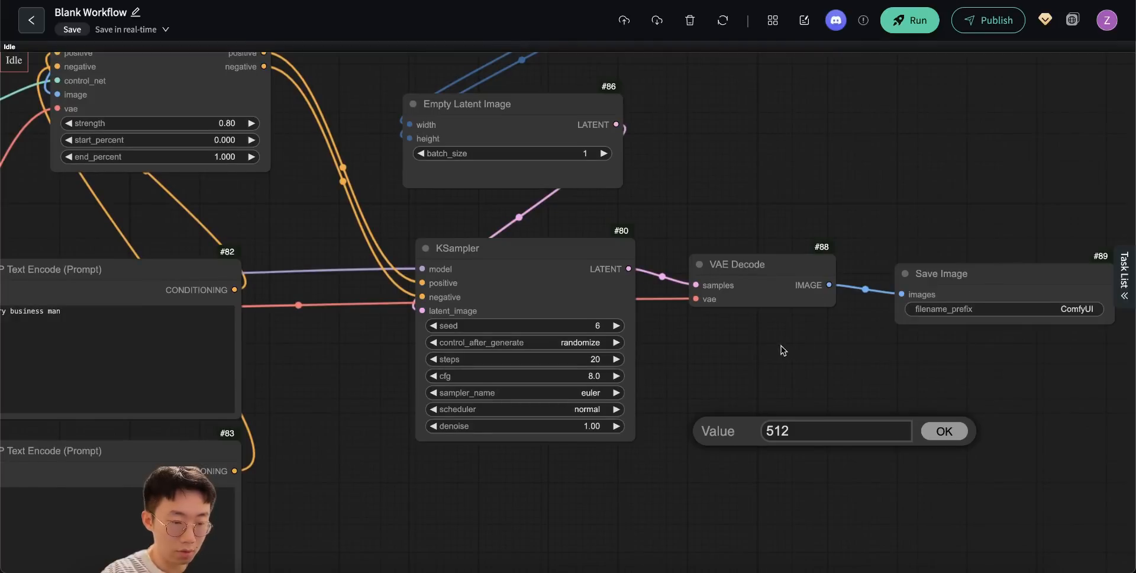
- Run the ControlNet workflow and close the error report
scroll(775, 308, down, 3)
click(905, 20)
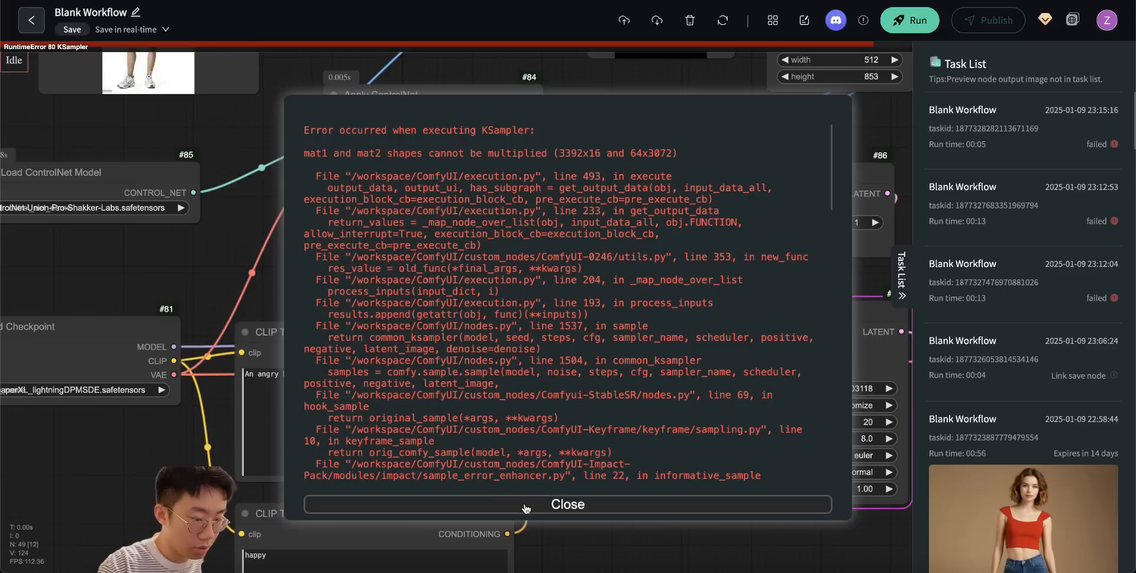
click(502, 503)
- Set the Load ControlNet Model node to controlnet-union-sdxl-1.0_promax.safetensors and rerun the workflow
drag(219, 275, 399, 308)
click(278, 243)
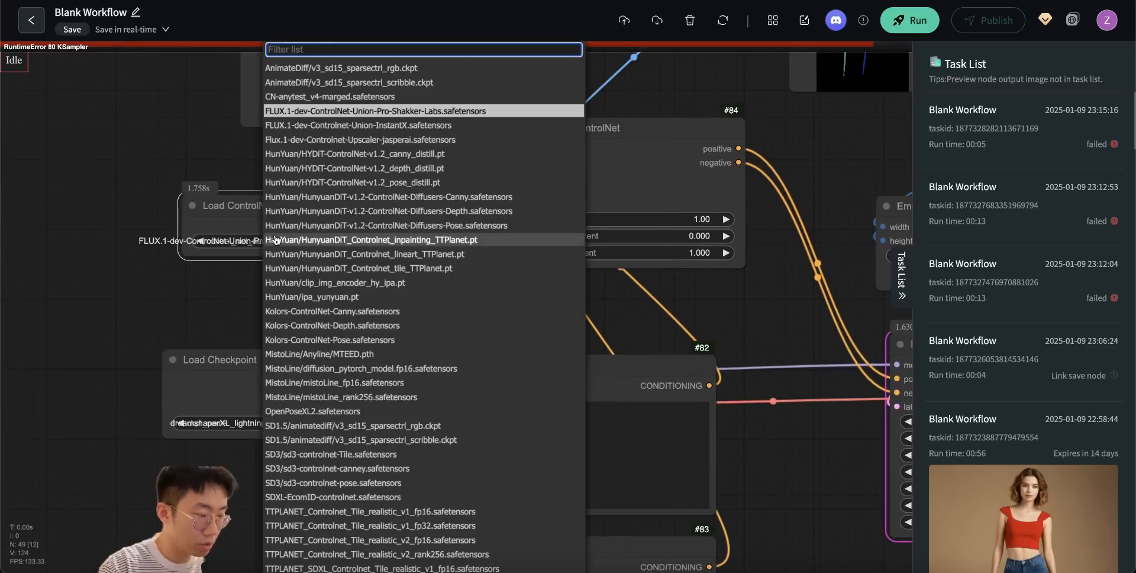
text(un)
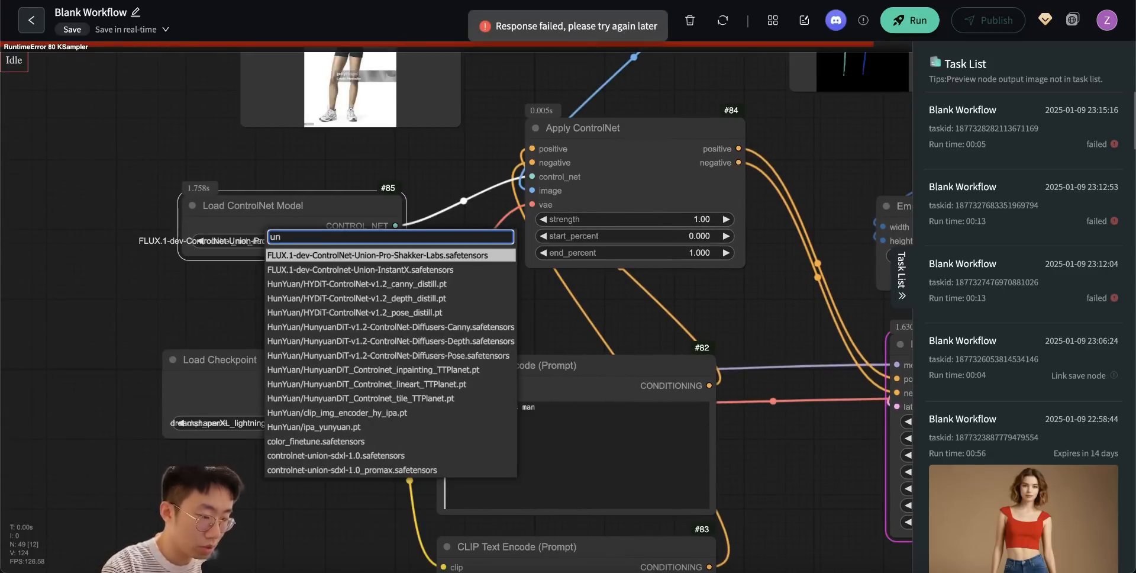
text(io)
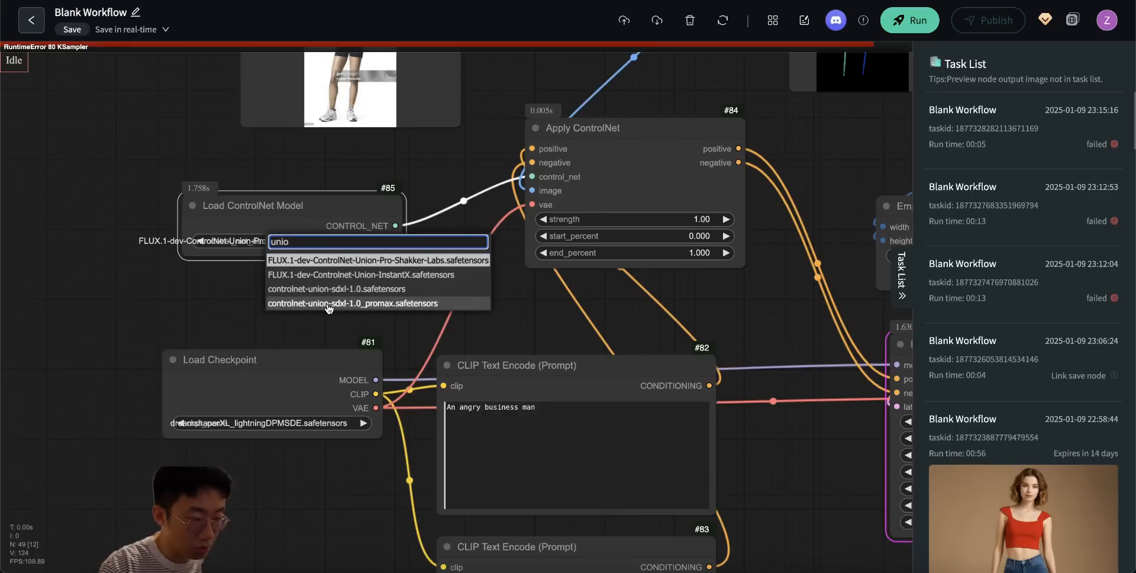
click(328, 303)
key(ctrl+Return)
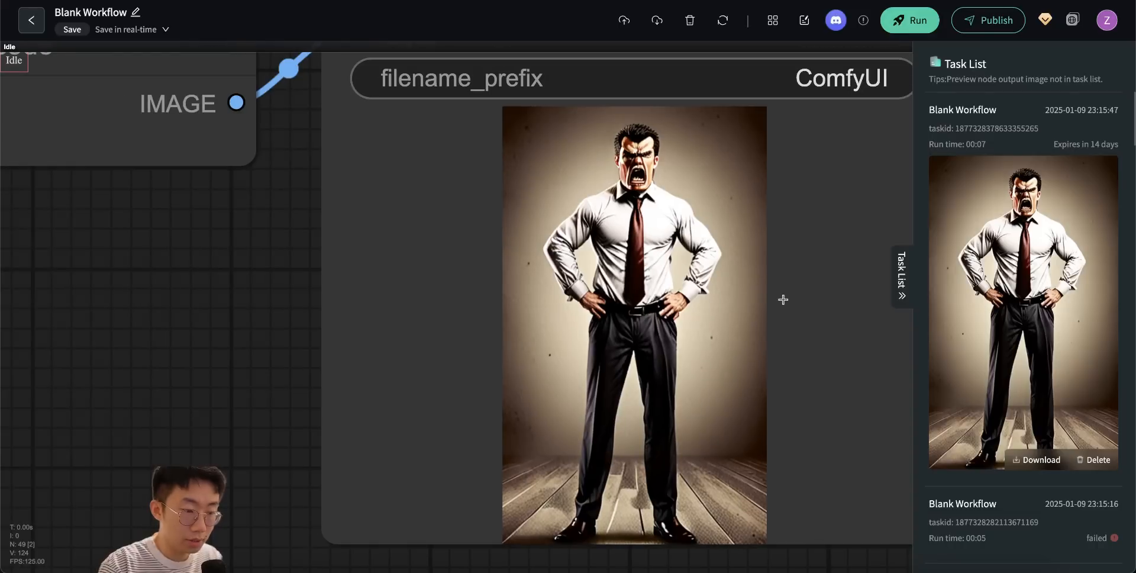
- Place the Load Image node beside the Save Image node to compare the reference pose with the generated image
scroll(783, 299, down, 15)
mouse_move(170, 102)
mouse_down()
mouse_move(619, 165)
mouse_move(769, 282)
mouse_move(757, 289)
mouse_up()
scroll(722, 353, up, 15)
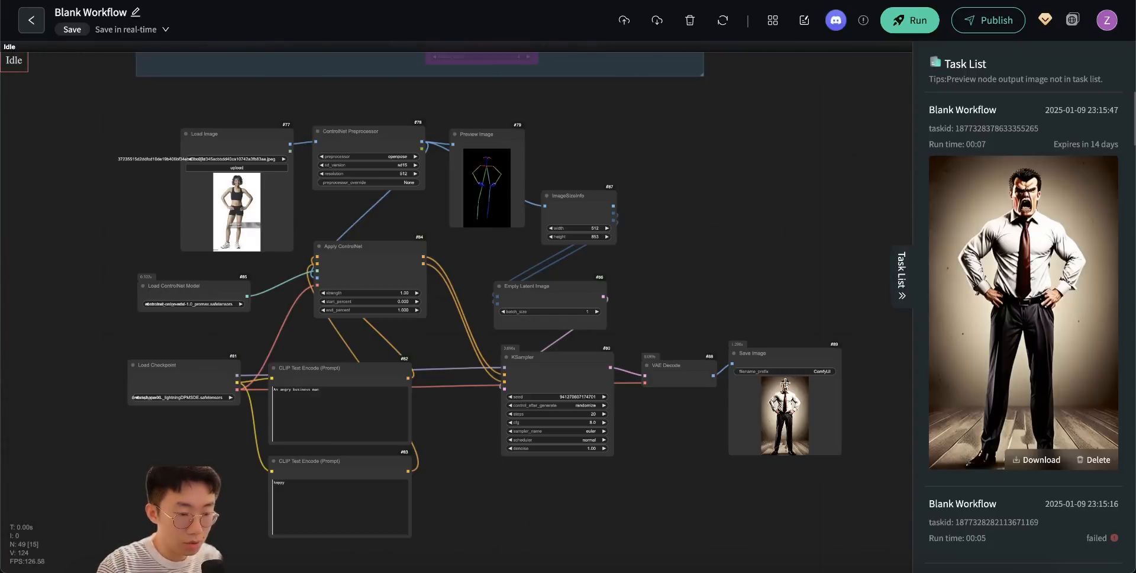
drag(660, 440, 609, 420)
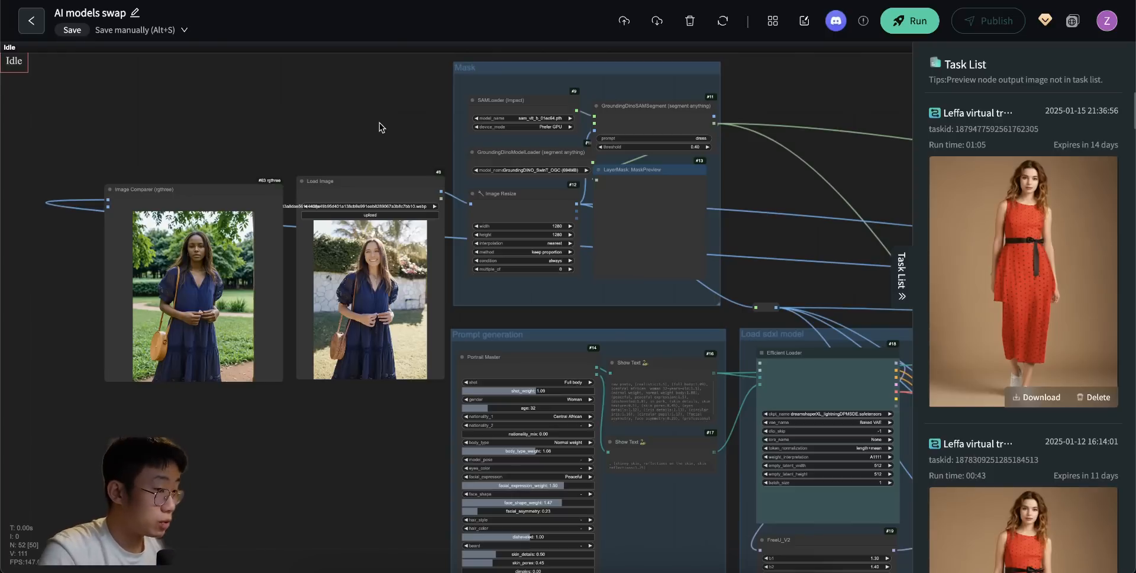
- Look over the AI models swap workflow and the Controlnet group of the ComfyUI Basic 101 workflow
scroll(260, 328, up, 7)
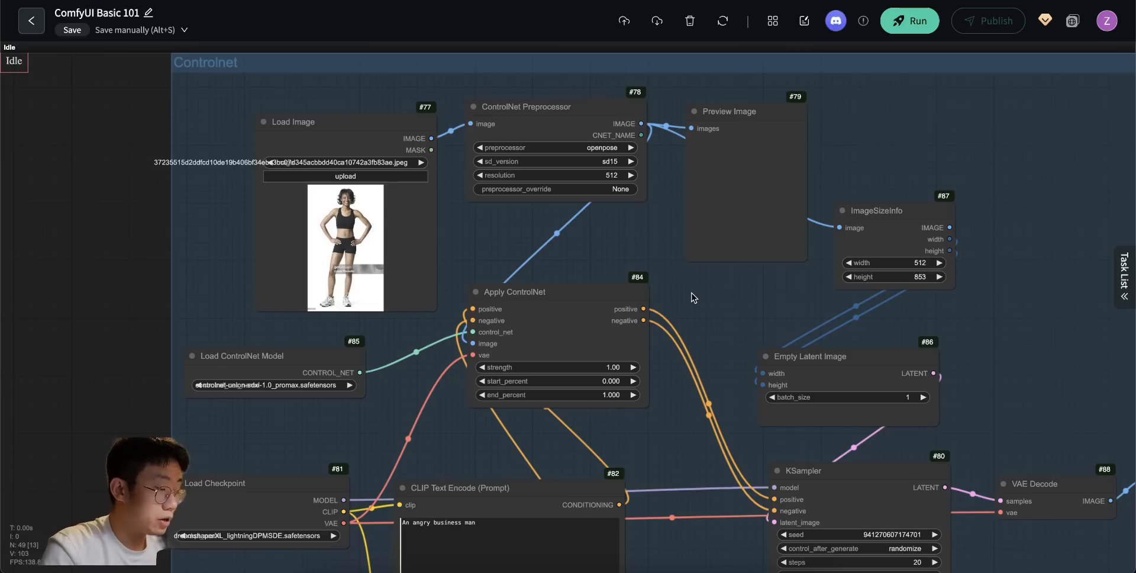
scroll(691, 293, down, 3)
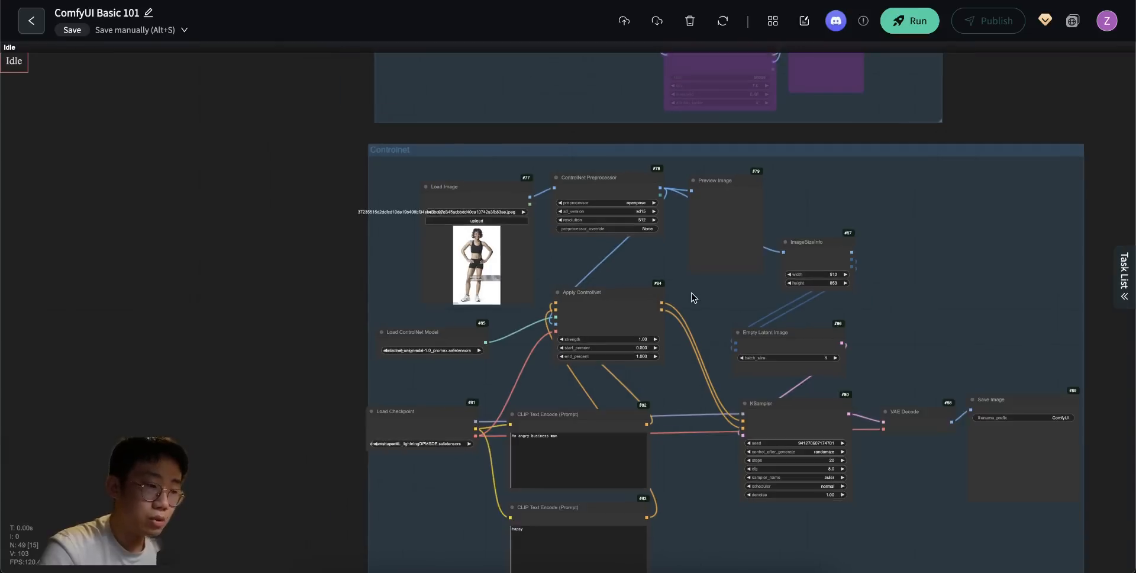
scroll(691, 293, down, 3)
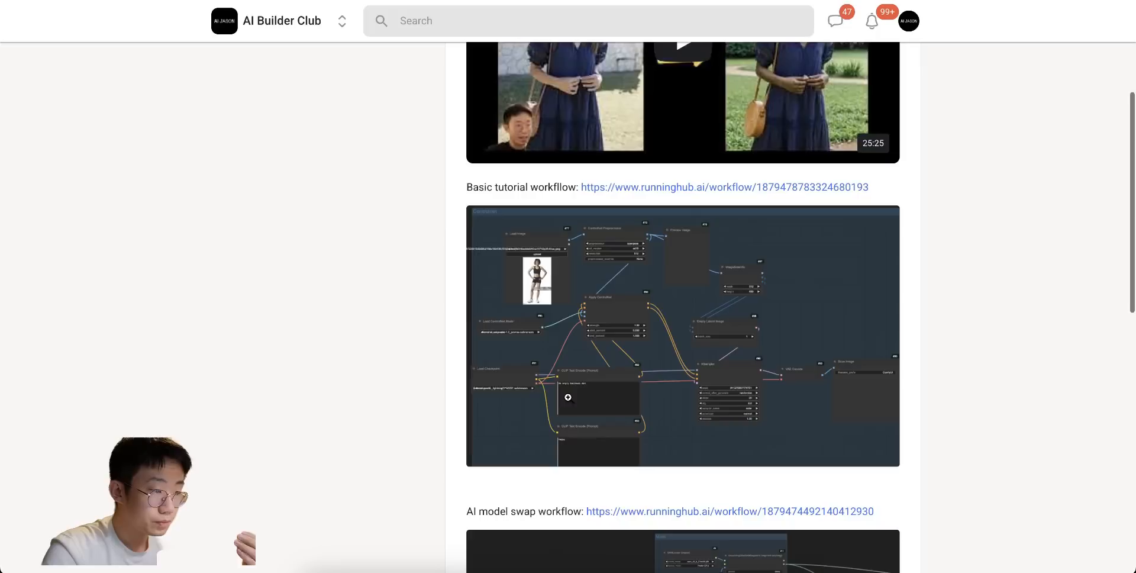
- Switch to the AI Builder Club community site and browse its shared workflow links, classroom courses and discussion page
scroll(568, 398, down, 2)
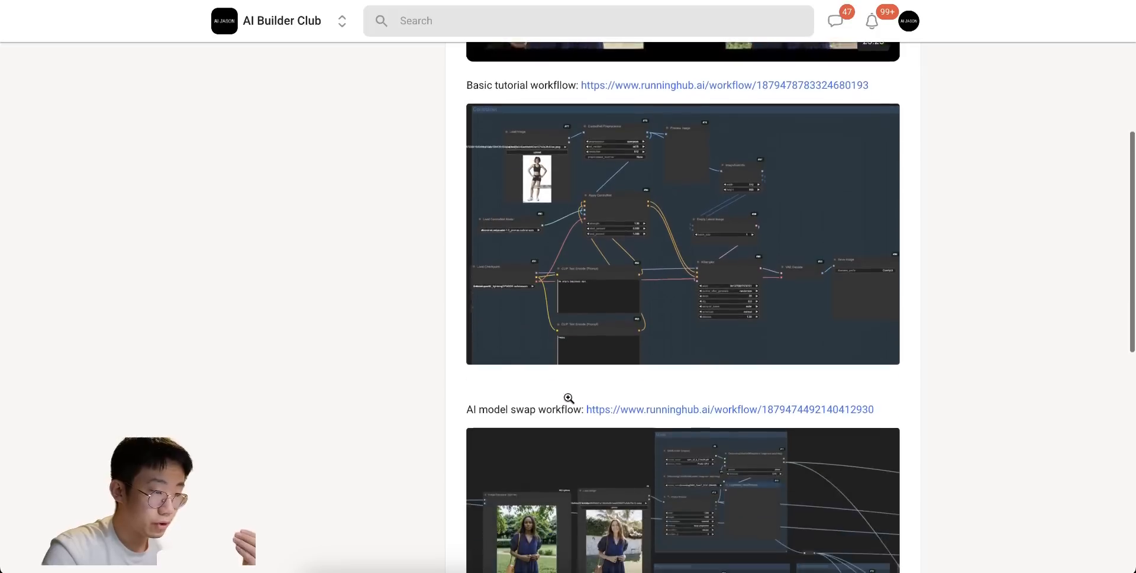
scroll(568, 398, down, 7)
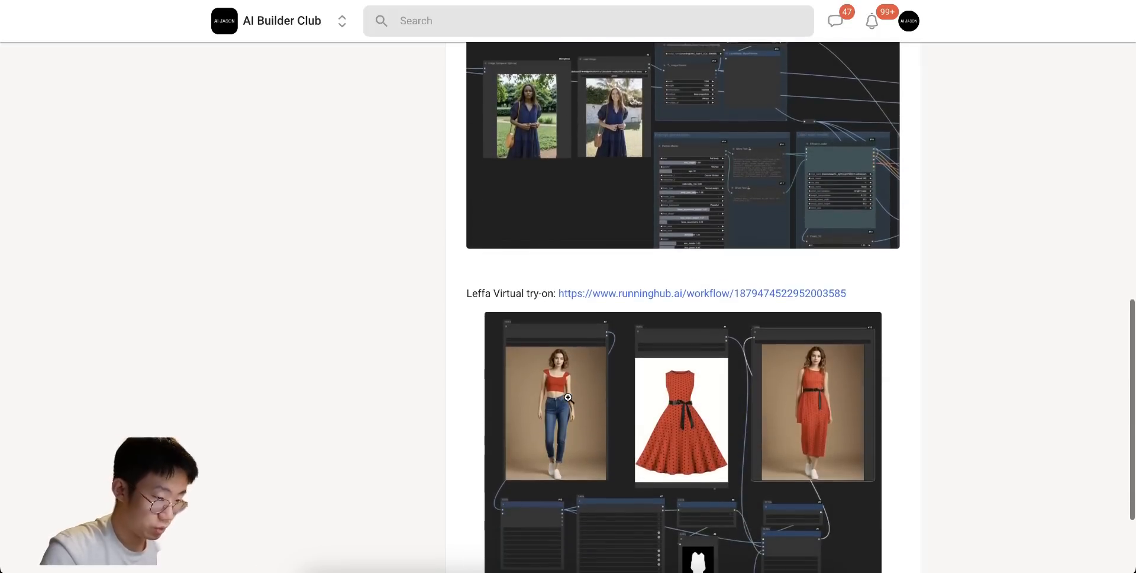
scroll(568, 397, down, 3)
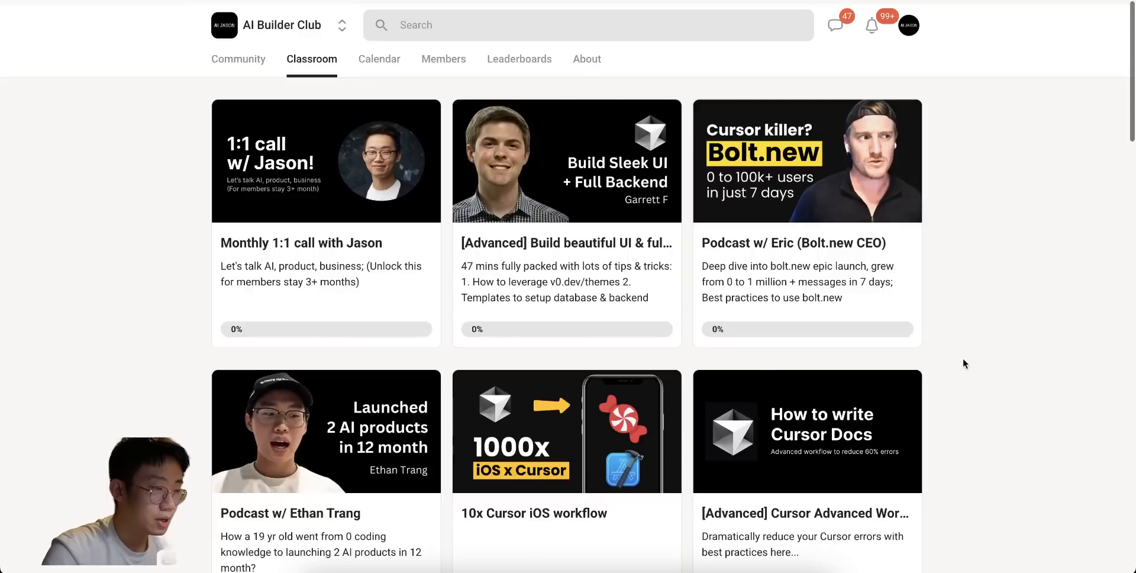
scroll(962, 359, down, 3)
scroll(963, 363, down, 3)
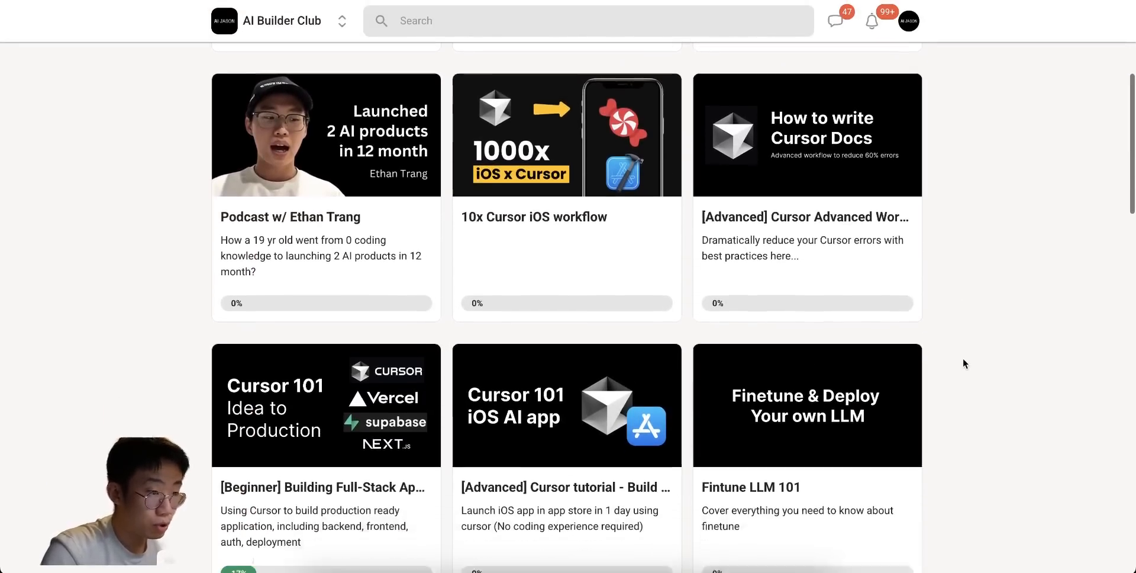
scroll(963, 363, down, 3)
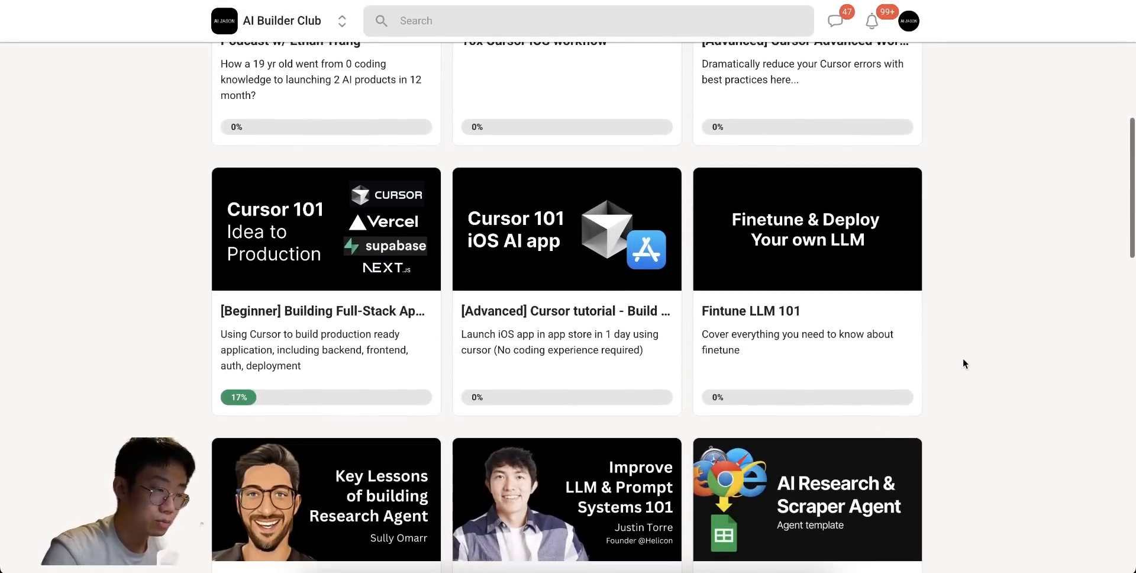
scroll(963, 363, down, 2)
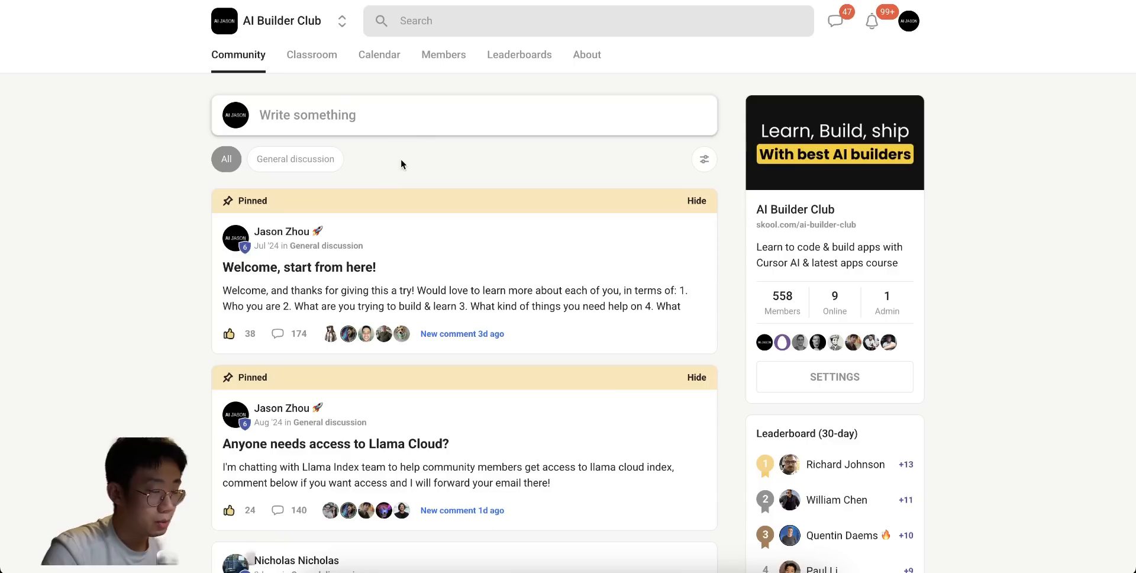
click(336, 116)
click(306, 137)
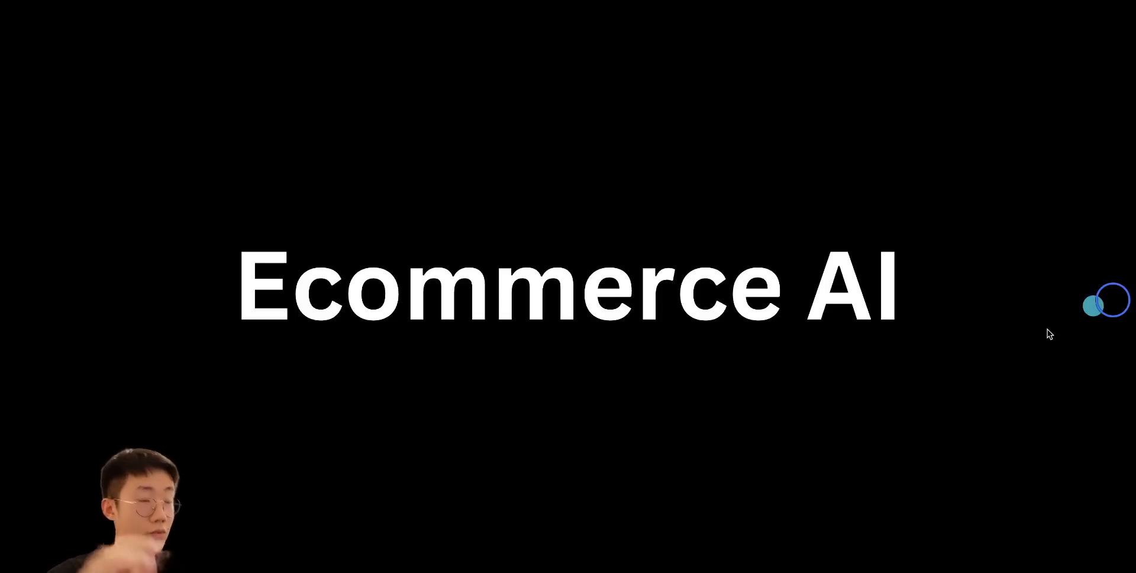
click(1016, 356)
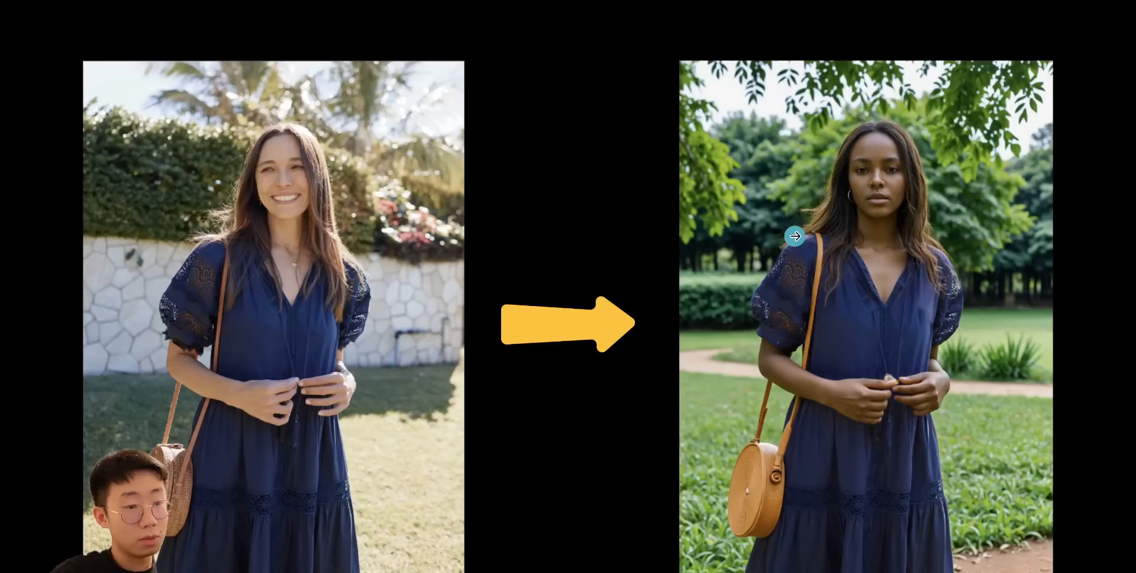
click(811, 235)
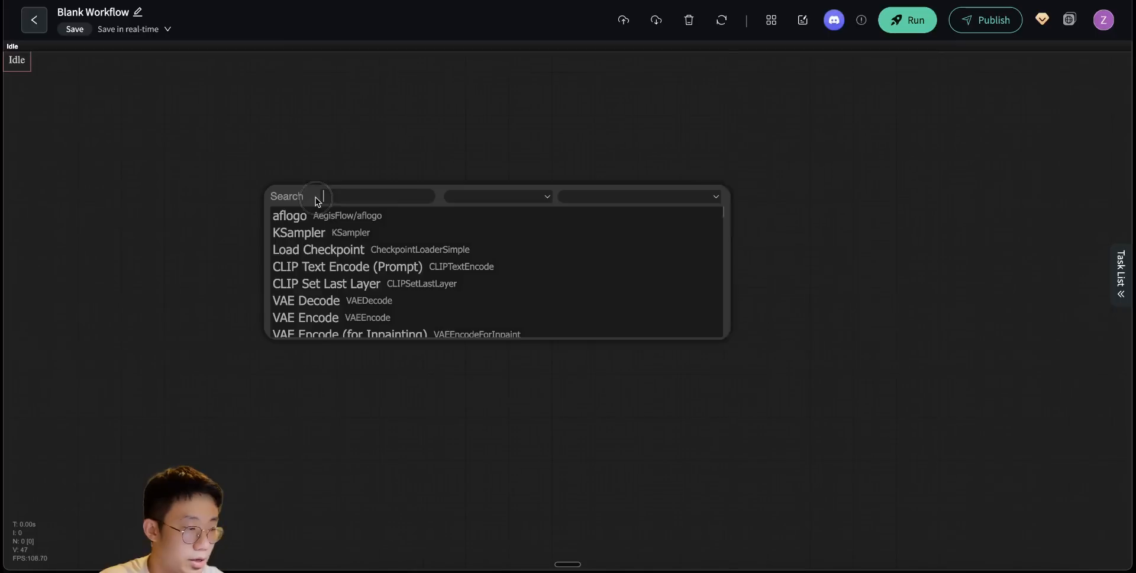
- Add a Load Image node to the blank workflow and load the photo of the woman in the navy dress
text(load)
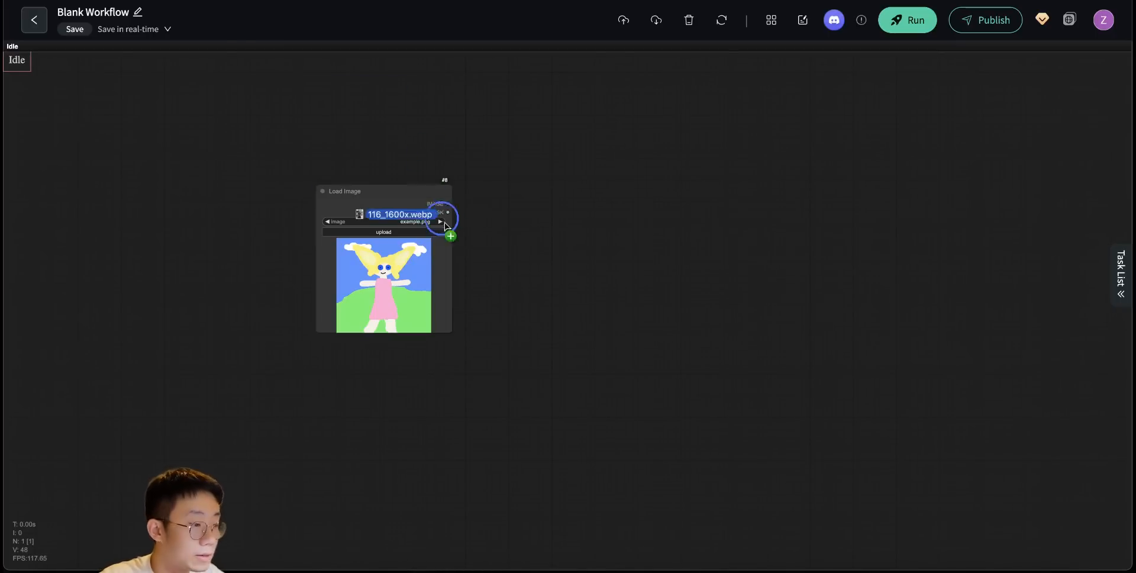
drag(441, 219, 423, 274)
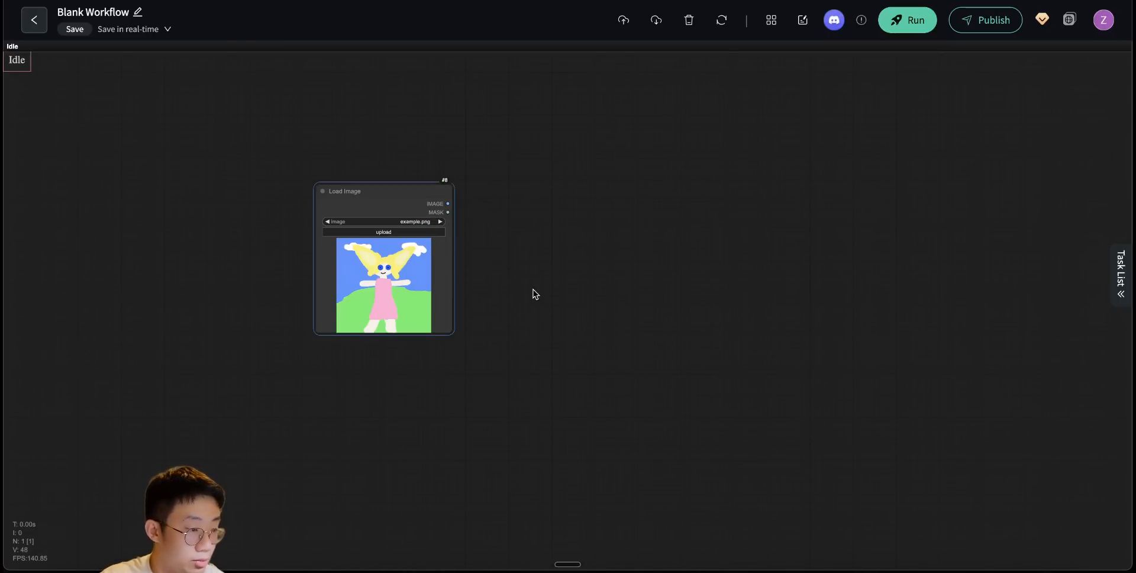
scroll(521, 329, up, 4)
drag(616, 239, 501, 251)
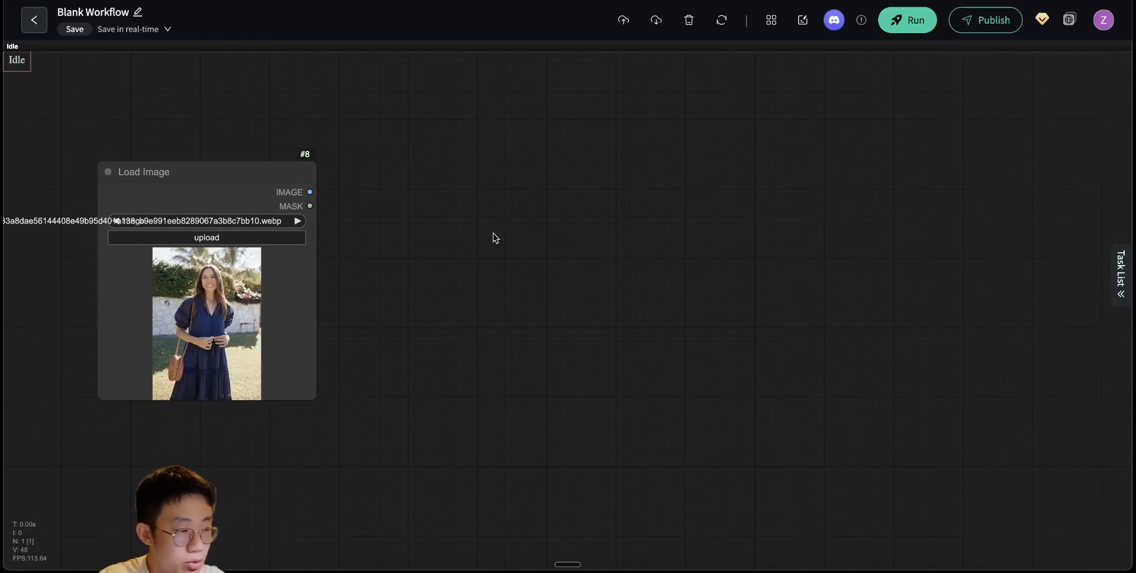
- Examine the loaded photo's dress, bag, model and background up close
scroll(328, 337, up, 6)
drag(438, 328, 741, 336)
scroll(677, 347, up, 2)
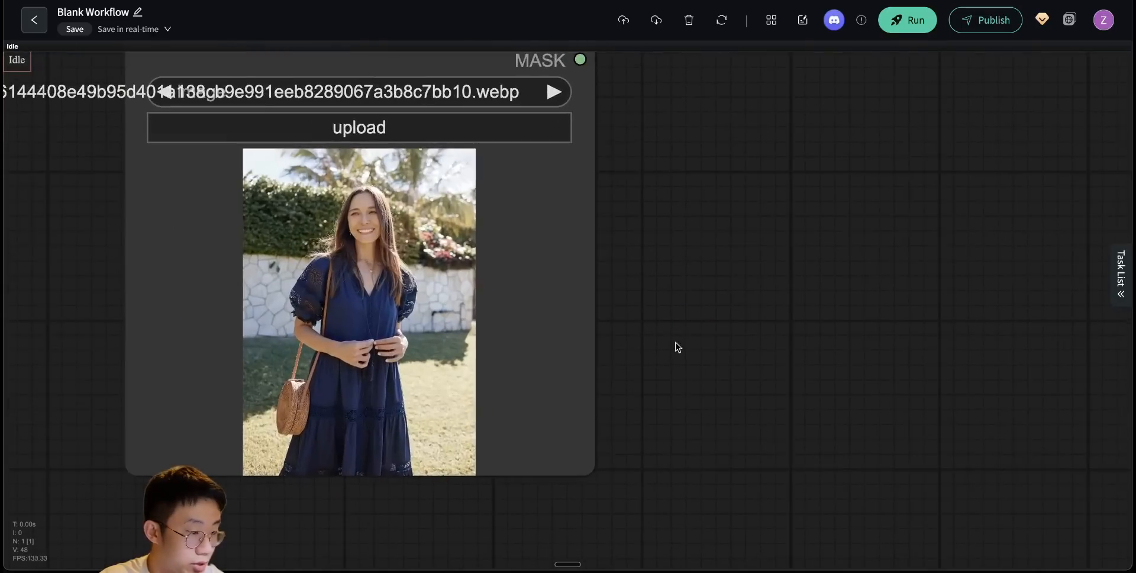
scroll(426, 423, up, 2)
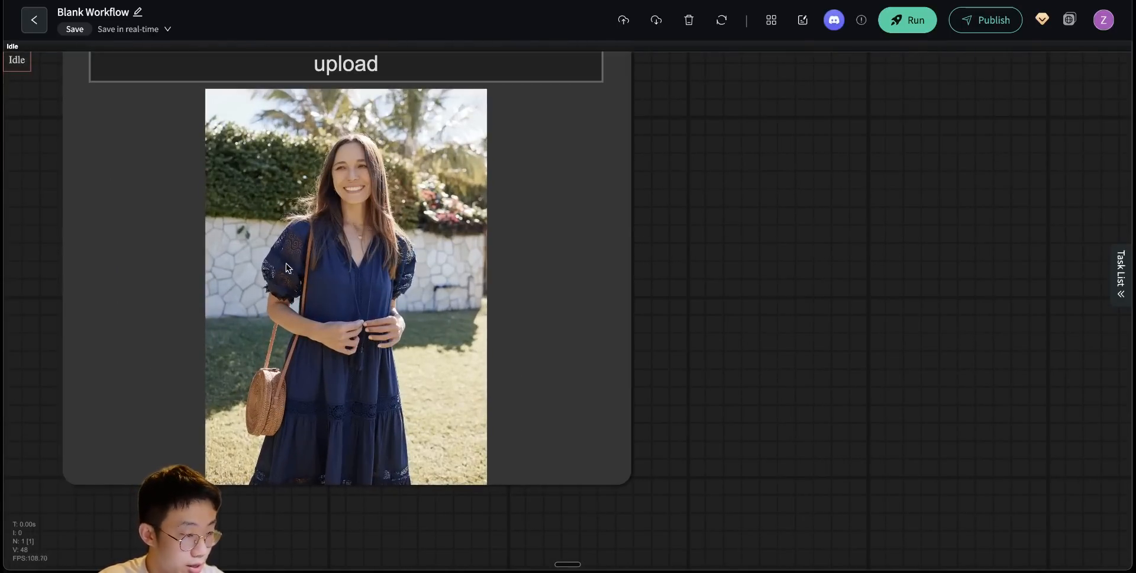
scroll(442, 435, down, 1)
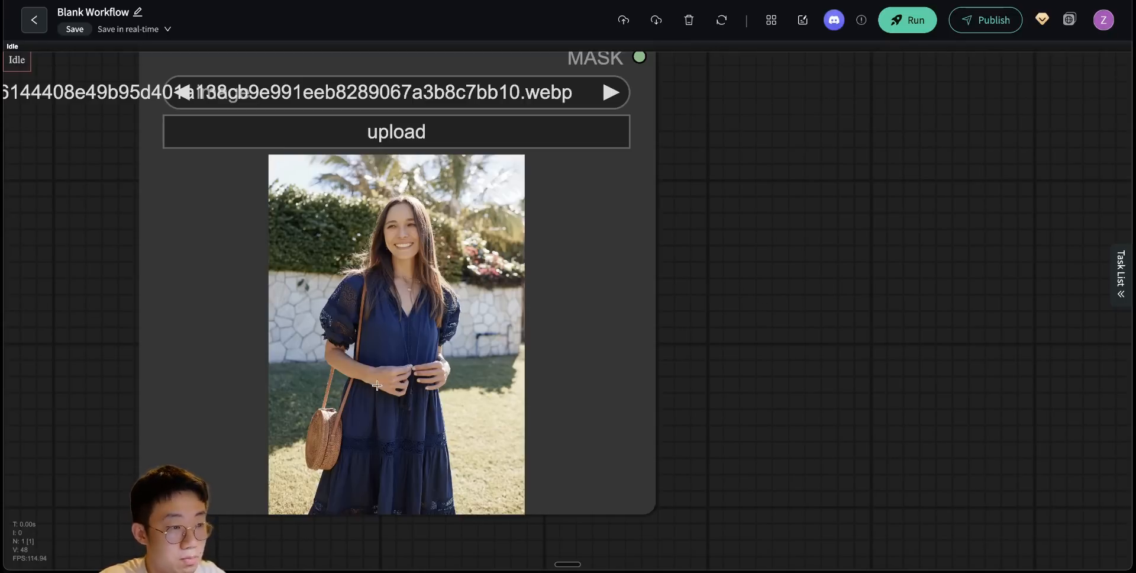
scroll(776, 304, down, 8)
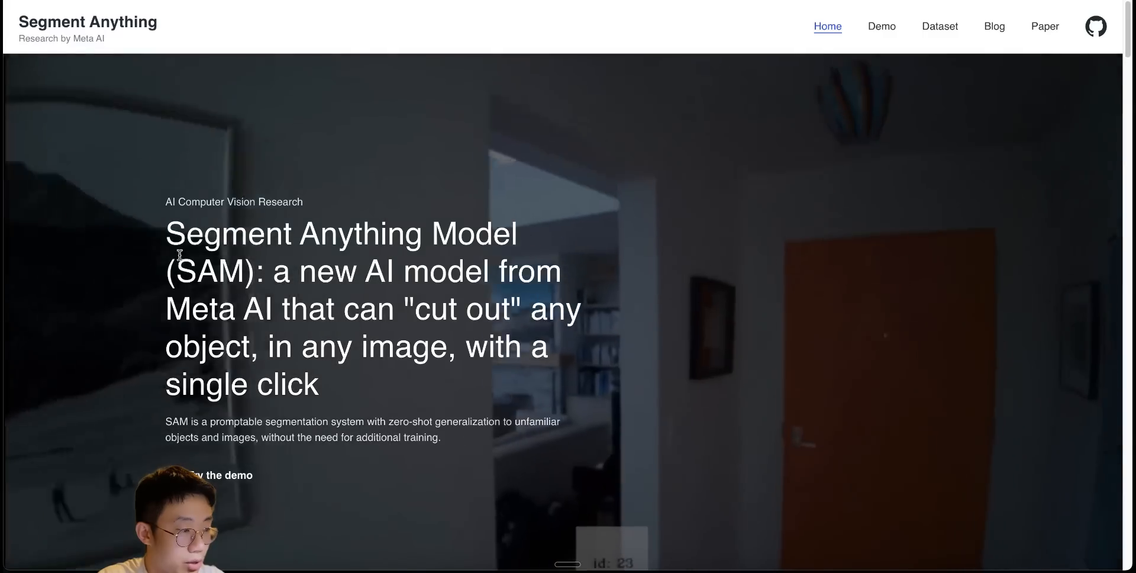
- Switch to the Segment Anything website and read the headline describing the Segment Anything Model
drag(186, 234, 407, 294)
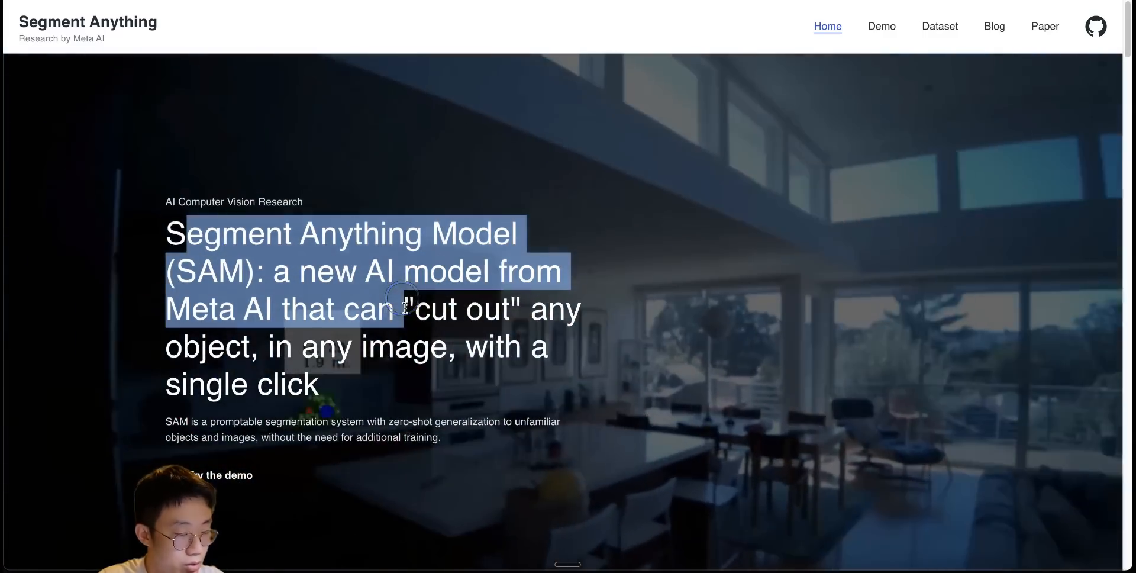
click(407, 317)
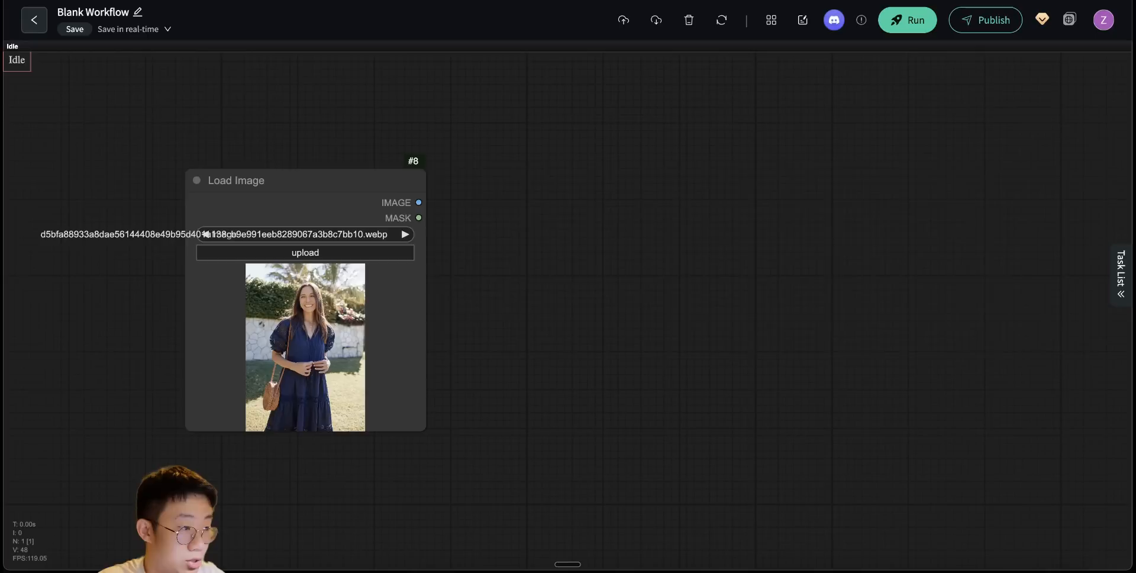
- Add a SAMLoader (Impact) node to the workflow beside the Load Image node
double_click(414, 181)
text(samloade)
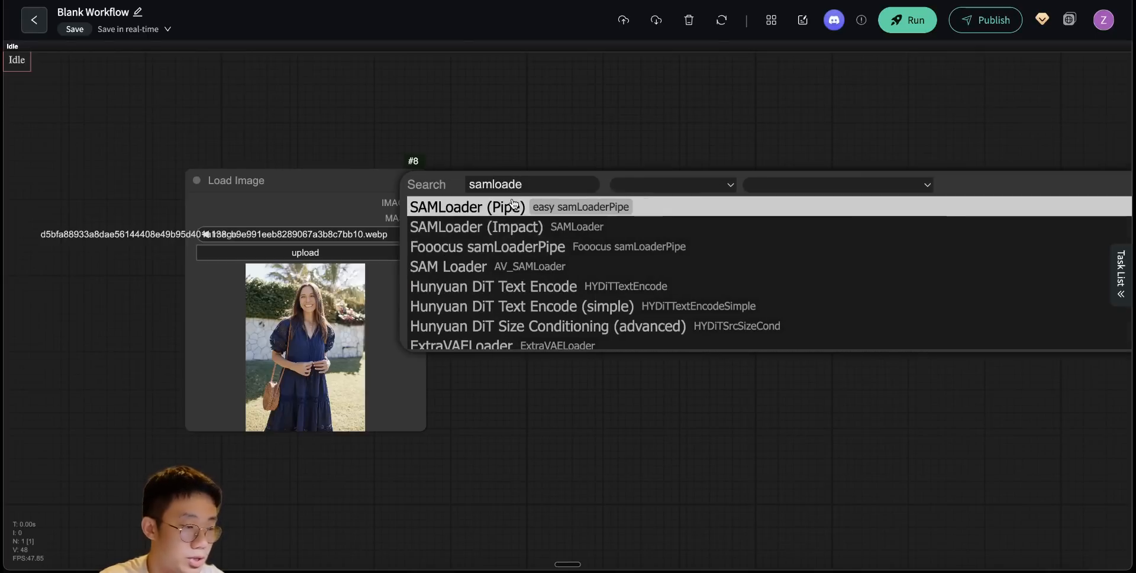
click(493, 229)
drag(576, 188, 531, 184)
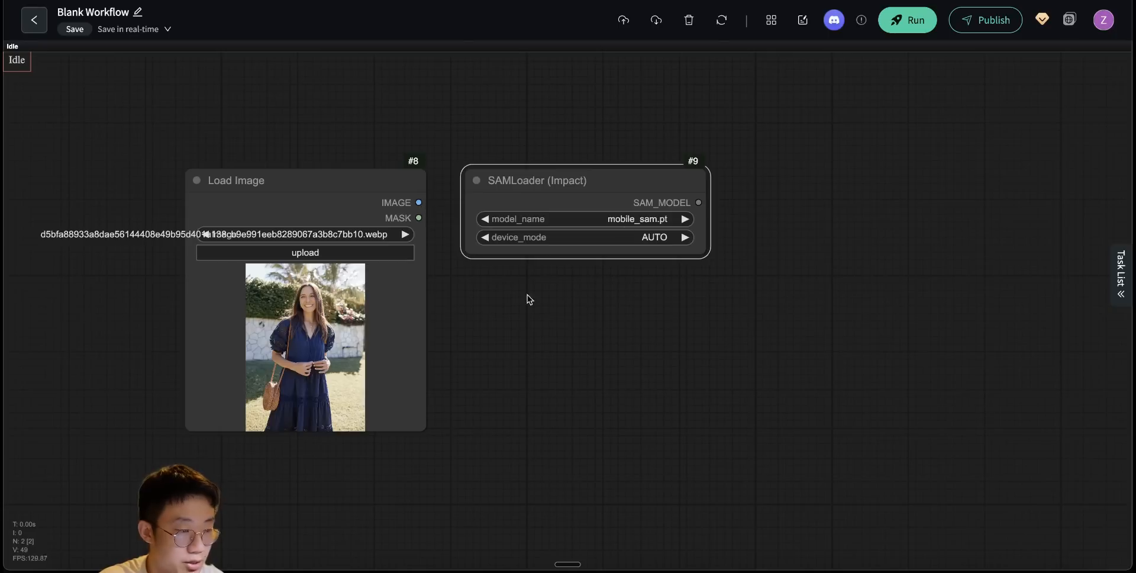
- Set the SAM loader's model to sam_vit_b_01ec64.pth and its device mode to Prefer GPU
click(636, 219)
click(698, 292)
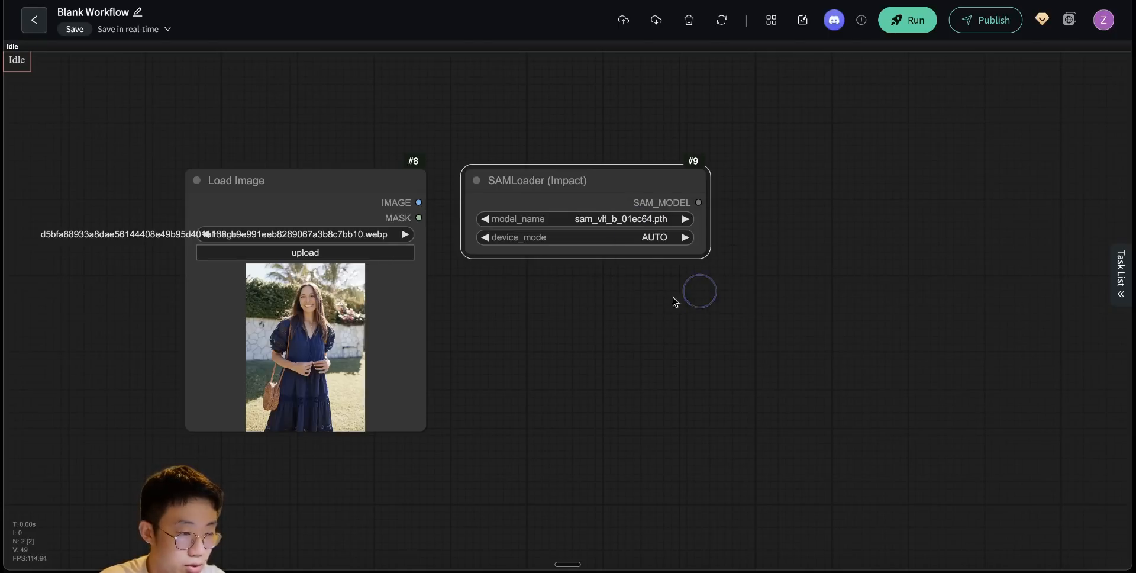
click(657, 239)
click(668, 257)
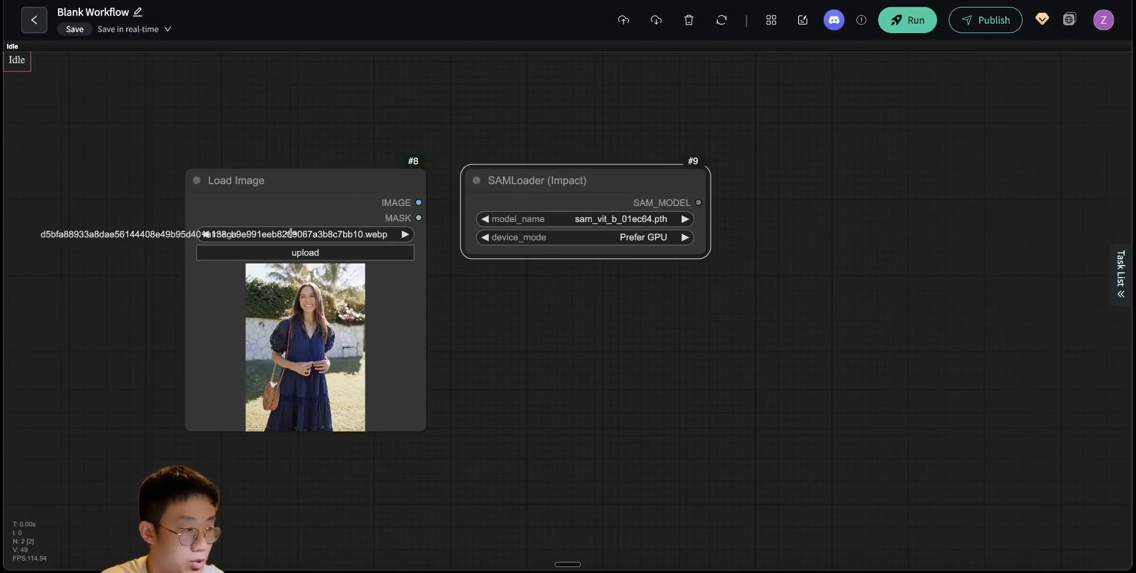
- Add GroundingDinoModelLoader and GroundingDinoSAMSegment (segment anything) nodes and place them around the SAM loader
drag(666, 354, 615, 325)
double_click(427, 254)
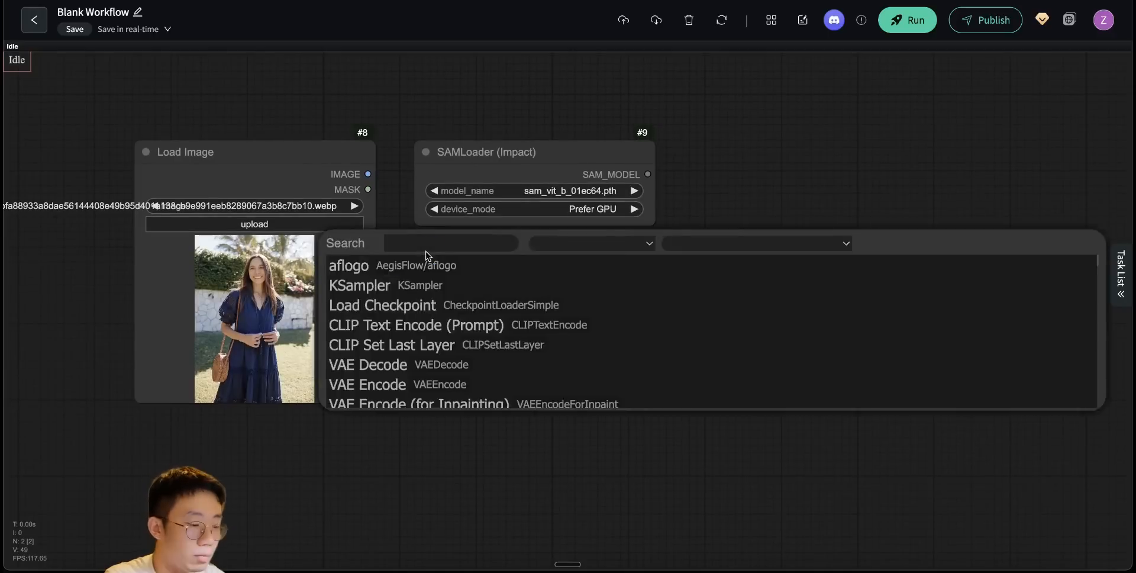
text(groundingm)
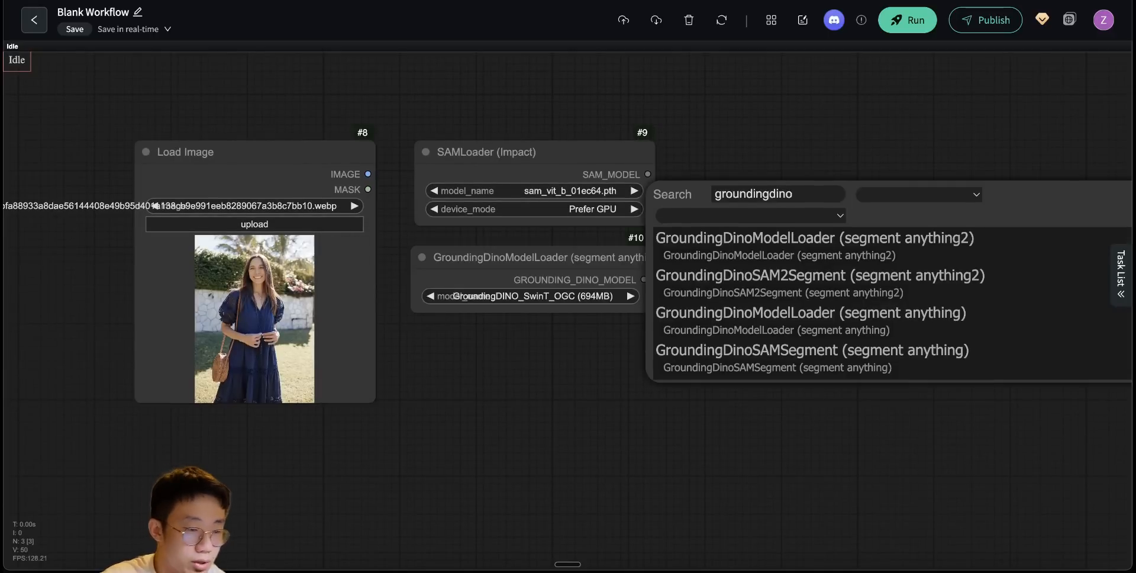
click(781, 353)
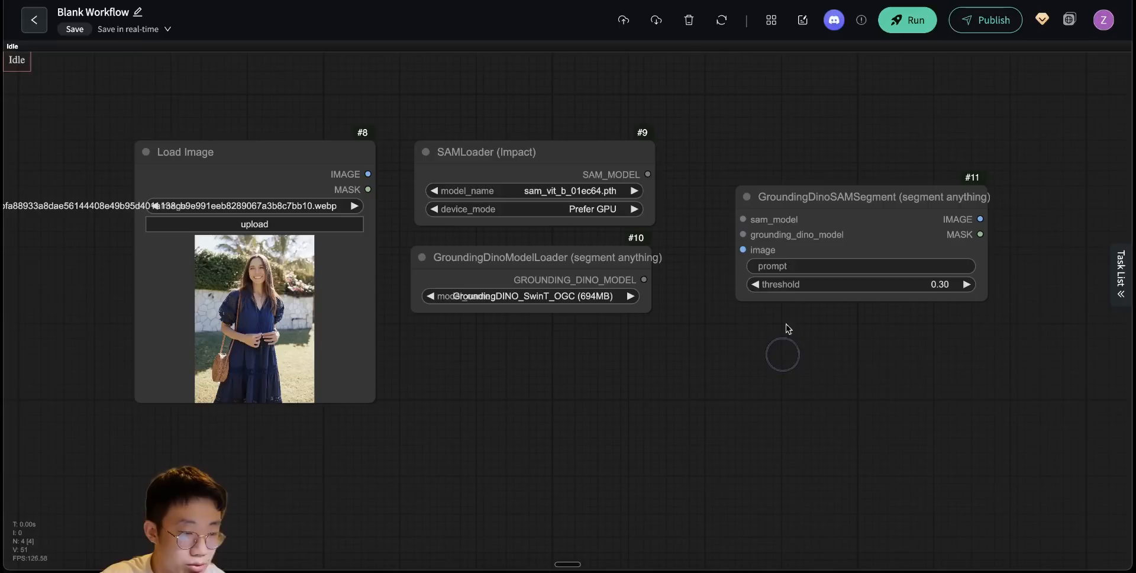
drag(799, 201, 764, 171)
- Set the GroundingDinoSAMSegment prompt to "dress" and its threshold to 0.40
click(901, 236)
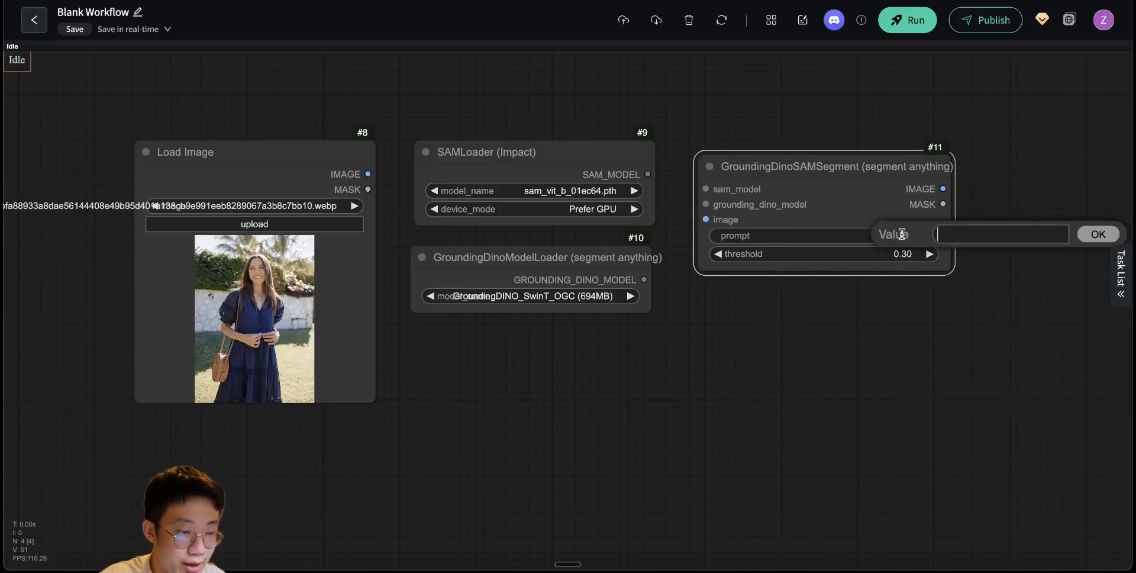
text(dress)
key(Return)
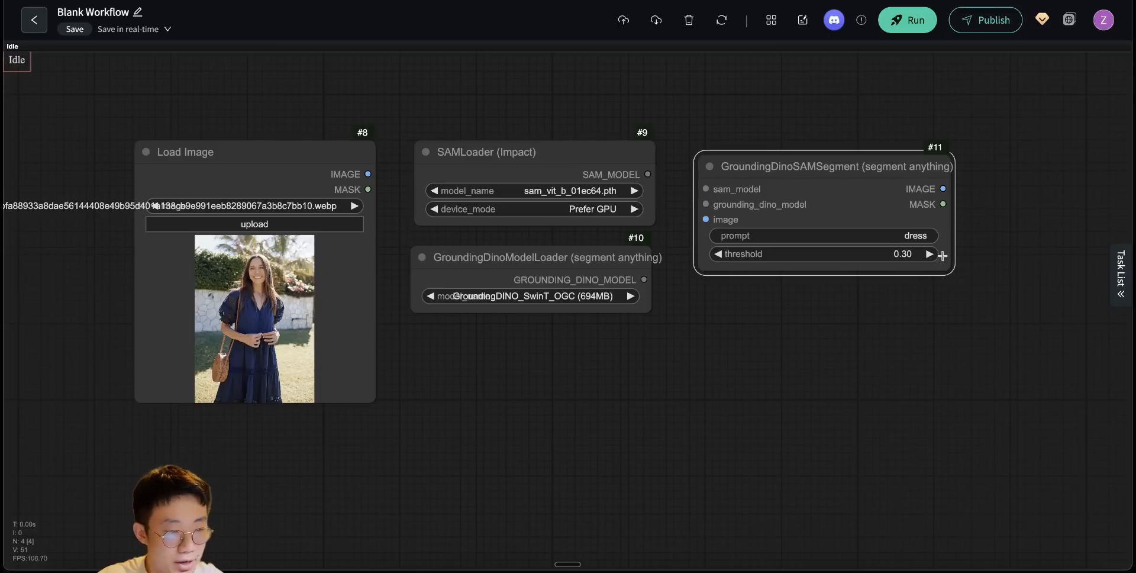
click(904, 255)
text(0.3)
key(Return)
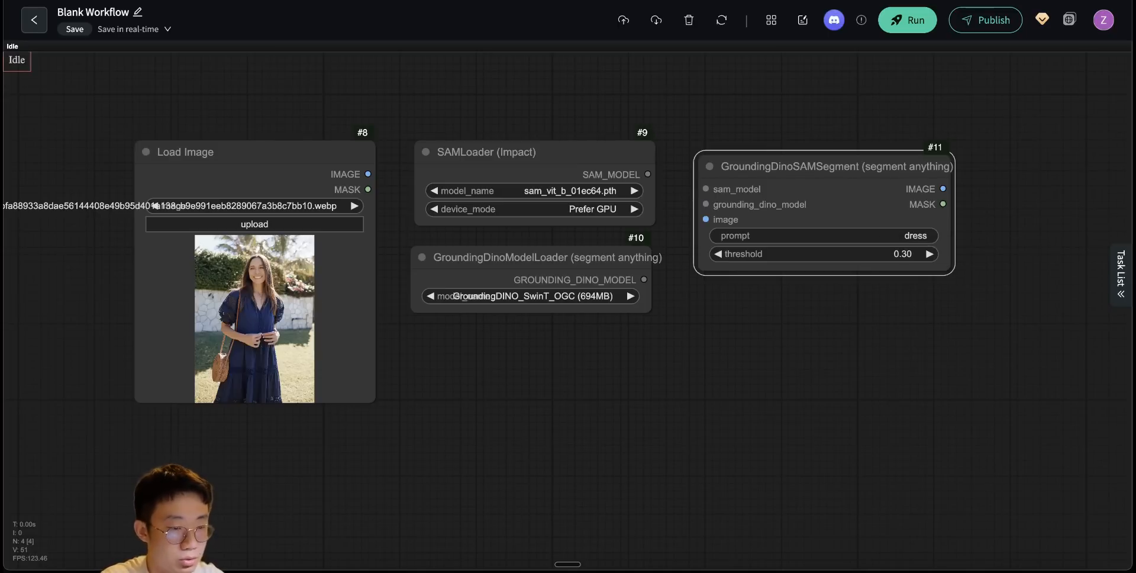
- Add an Image Resize node below the model loaders and feed it the Load Image node's image output
double_click(738, 372)
text(ima)
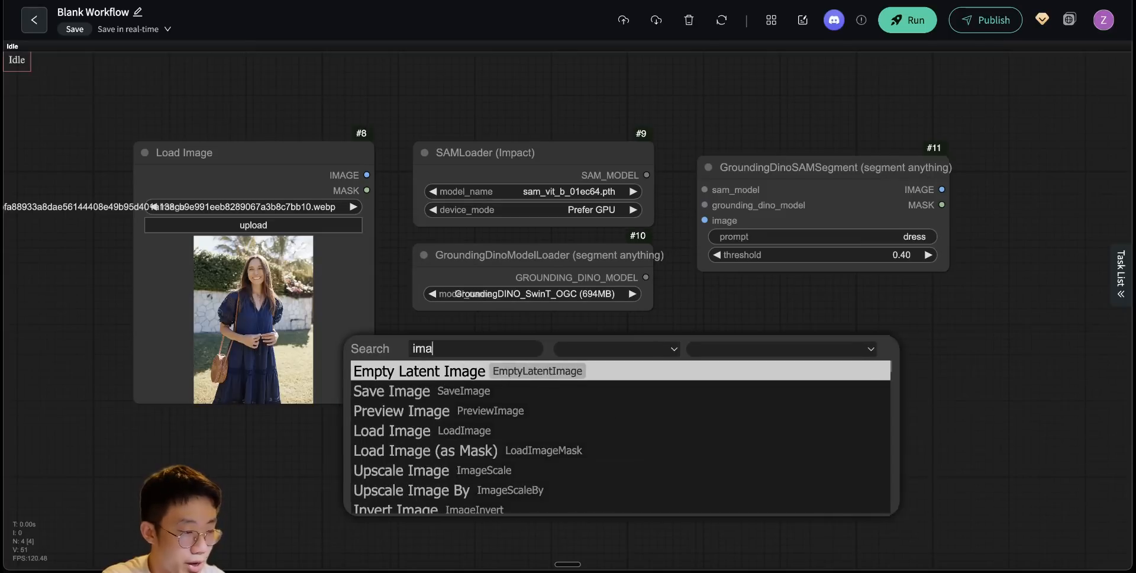
text(ge resize)
key(Return)
drag(531, 363, 508, 356)
drag(369, 174, 420, 367)
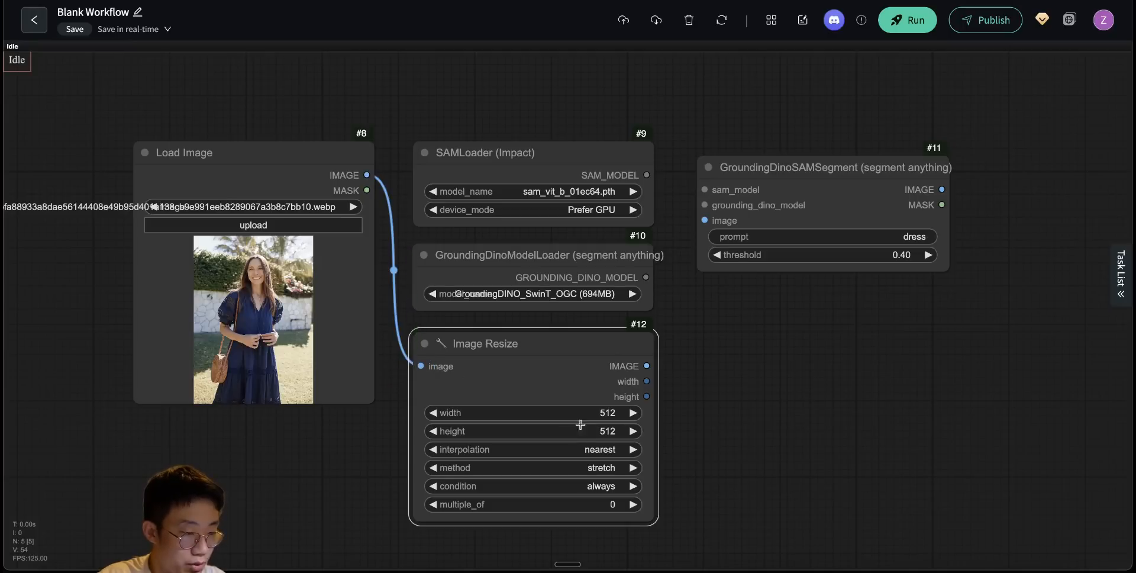
- Set the Image Resize node to 1280 width and 1280 height with the keep proportion method
click(610, 412)
text(1280)
key(Return)
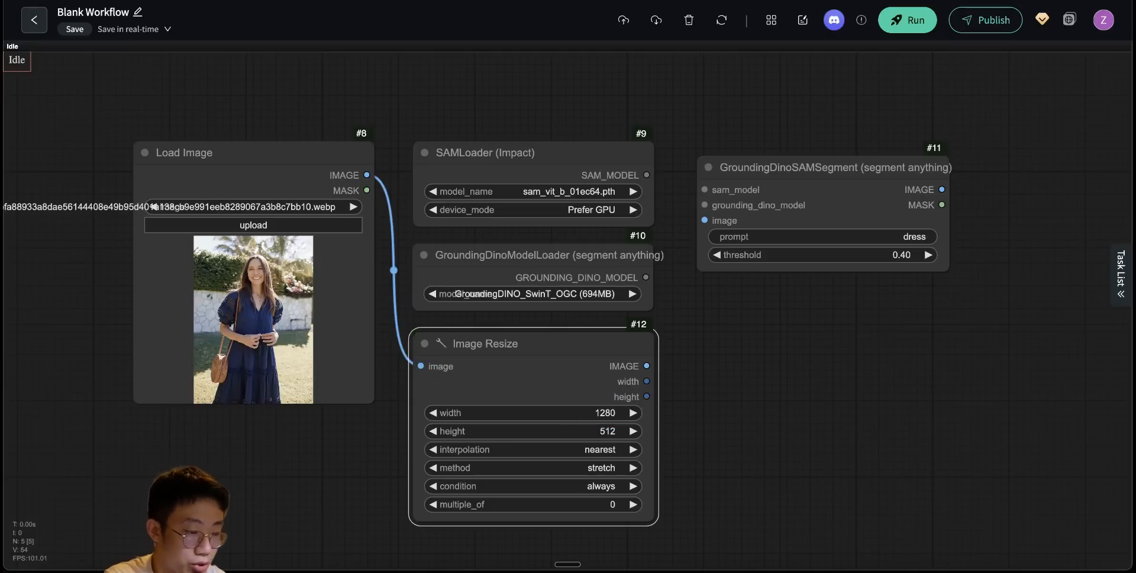
drag(774, 180, 754, 169)
drag(707, 407, 676, 344)
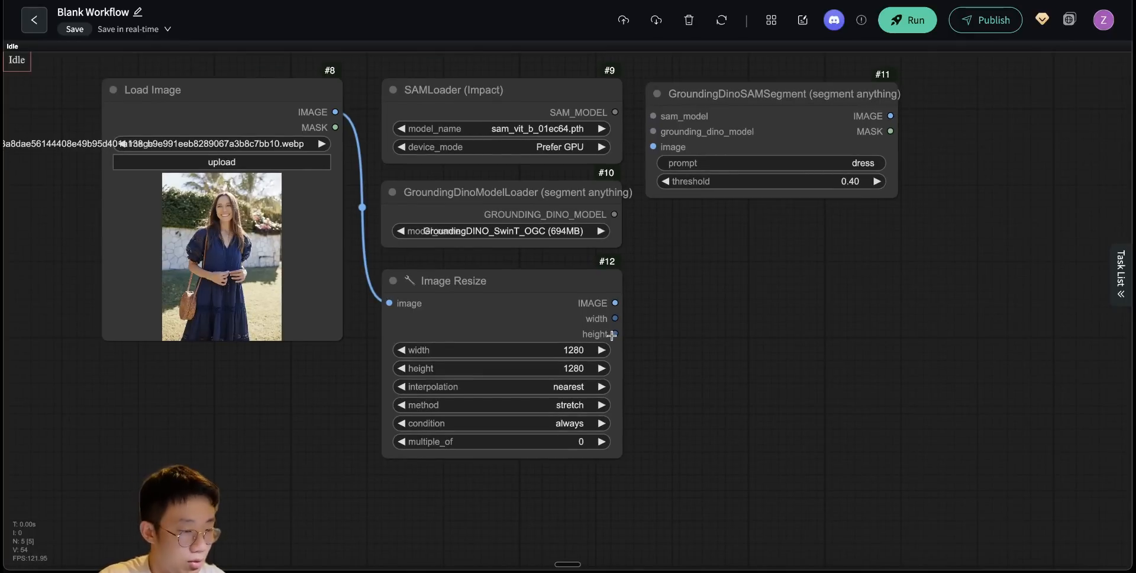
click(569, 407)
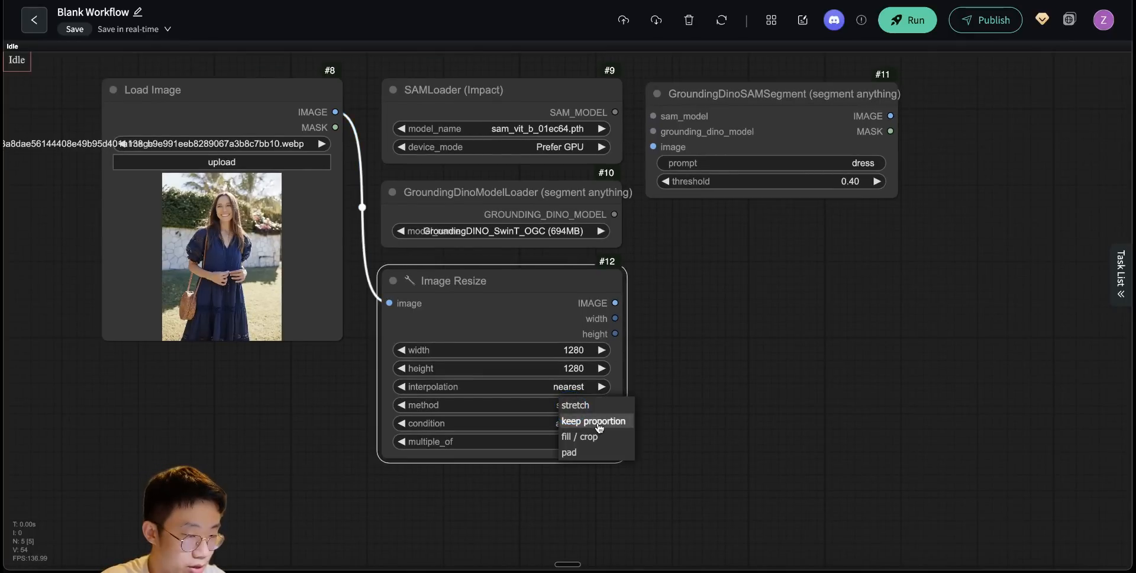
click(575, 421)
- Connect the SAM model, the Grounding DINO model and the resized image to the GroundingDinoSAMSegment node
drag(664, 213, 612, 307)
drag(562, 202, 601, 207)
drag(561, 304, 600, 222)
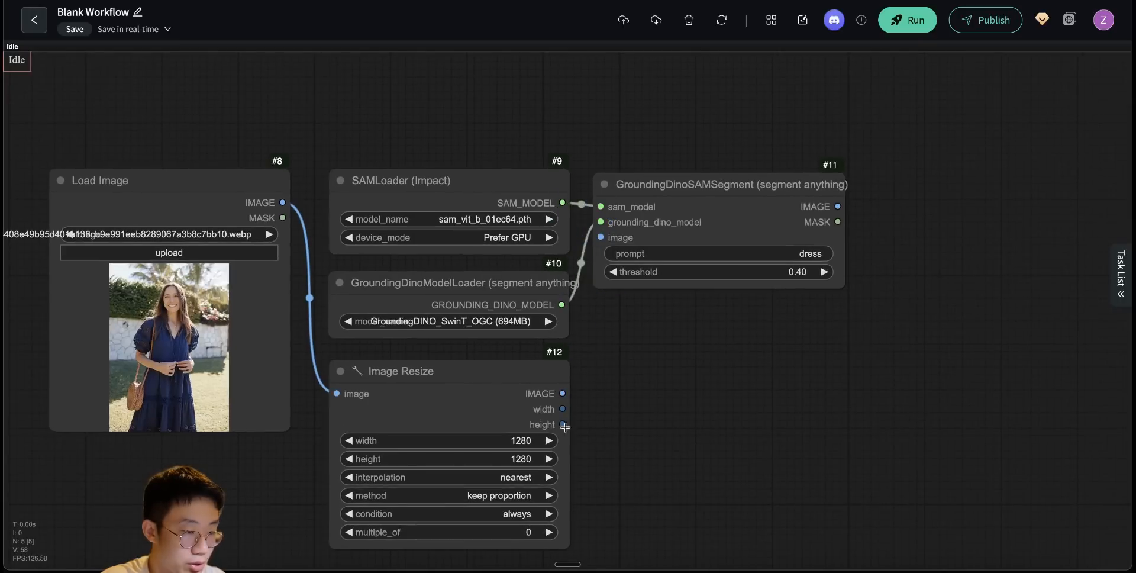
drag(561, 398, 601, 237)
- Add a LayerMask: MaskPreview node and connect it to the segmentation node's mask output
drag(724, 364, 624, 362)
double_click(830, 223)
text(layermask)
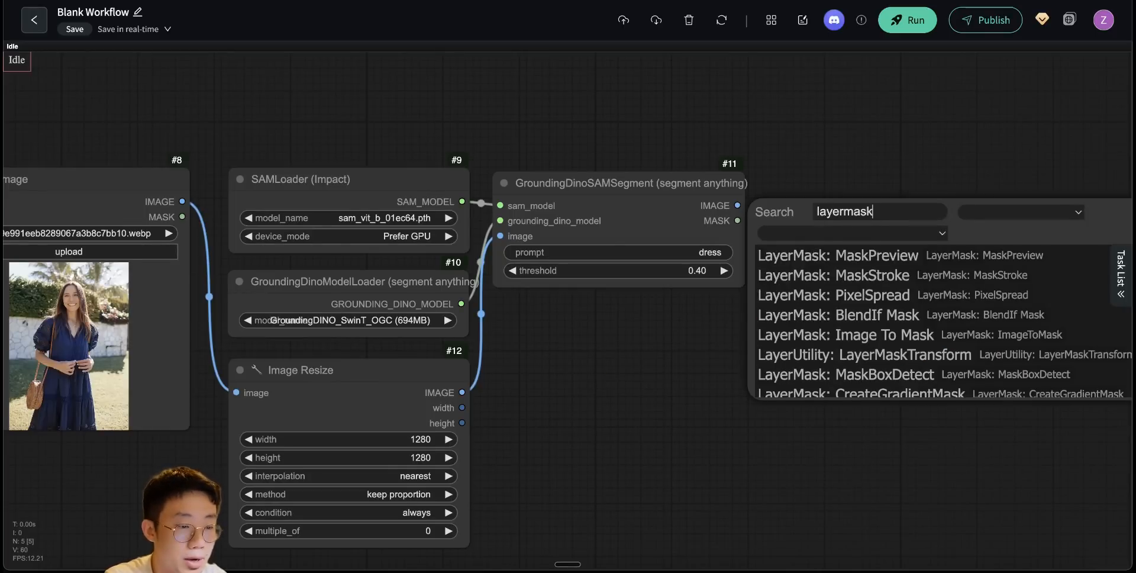
click(869, 257)
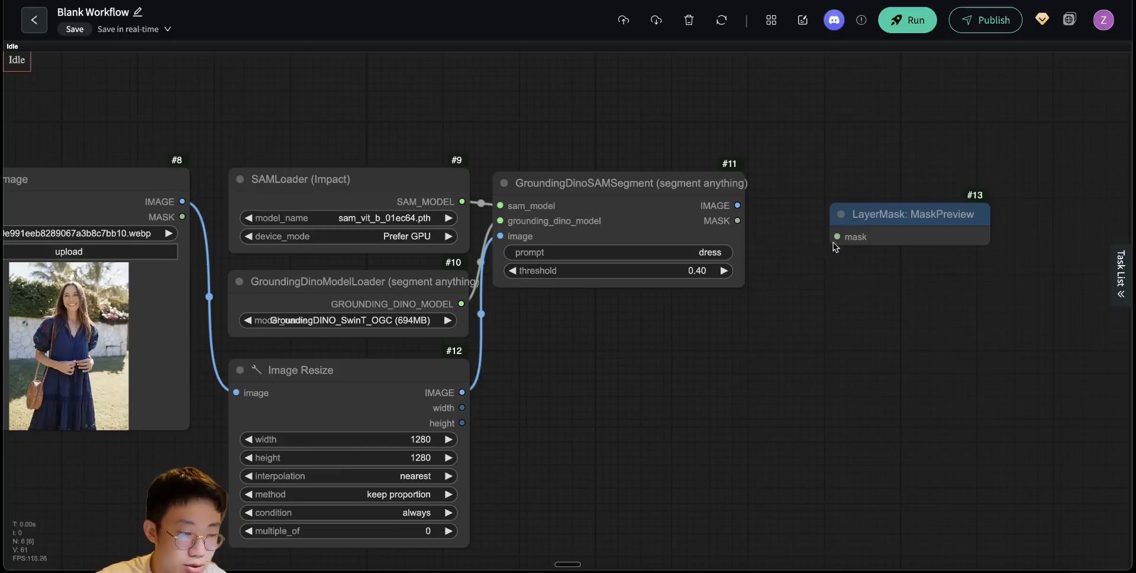
drag(738, 220, 528, 320)
- Run the workflow and compare the dress mask preview with the original photo side by side
scroll(673, 346, down, 3)
scroll(810, 344, up, 2)
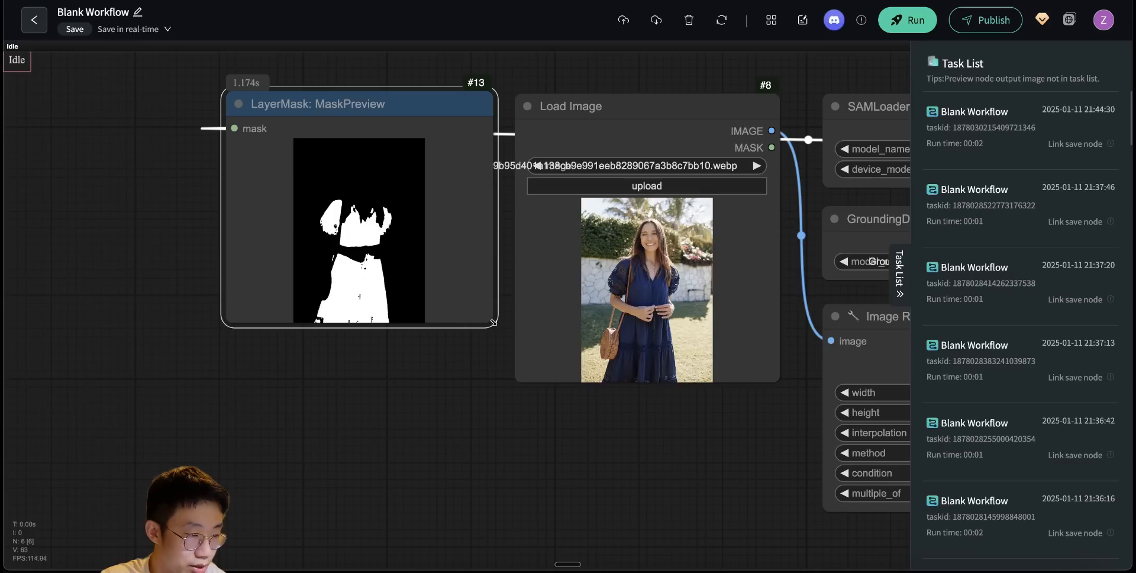
drag(494, 322, 505, 381)
scroll(521, 315, up, 3)
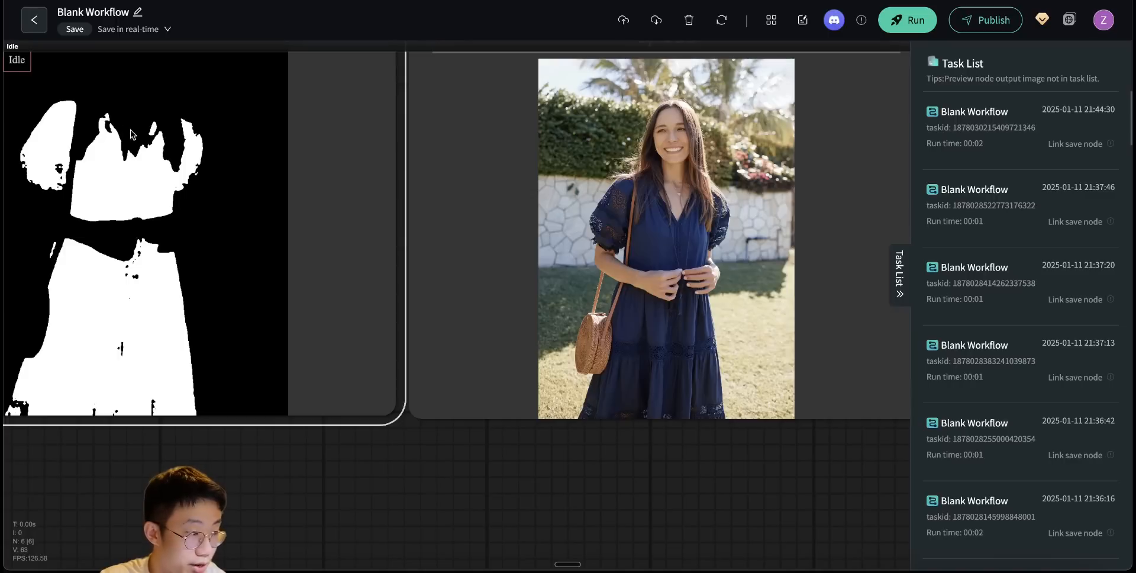
drag(154, 103, 227, 165)
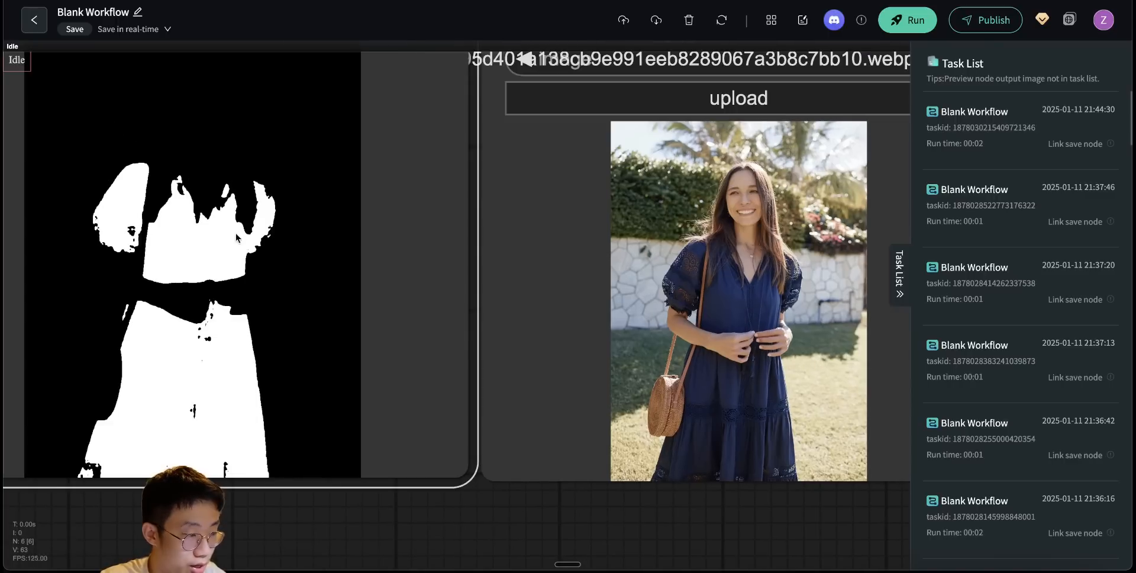
scroll(275, 294, down, 5)
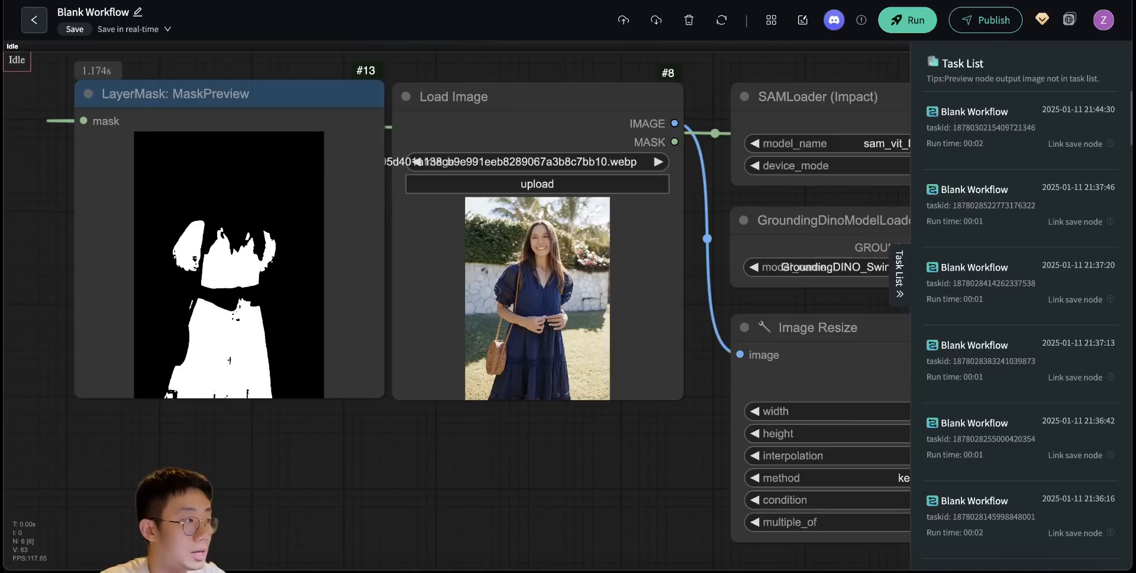
drag(520, 3, 542, 301)
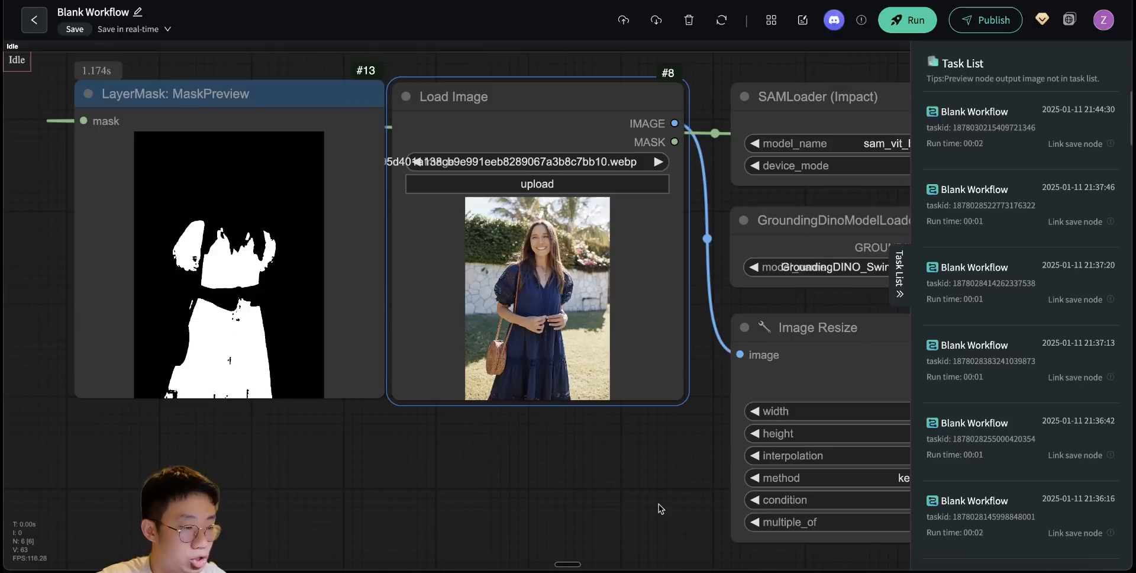
- Try segmenting the Lancôme bottle photo by setting the segmentation prompt to "product"
drag(628, 478, 406, 469)
drag(442, 503, 166, 498)
click(838, 202)
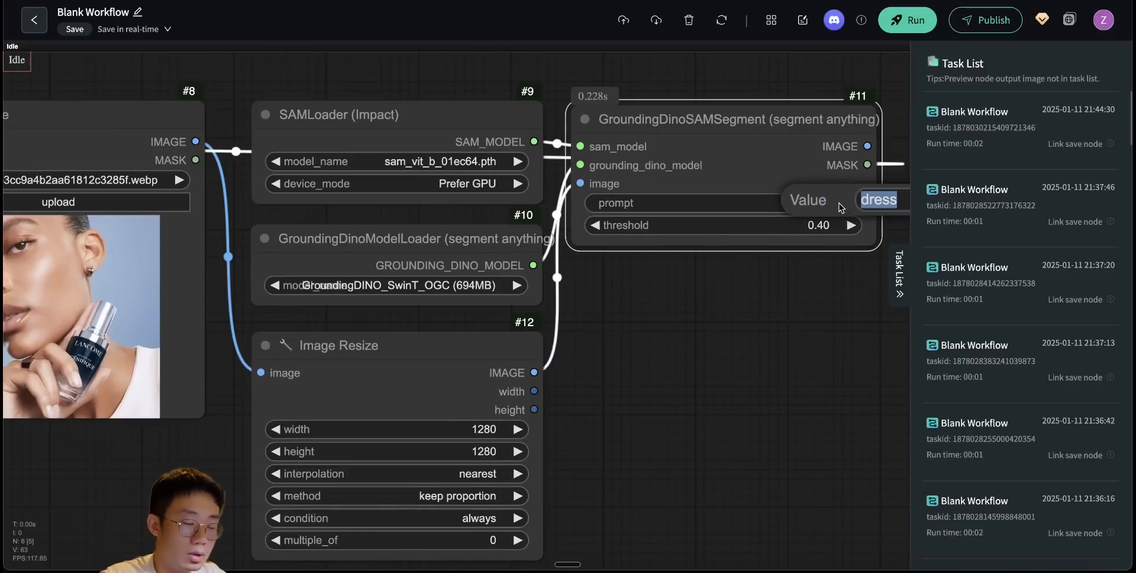
text(product)
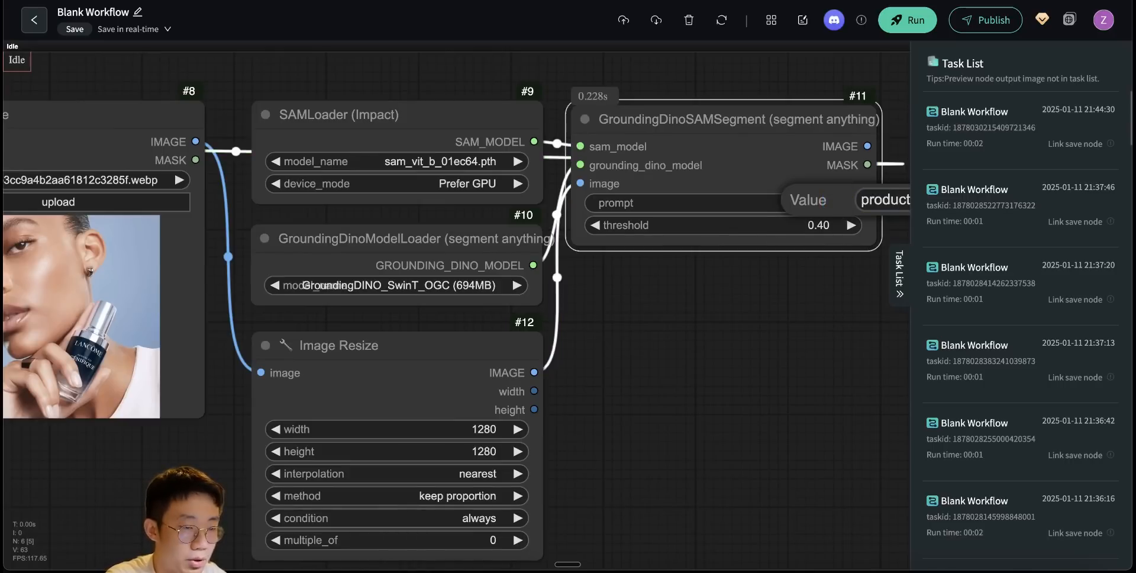
key(Return)
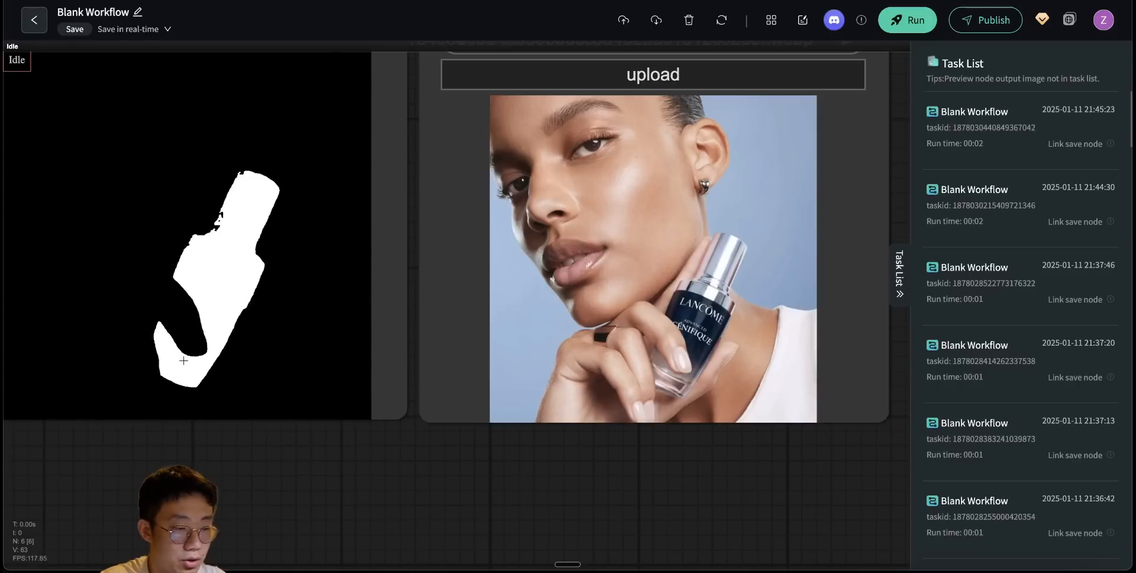
- Gather the loader, resize, segmentation and mask preview nodes in a group titled Mask
scroll(338, 371, down, 5)
drag(377, 89, 404, 119)
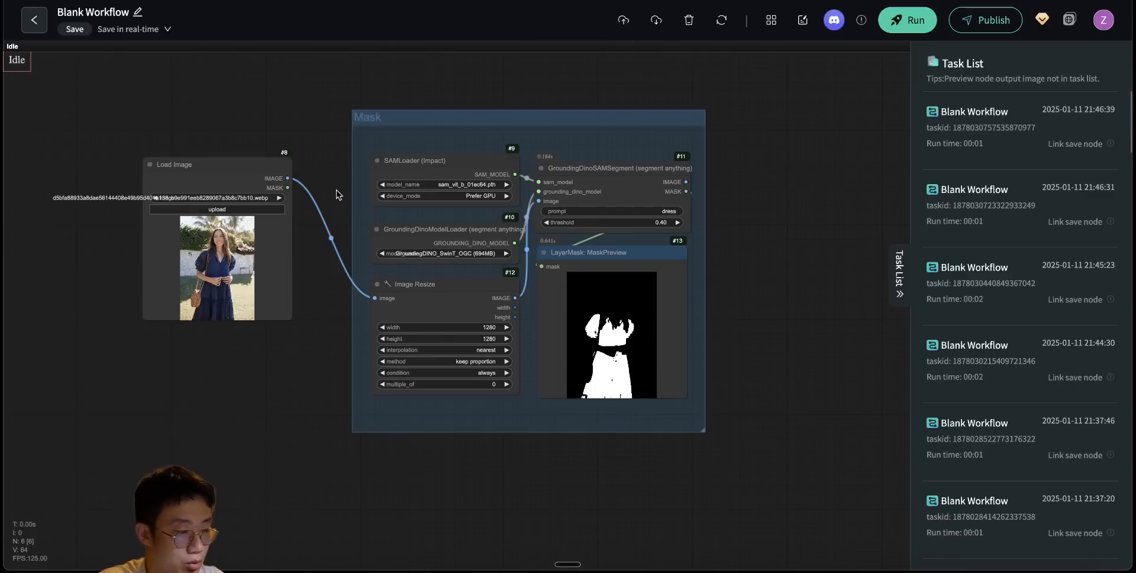
scroll(225, 249, up, 10)
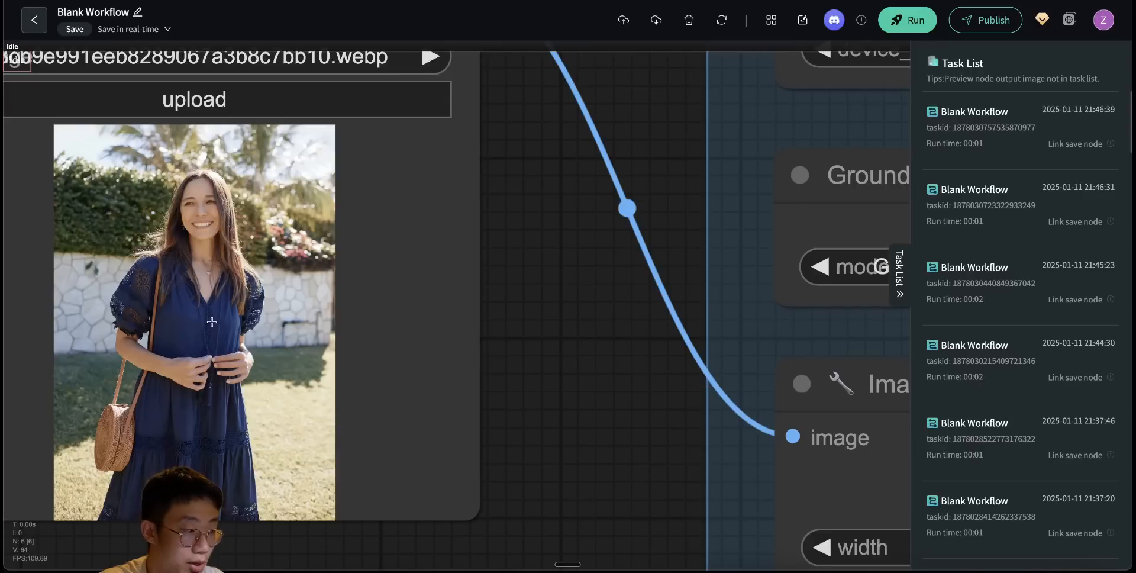
scroll(518, 263, down, 12)
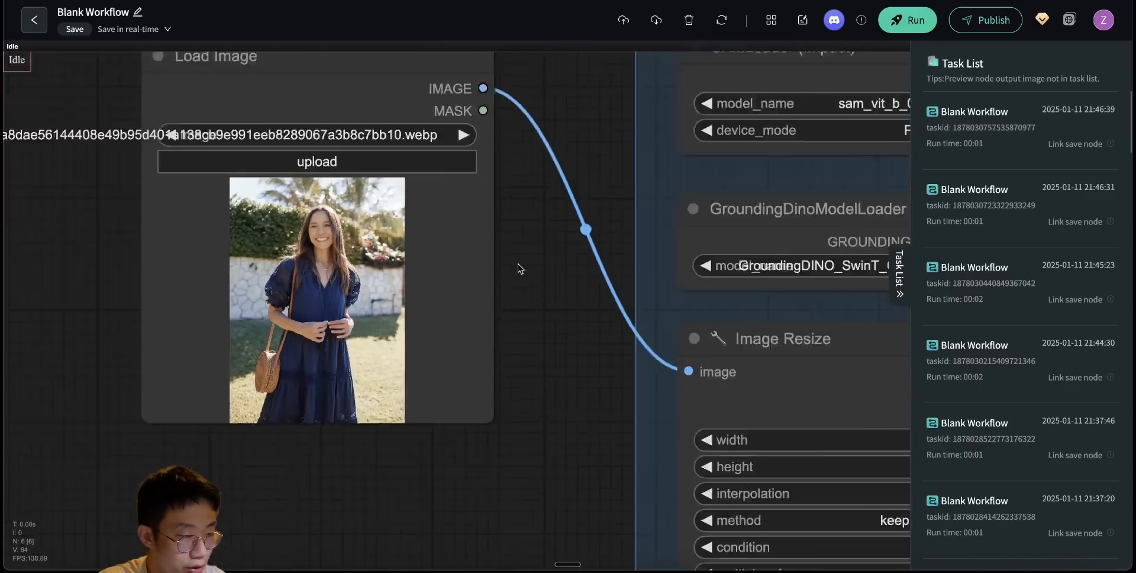
drag(520, 263, 509, 365)
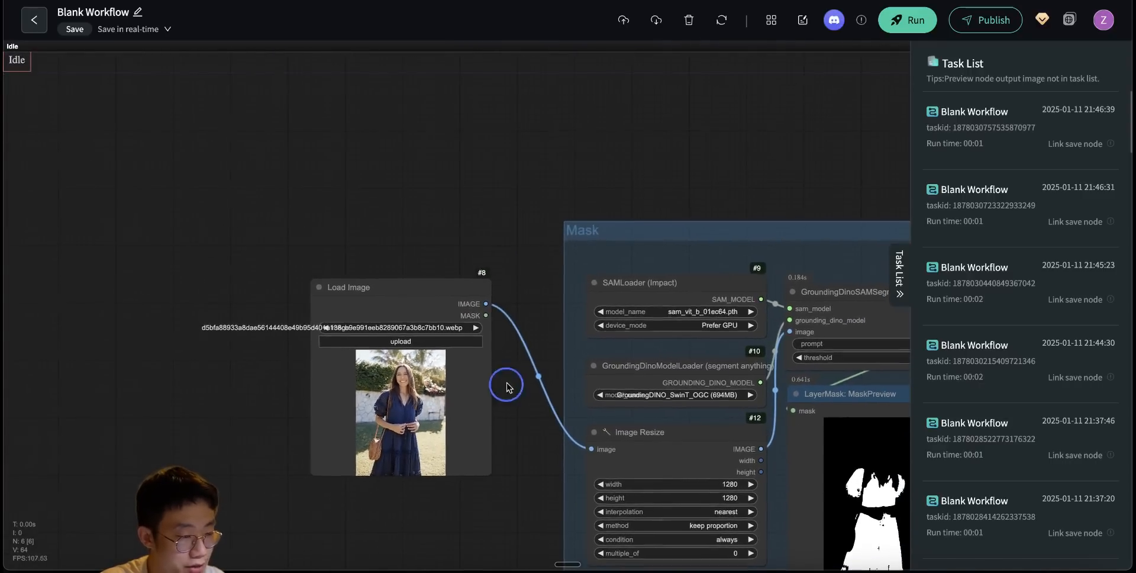
scroll(505, 386, up, 8)
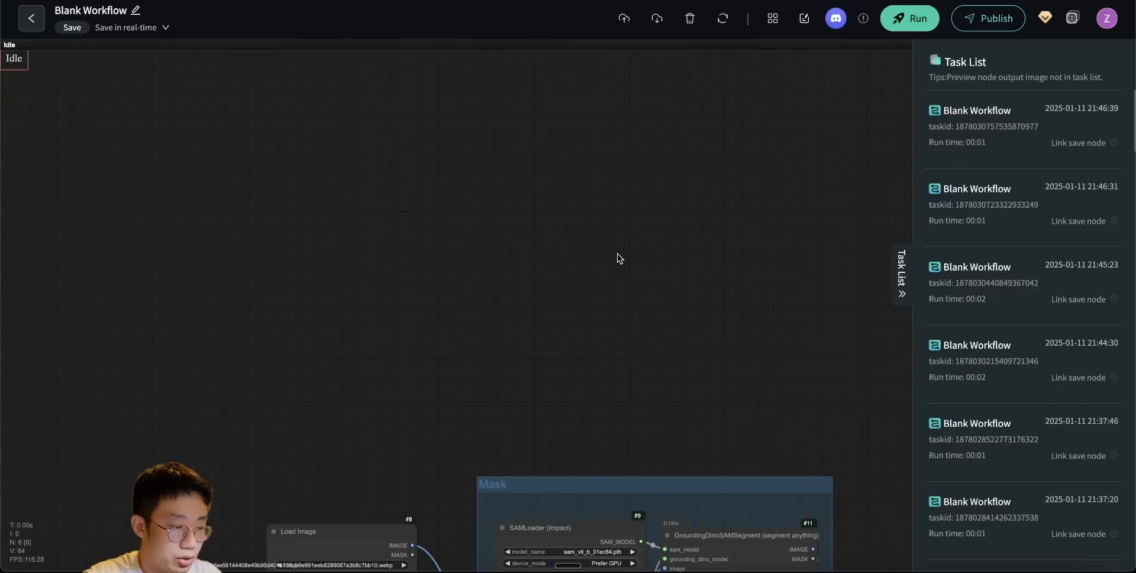
- Add a Portrait Master node and place it below the Mask group
drag(616, 254, 623, 348)
double_click(555, 218)
text(p)
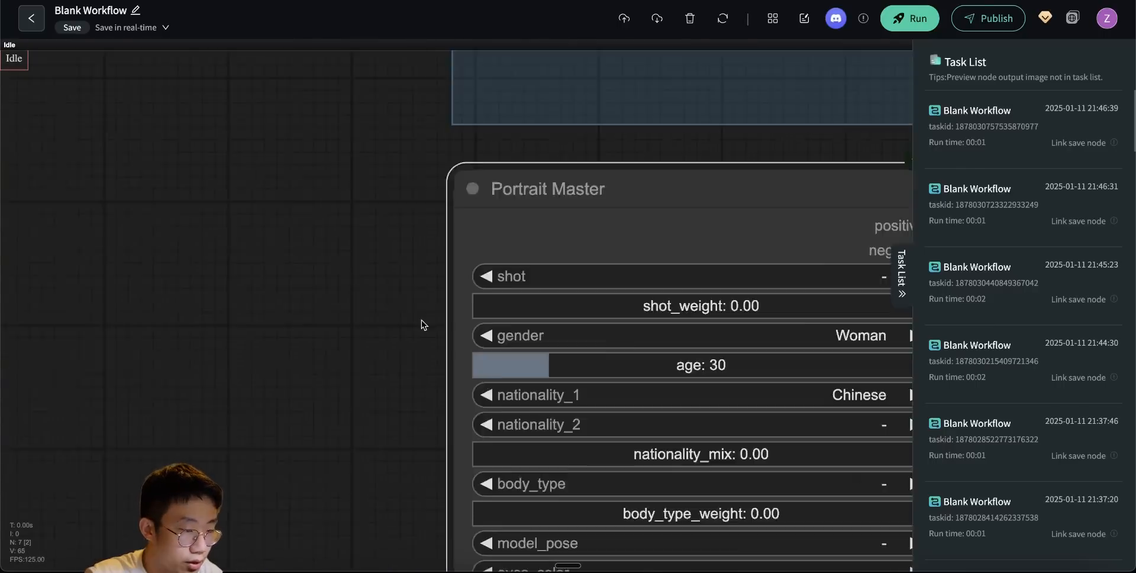
scroll(421, 321, down, 6)
drag(385, 347, 370, 243)
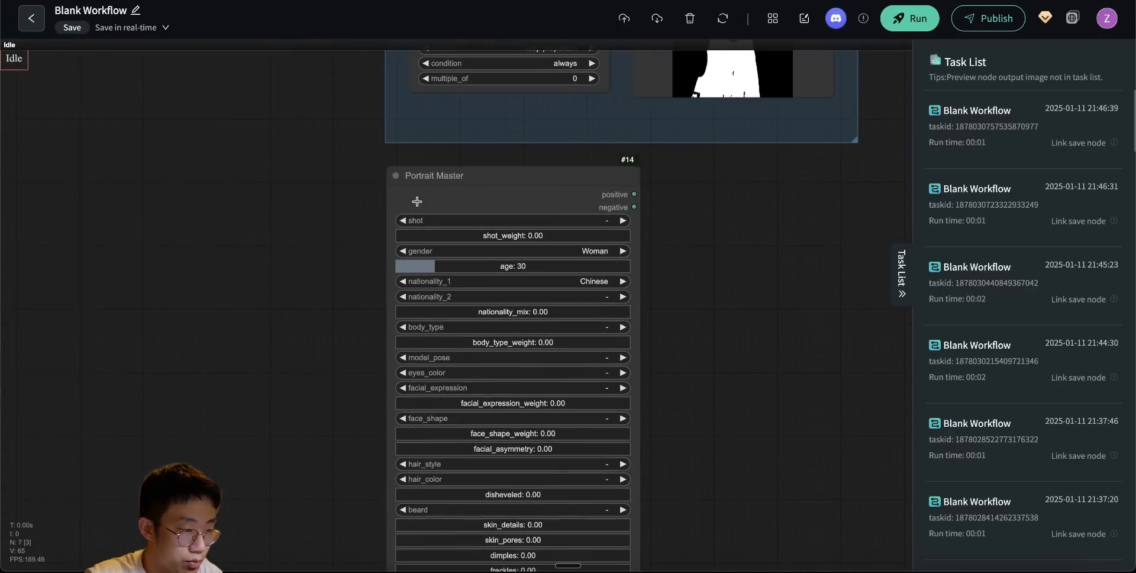
- Set the Portrait Master node's shot type to Full body
scroll(467, 263, up, 5)
click(674, 195)
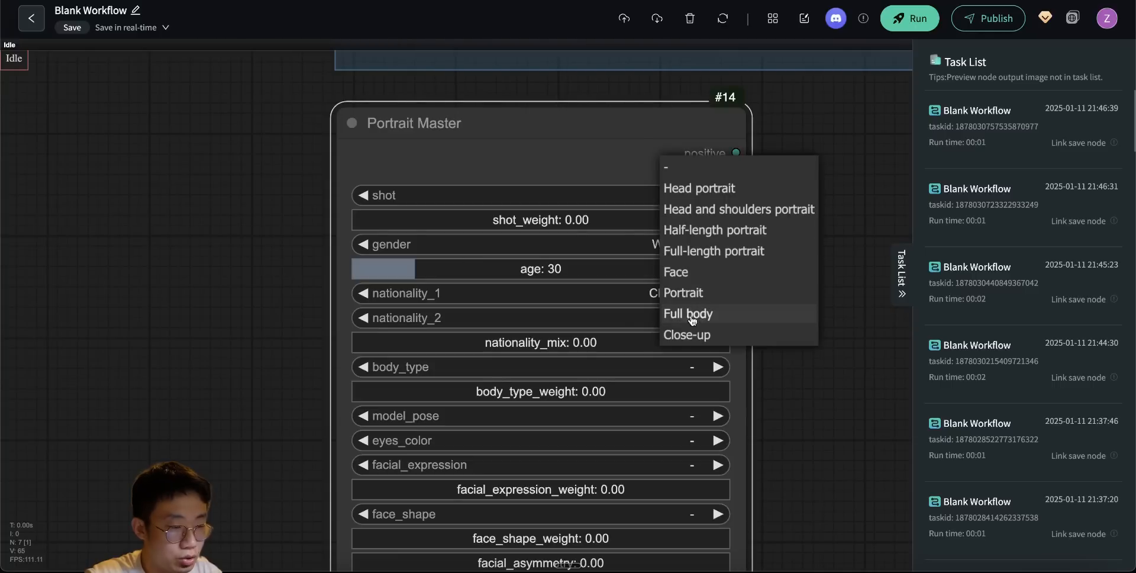
click(695, 320)
drag(823, 371, 812, 310)
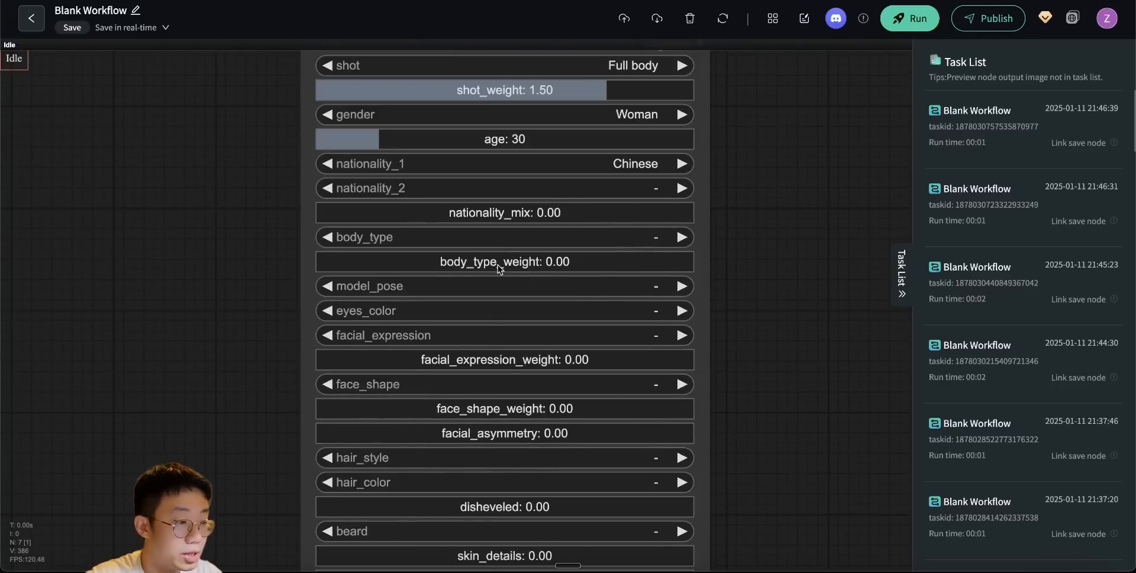
- Set the Portrait Master's shot weight to 1.50, body type to Normal weight at 1.08, facial expression to Peaceful at 1.50 and disheveled to 1.00
drag(500, 261, 525, 261)
click(652, 336)
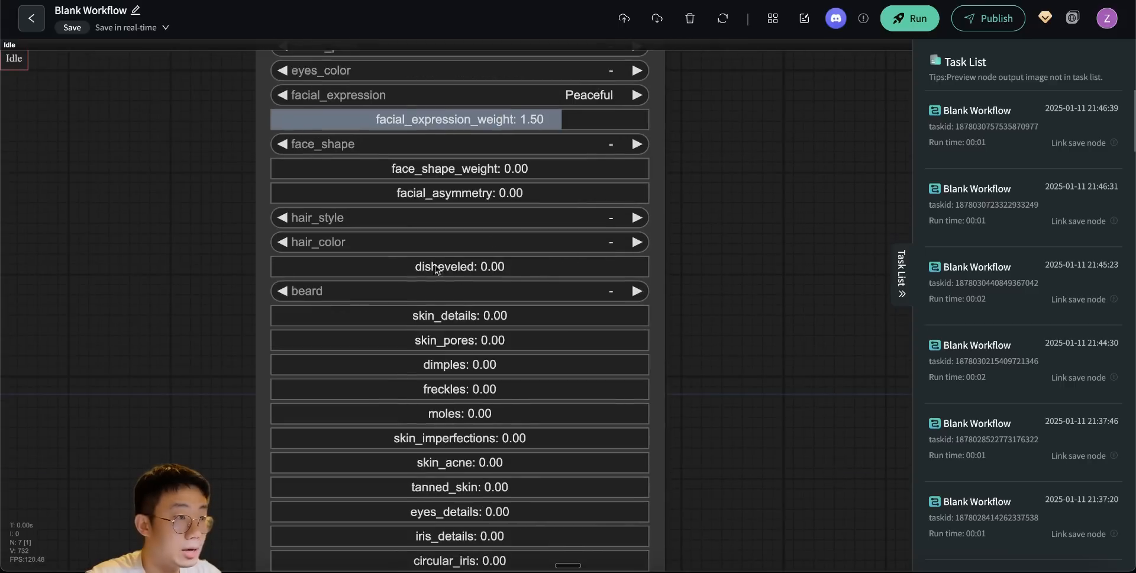
drag(441, 289, 431, 315)
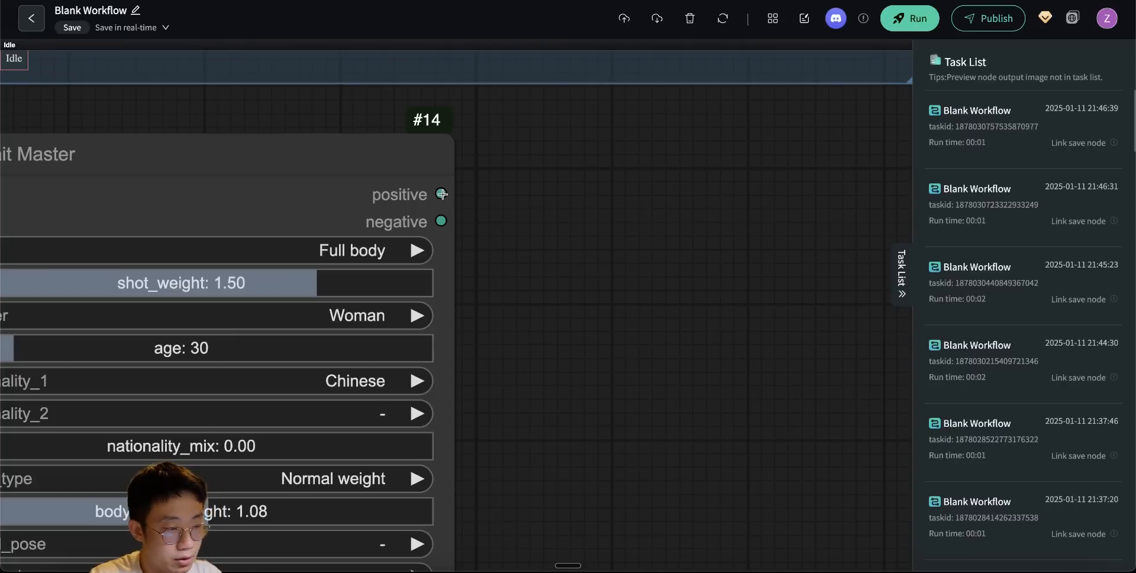
- Add two Show Text nodes beside Portrait Master and connect its positive and negative outputs to them
drag(442, 193, 601, 198)
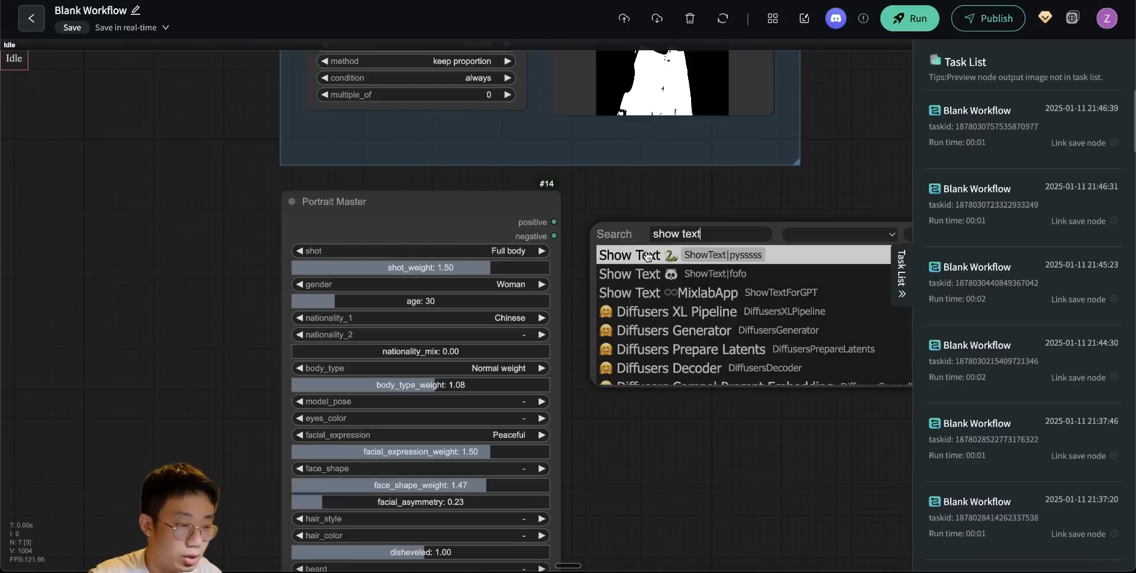
key(Return)
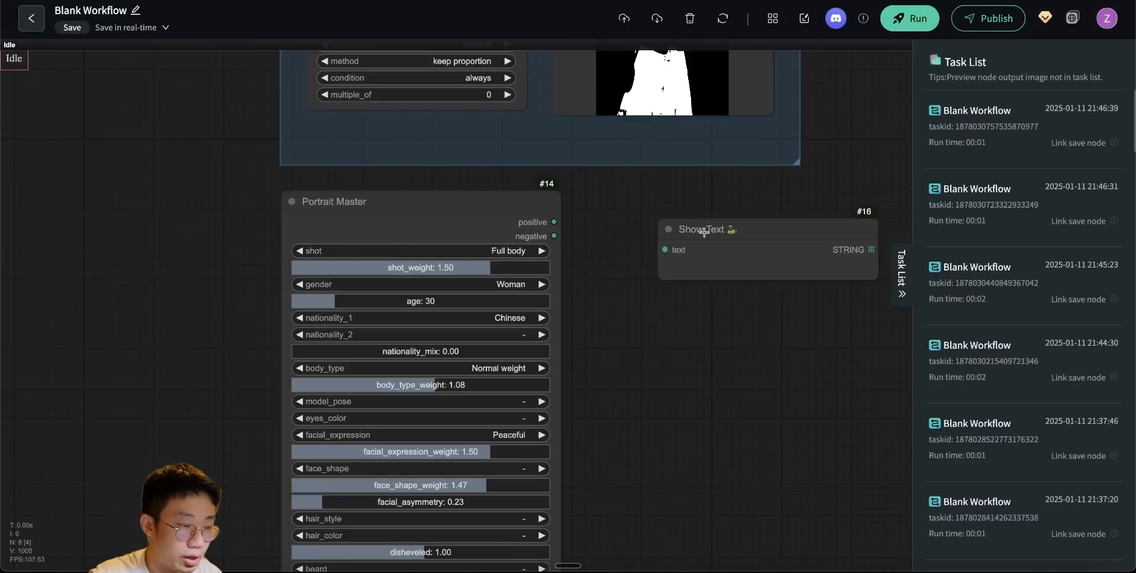
drag(553, 222, 645, 236)
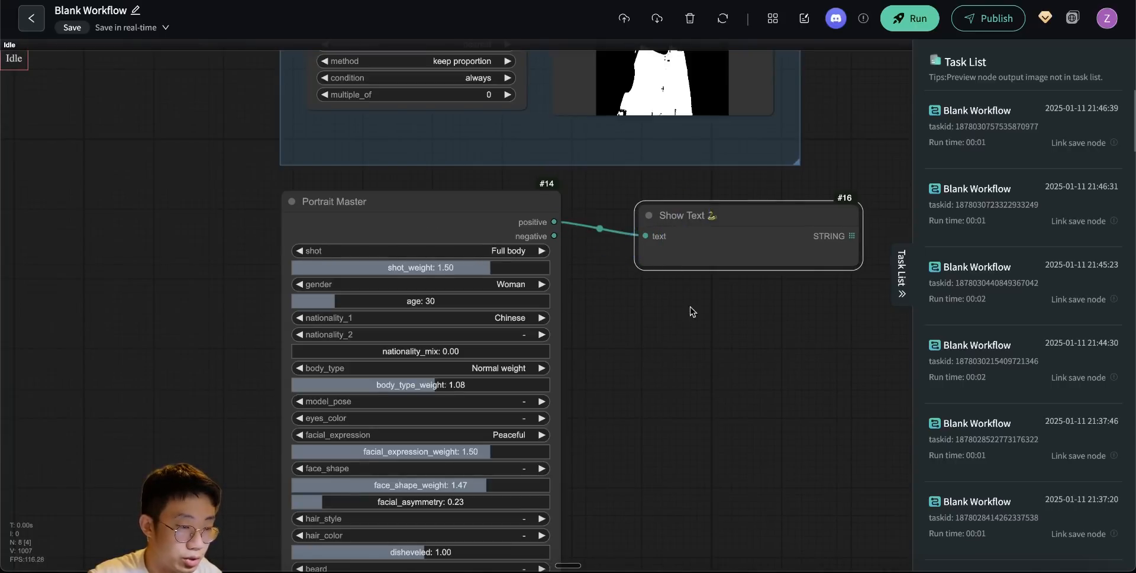
- Bypass the image loader and Mask group nodes, and run the workflow to output the positive and negative prompts
drag(249, 81, 728, 329)
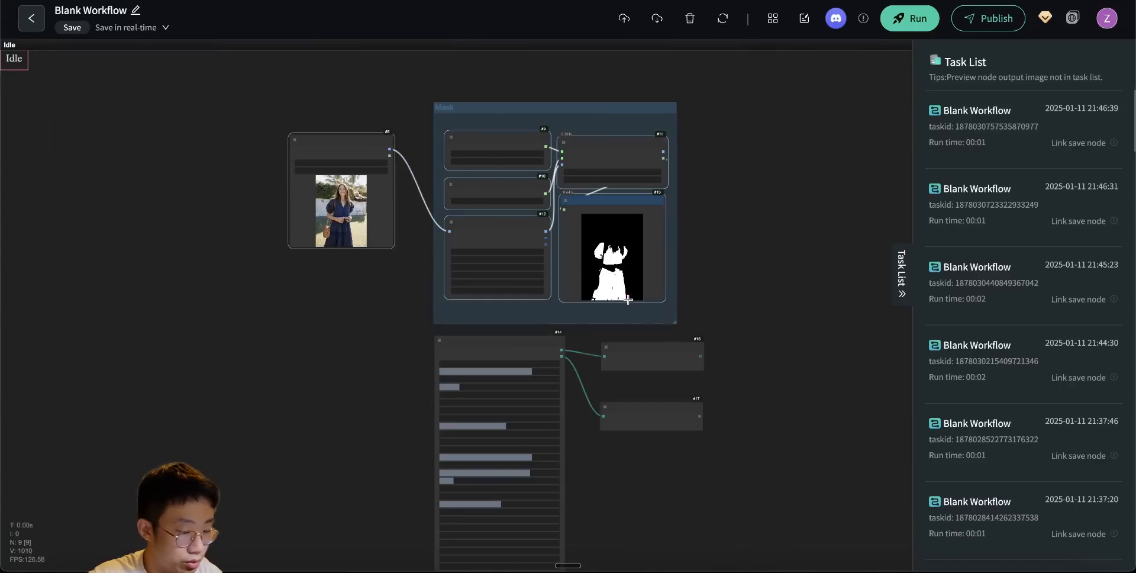
key(ctrl+b)
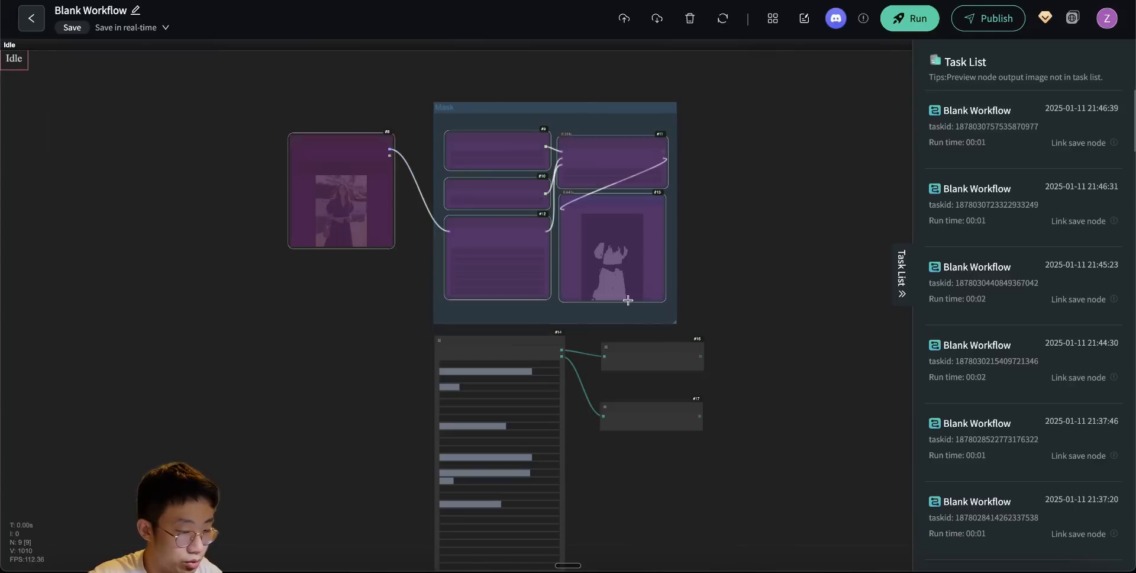
scroll(606, 351, up, 4)
drag(603, 351, 612, 139)
click(912, 19)
drag(838, 275, 827, 362)
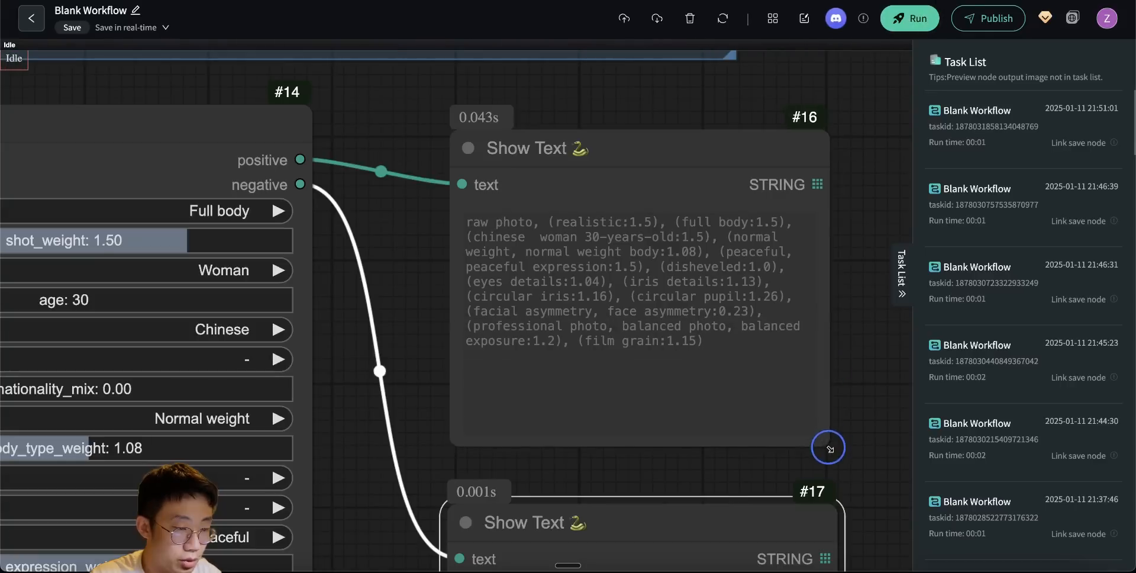
drag(718, 456, 667, 304)
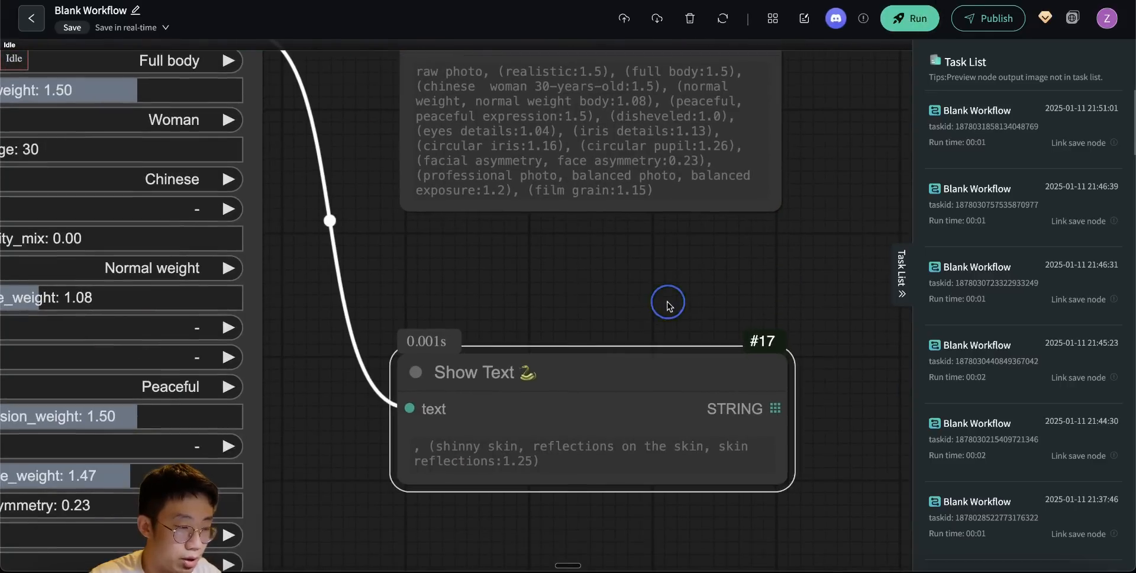
- Group the Portrait Master and Show Text nodes under the title Prompt generation, and re-enable the image loader and Mask group nodes
scroll(501, 265, down, 5)
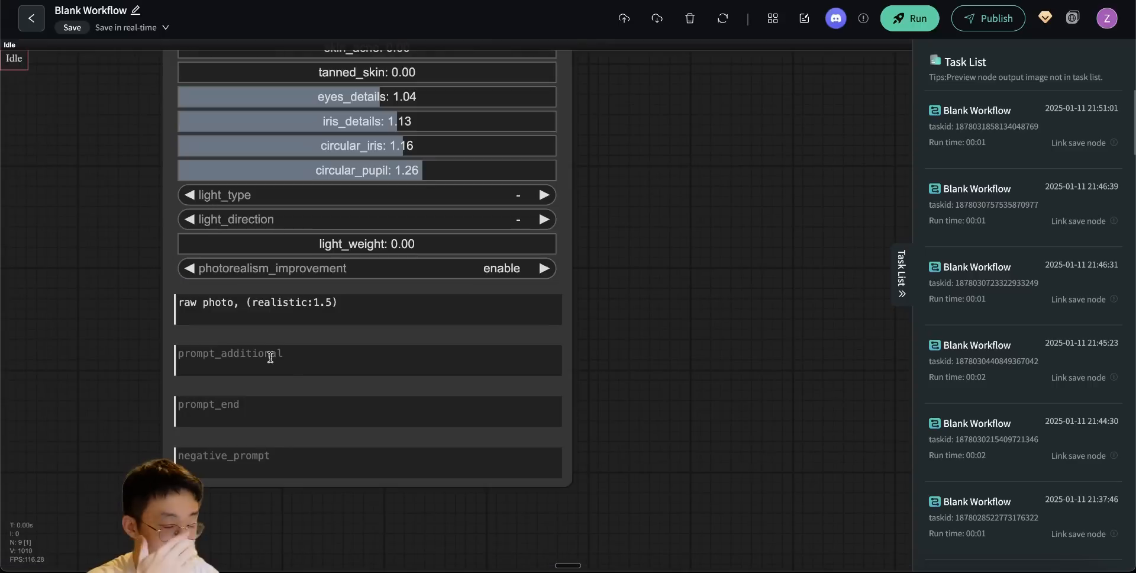
click(270, 357)
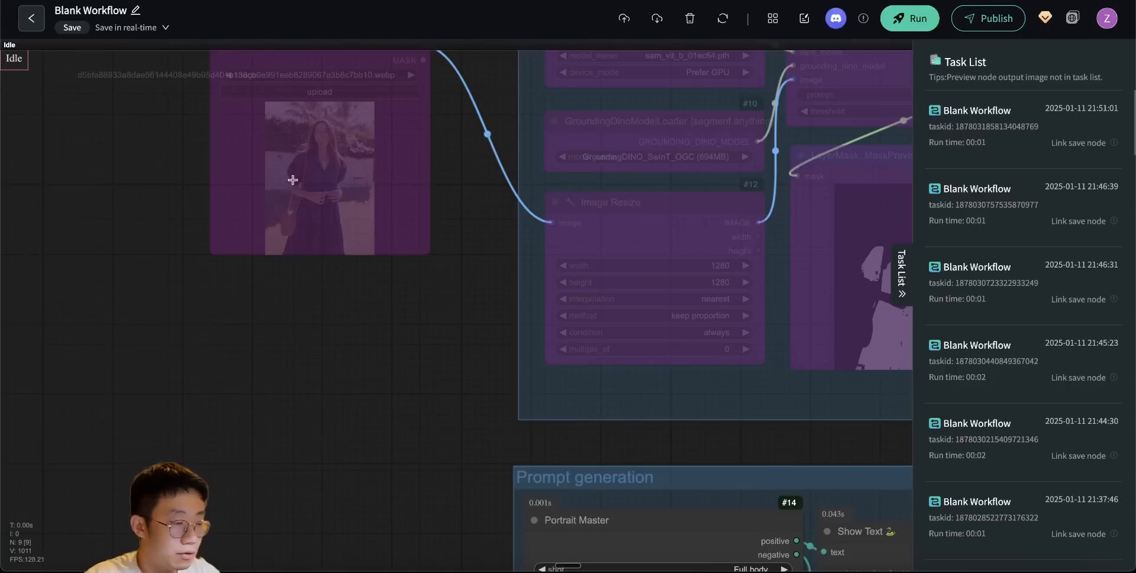
drag(441, 380, 295, 172)
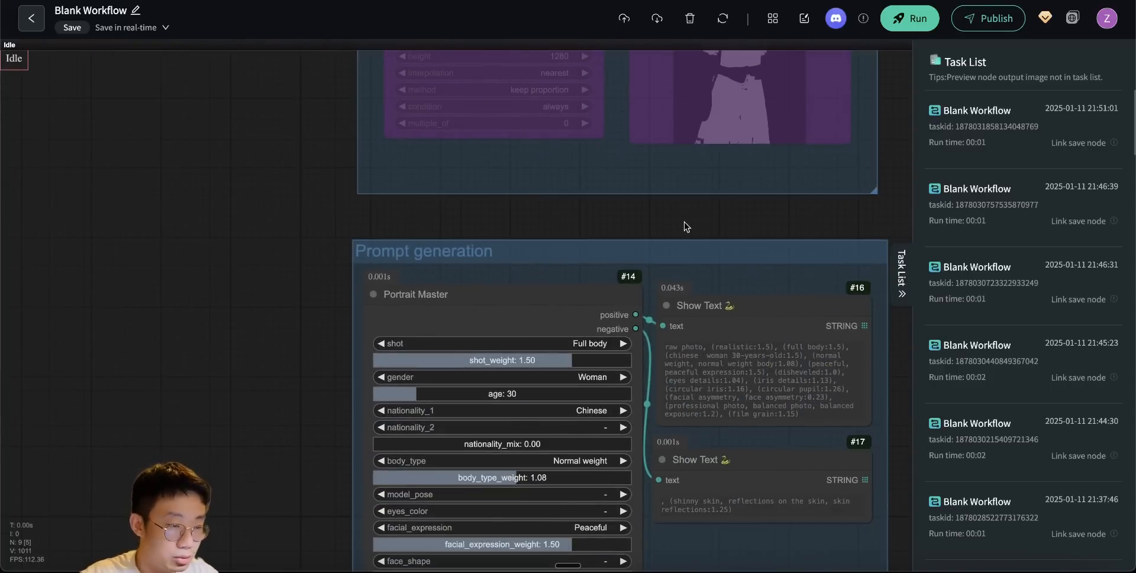
scroll(686, 225, down, 8)
drag(805, 339, 563, 277)
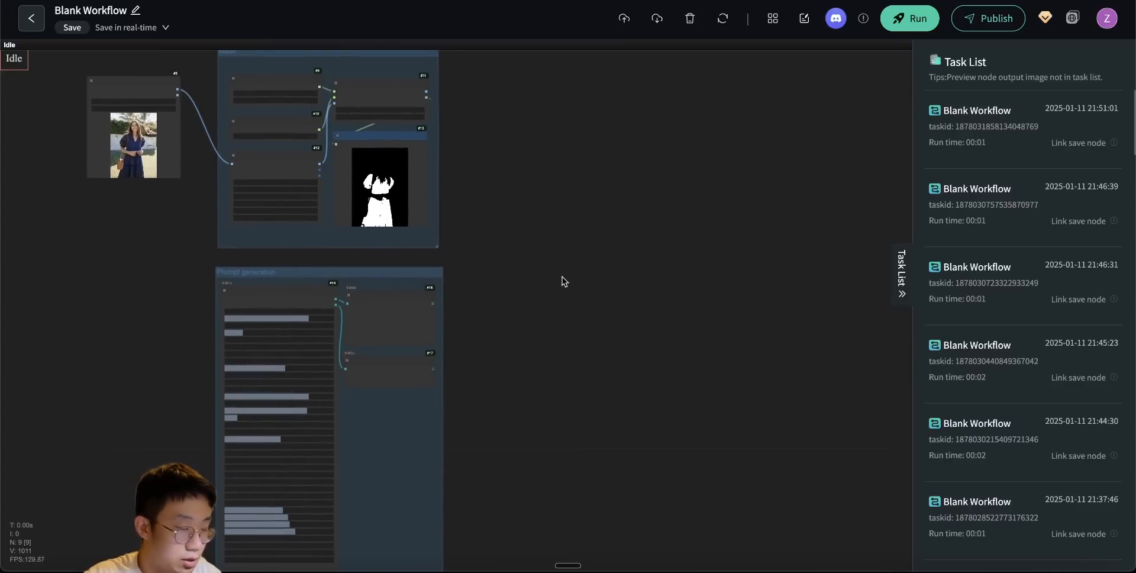
- Add an Efficient Loader node next to the Prompt generation group
scroll(494, 381, up, 6)
double_click(488, 212)
text(efficient l)
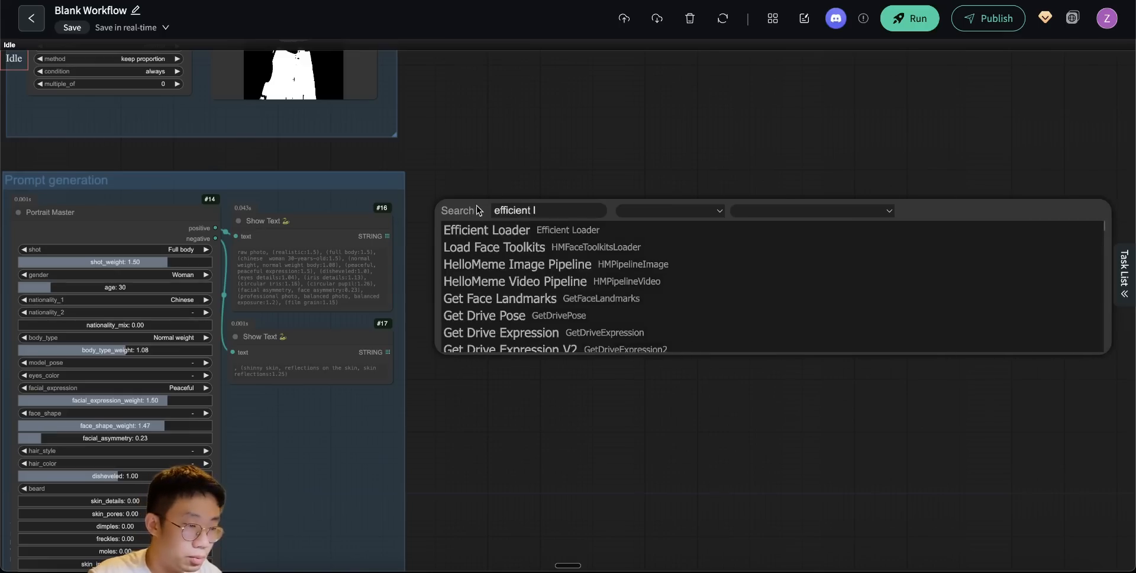
click(496, 230)
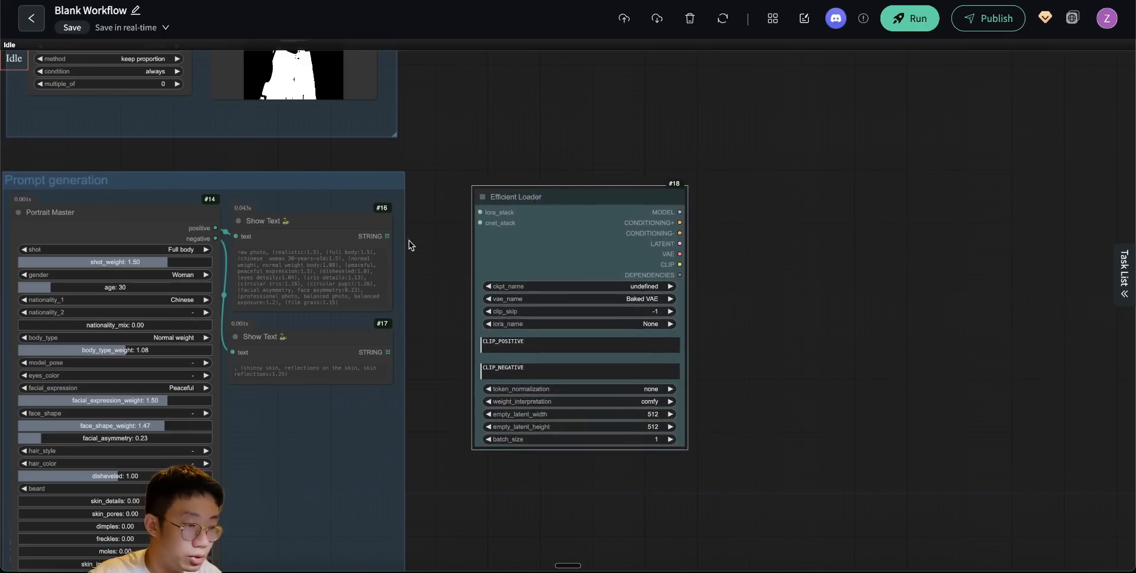
click(427, 119)
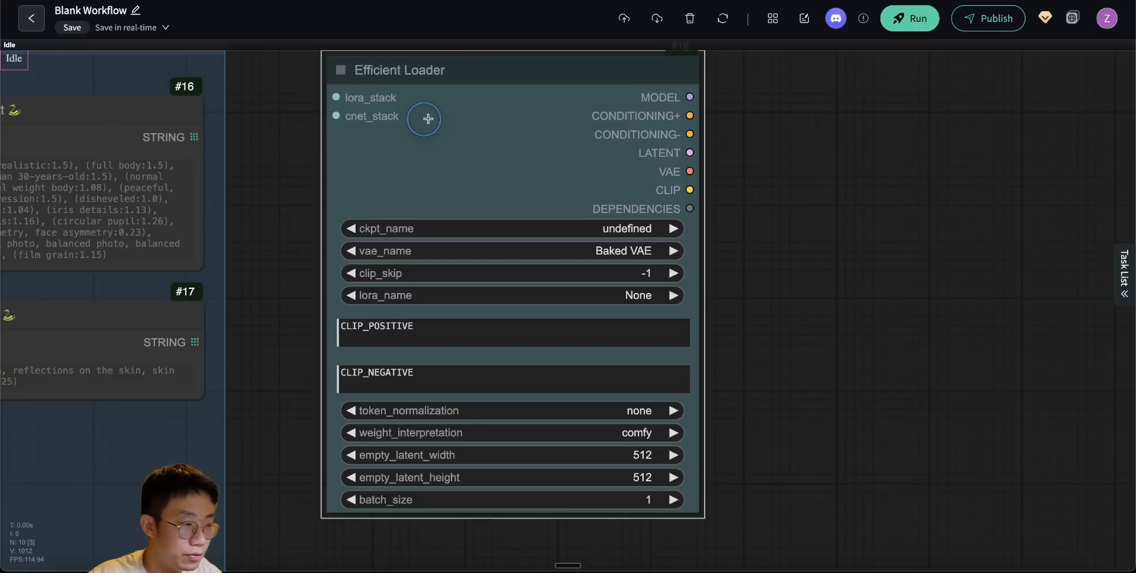
drag(846, 170, 846, 195)
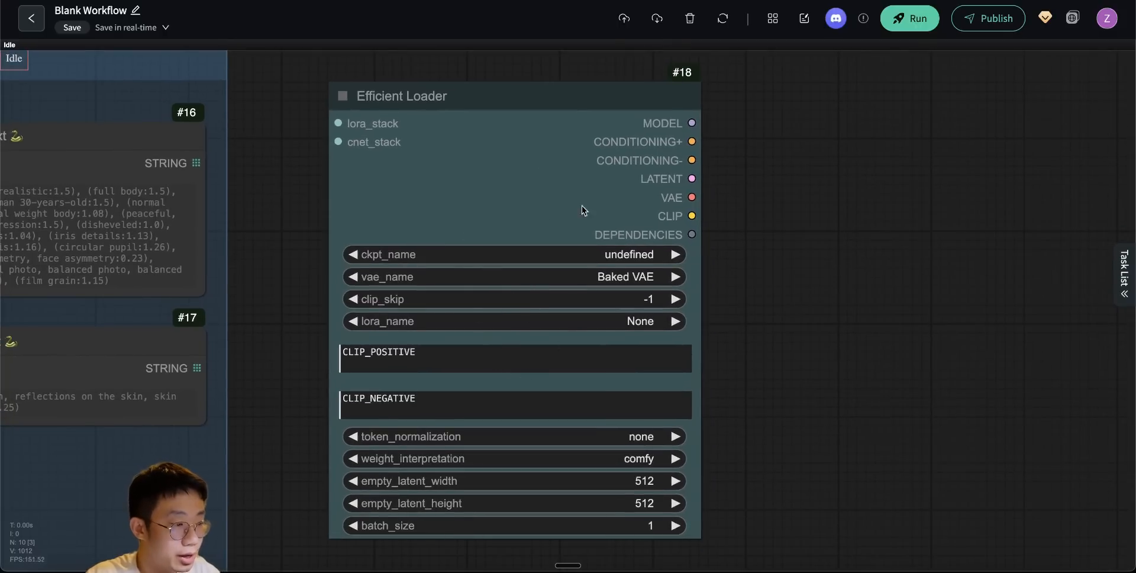
- Set the Efficient Loader's checkpoint to dreamshaperXL_lightningDPMSDE from the public models
click(524, 261)
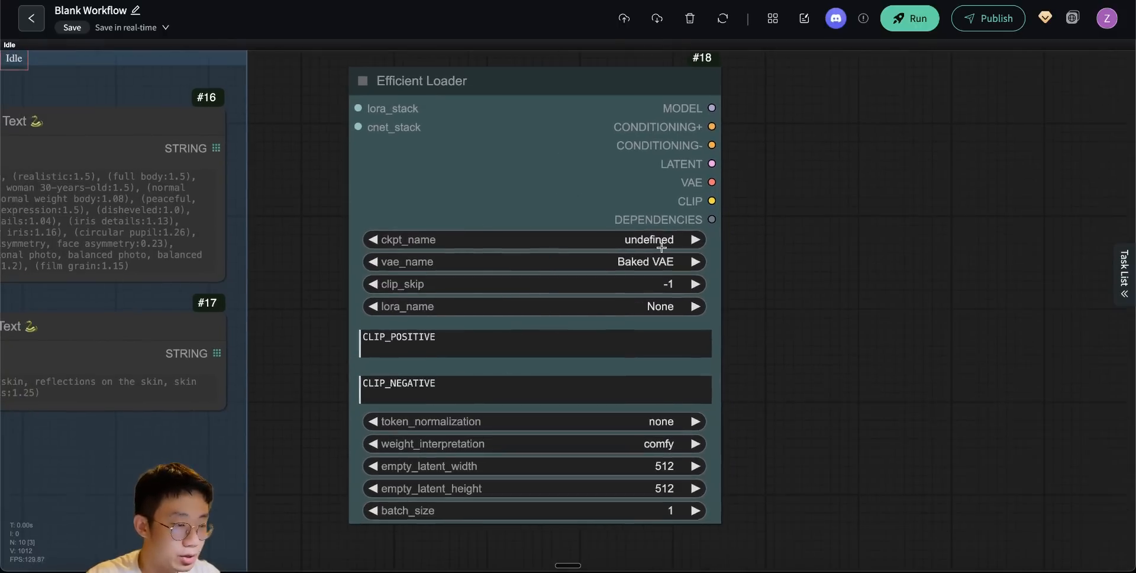
click(362, 132)
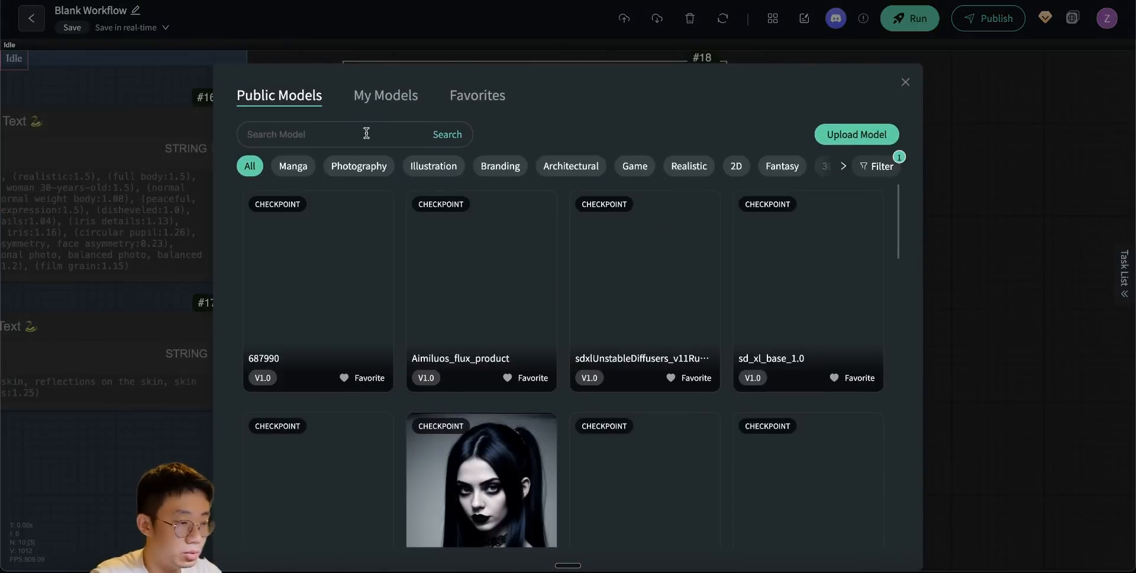
text(dreamshape)
click(277, 520)
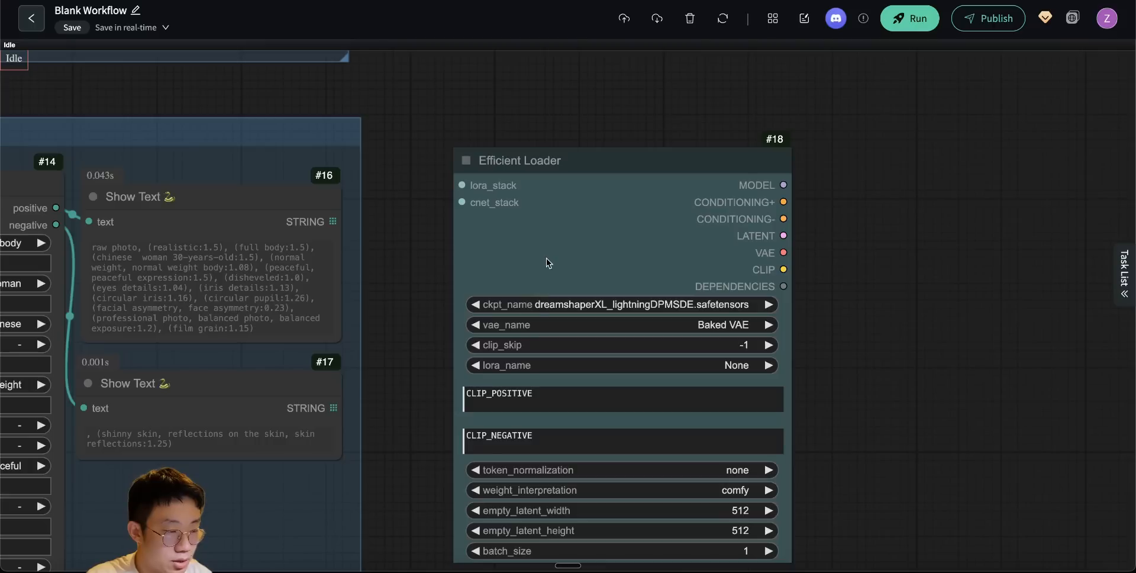
- Convert the Efficient Loader's positive and negative prompts to inputs and feed them from the two Show Text nodes
click(541, 401)
click(494, 441)
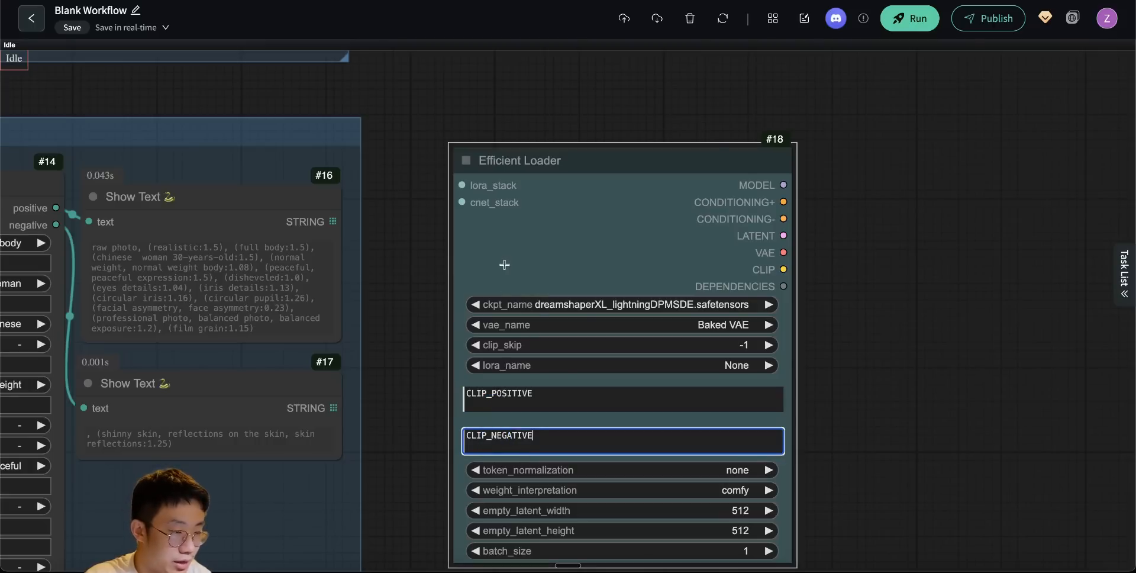
right_click(564, 261)
click(639, 420)
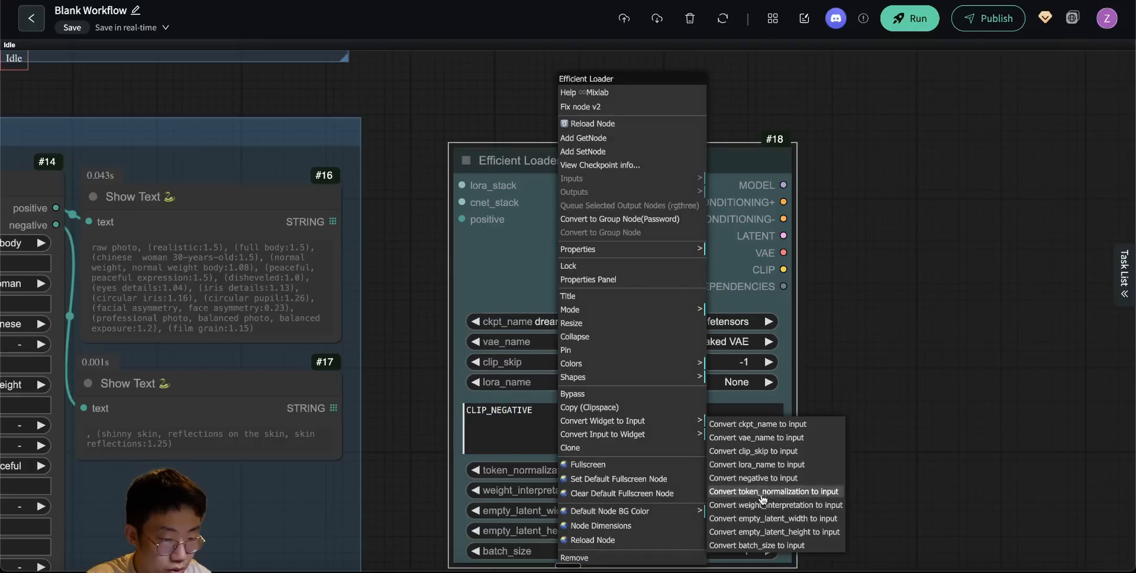
click(753, 477)
drag(333, 221, 462, 219)
drag(333, 407, 462, 235)
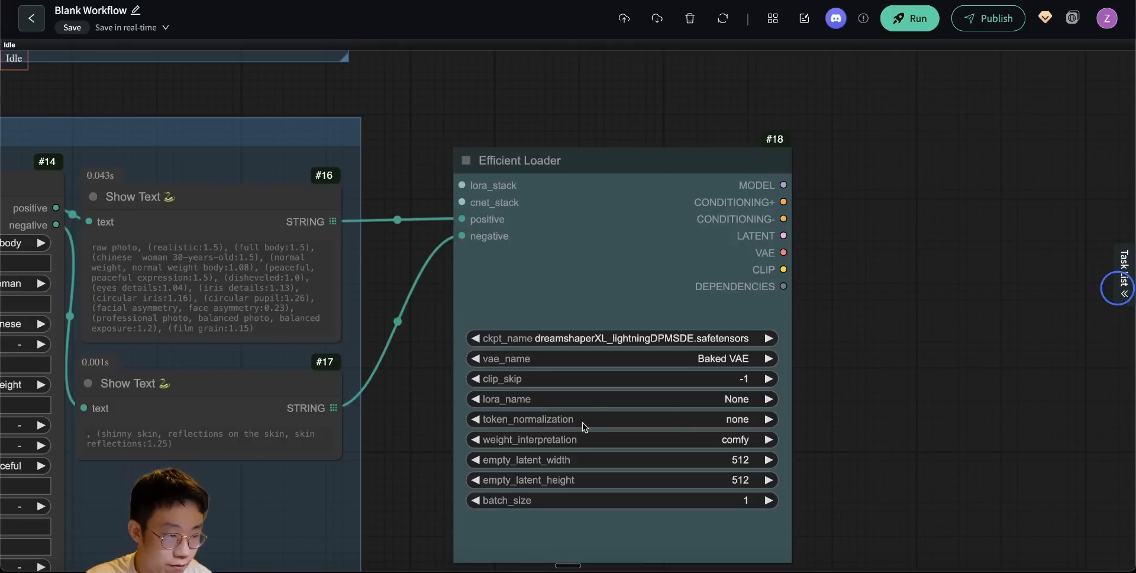
- Set the Efficient Loader's token normalization to length+mean and its weight interpretation to A1111
click(733, 421)
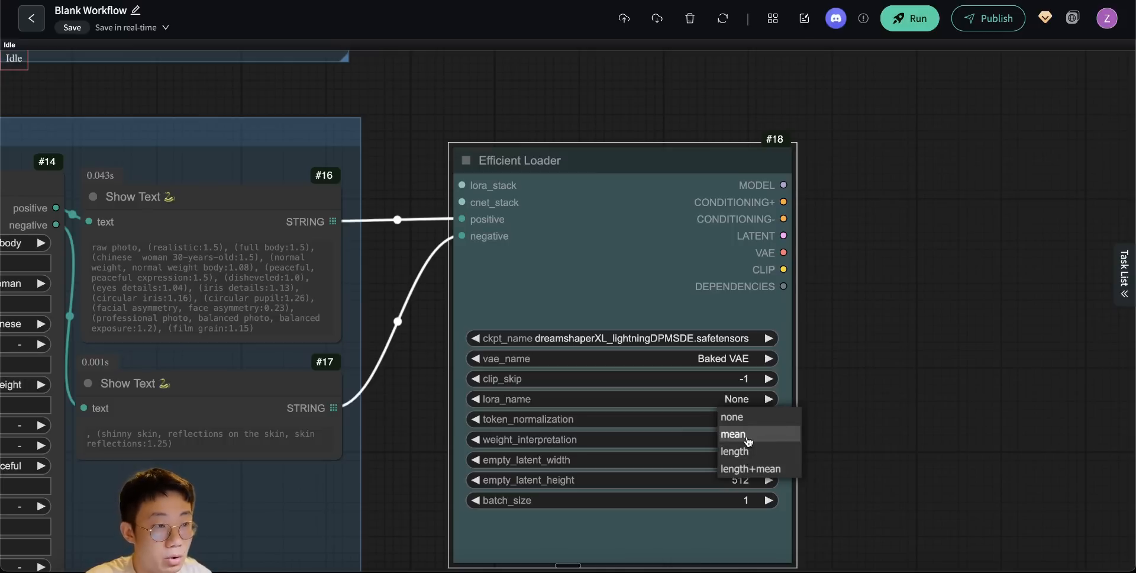
click(748, 469)
click(743, 439)
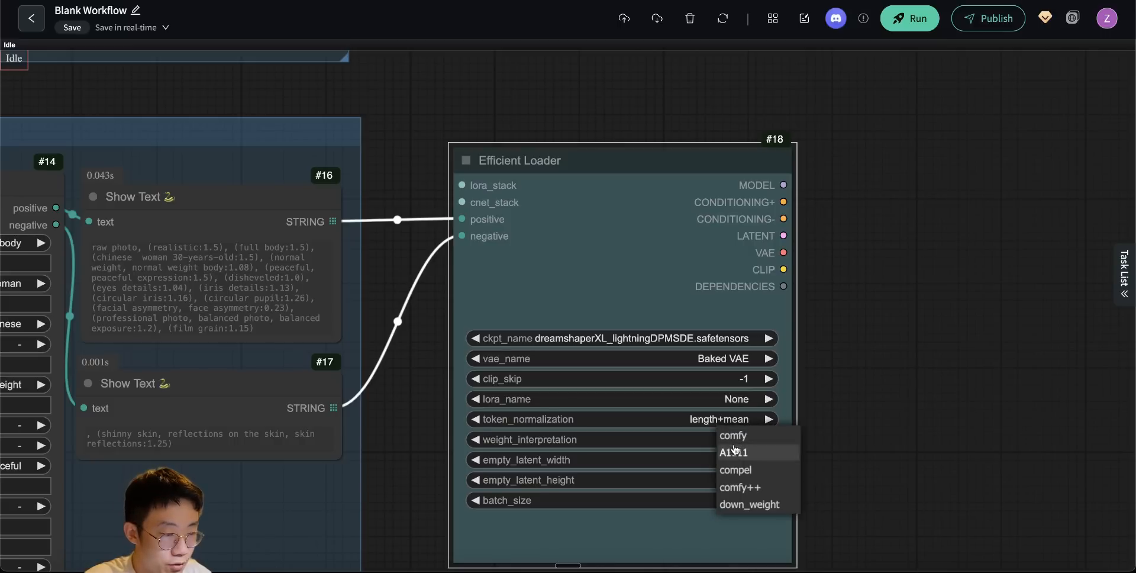
click(736, 454)
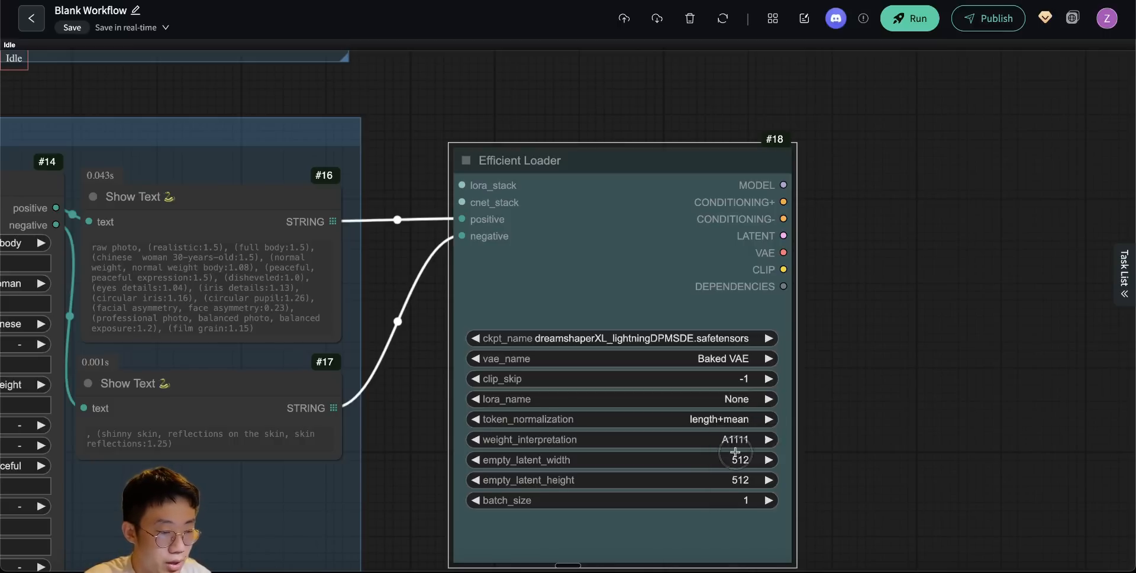
- Add a FreeU_V2 node below the Efficient Loader
scroll(831, 475, down, 2)
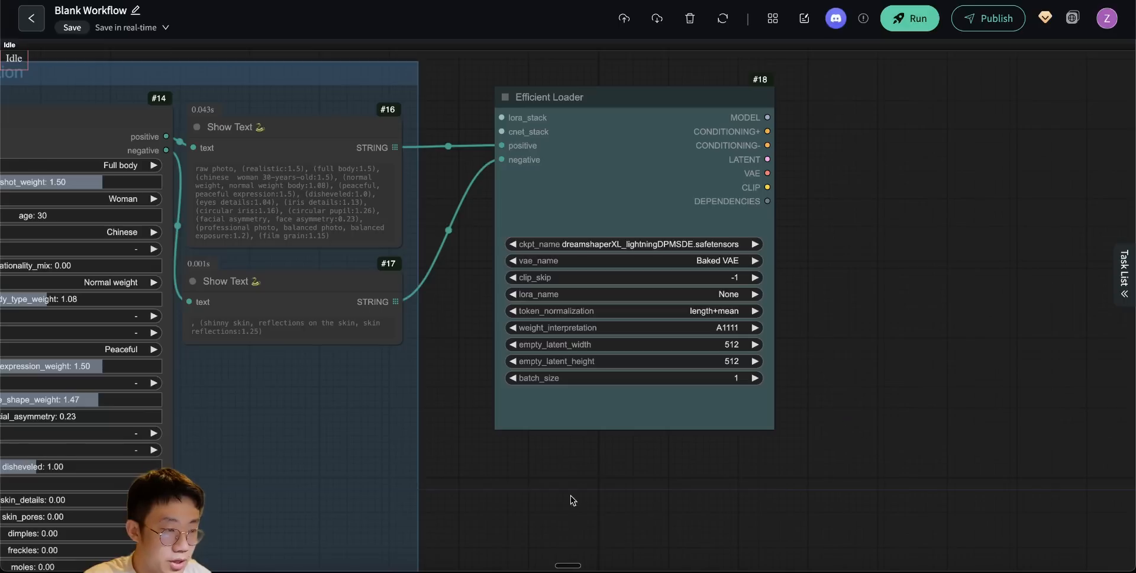
double_click(514, 467)
text(freeu)
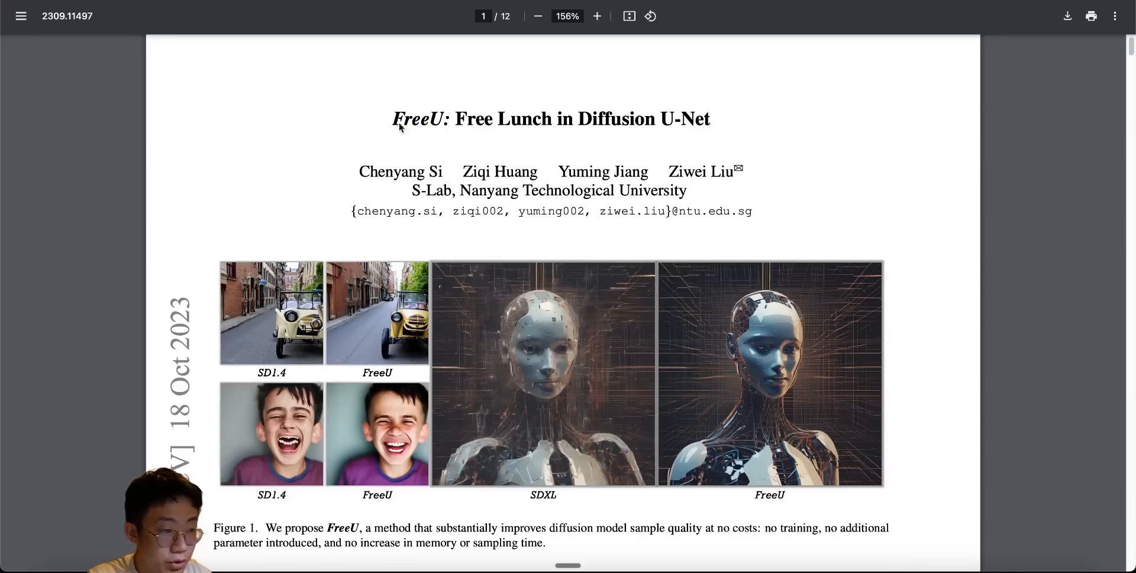
- Switch to the FreeU paper and examine the SDXL and FreeU comparison images in Figure 1
drag(382, 122, 588, 123)
scroll(487, 314, down, 1)
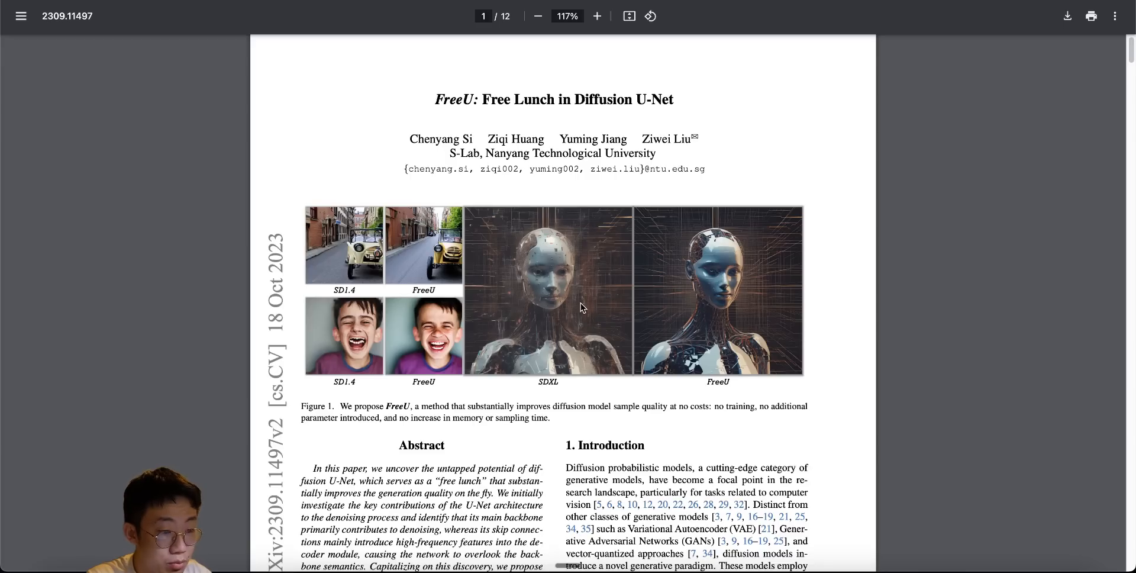
scroll(581, 303, up, 2)
scroll(581, 302, up, 1)
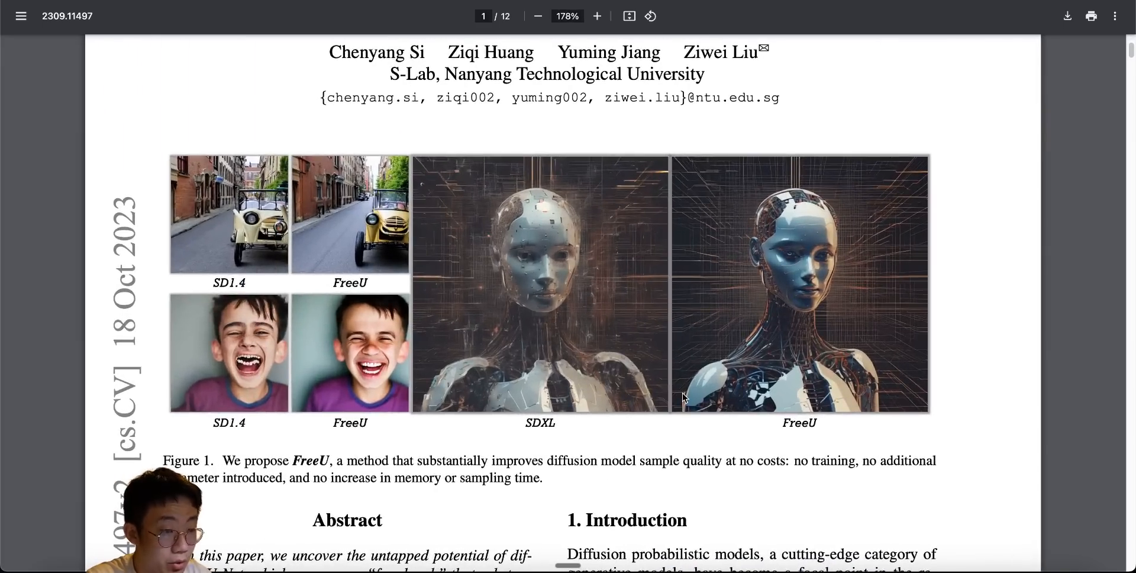
scroll(683, 393, up, 3)
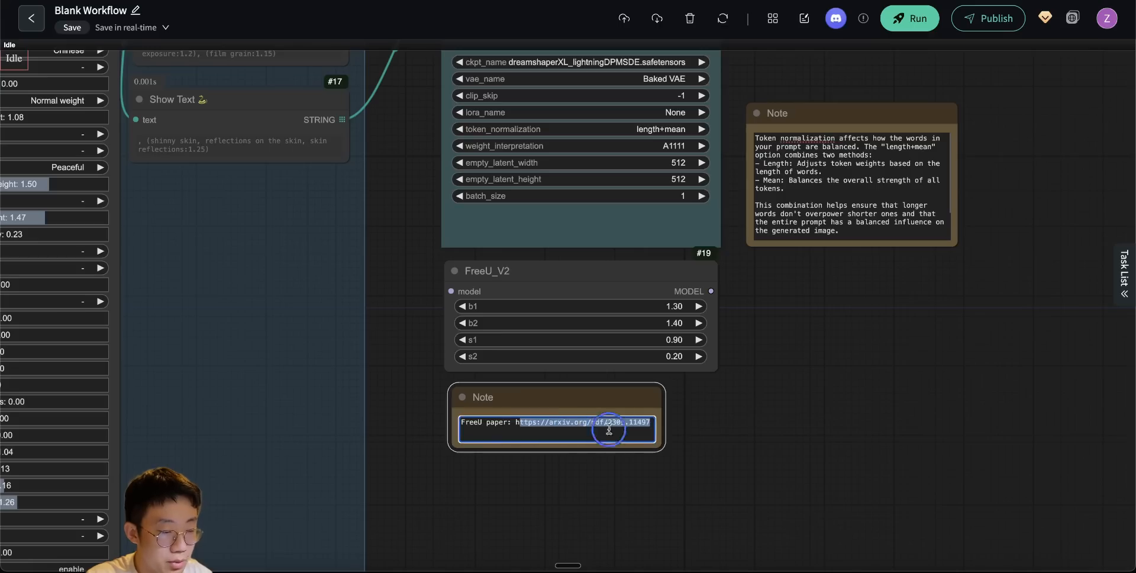
drag(514, 423, 654, 424)
click(749, 395)
scroll(794, 378, up, 5)
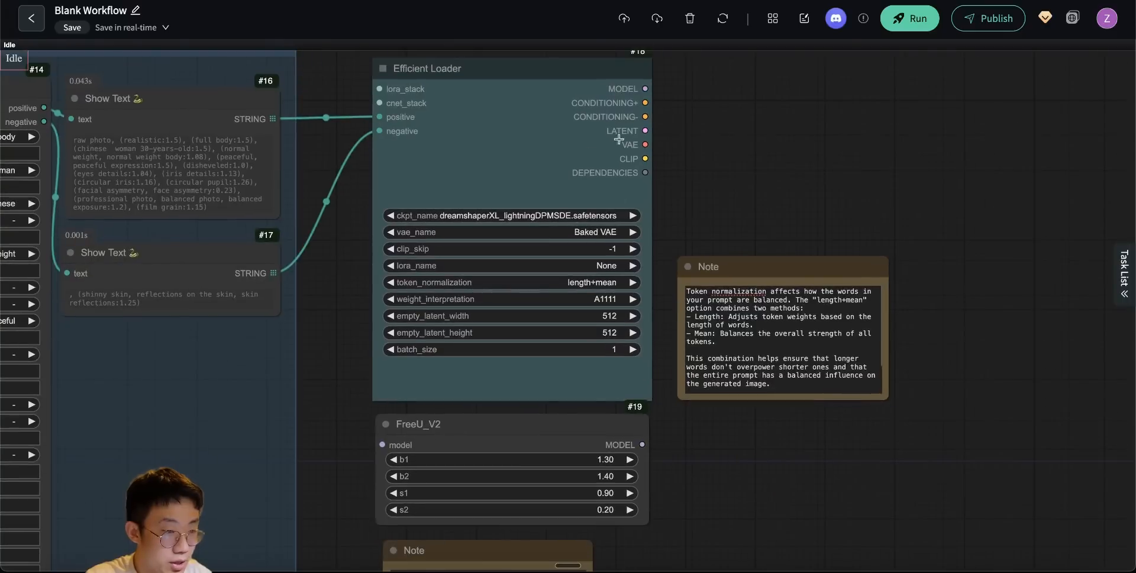
- Connect the Efficient Loader's model output to FreeU_V2 and gather both nodes and their notes in a group titled Load sdxl model
drag(645, 89, 382, 444)
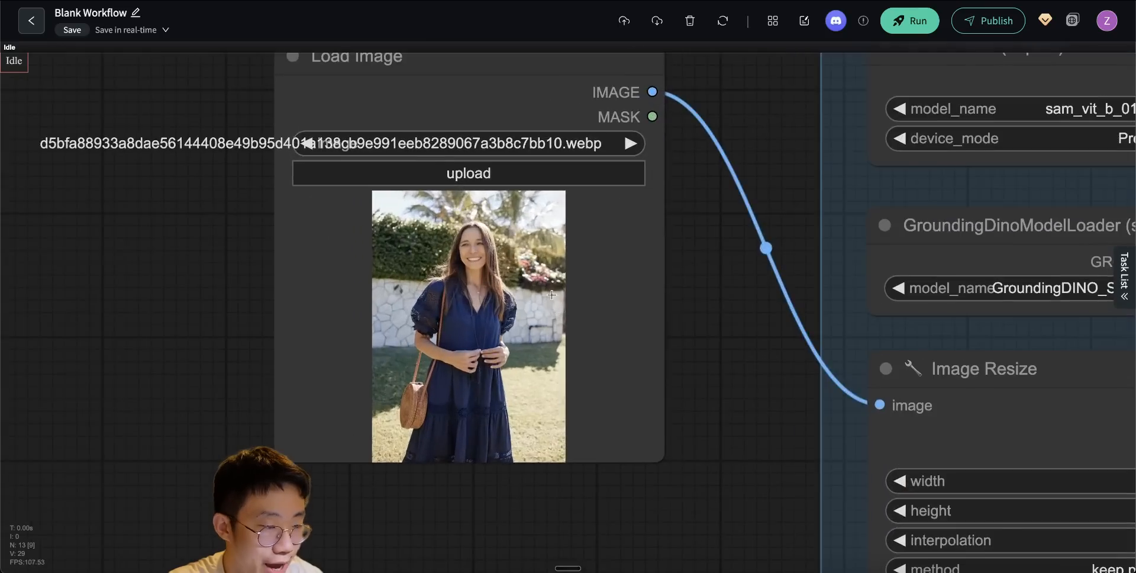
scroll(552, 294, up, 6)
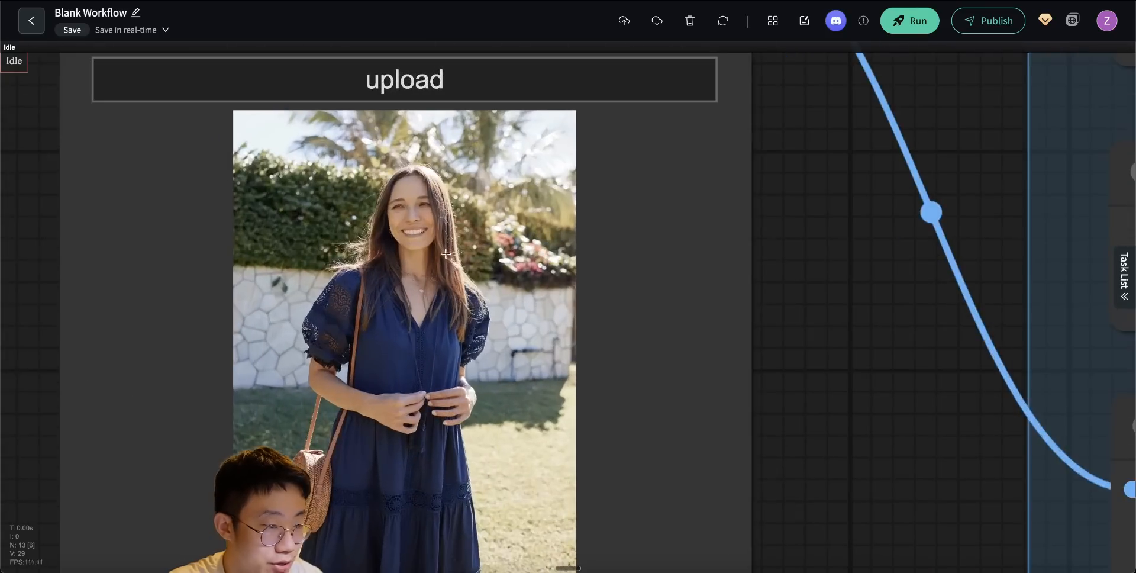
scroll(416, 289, down, 2)
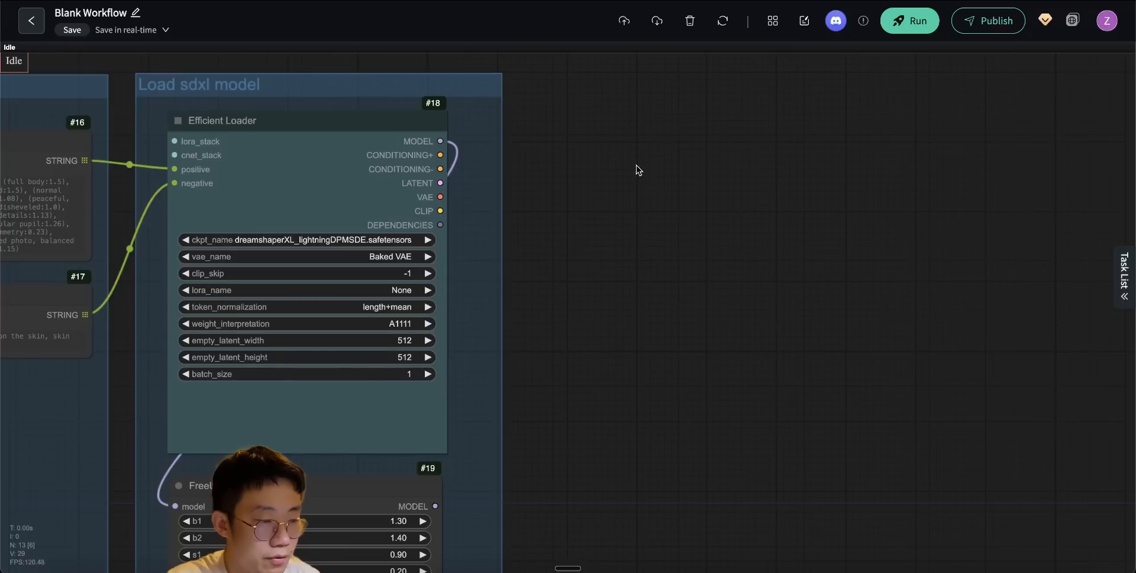
- Add an Apply ControlNet node beside the Load sdxl model group and connect the Efficient Loader's positive and negative conditioning to it
click(636, 168)
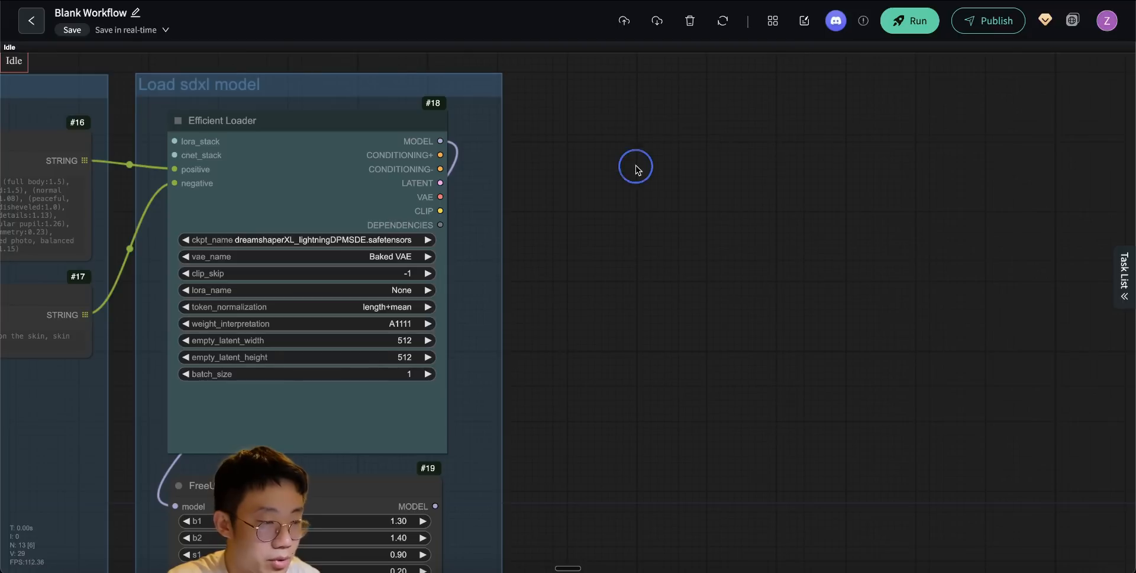
double_click(635, 167)
text(load)
key(BackSpace)
key(BackSpace)
key(BackSpace)
key(BackSpace)
text(apply contr)
click(628, 199)
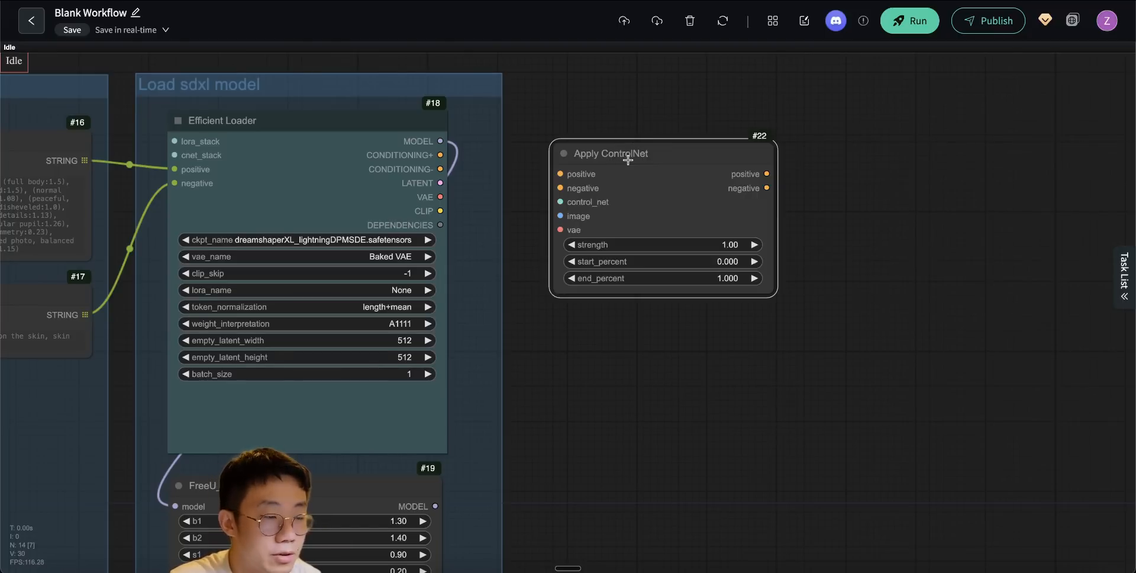
mouse_move(440, 155)
mouse_down()
mouse_move(559, 173)
mouse_move(474, 178)
mouse_move(557, 190)
mouse_move(578, 93)
mouse_up()
- Add a Load ControlNet Model node using control-lora-depth-rank256.safetensors above Apply ControlNet and connect it to the control_net input
text(load contr)
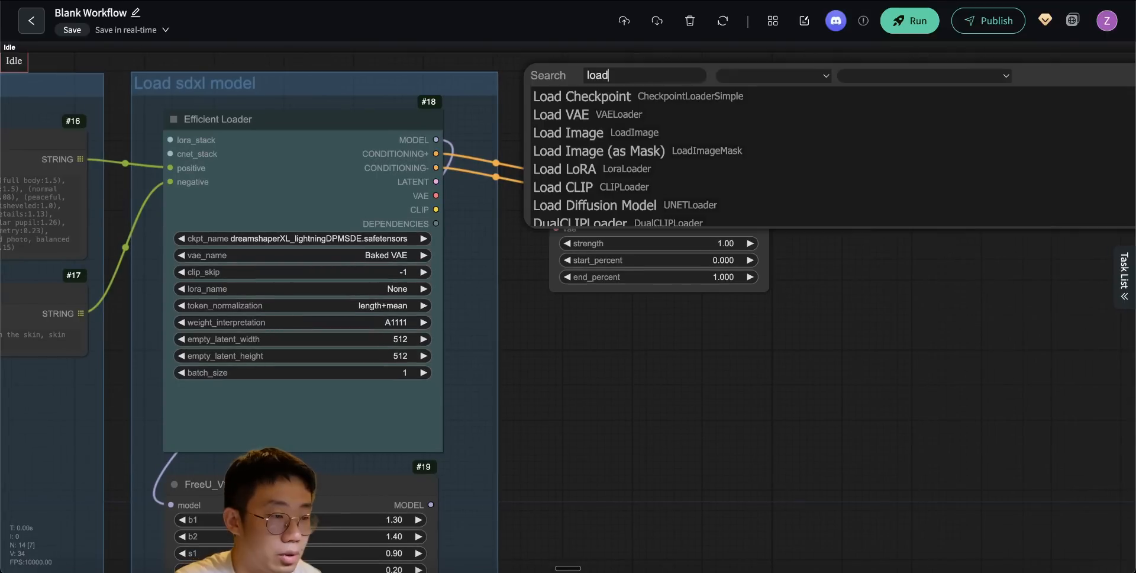
text(o)
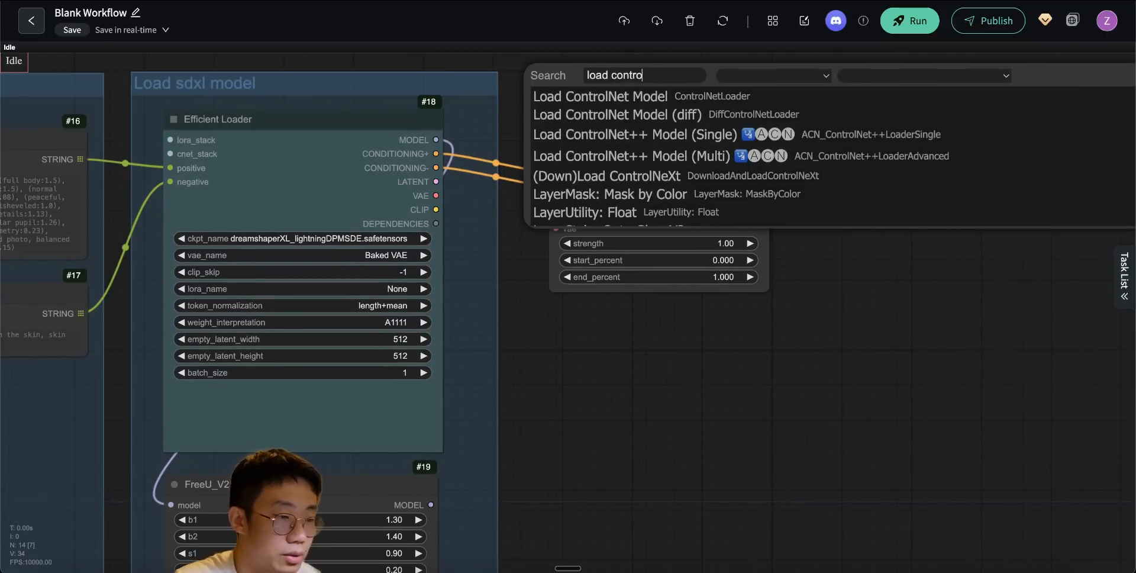
click(605, 96)
click(665, 108)
text(lora-)
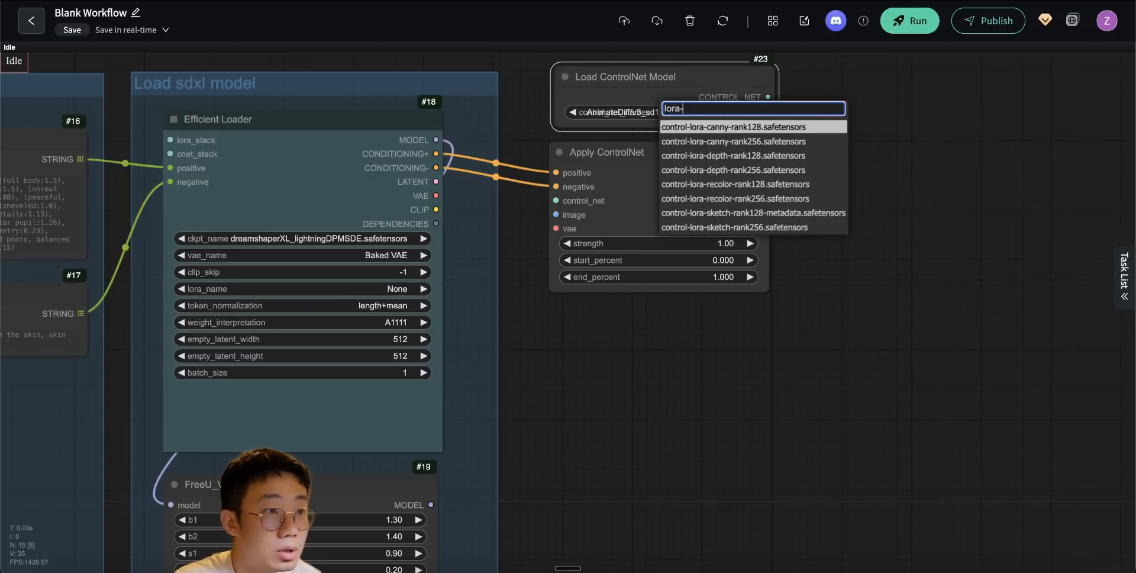
text(dep)
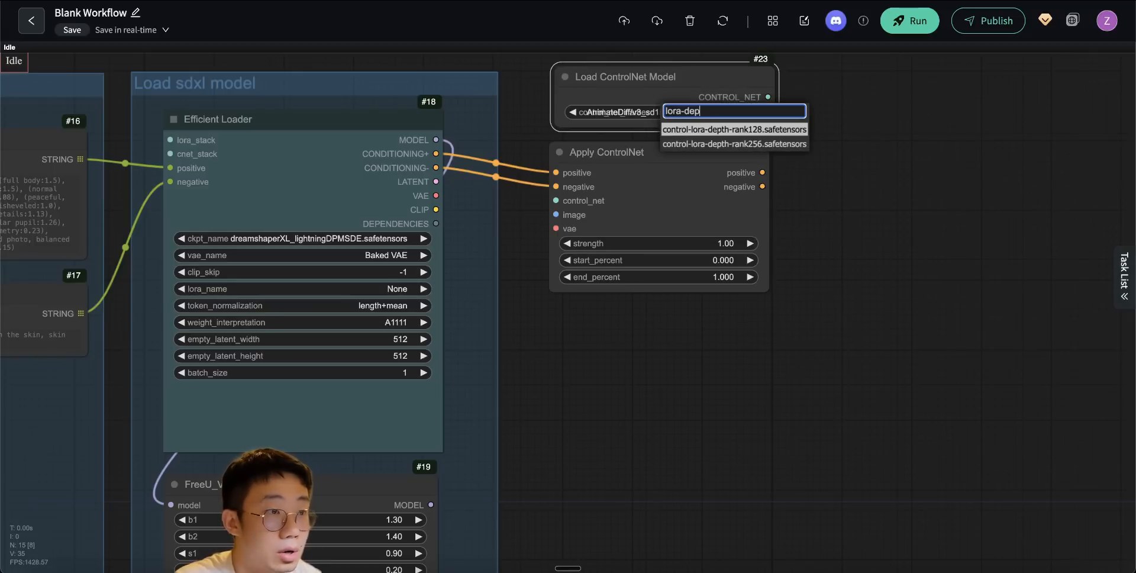
click(750, 145)
drag(707, 76, 701, 74)
drag(761, 95, 562, 287)
- Add a MiDaS Depth Map node below Apply ControlNet and set its resolution to 1024
text(midas)
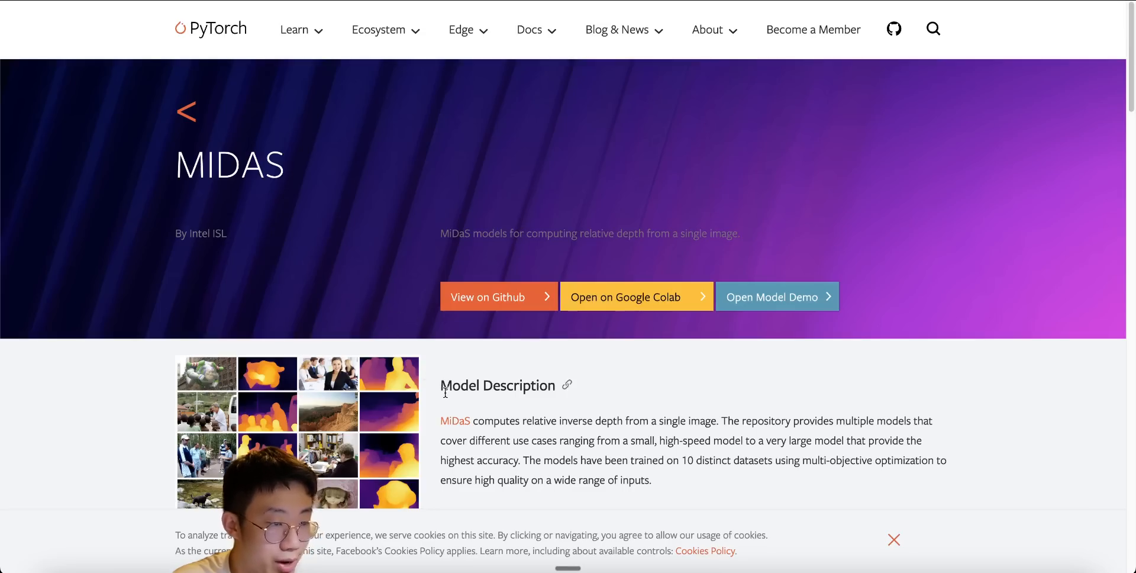
scroll(292, 271, down, 3)
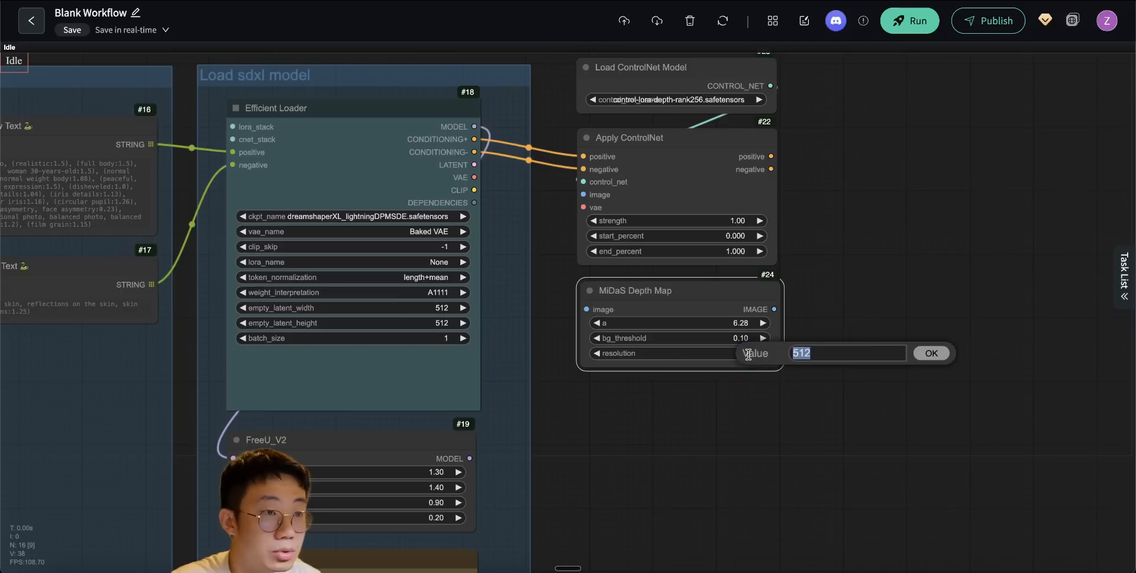
text(1024)
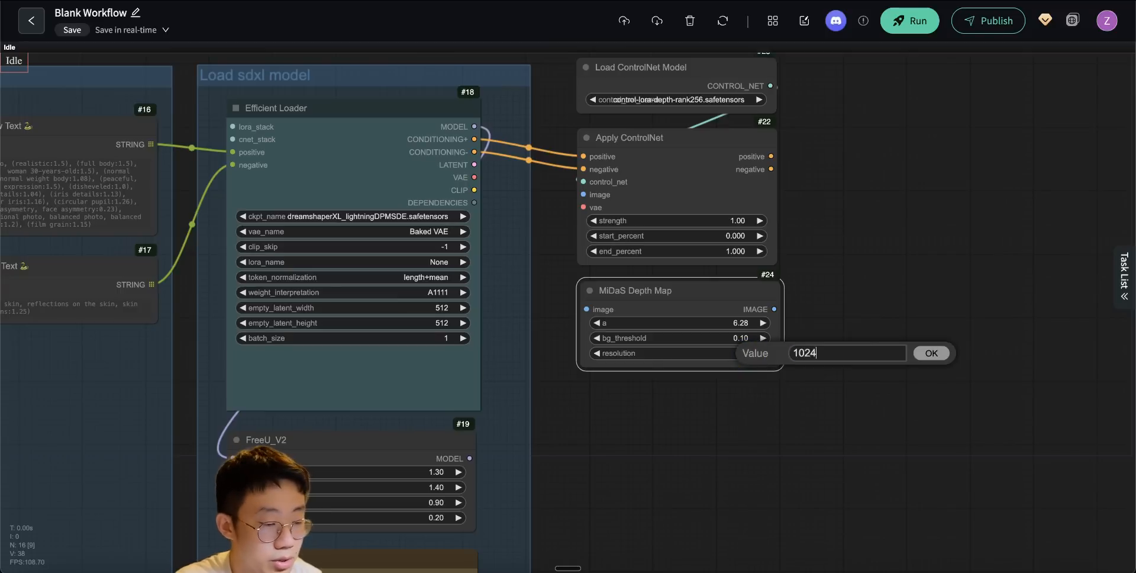
key(Return)
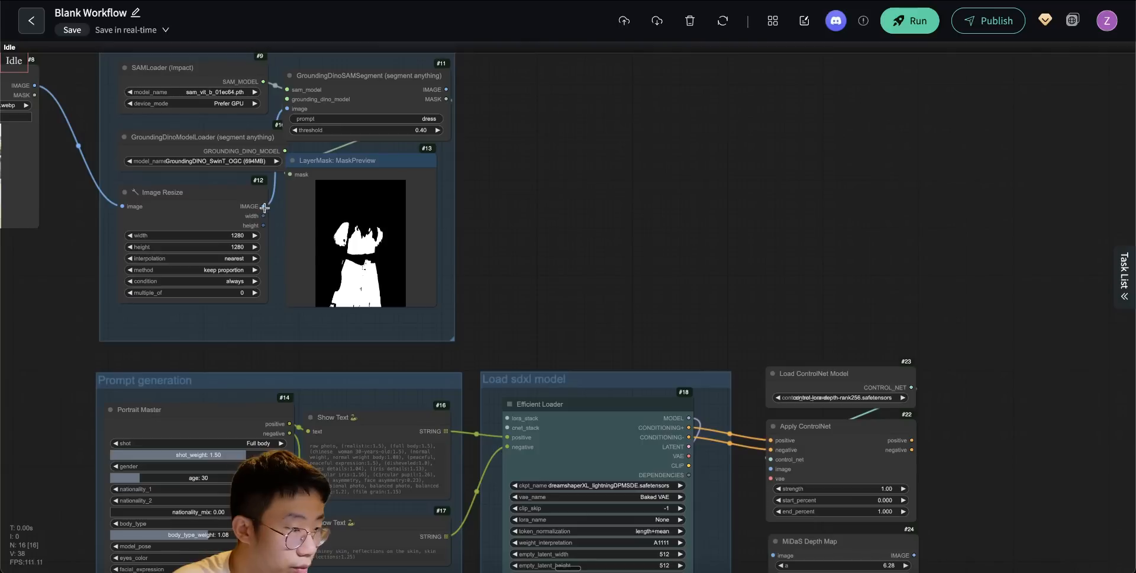
- Route the Image Resize node's image output through a Reroute into the MiDaS Depth Map's image input
drag(263, 206, 519, 302)
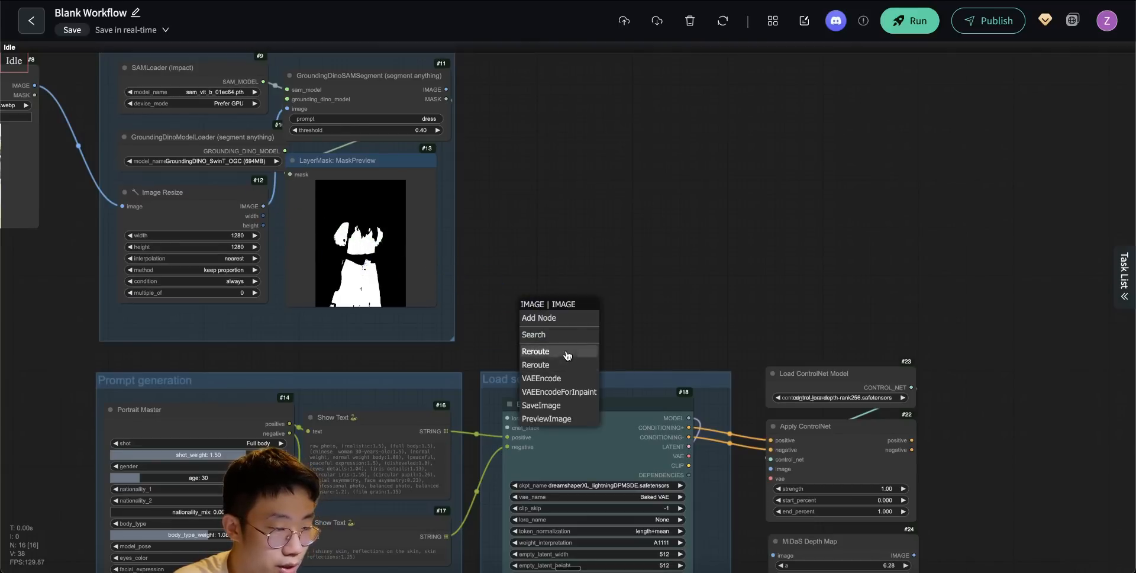
click(566, 353)
drag(668, 343, 527, 155)
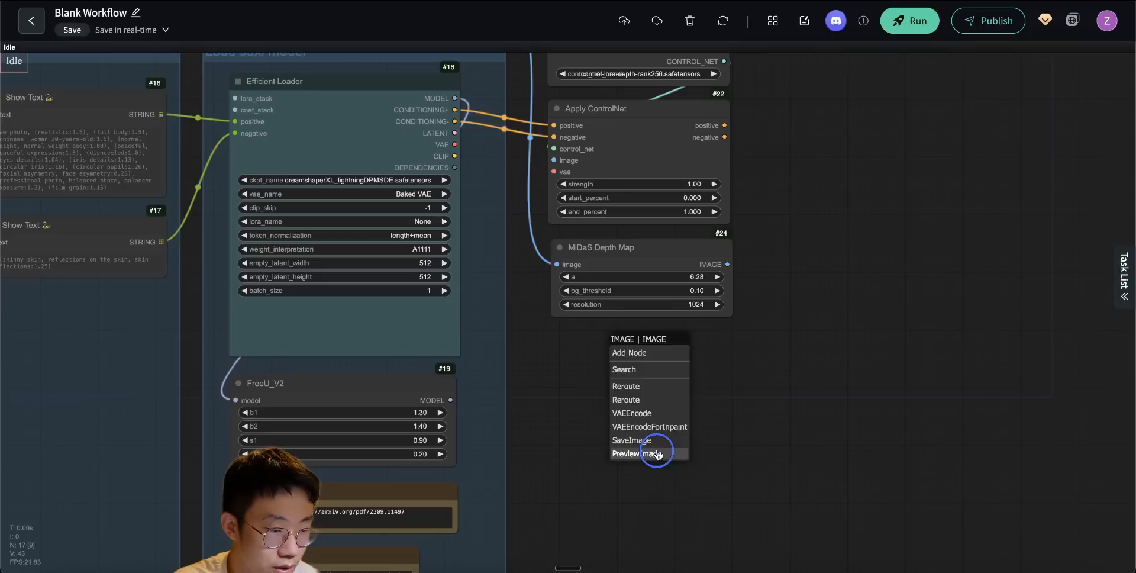
- Add a Preview Image node fed by MiDaS Depth Map, align it underneath and match its width
click(657, 453)
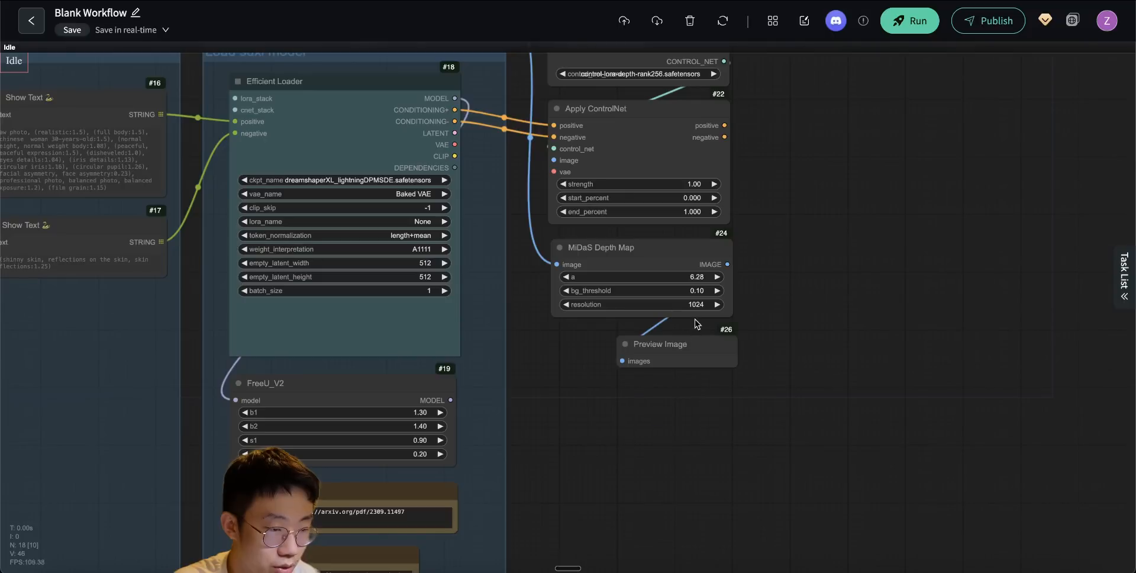
drag(679, 340, 609, 335)
drag(676, 365, 732, 379)
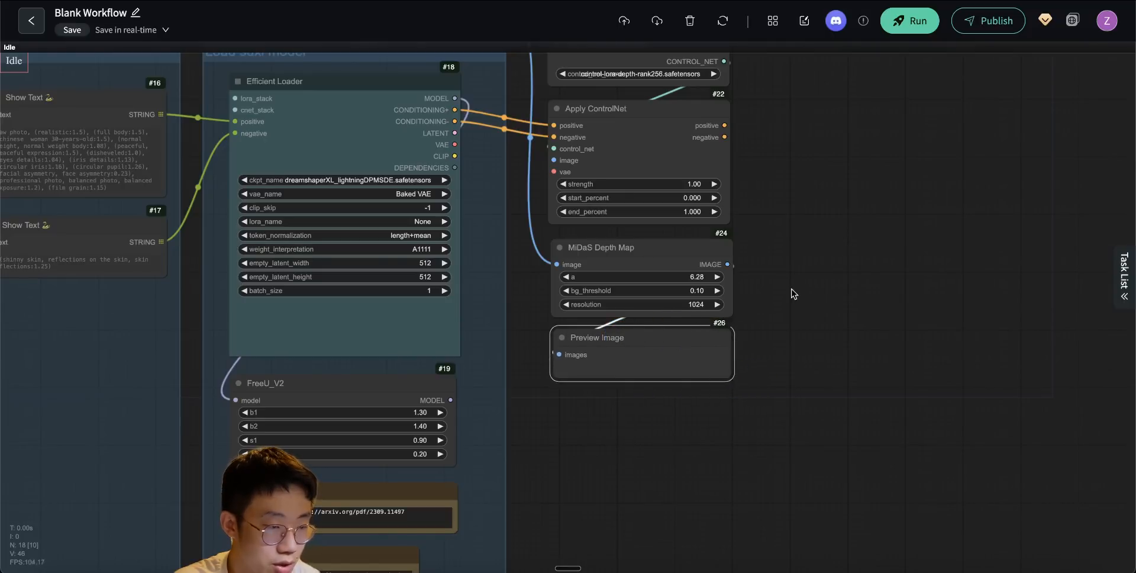
- Set the Apply ControlNet strength to 0.60 and examine the depth map in the Preview Image node
scroll(799, 197, up, 8)
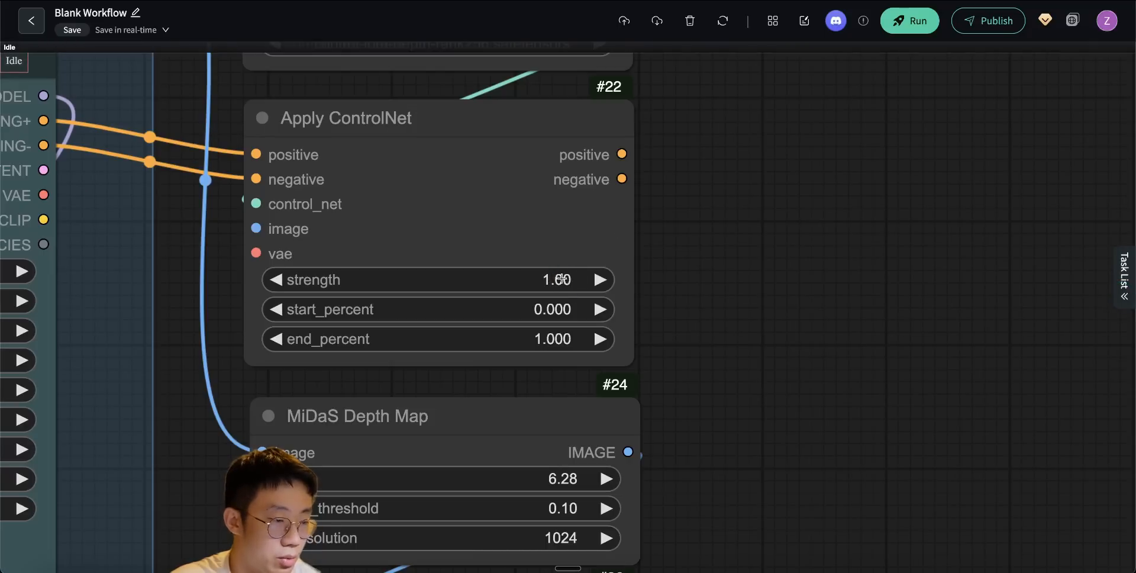
click(562, 278)
text(0.6)
key(Return)
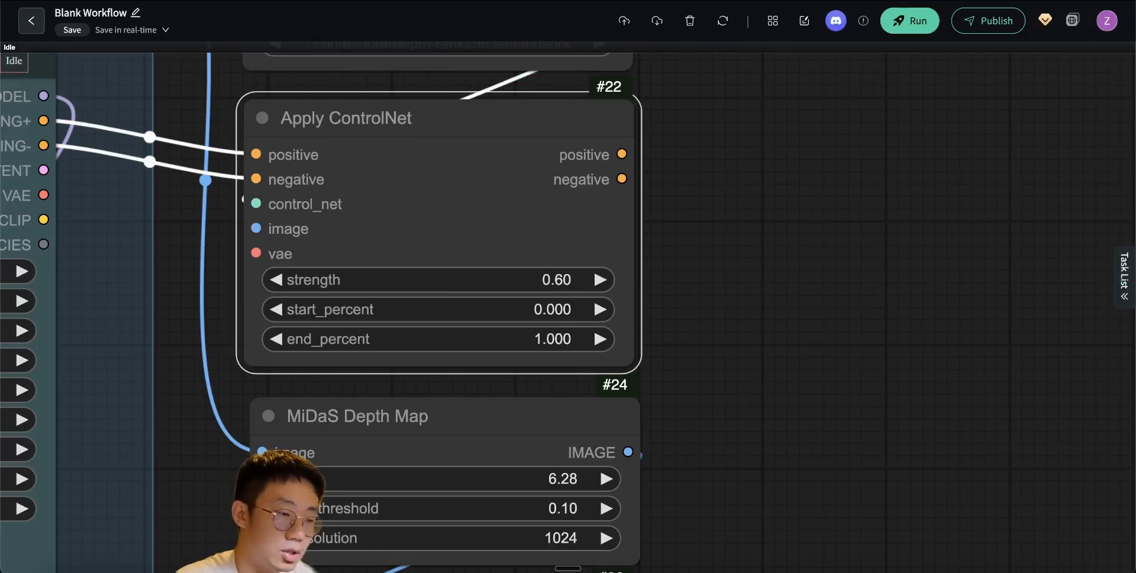
scroll(657, 228, down, 7)
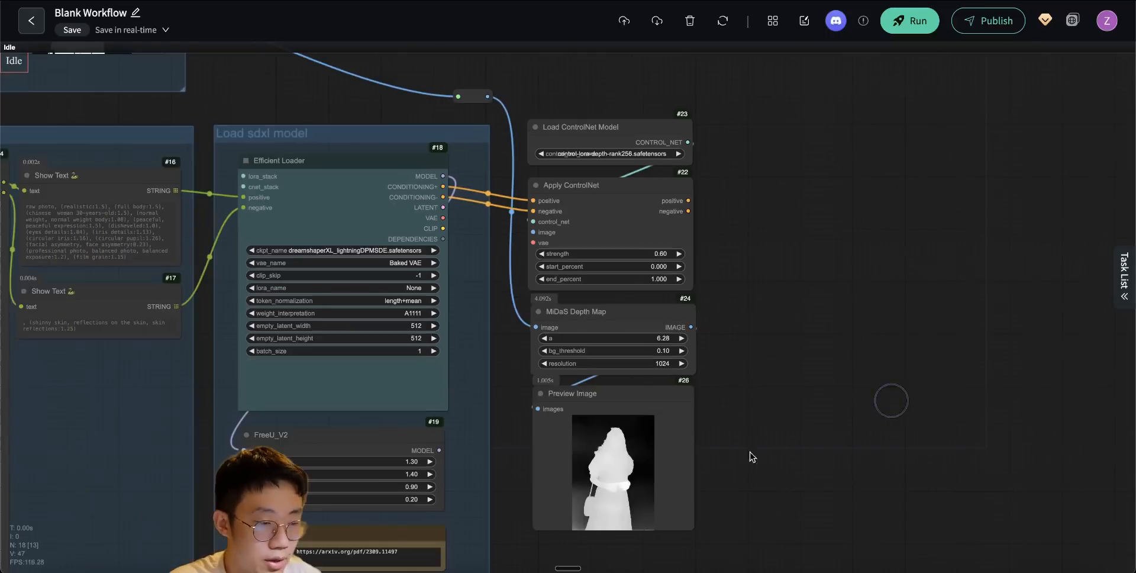
scroll(715, 454, up, 12)
drag(737, 425, 793, 234)
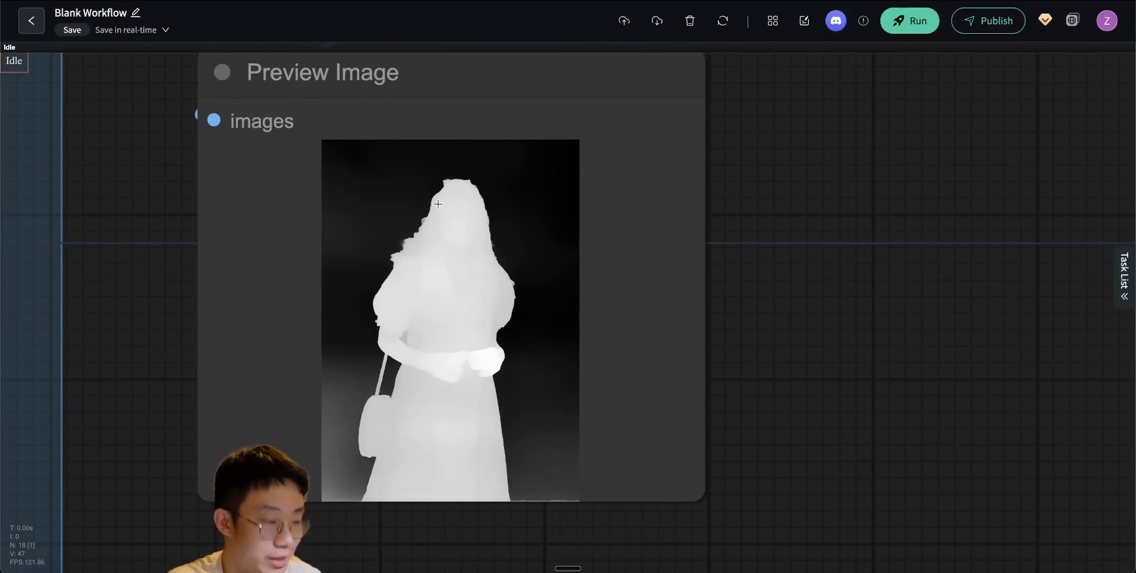
scroll(745, 342, down, 11)
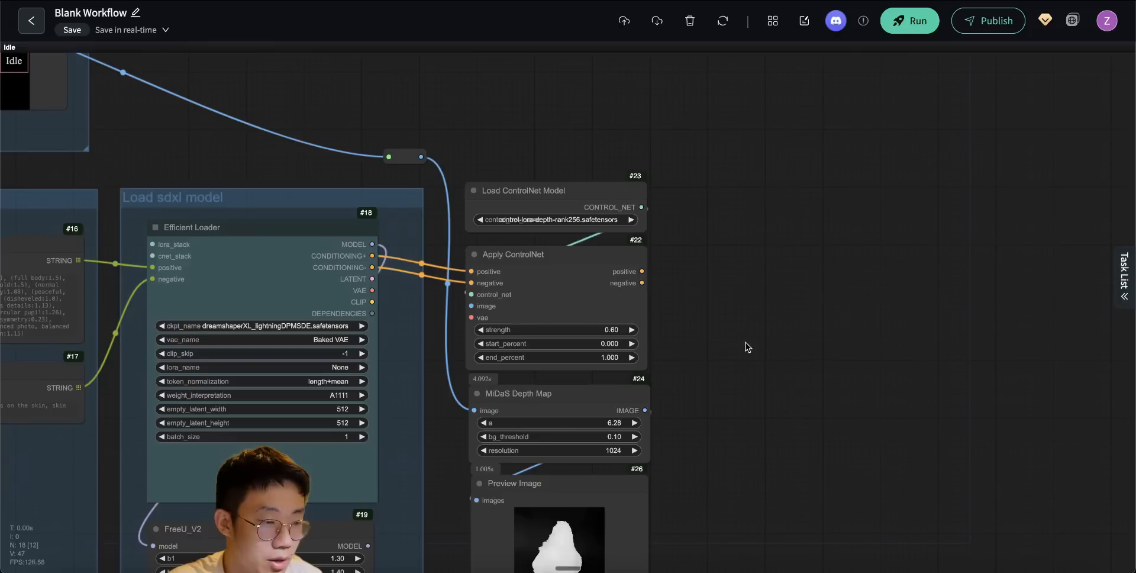
- Add a second Apply ControlNet node beside the first and connect the first node's positive and negative outputs to it
double_click(717, 271)
text(apply)
click(713, 302)
drag(641, 271, 701, 282)
drag(778, 245, 759, 248)
- Add a Realistic Lineart node below the second Apply ControlNet, set its resolution to 1024 and connect the rerouted image to it
drag(722, 419, 716, 323)
double_click(703, 375)
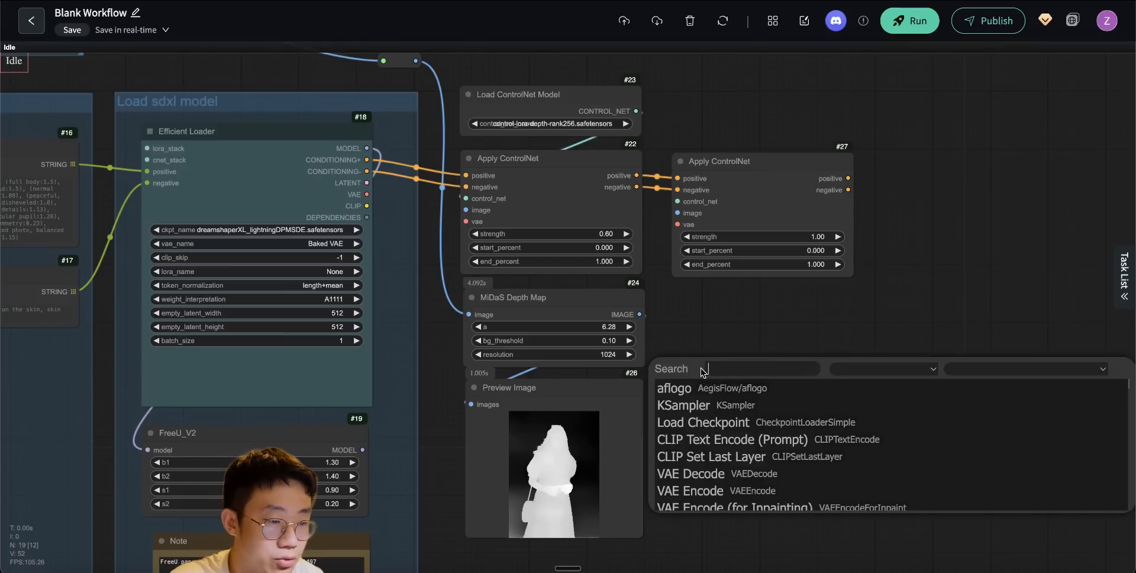
text(realistic)
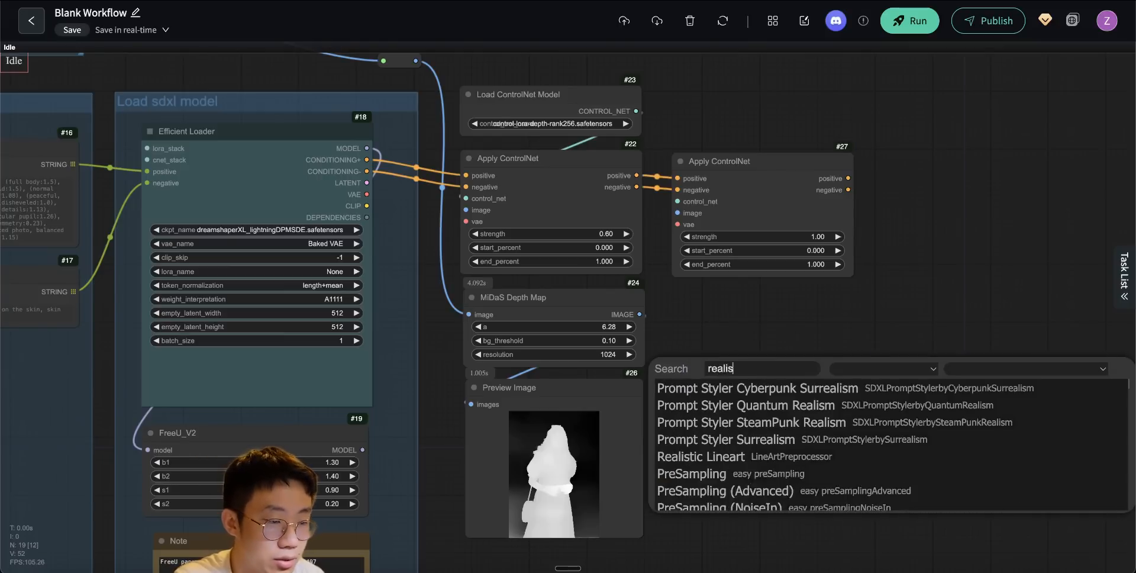
click(701, 387)
click(822, 350)
text(102)
key(Return)
drag(719, 420, 748, 400)
drag(455, 117, 720, 381)
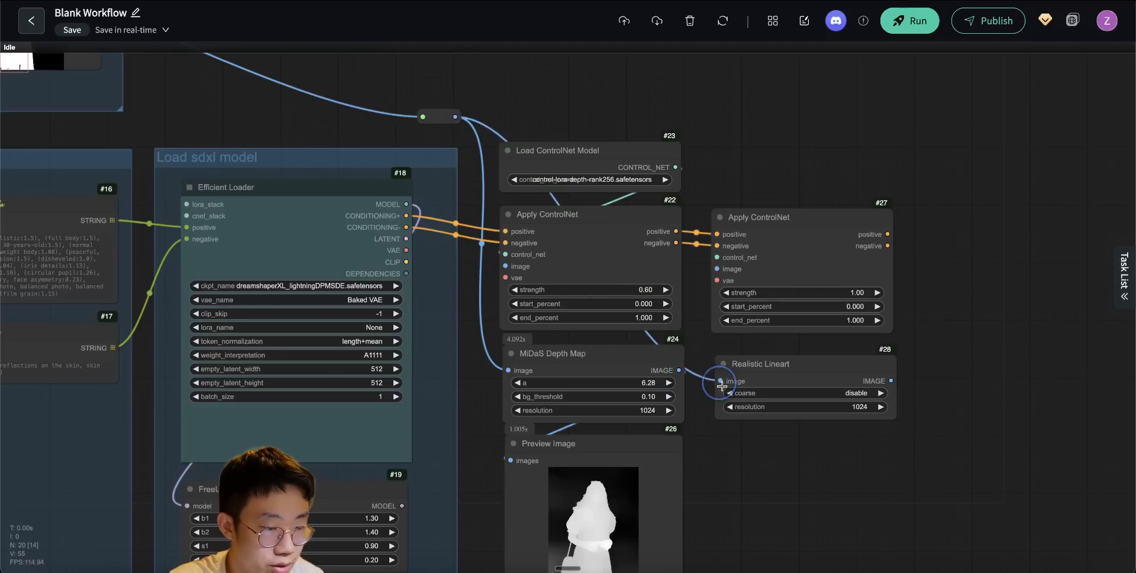
- Add a Preview Image node for the Realistic Lineart output and place it directly underneath
drag(778, 468, 709, 416)
drag(810, 321, 669, 386)
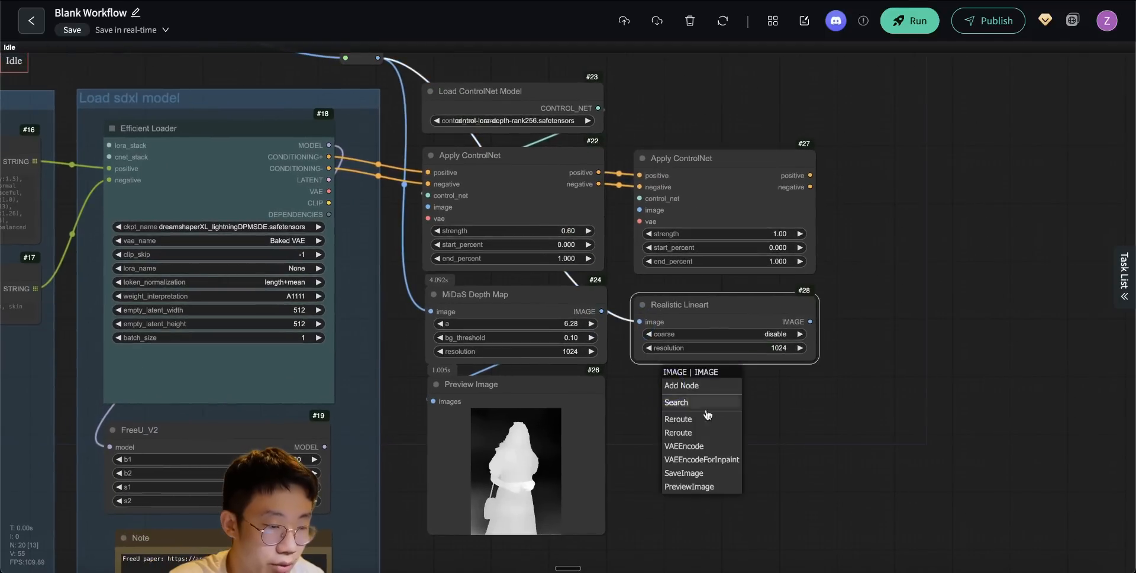
click(687, 486)
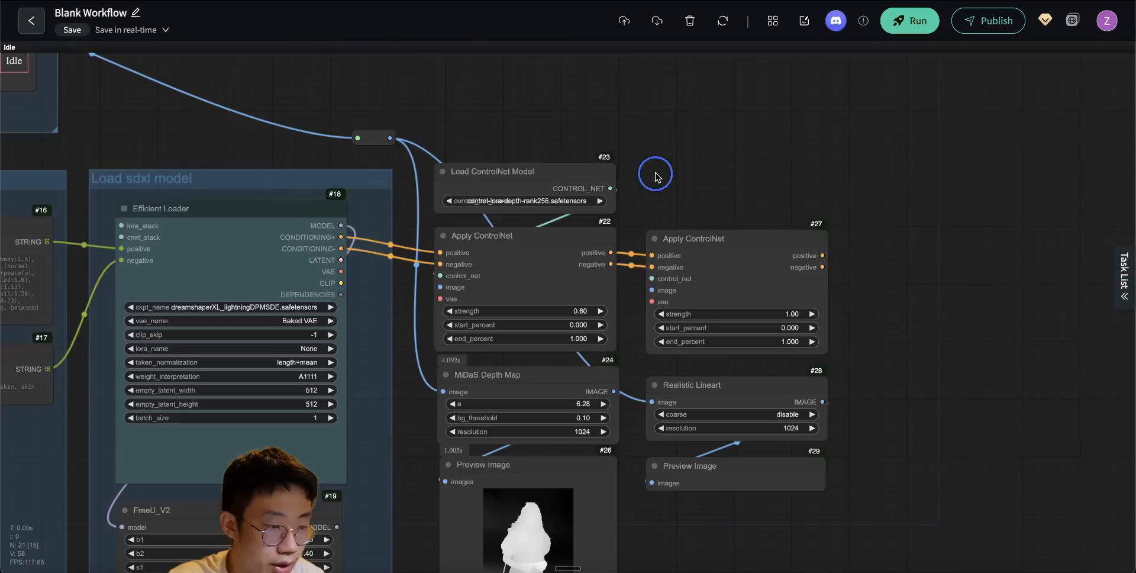
- Add a Load ControlNet Model node using control-lora-canny-rank256.safetensors and connect it and the Realistic Lineart image to the second Apply ControlNet
double_click(655, 174)
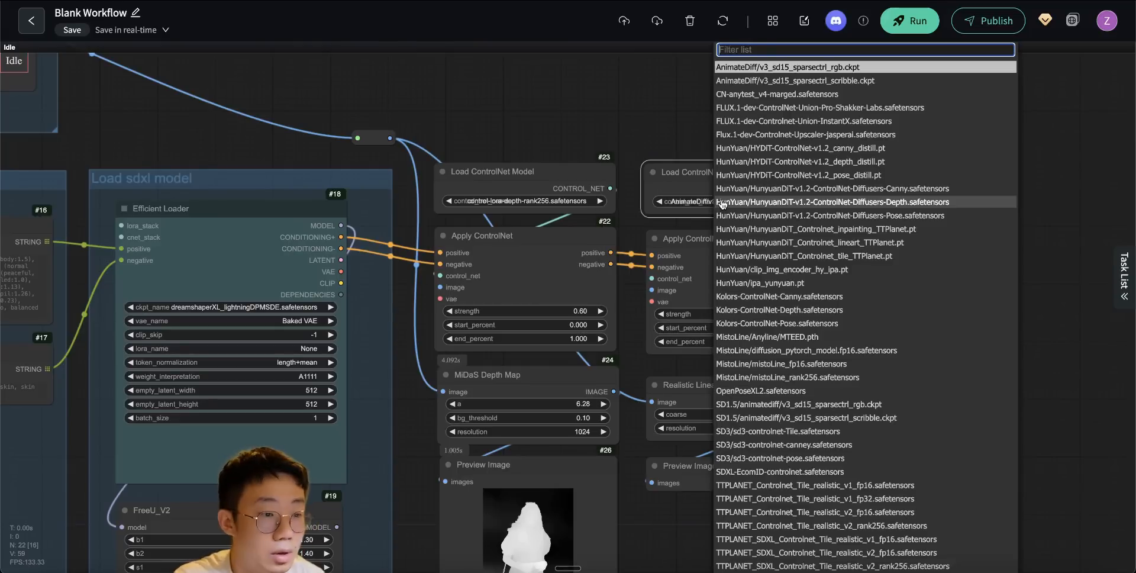
text(lora-c)
key(Down)
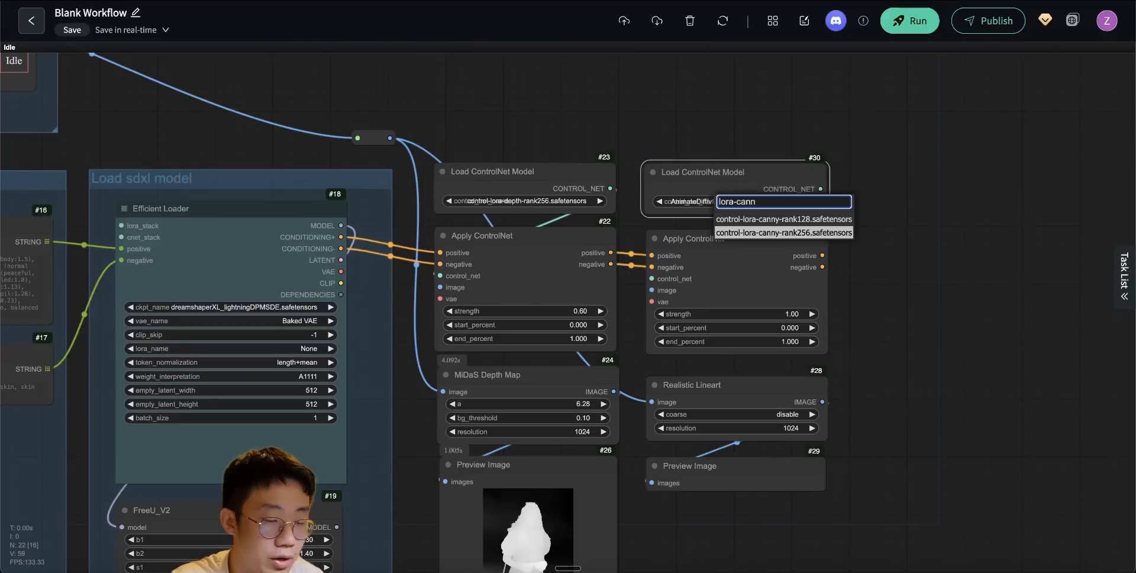
key(Return)
drag(822, 401, 651, 289)
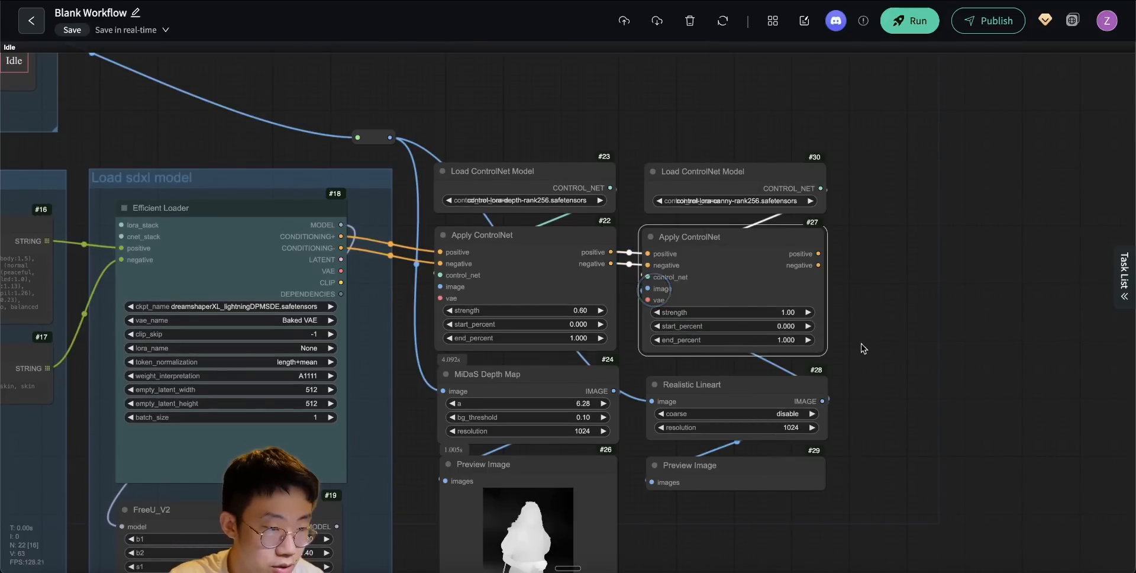
- Set the second Apply ControlNet's strength to 0.50
scroll(870, 340, up, 9)
click(669, 286)
text(0.5)
key(Return)
scroll(731, 375, down, 5)
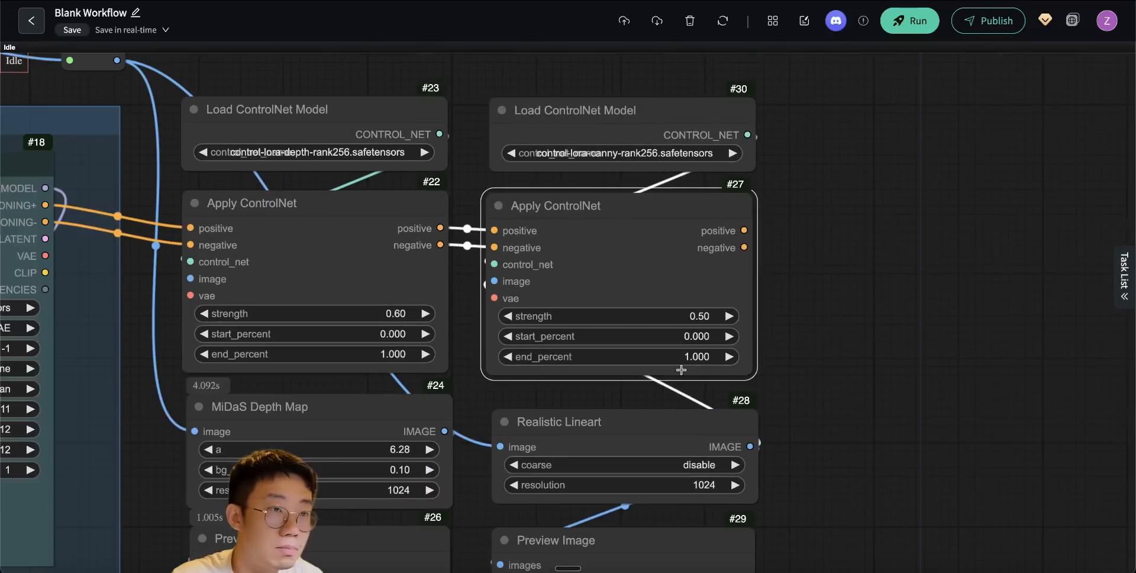
- Run the workflow and examine the lineart preview alongside the depth map preview
drag(817, 447, 758, 298)
scroll(781, 353, down, 4)
click(908, 21)
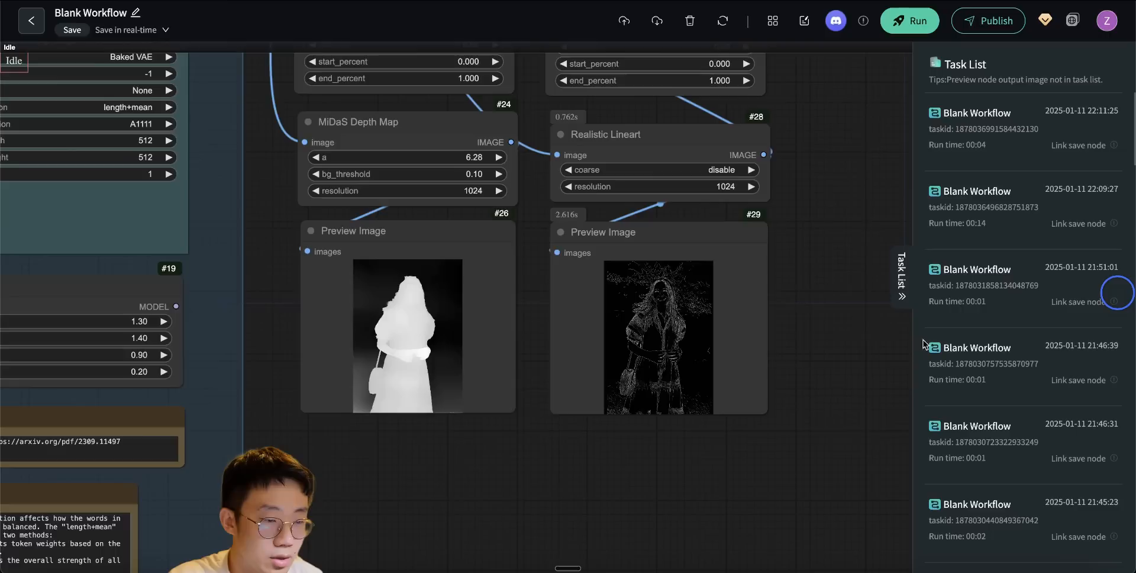
scroll(800, 334, up, 6)
drag(799, 368, 985, 363)
scroll(555, 421, up, 3)
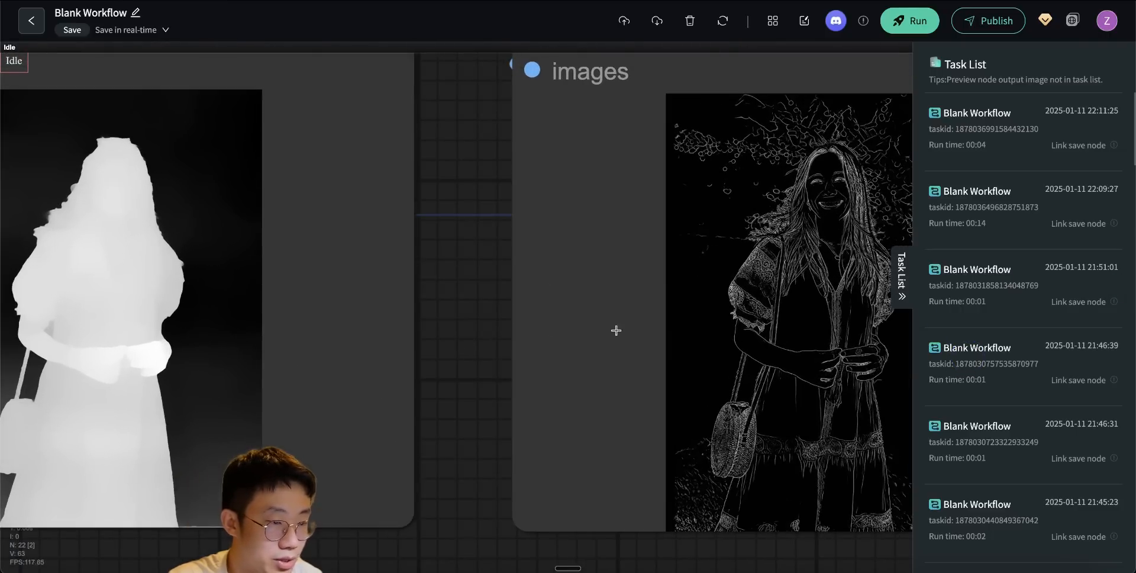
scroll(556, 451, down, 5)
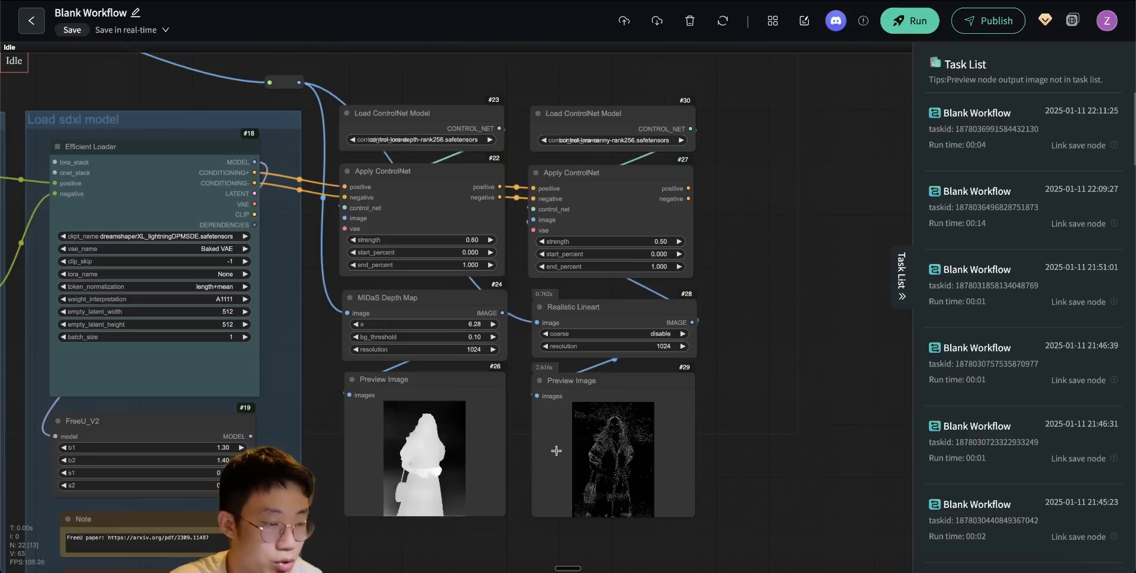
- Gather the ControlNet nodes in a group titled Controlnet and add a KSampler (Efficient) node beside it
scroll(648, 277, down, 4)
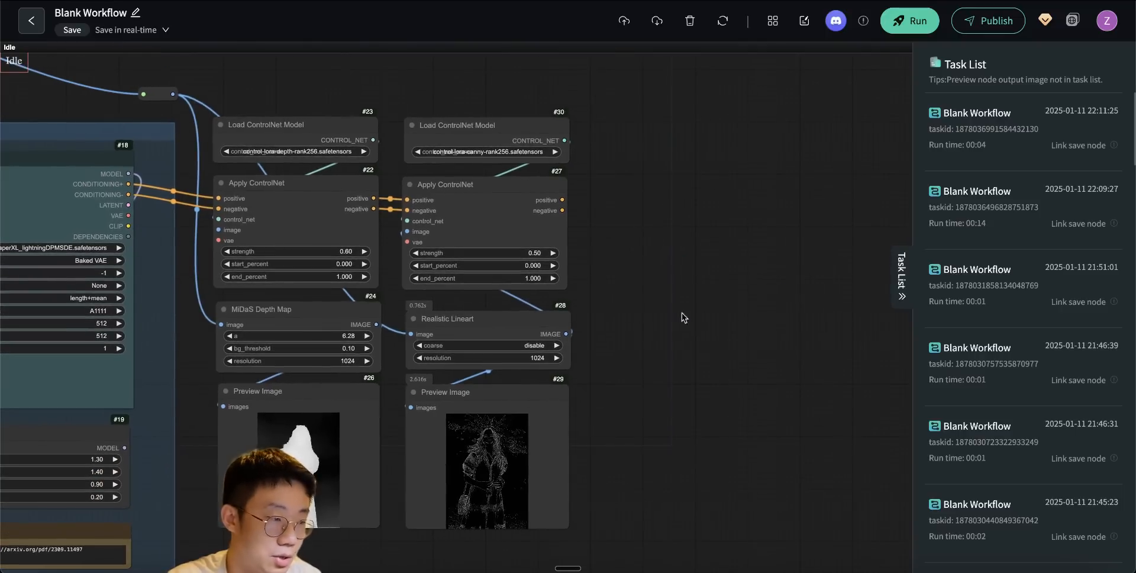
drag(676, 272, 627, 279)
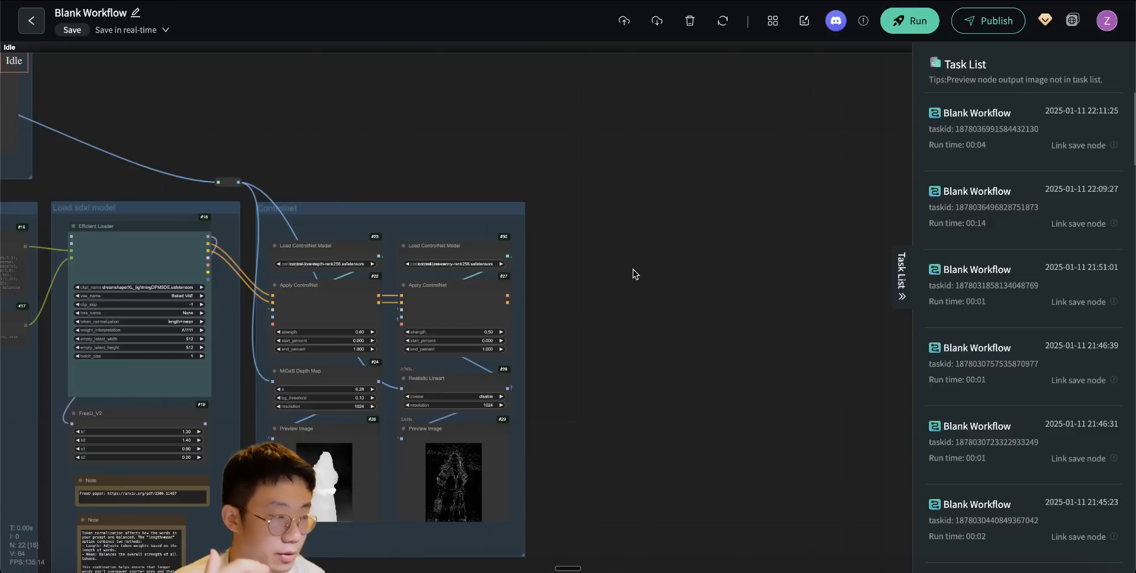
double_click(592, 245)
text(ksampler (eff)
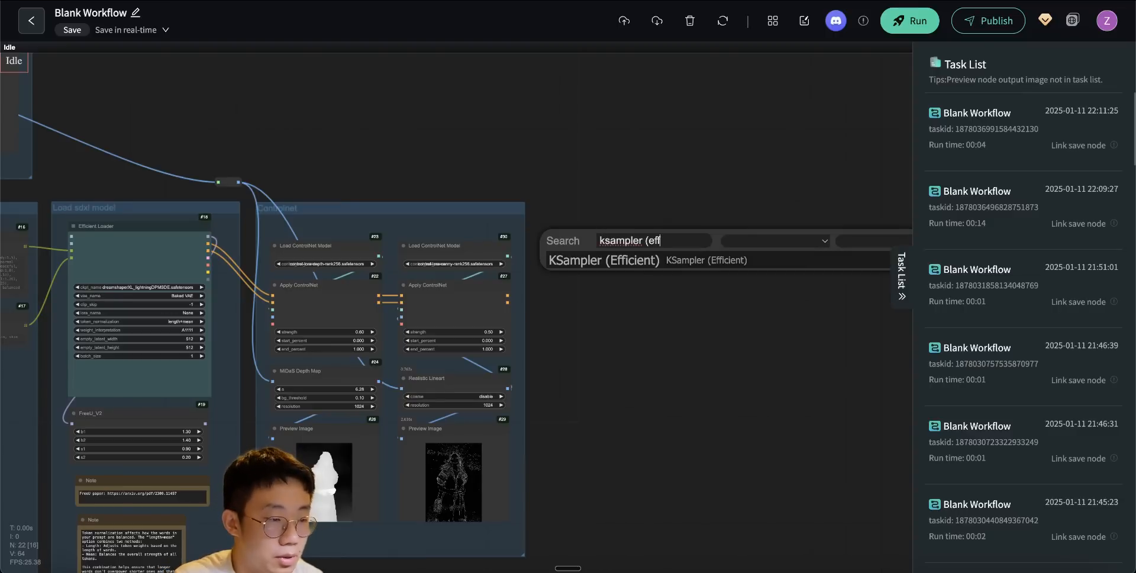
click(597, 263)
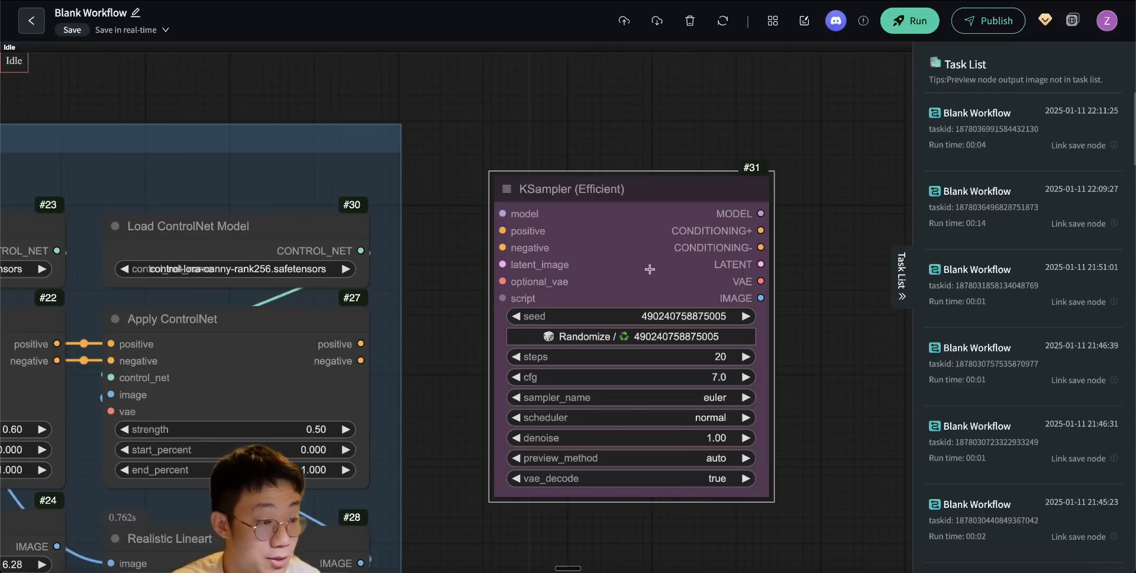
- Connect KSampler (Efficient) to the second Apply ControlNet's positive and negative outputs, FreeU_V2's model and the Efficient Loader's VAE
drag(347, 284, 466, 187)
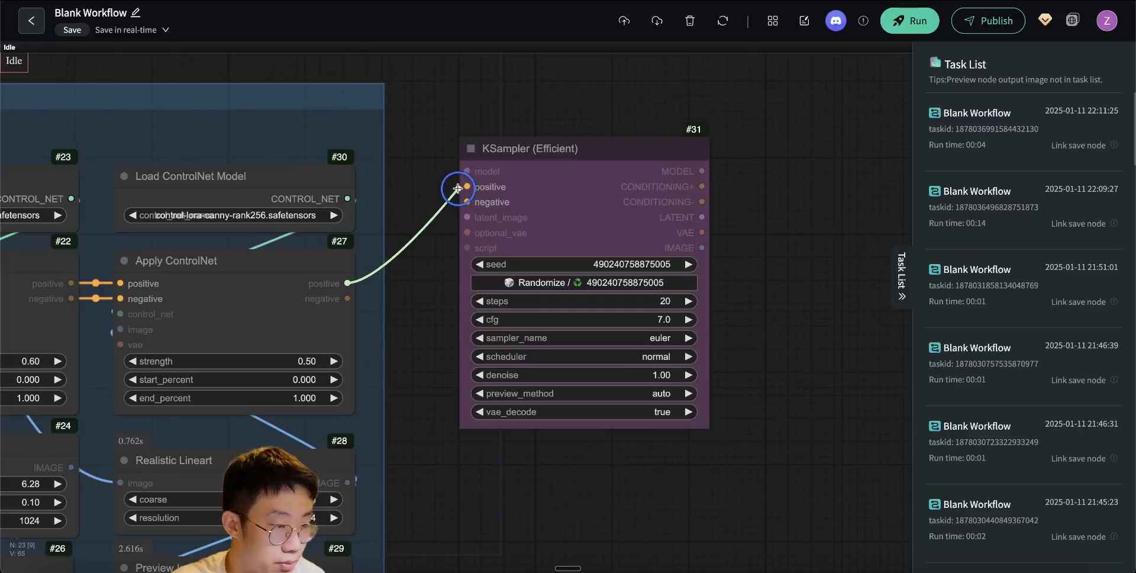
drag(348, 298, 467, 202)
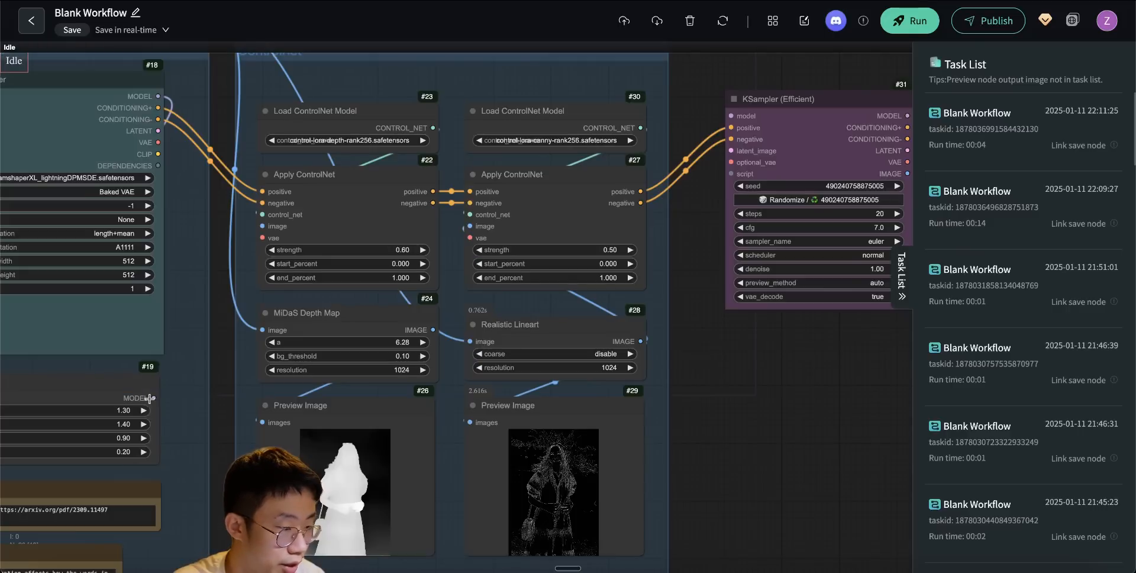
drag(154, 397, 732, 116)
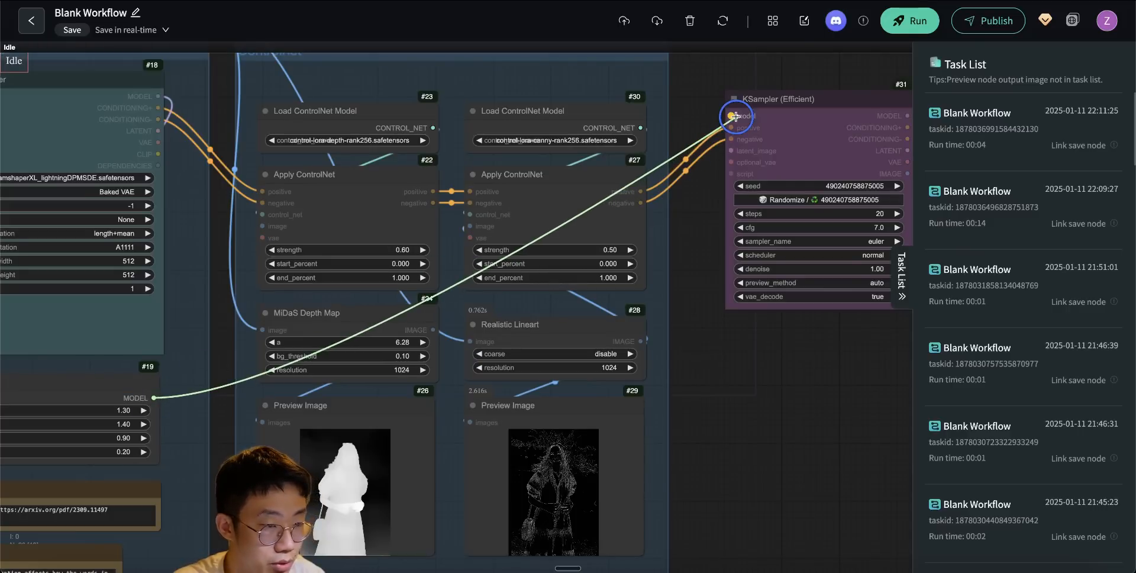
drag(661, 281, 680, 325)
drag(179, 188, 769, 208)
drag(774, 221, 610, 176)
scroll(596, 170, up, 5)
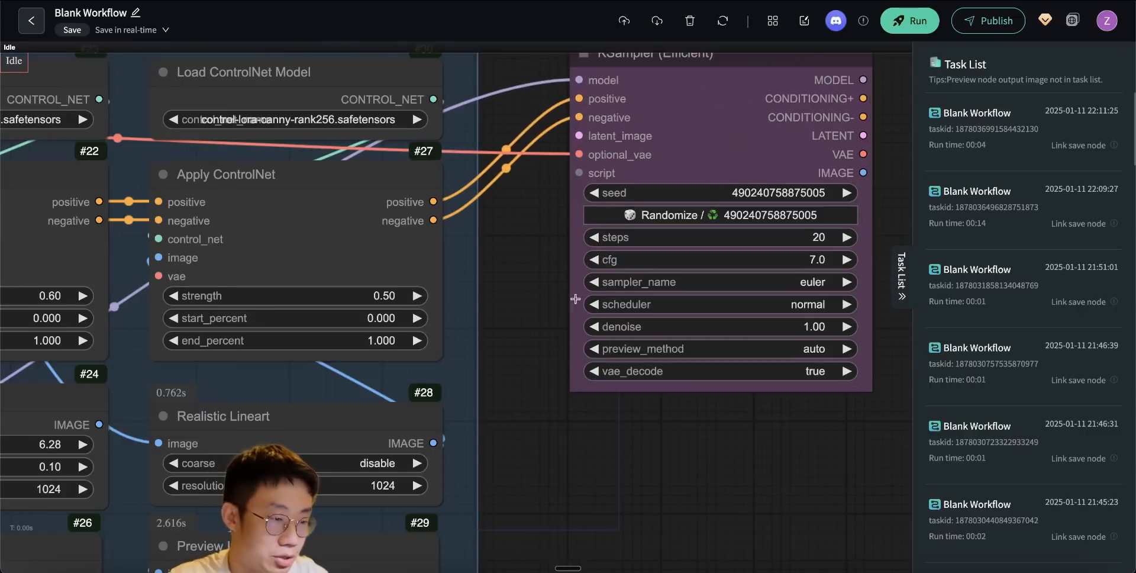
- Add a VAE Encode node below KSampler (Efficient) and connect the rerouted image to its pixels input
double_click(594, 440)
text(enc)
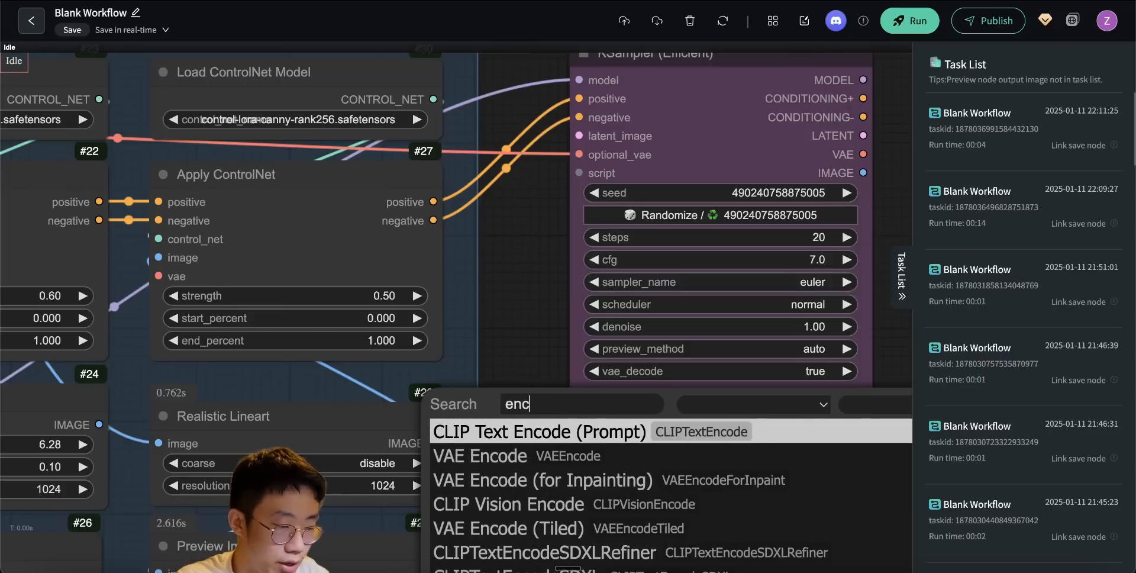
text(o)
click(594, 455)
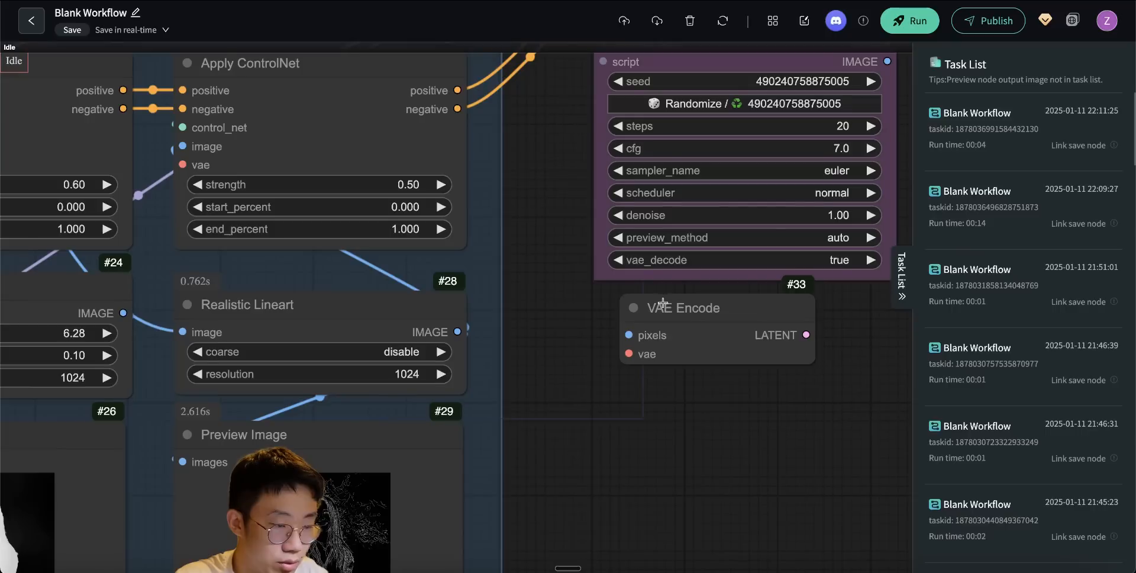
drag(663, 303, 629, 339)
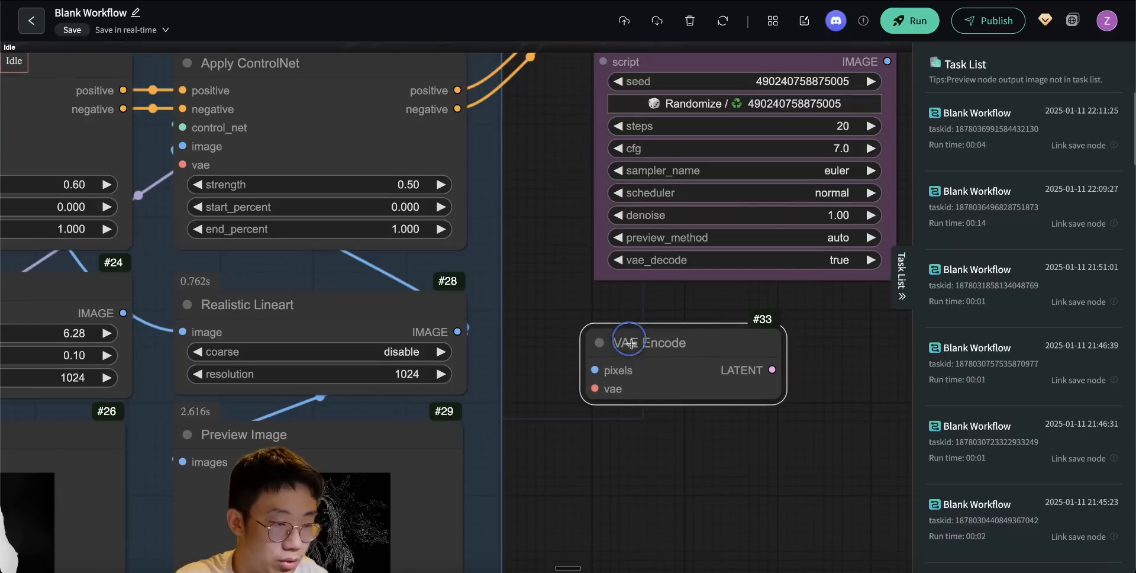
drag(625, 472, 595, 359)
- Add a Set Latent Noise Mask node beside VAE Encode and connect VAE Encode's latent output to it
scroll(595, 361, down, 4)
double_click(691, 301)
text(set laten)
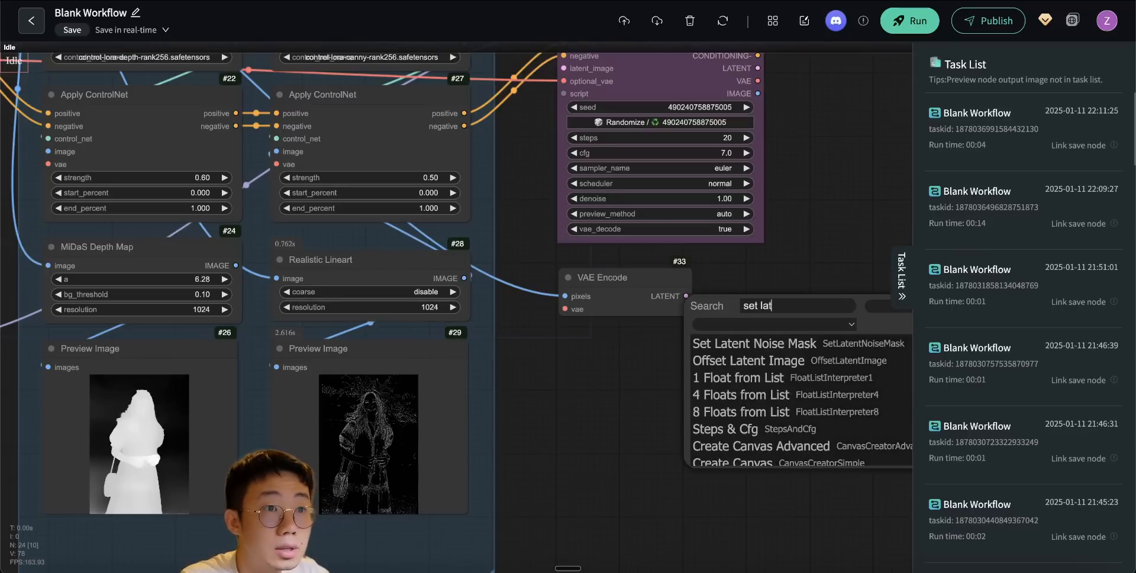
text(t no)
click(742, 342)
drag(566, 386, 893, 333)
scroll(786, 334, down, 3)
scroll(786, 338, down, 1)
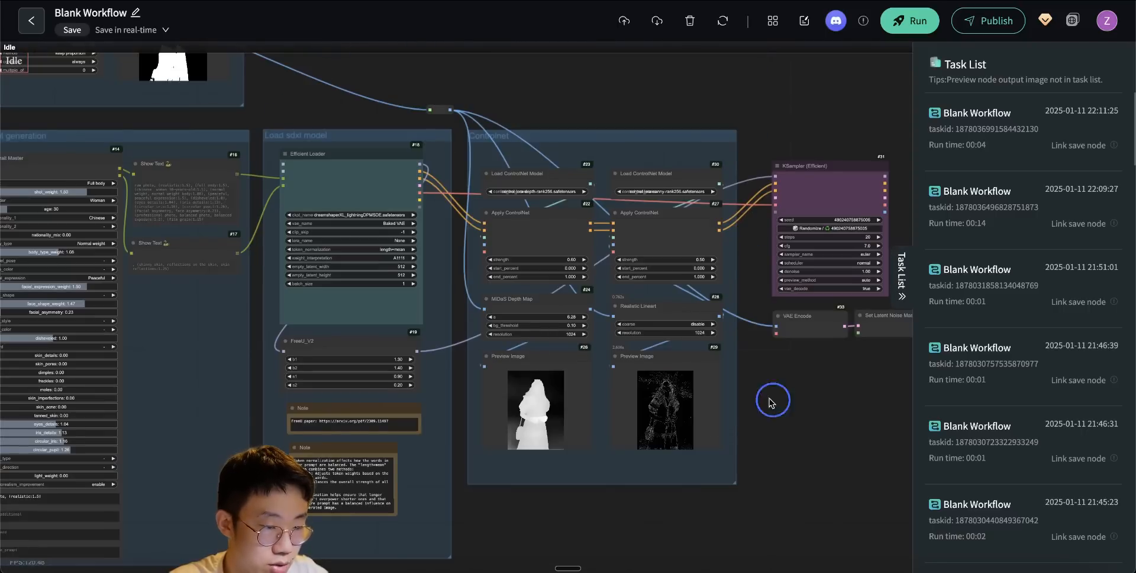
- Add an Invert Mask node fed by the GroundingDinoSAMSegment mask, and connect Set Latent Noise Mask's latent output to KSampler (Efficient)'s latent_image
scroll(769, 398, up, 2)
scroll(734, 359, up, 5)
double_click(660, 345)
text(invert mas)
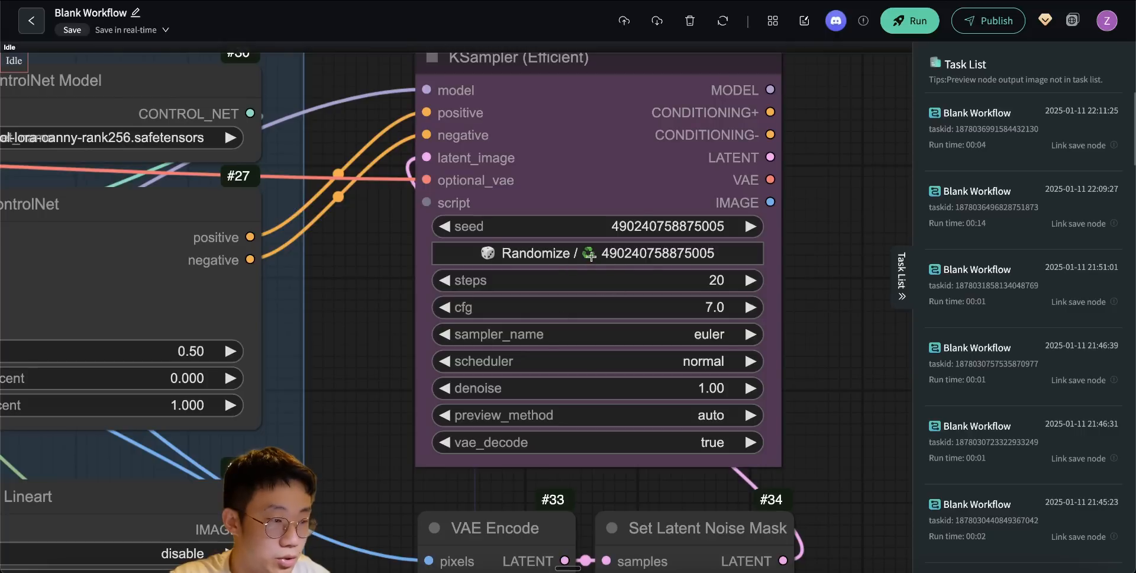
drag(788, 312, 782, 355)
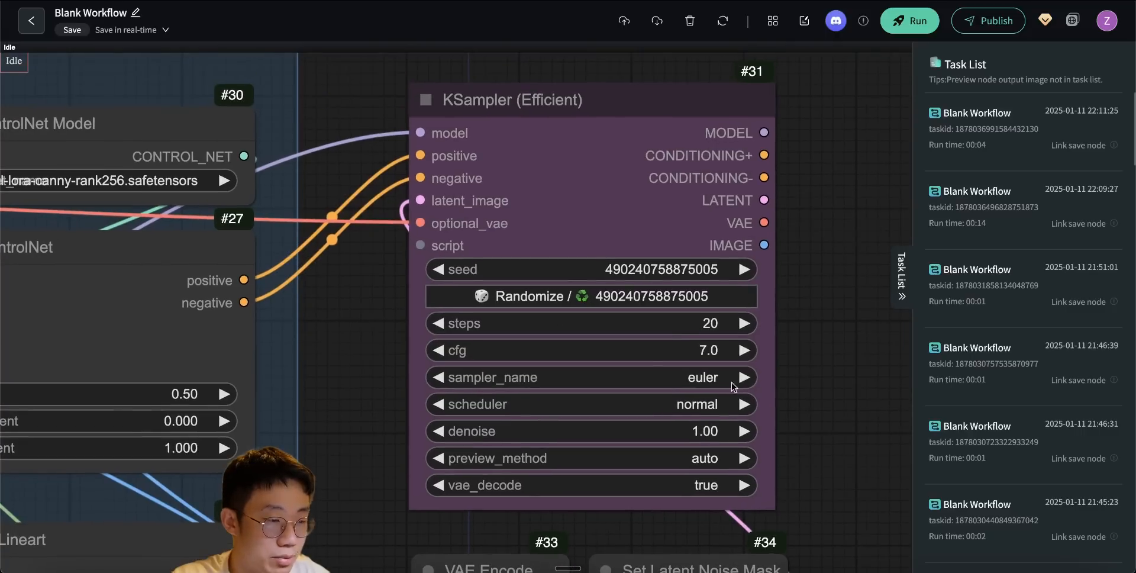
- Set the sampling steps of KSampler (Efficient) to 5
click(709, 323)
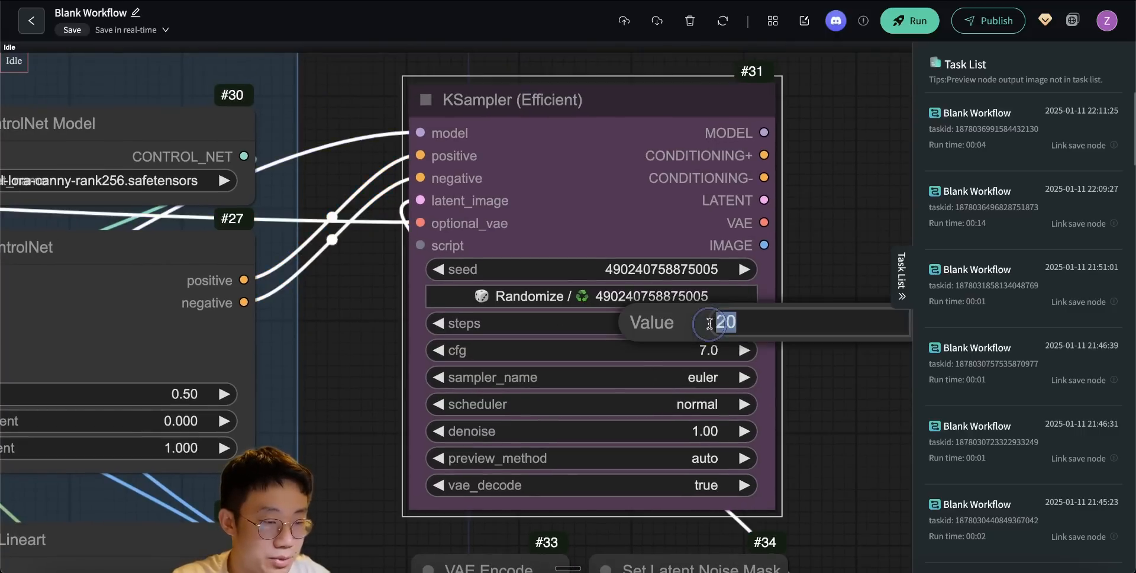
text(5)
key(Return)
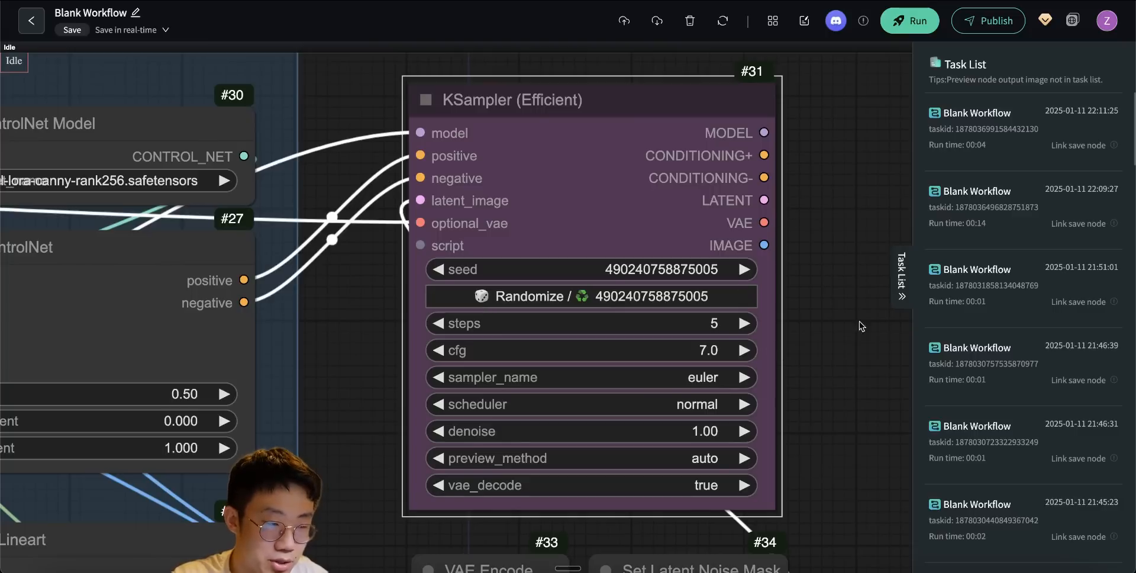
- Set the sampling steps of KSampler (Efficient) to 10
click(714, 322)
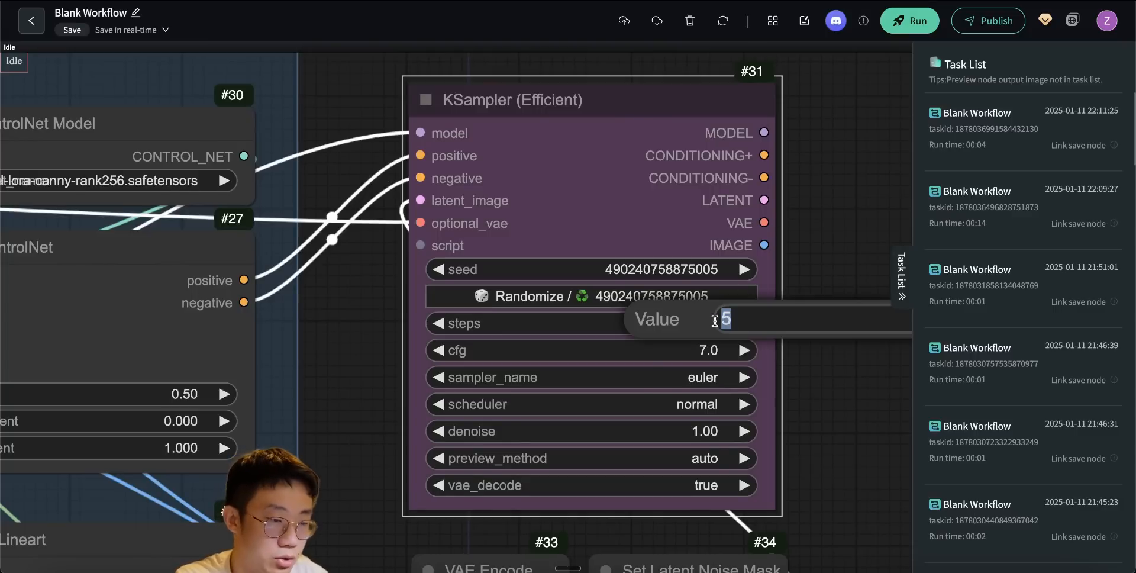
text(10)
key(Return)
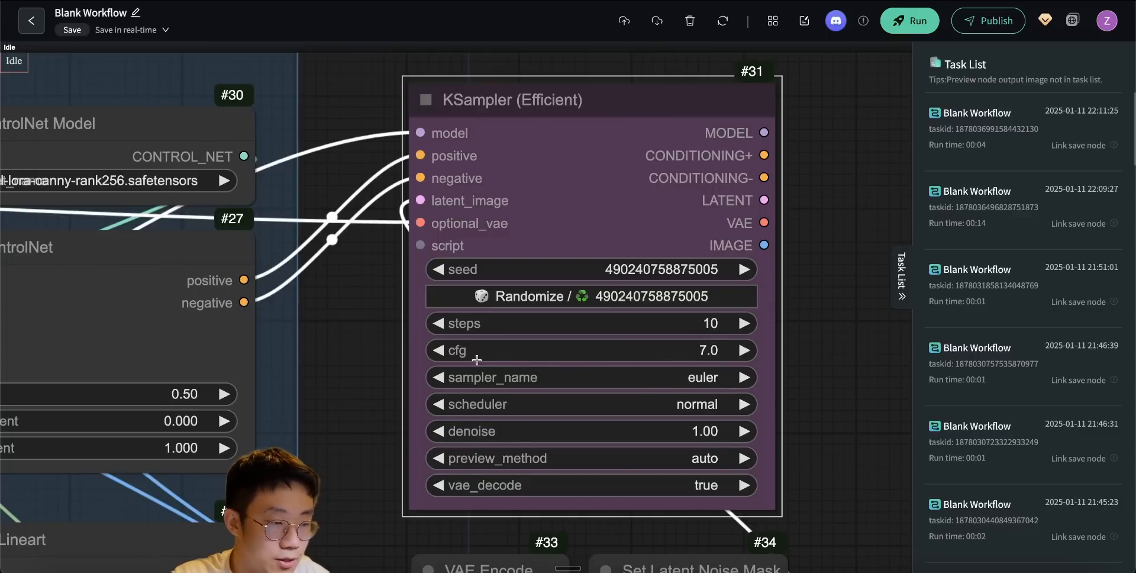
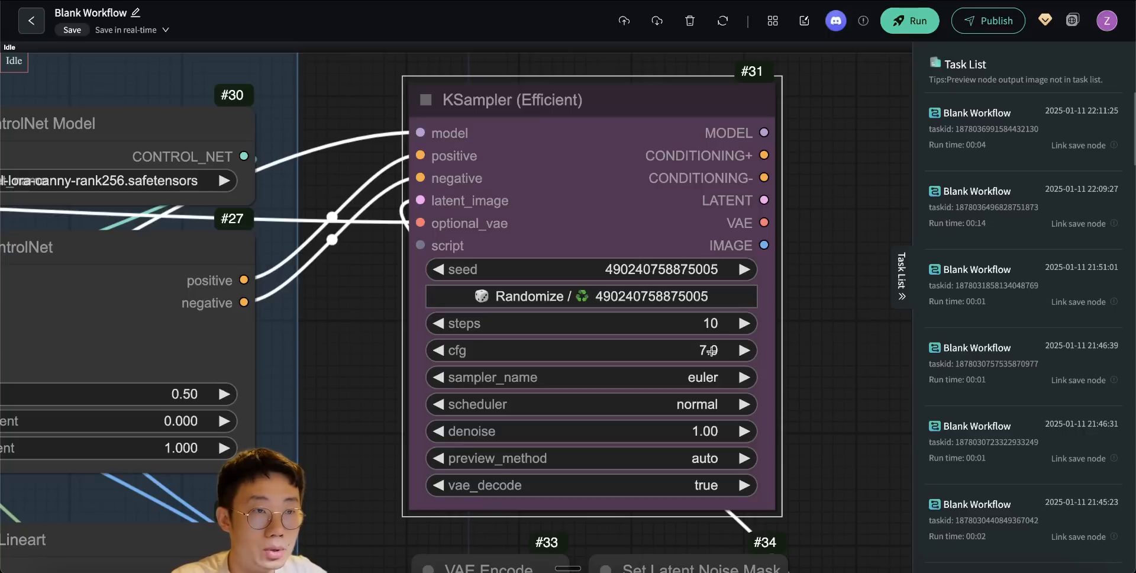
- Set the cfg of KSampler (Efficient) to 2
click(711, 350)
text(2)
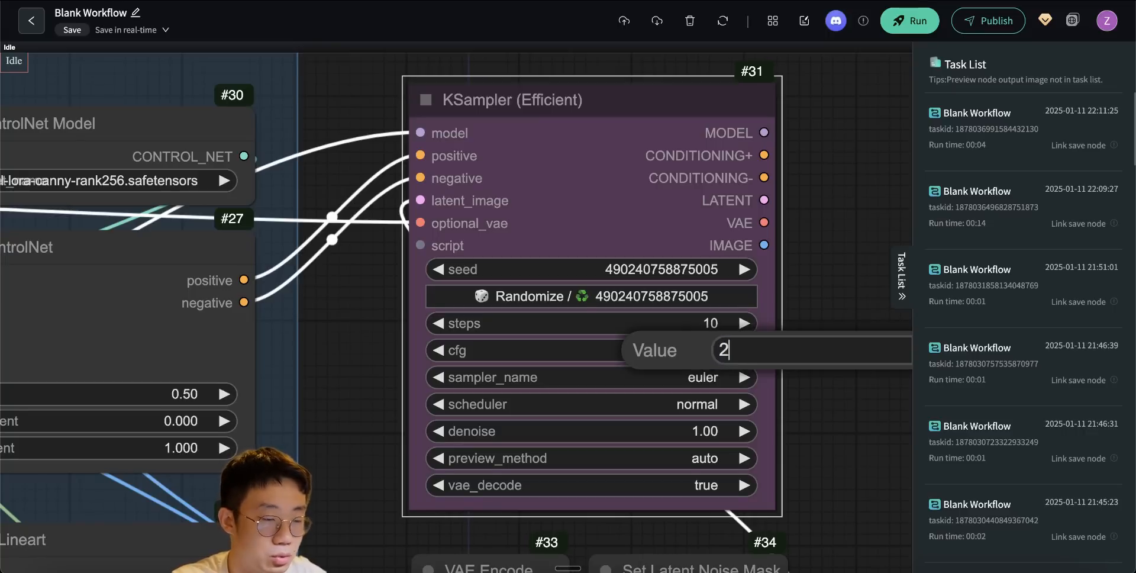
key(Return)
- Set KSampler (Efficient) to the dpmpp_sde sampler with the karras scheduler
drag(815, 487, 859, 251)
drag(388, 431, 544, 263)
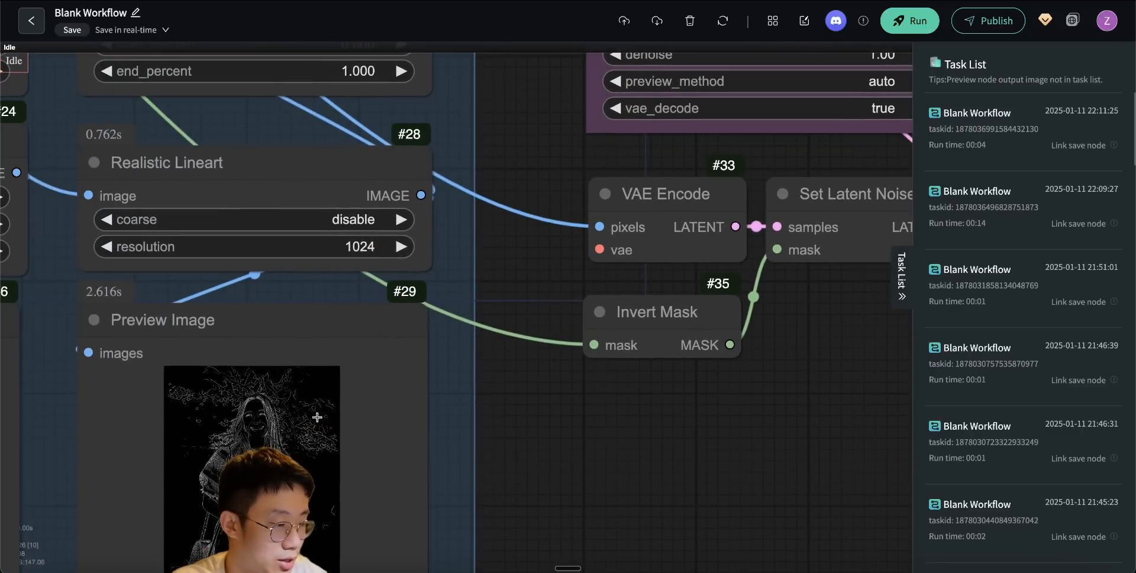
drag(603, 489, 569, 559)
drag(570, 559, 556, 571)
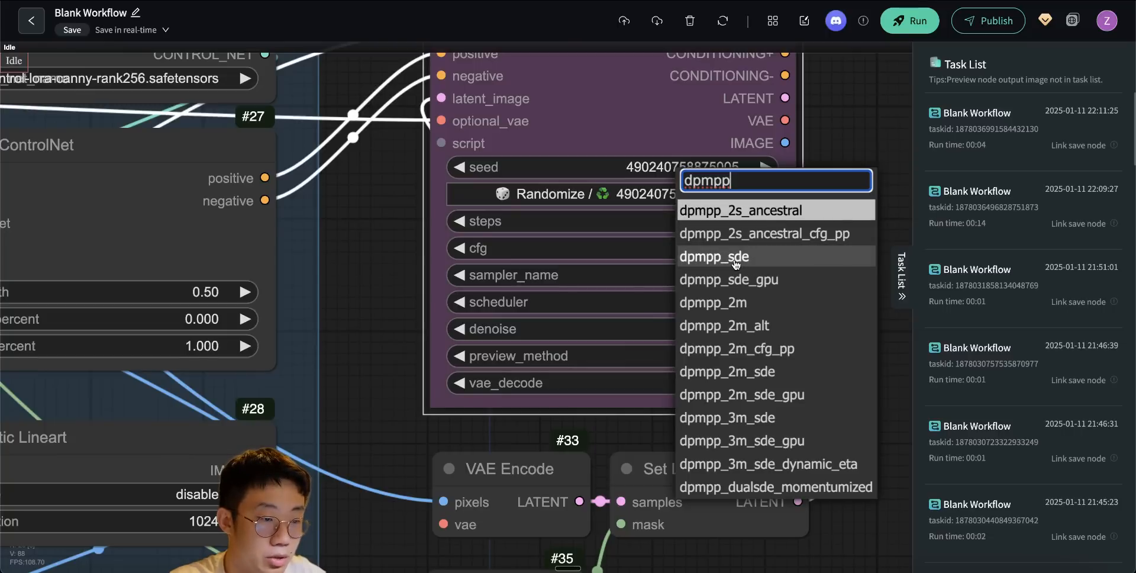
click(735, 261)
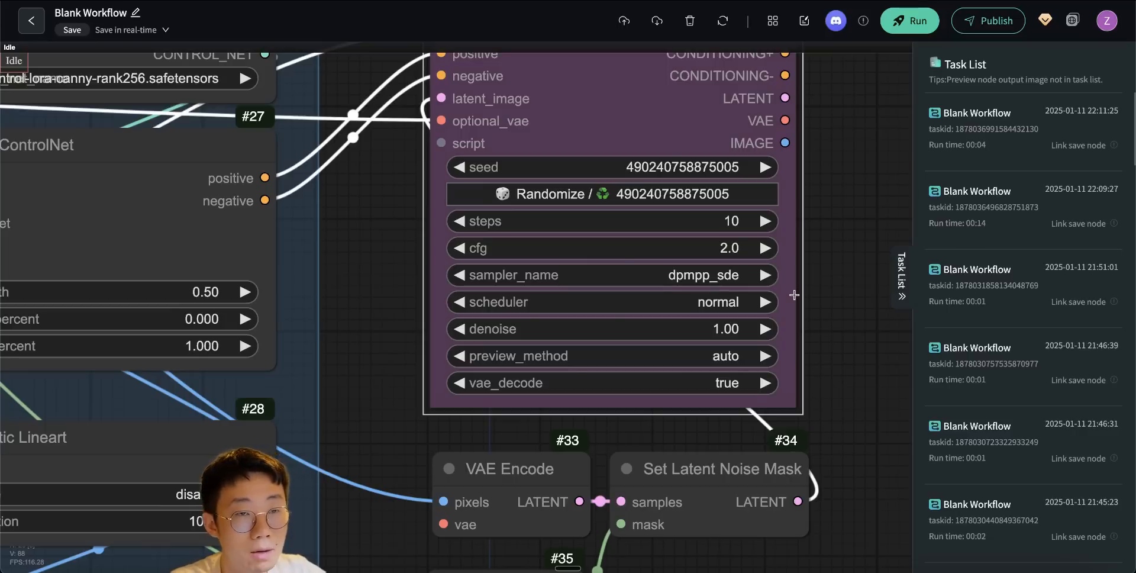
click(702, 295)
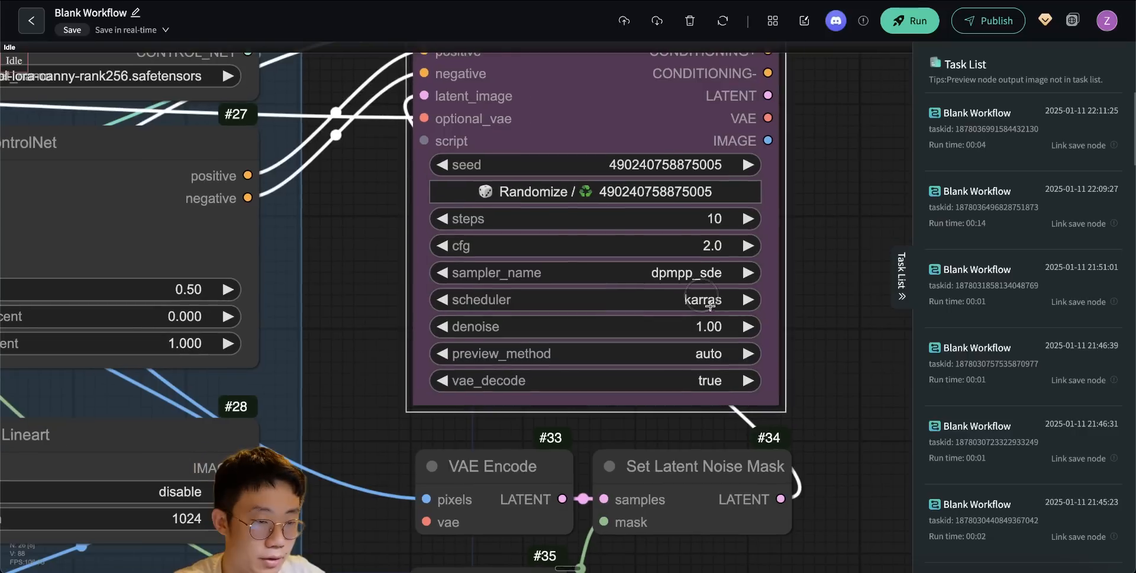
click(709, 305)
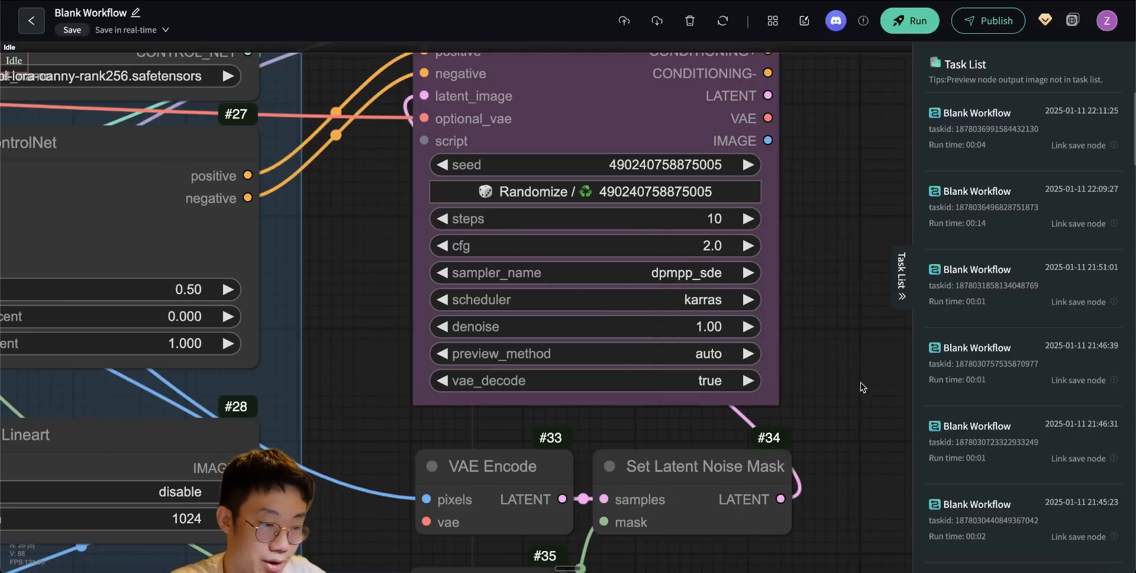
- Add a Preview Image node fed by the IMAGE output of KSampler (Efficient)
scroll(850, 389, down, 5)
drag(699, 194, 733, 130)
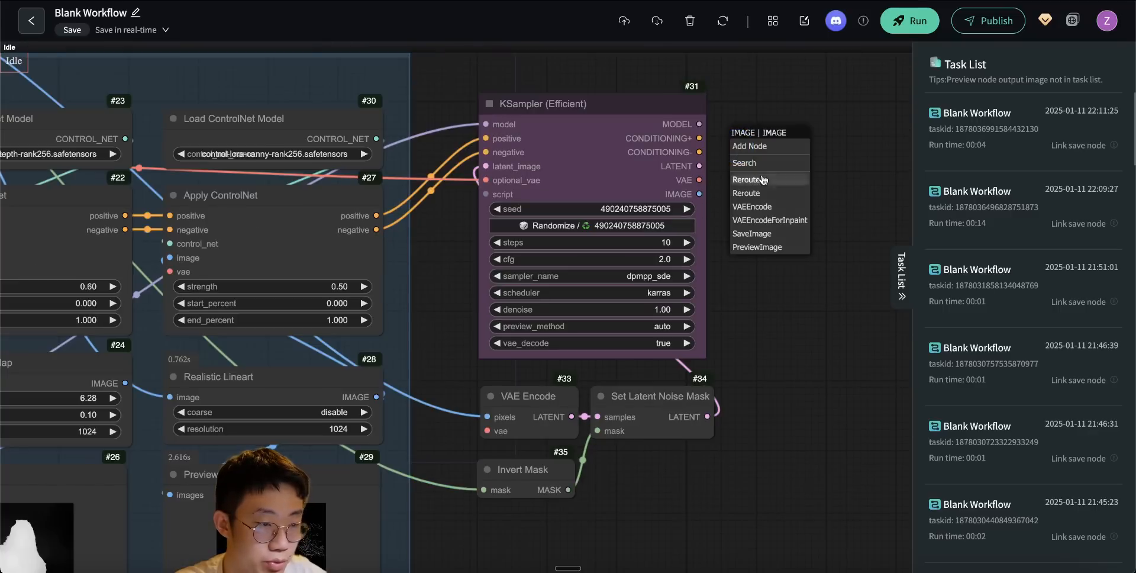
click(757, 247)
- Connect Efficient Loader's VAE to VAE Encode and MiDaS Depth Map's image to the depth Apply ControlNet, and run the workflow
scroll(764, 500, down, 3)
drag(763, 500, 889, 509)
drag(866, 472, 798, 477)
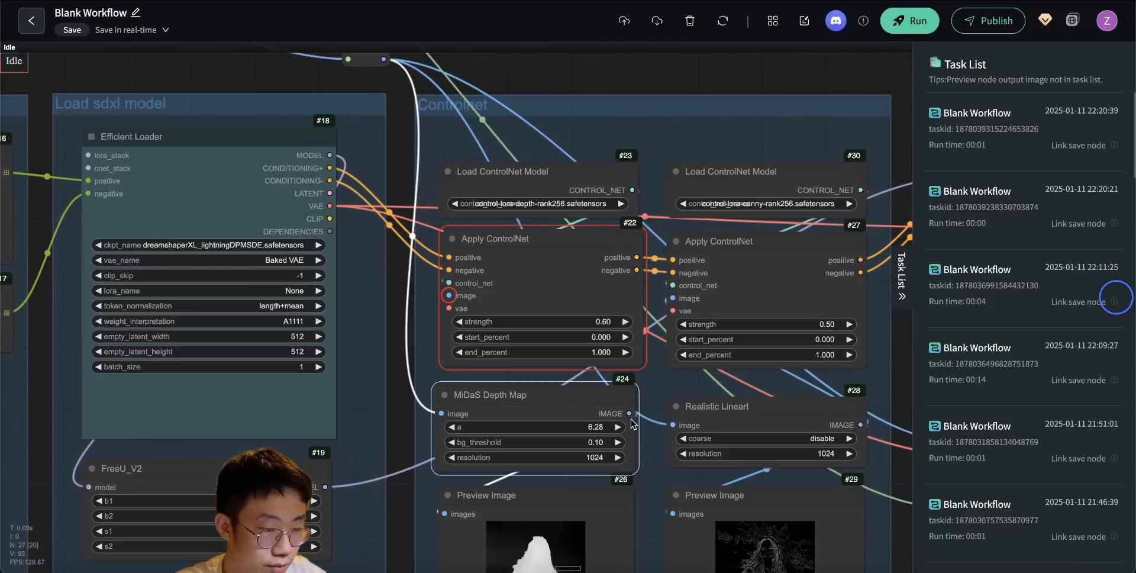
drag(629, 413, 449, 296)
click(909, 21)
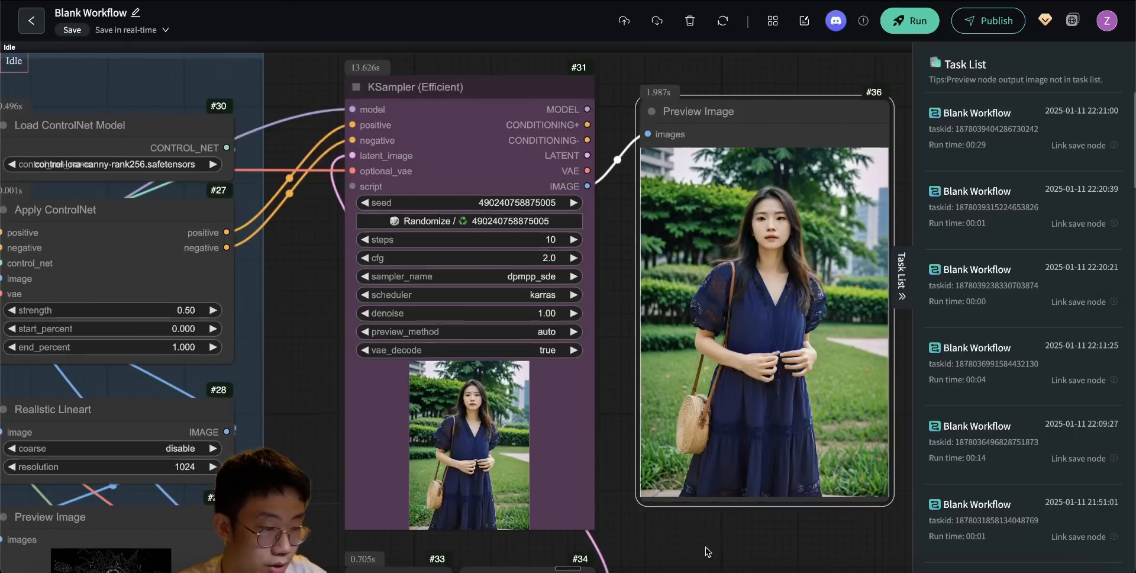
- Examine the generated image in the Preview Image node, checking the model's face, the dress and the background up close
drag(805, 355, 765, 354)
scroll(765, 354, up, 5)
scroll(765, 354, down, 1)
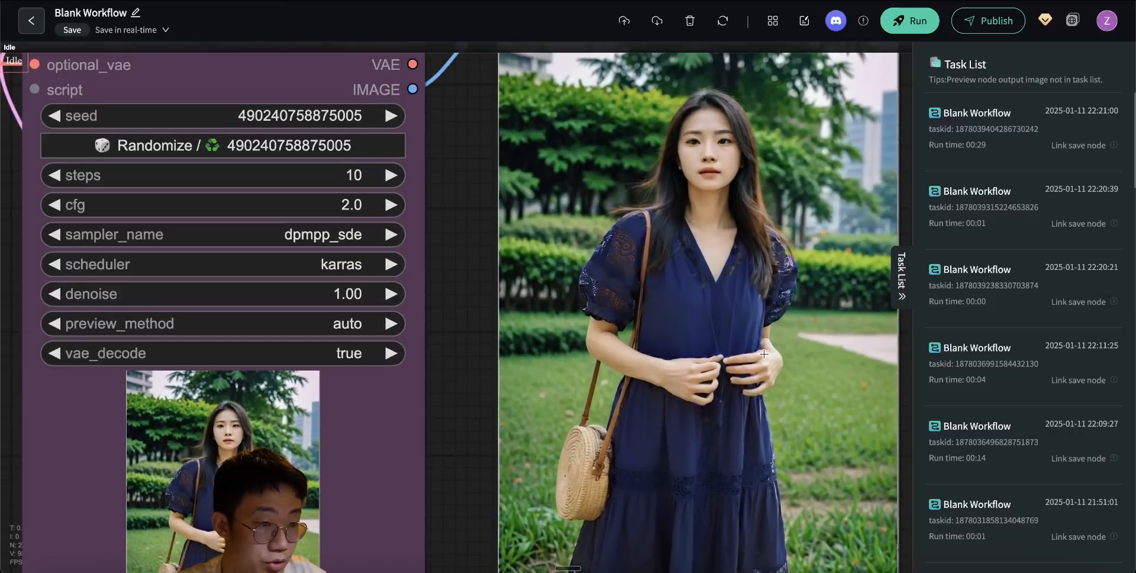
drag(453, 278, 417, 270)
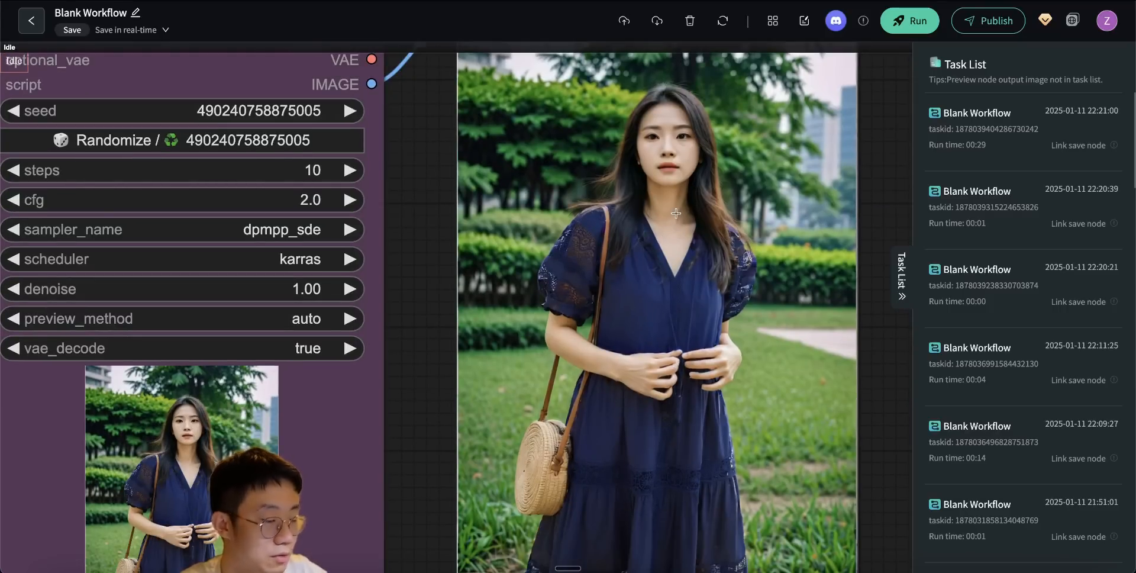
scroll(676, 213, up, 2)
drag(400, 183, 409, 242)
click(361, 244)
scroll(673, 193, up, 7)
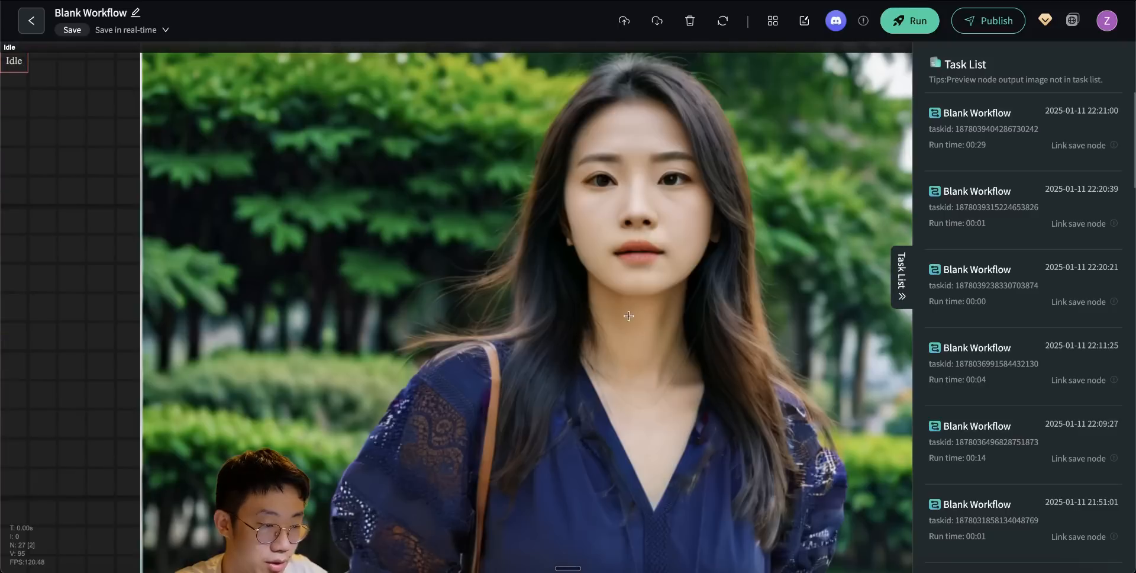
scroll(651, 297, down, 7)
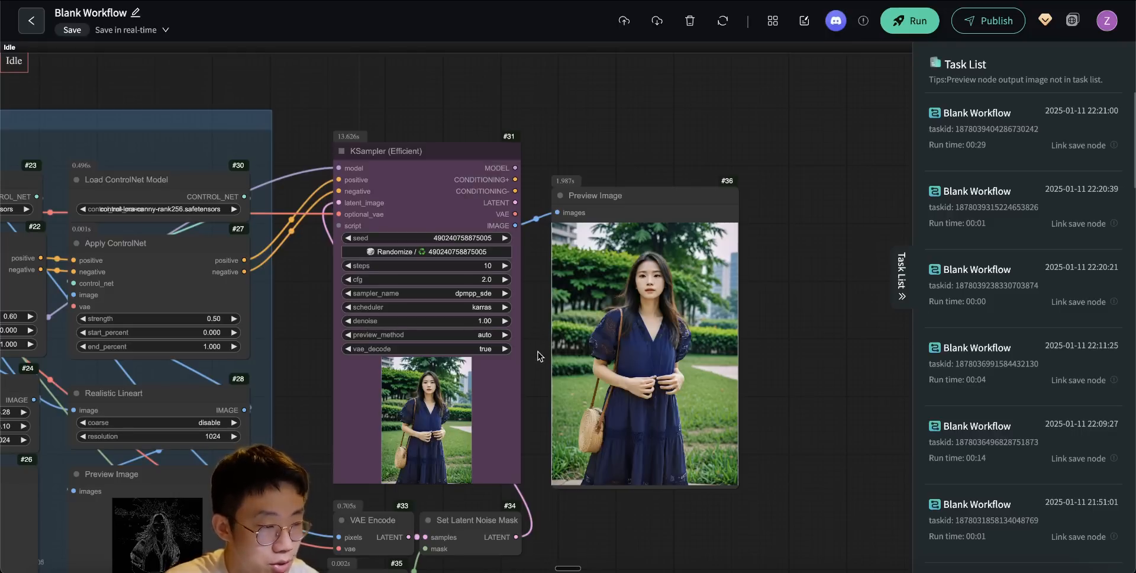
- Set facial_expression to Happy in the portrait prompt node and rerun the workflow
scroll(537, 355, down, 5)
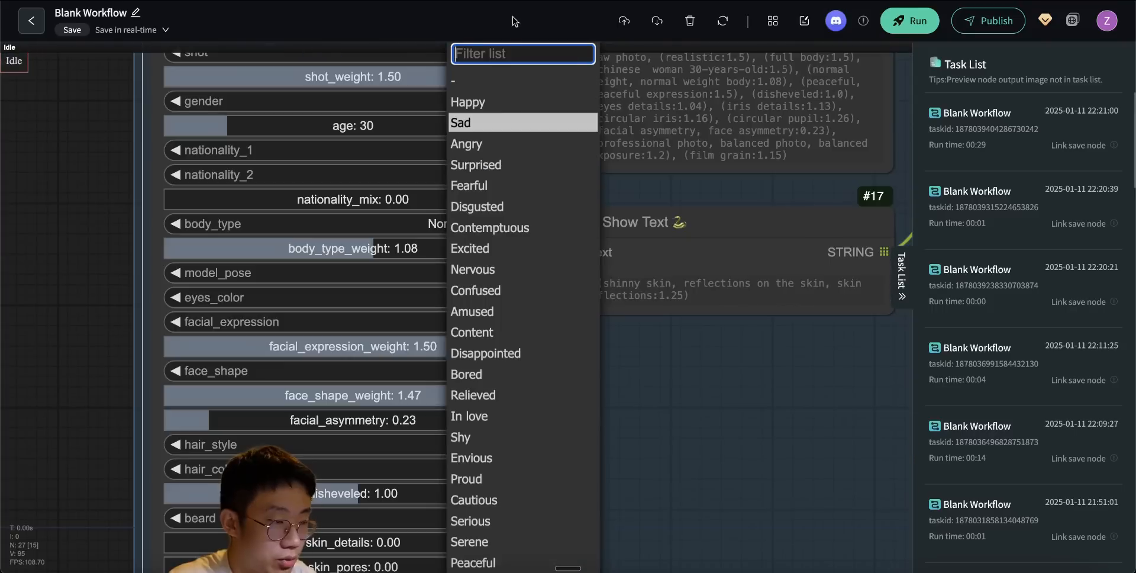
click(468, 103)
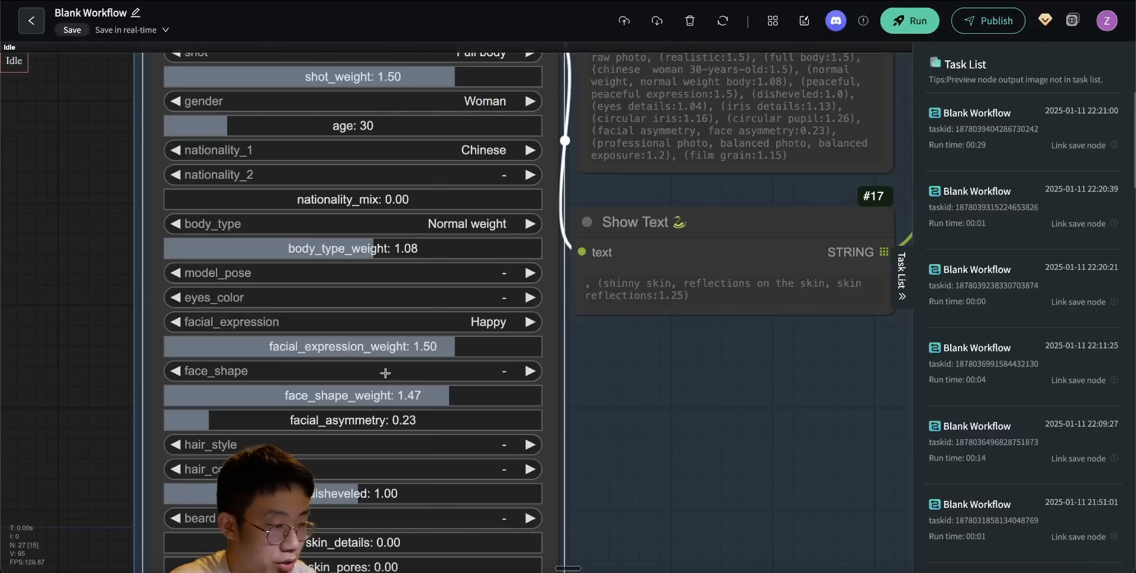
scroll(771, 395, down, 5)
key(ctrl+Return)
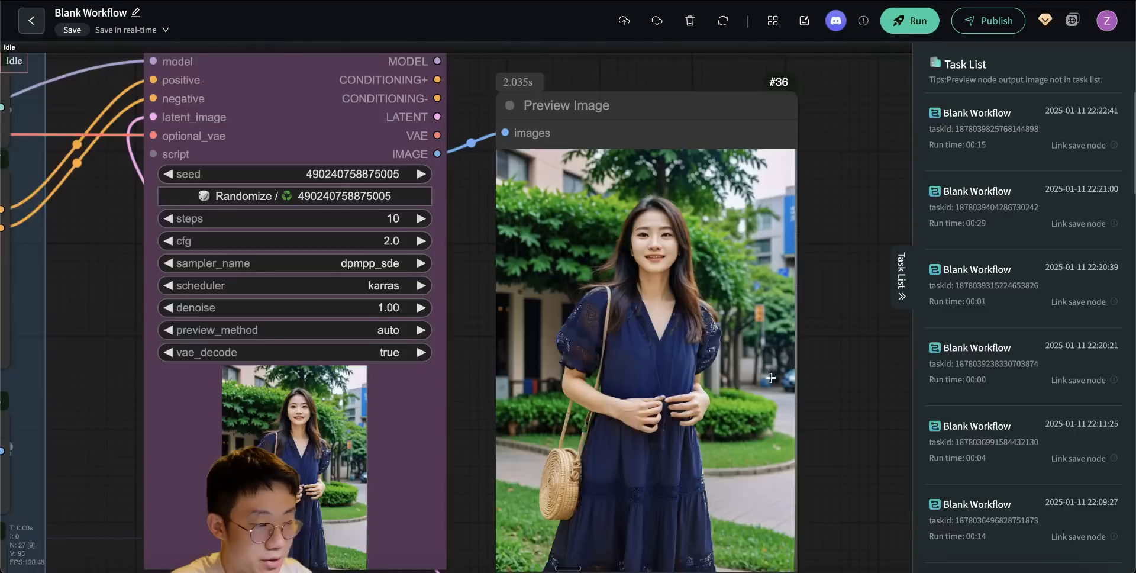
scroll(770, 378, down, 2)
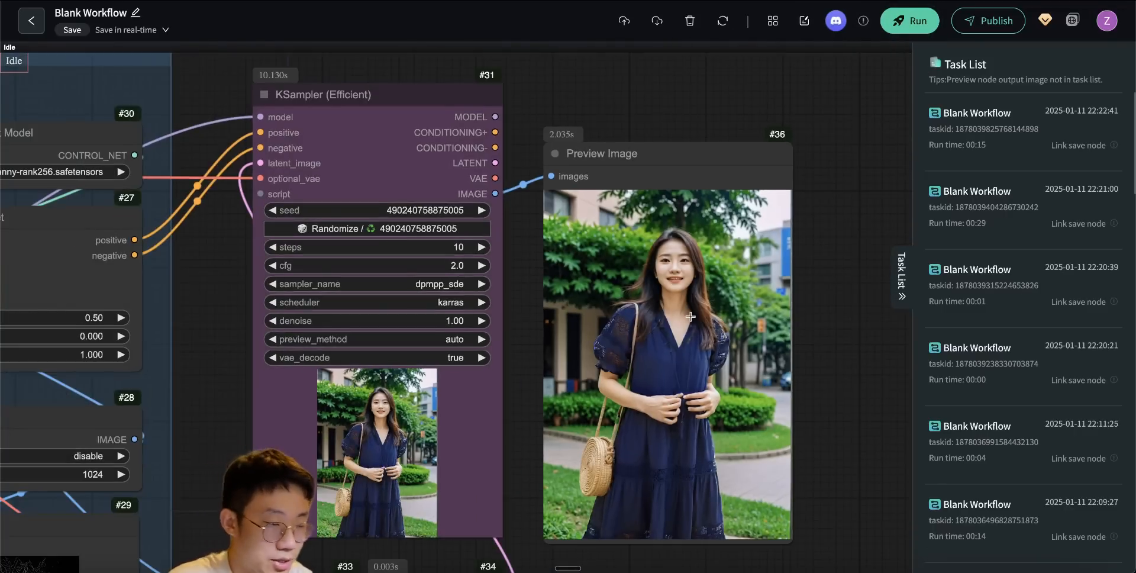
scroll(690, 317, up, 4)
scroll(685, 322, down, 7)
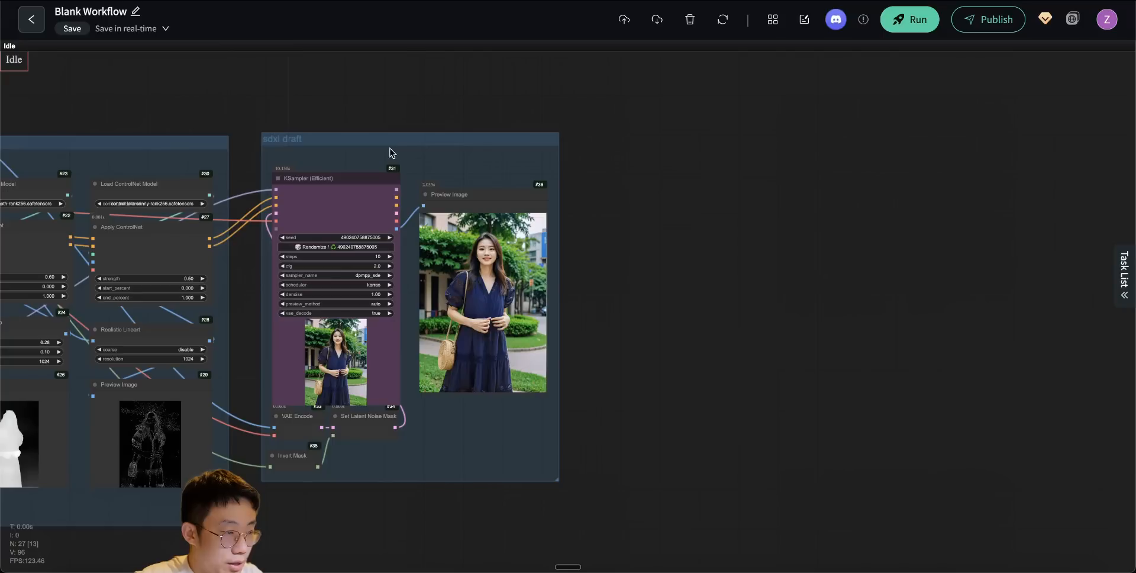
drag(383, 145, 376, 148)
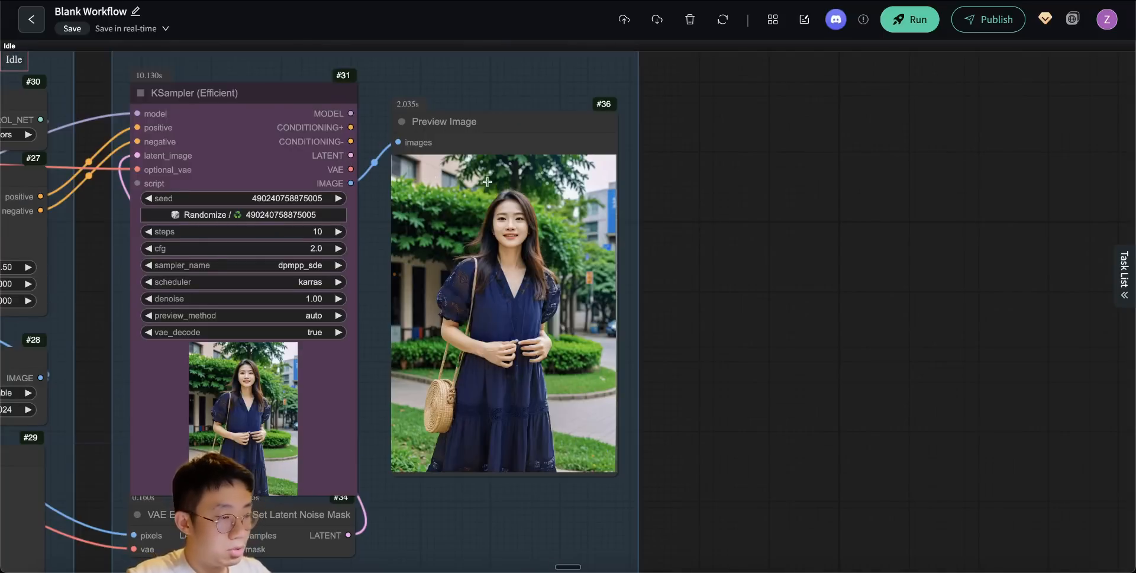
- Add a Load Diffusion Model node beside the SDXL draft nodes, using flux1-dev-fp8-Kijai.safetensors with weight_dtype fp8_e4m3fn
scroll(722, 210, down, 2)
scroll(723, 210, down, 1)
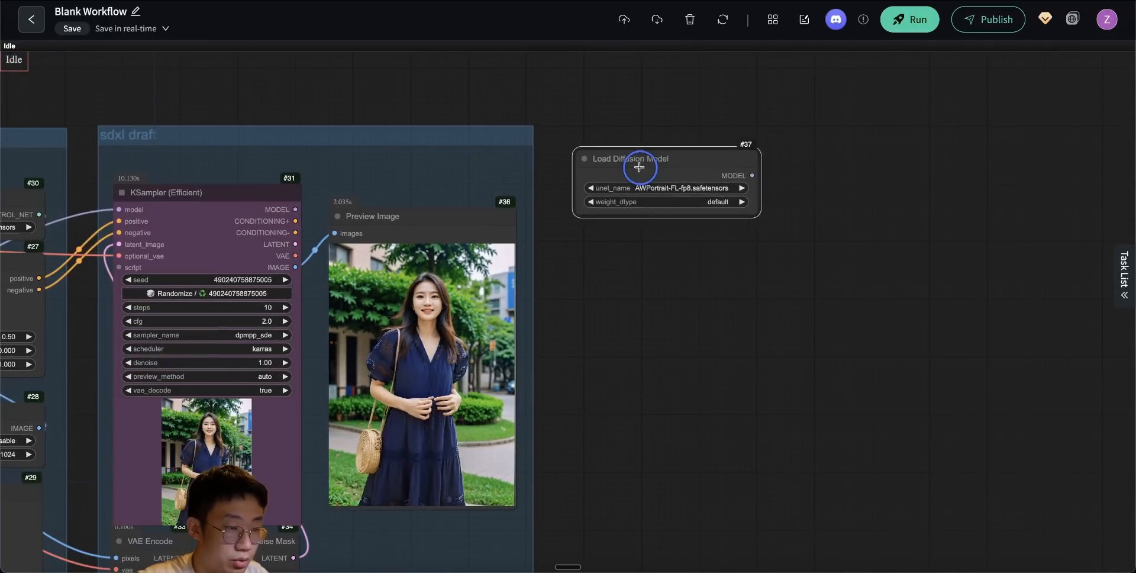
drag(660, 183, 643, 181)
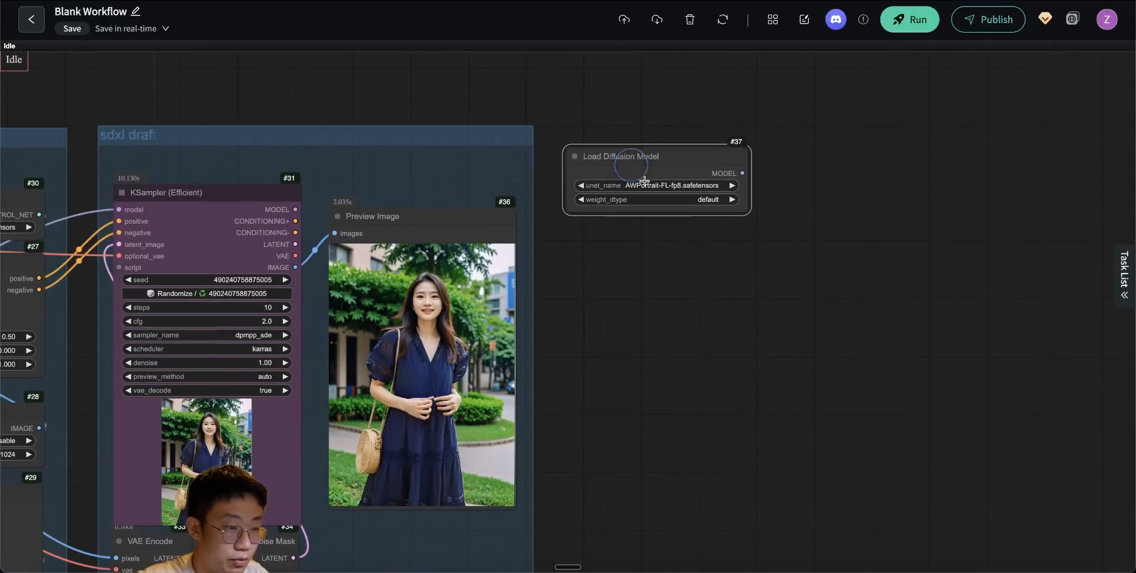
scroll(656, 186, up, 7)
click(657, 186)
text(ux)
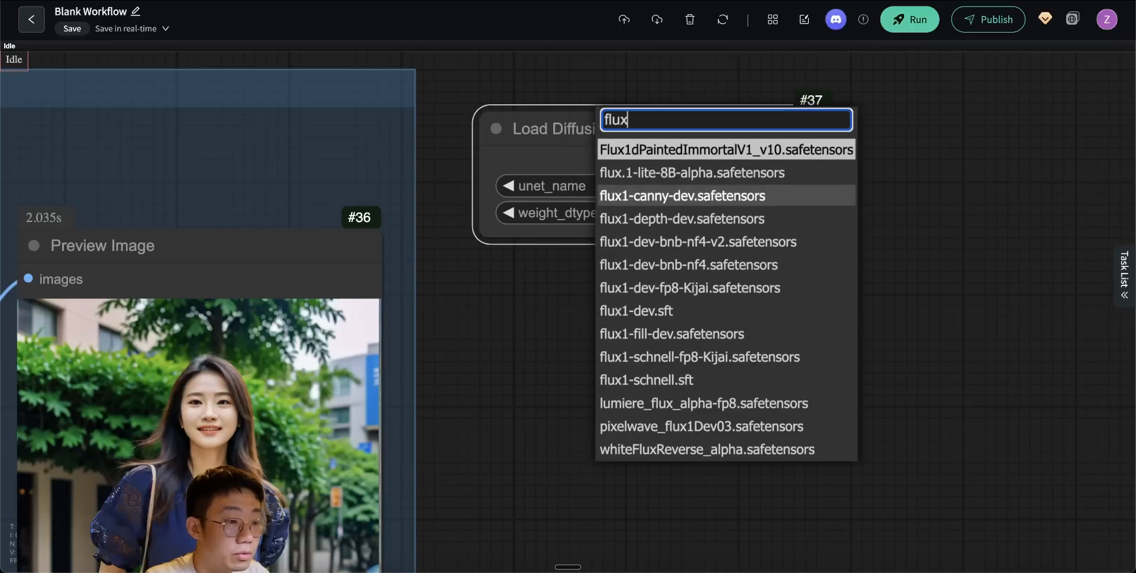
text(1-dev)
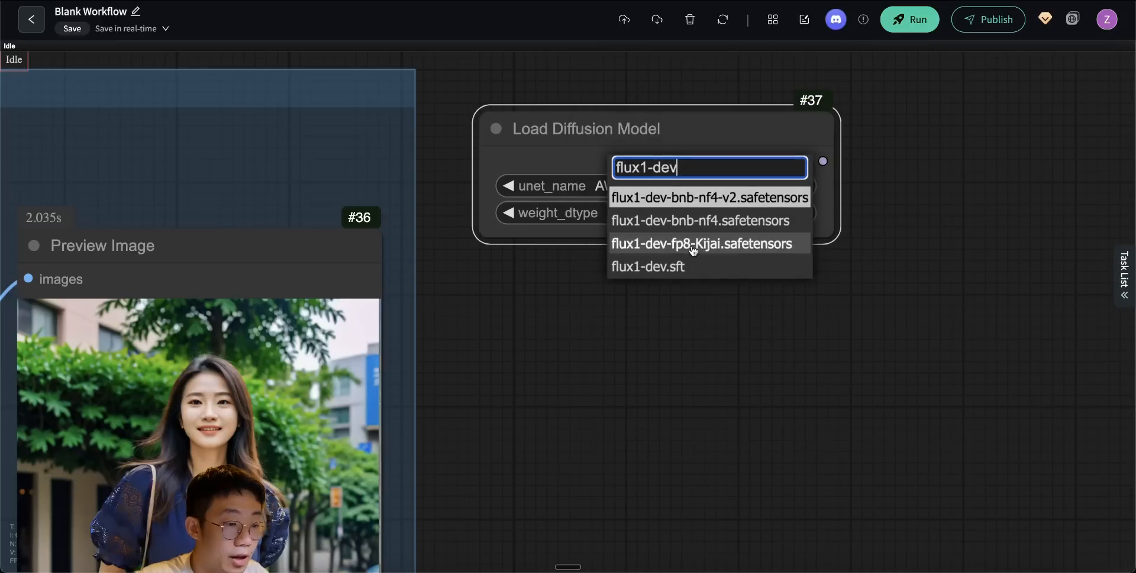
click(692, 245)
click(742, 213)
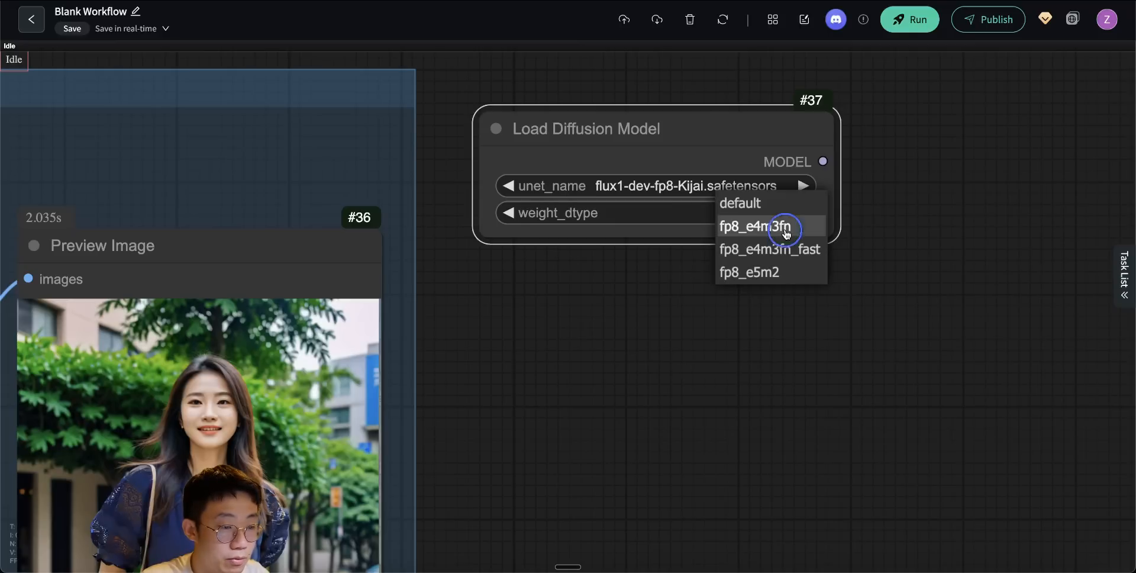
click(786, 234)
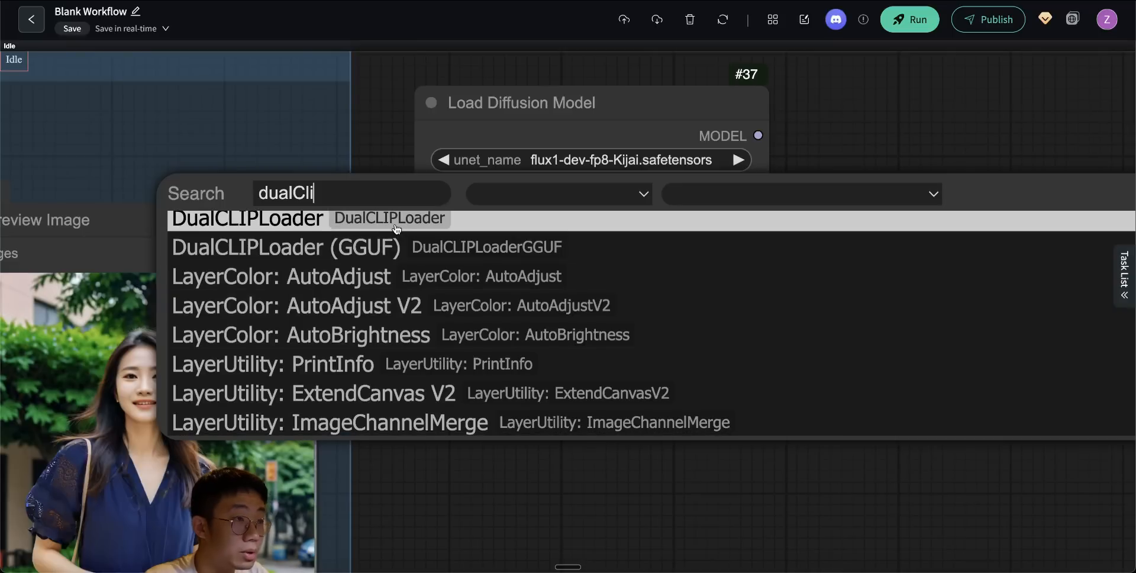
- Add a DualCLIPLoader below Load Diffusion Model with sd3/t5xxl_fp16.safetensors, sd3/clip_l.safetensors and type flux
click(397, 225)
click(594, 312)
text(sd3)
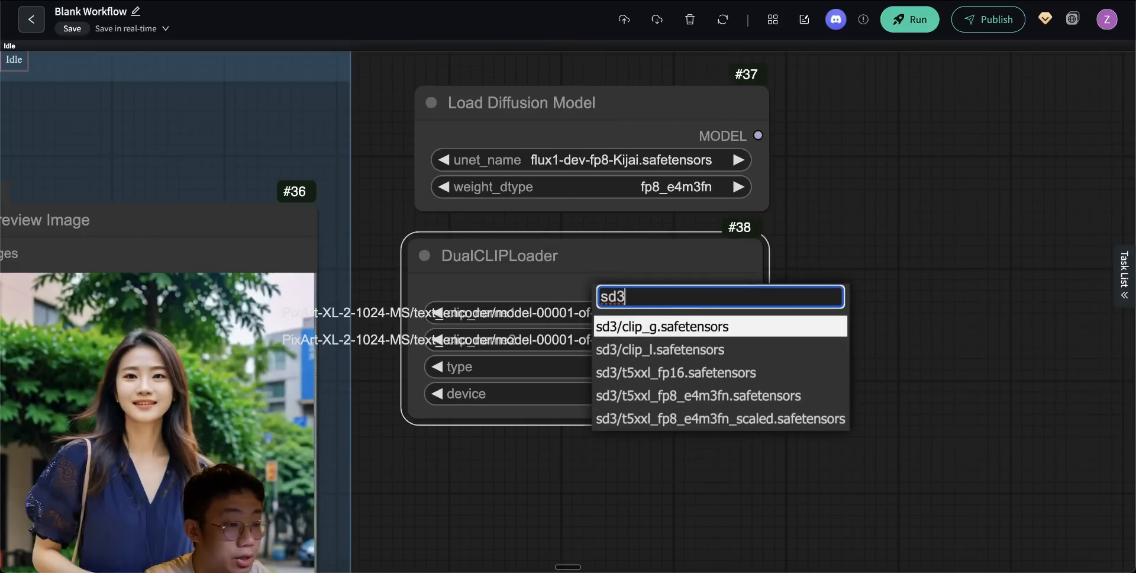
click(722, 372)
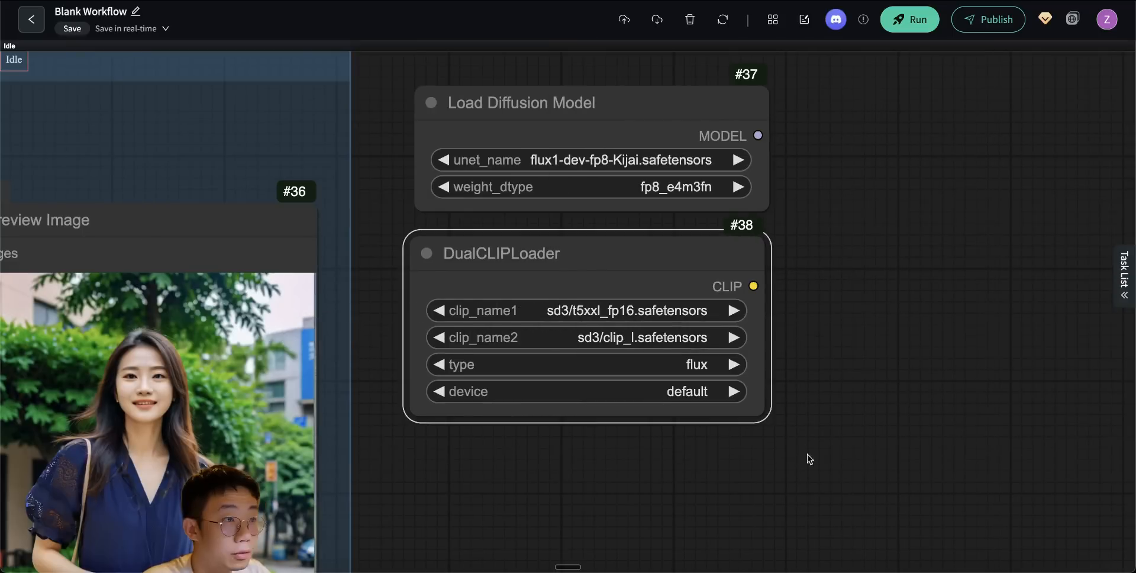
scroll(769, 426, down, 3)
- Add a Load LoRA node below DualCLIPLoader and choose AWPortrait-FL-lora.safetensors as its LoRA
double_click(779, 386)
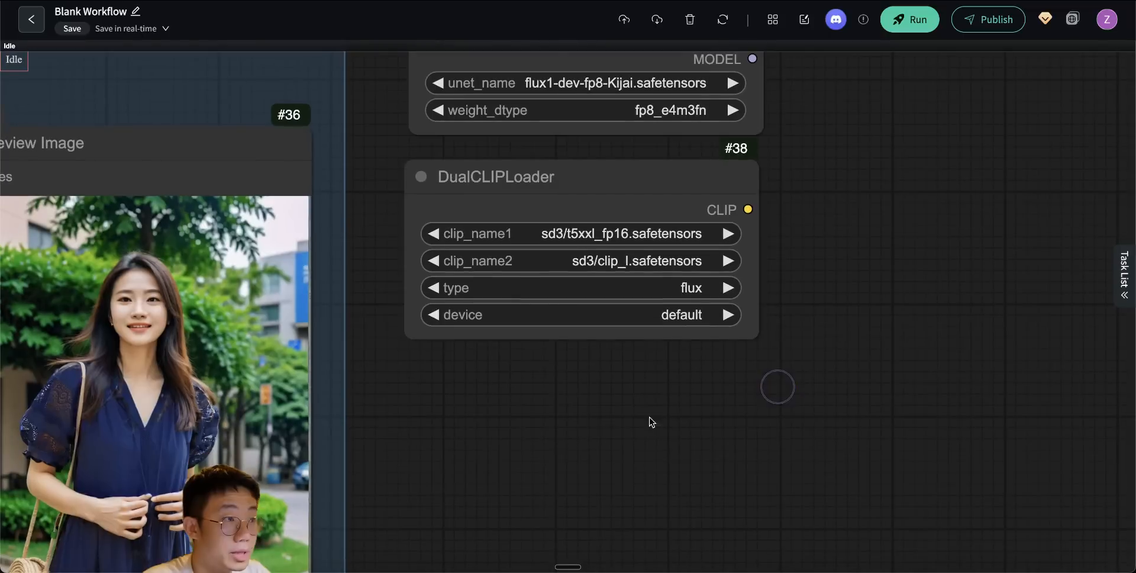
text(load lora)
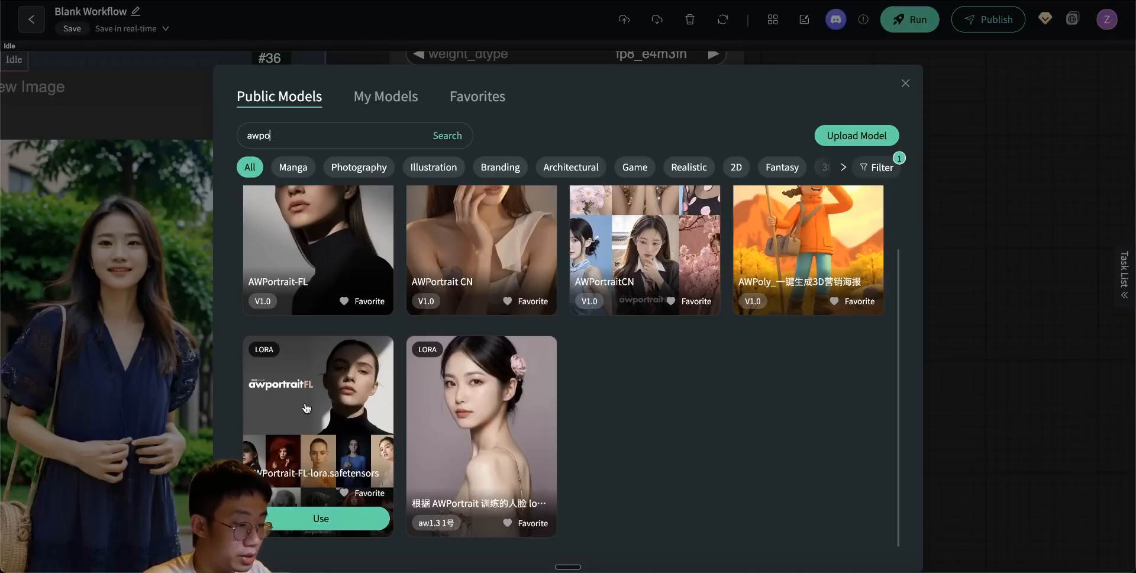
click(321, 517)
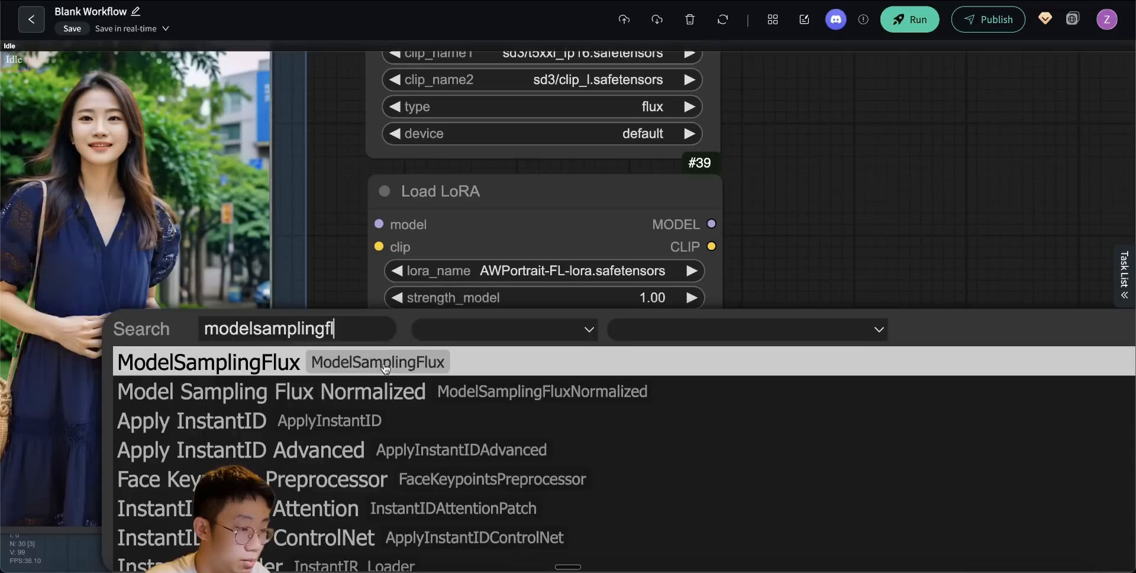
- Add a ModelSamplingFlux node and place it directly below Load LoRA
key(Return)
drag(426, 363, 426, 398)
scroll(562, 367, down, 2)
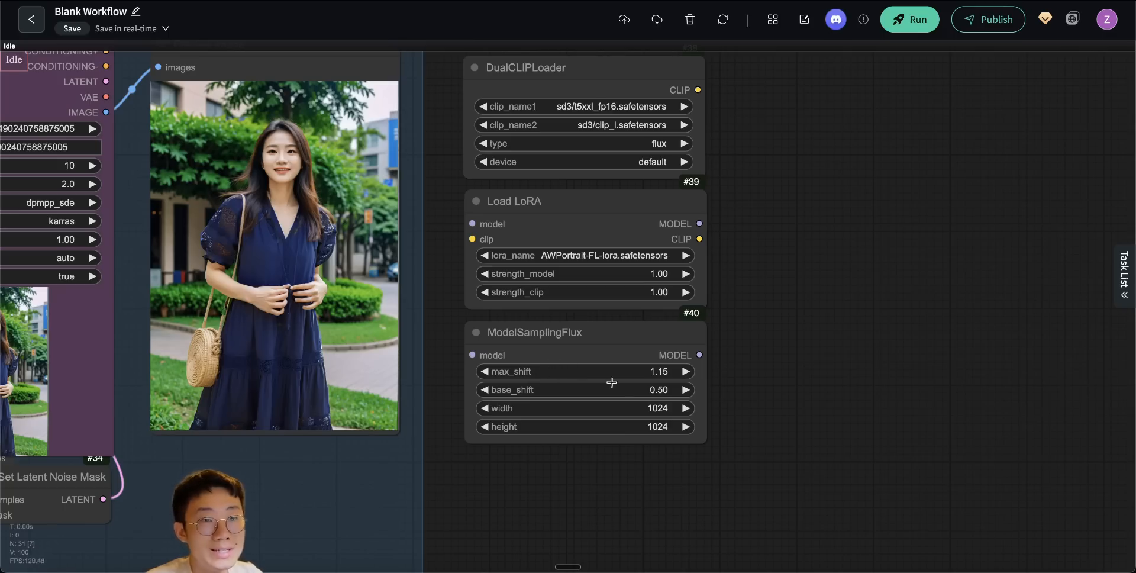
- Add a Load VAE node below ModelSamplingFlux and set its vae_name to ae.sft
double_click(869, 380)
text(load va)
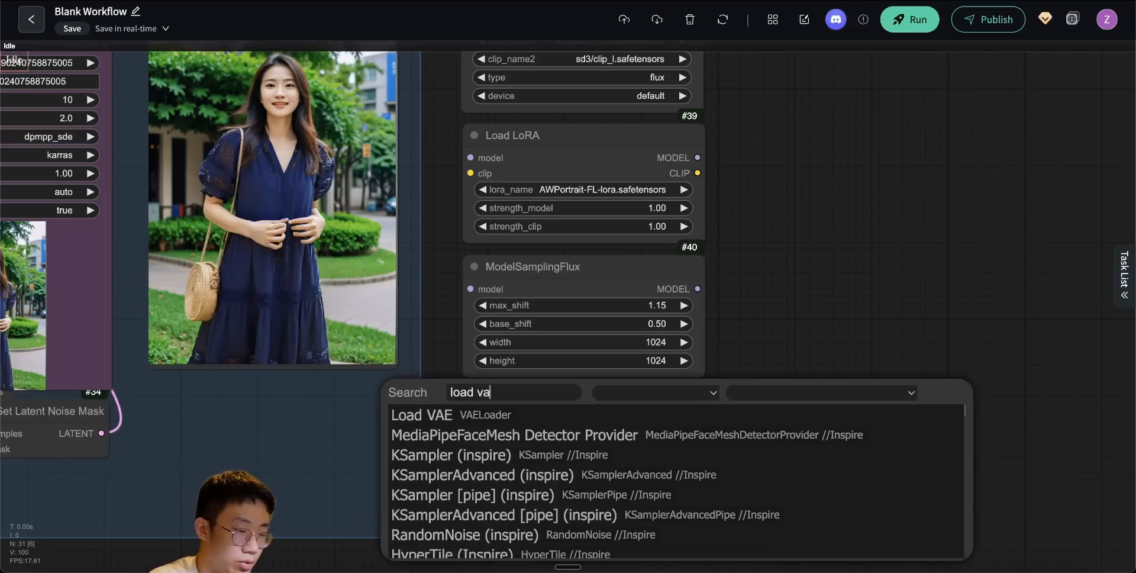
click(470, 416)
click(571, 437)
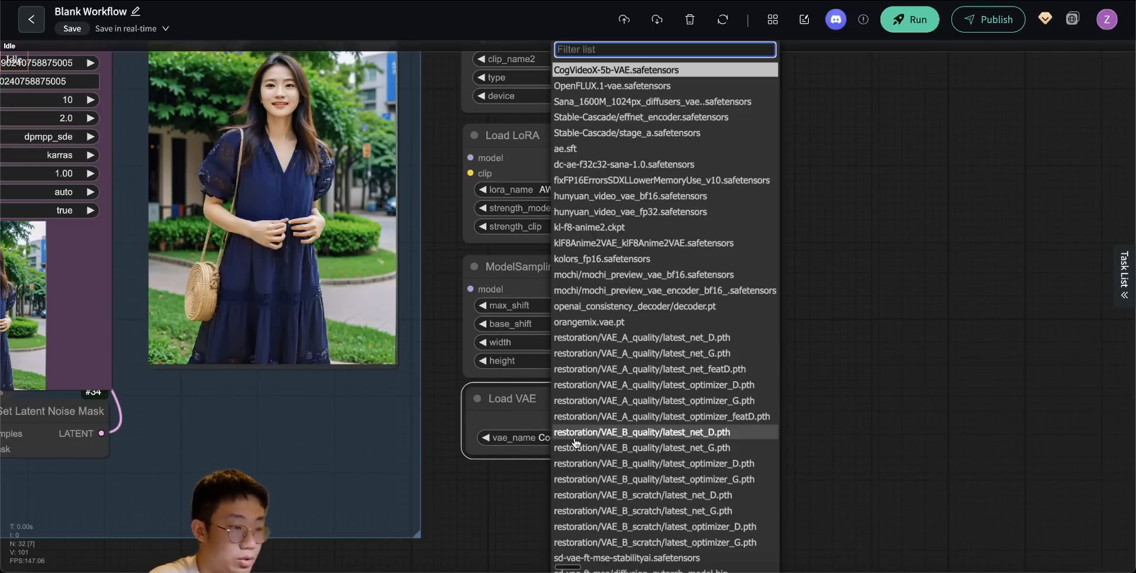
click(591, 147)
drag(783, 528, 774, 442)
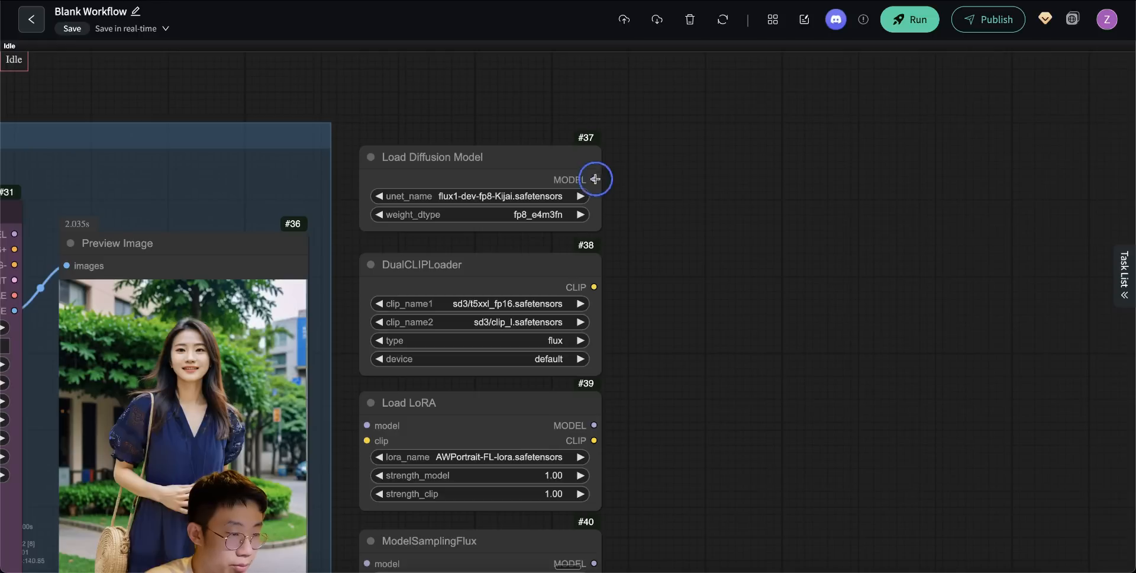
- Chain Load Diffusion Model and DualCLIPLoader through Load LoRA into ModelSamplingFlux, and add an Anything Everywhere3 node beside them
drag(595, 179, 370, 427)
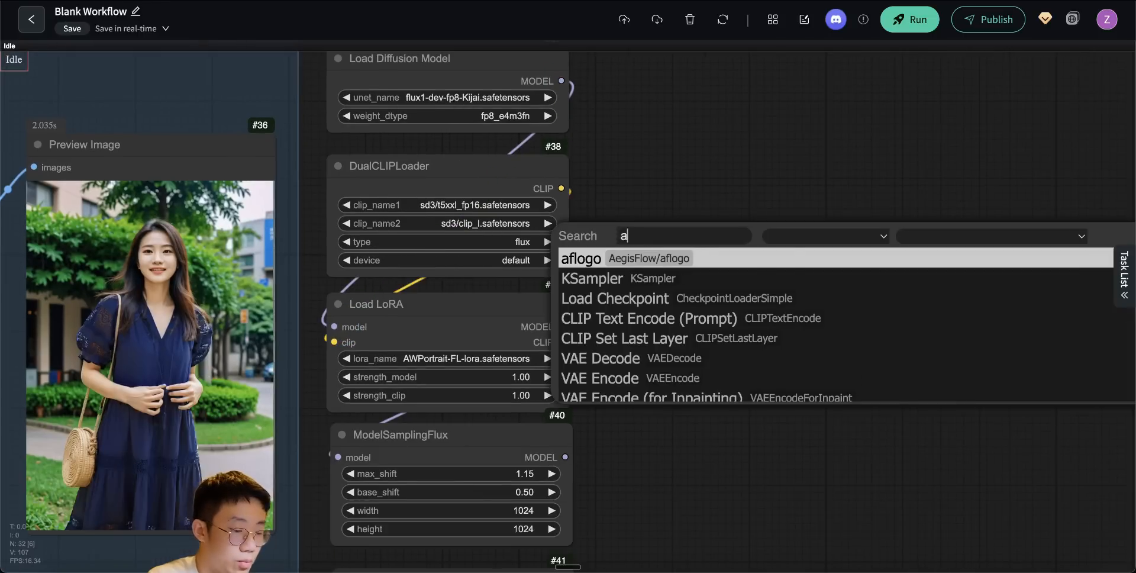
text(nything ever)
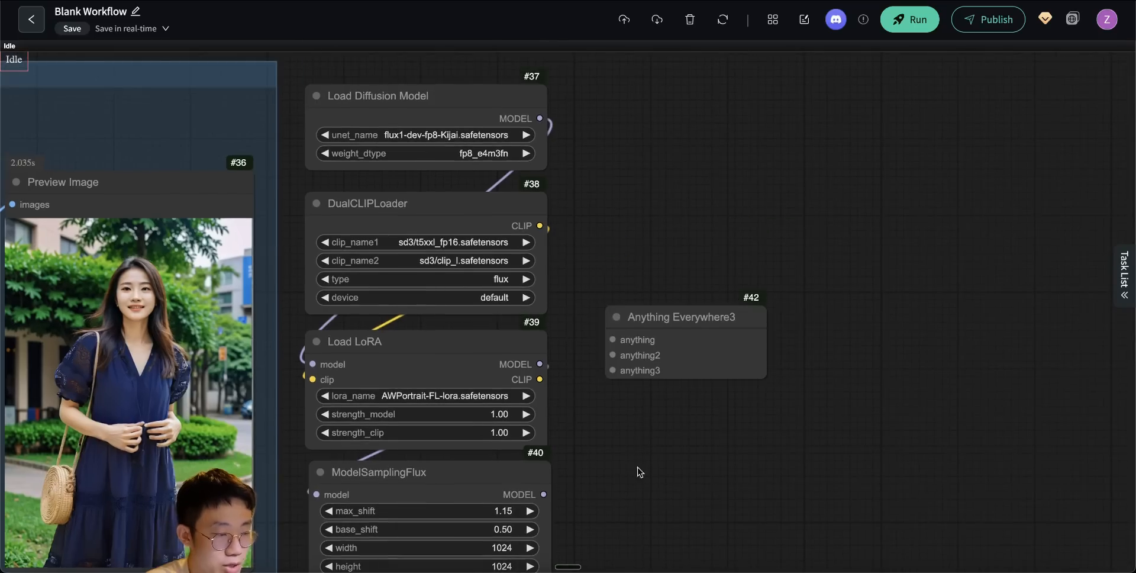
drag(639, 472, 590, 407)
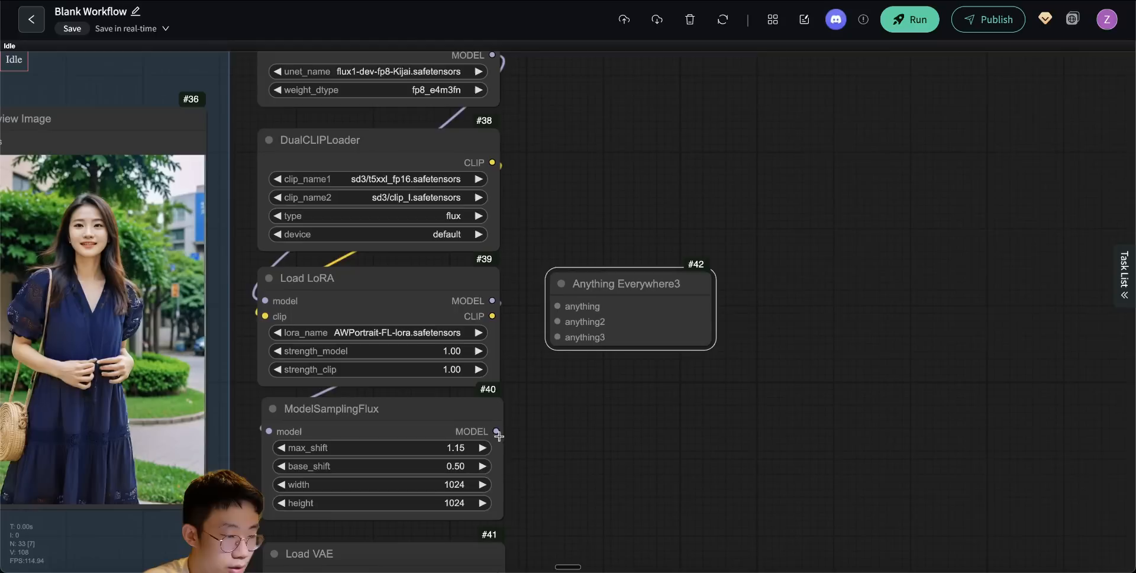
- Feed Anything Everywhere3 with ModelSamplingFlux's model, Load LoRA's clip and Load VAE's vae outputs
drag(495, 431, 558, 321)
click(539, 441)
scroll(601, 505, down, 3)
drag(492, 485, 552, 247)
scroll(634, 236, up, 3)
- Add a CLIP Text Encode (Prompt) node on the empty canvas beside Anything Everywhere3
double_click(589, 232)
text(c)
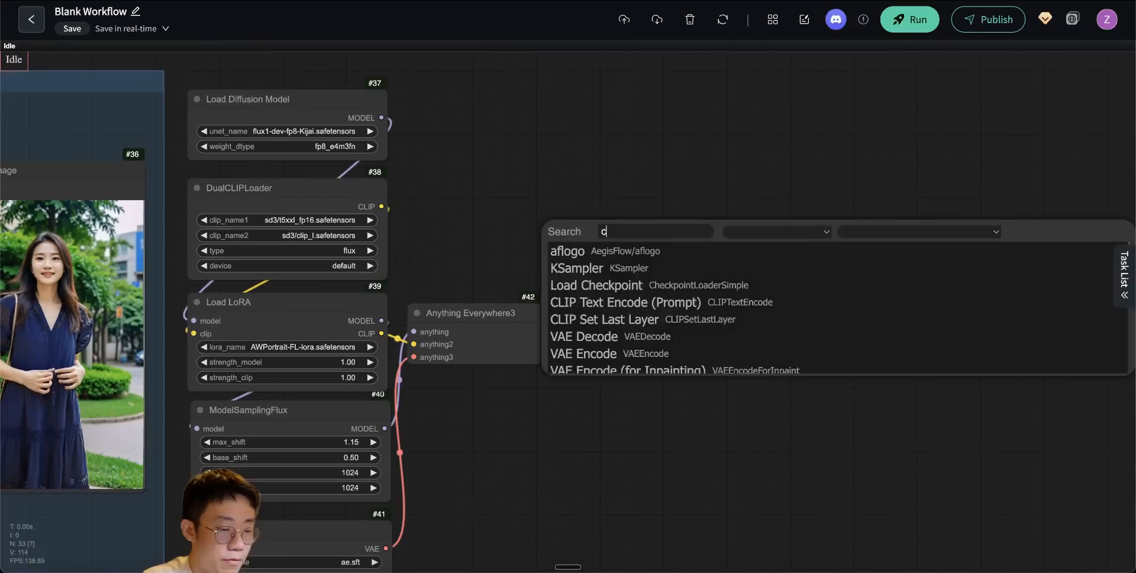
text(lip)
click(568, 251)
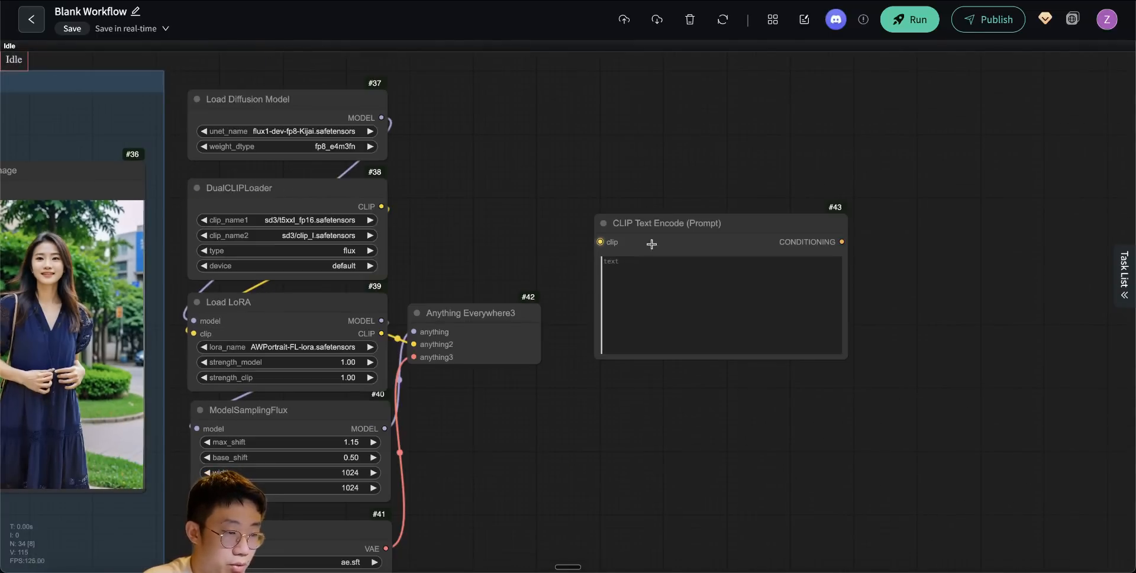
- Show the UE links to check how Anything Everywhere3 feeds CLIP Text Encode's clip input, and hide them again
scroll(616, 219, up, 4)
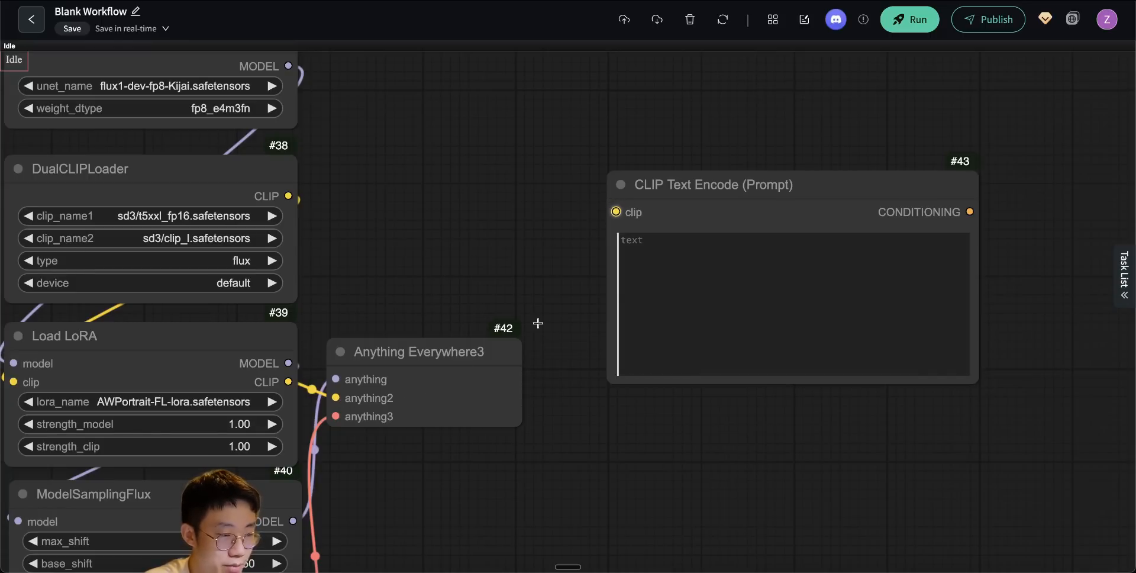
right_click(545, 286)
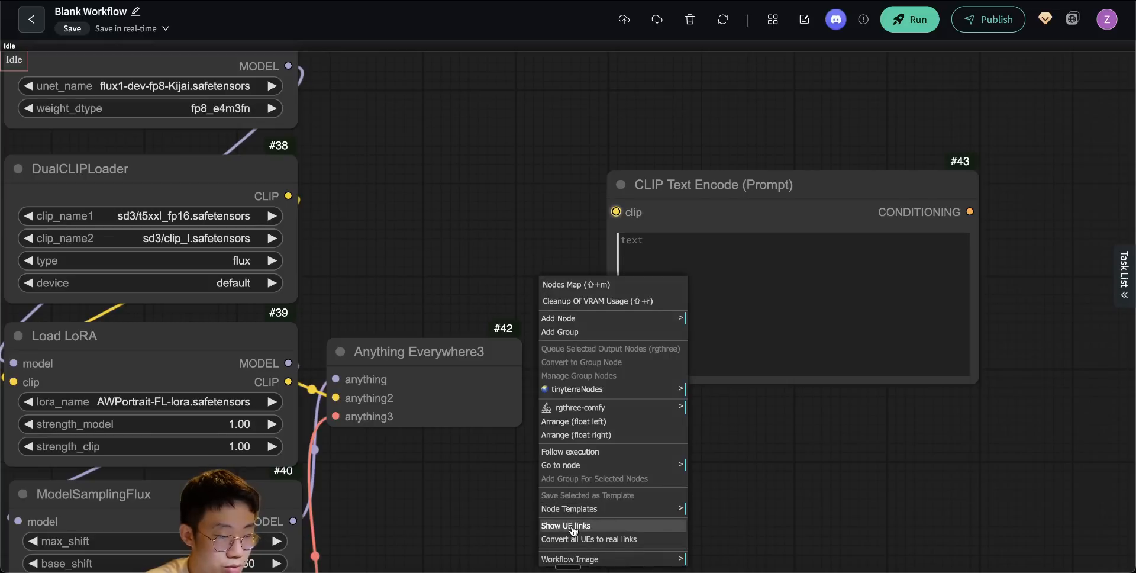
click(570, 526)
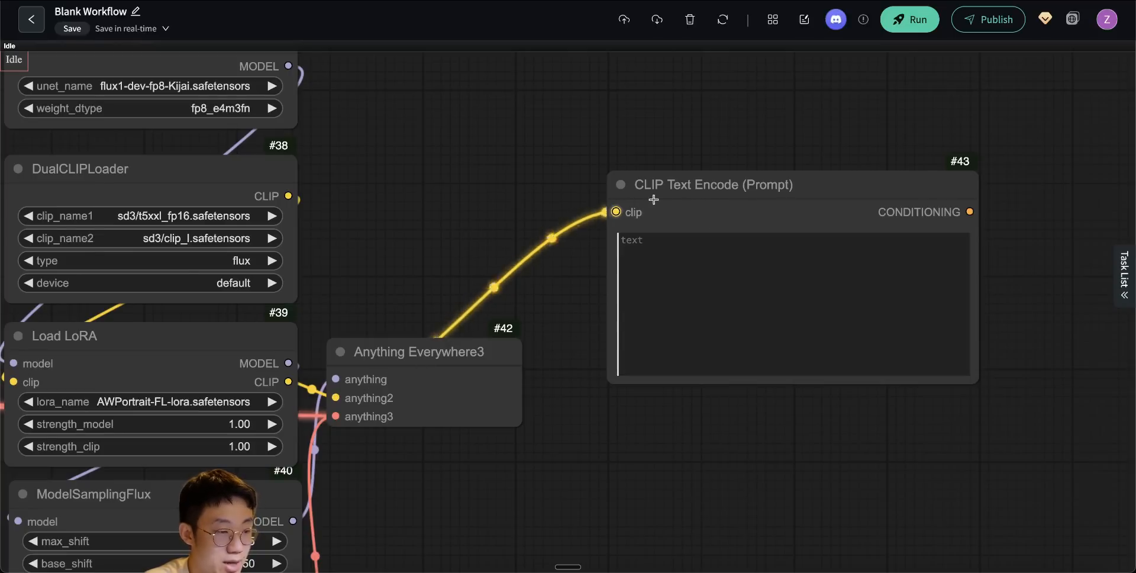
right_click(565, 265)
click(590, 513)
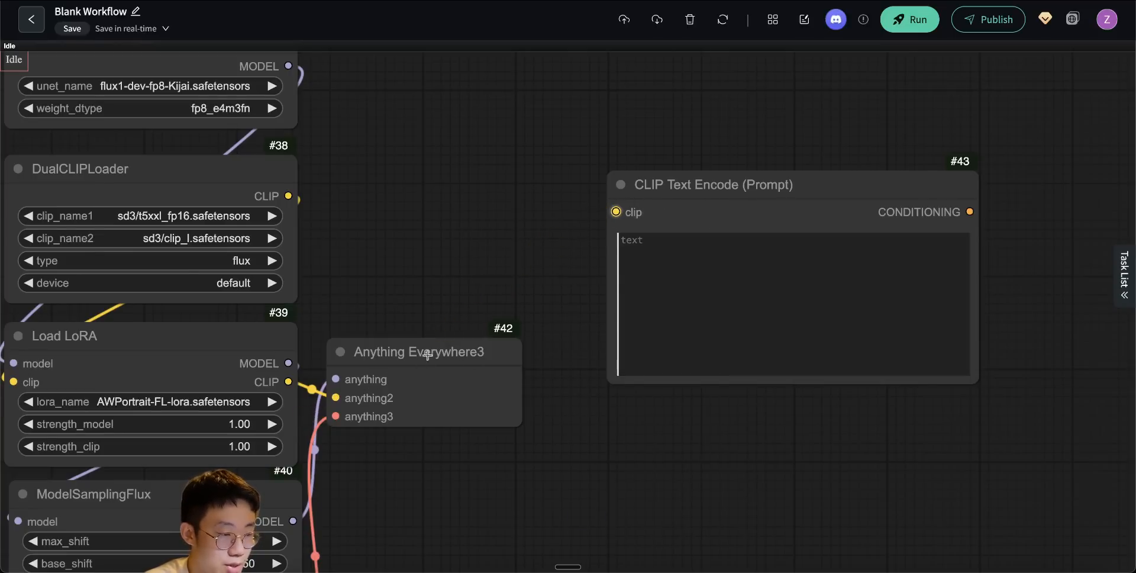
- Add a SamplerCustomAdvanced node beside the CLIP Text Encode (Prompt) node, leaving room between them for its input nodes
drag(681, 189, 654, 155)
double_click(665, 204)
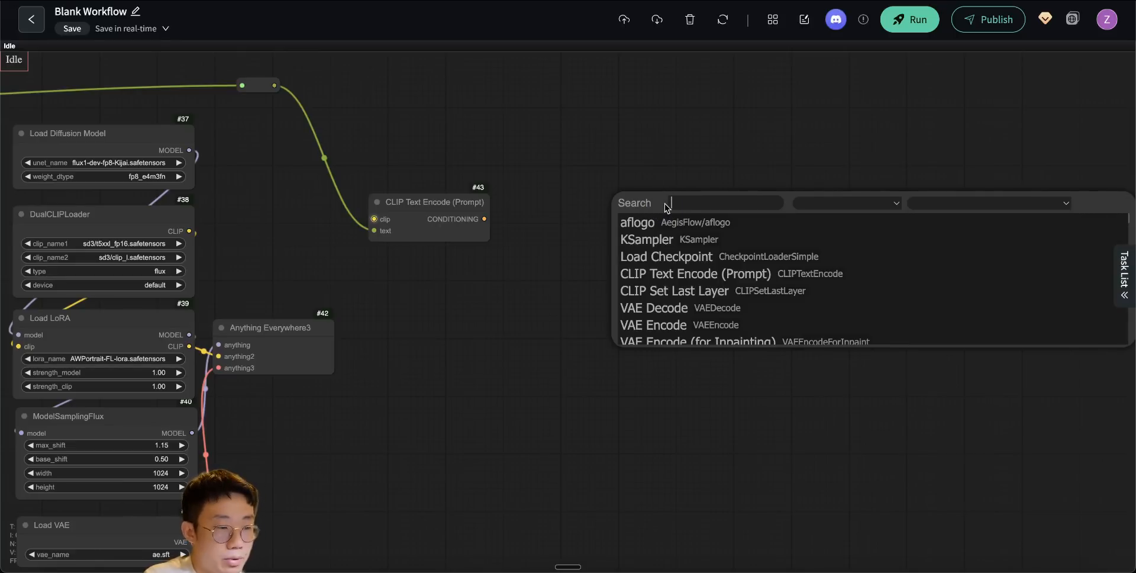
text(ksa)
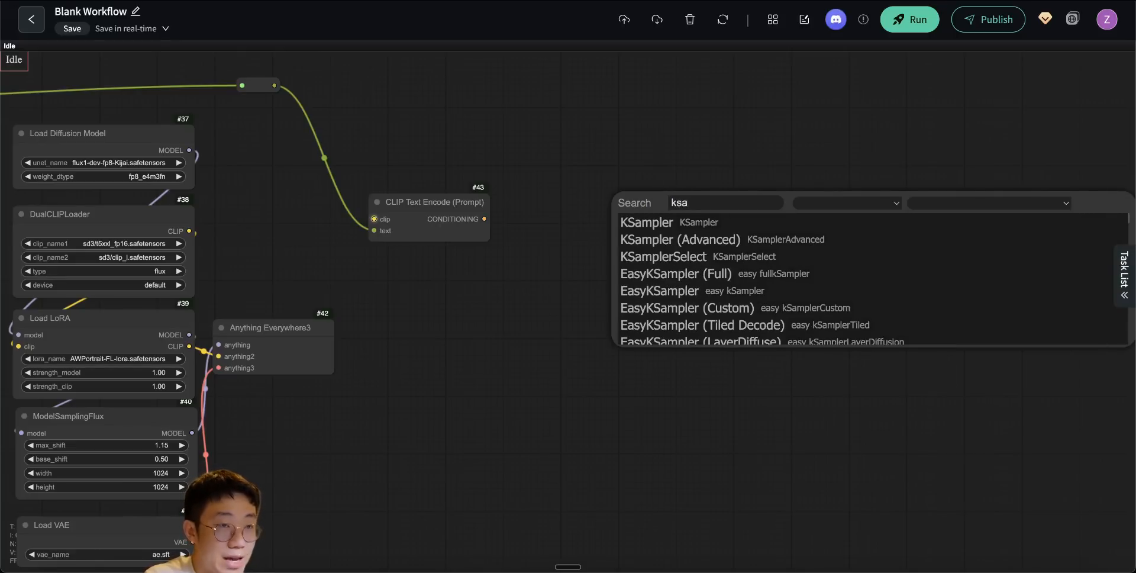
text(sampler)
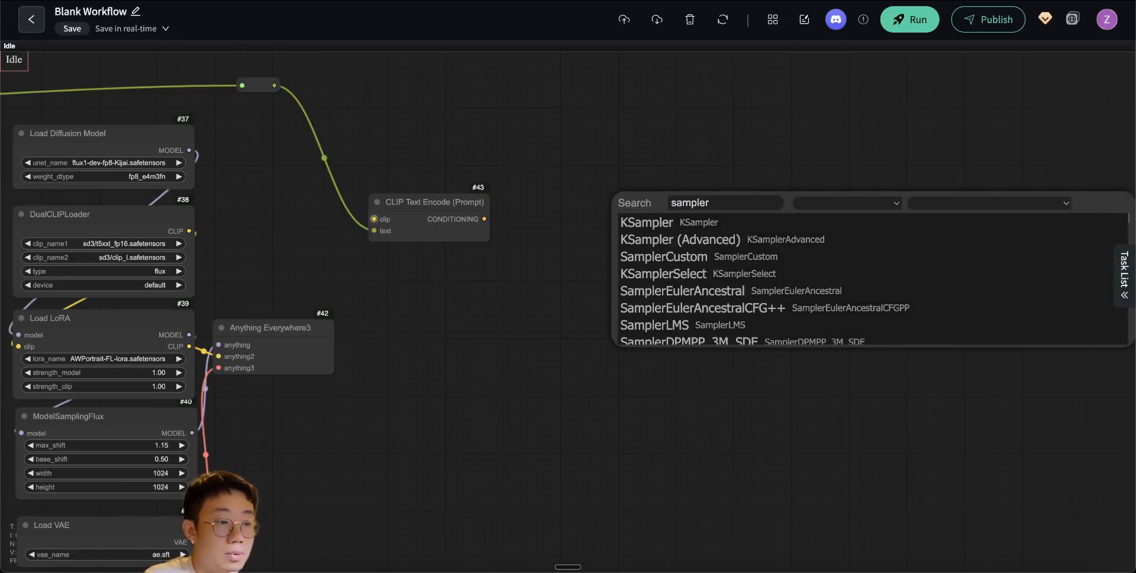
text(customadv)
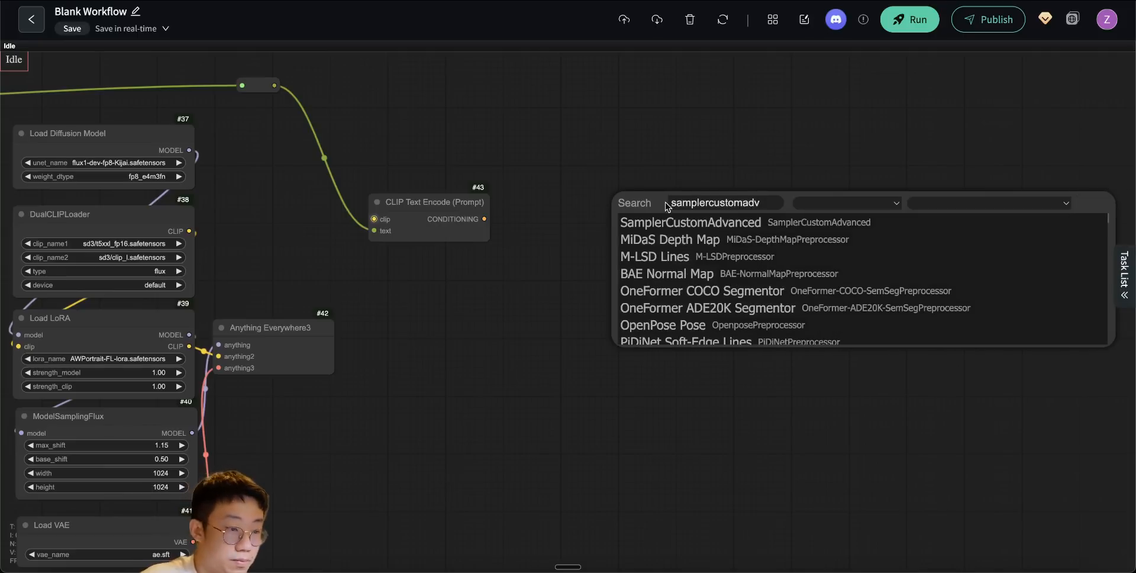
key(Return)
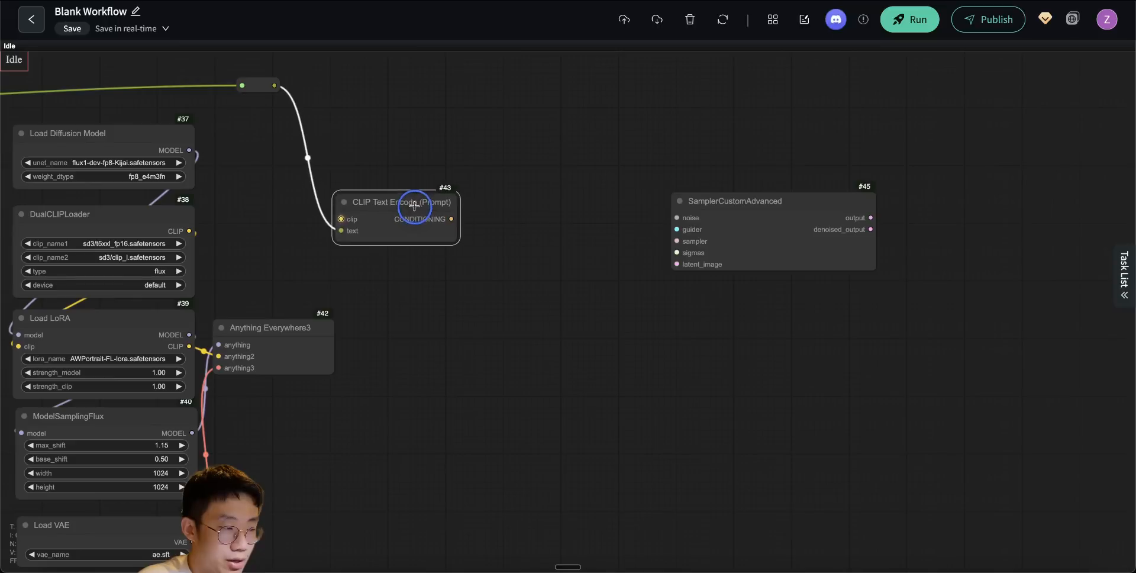
drag(415, 206, 412, 205)
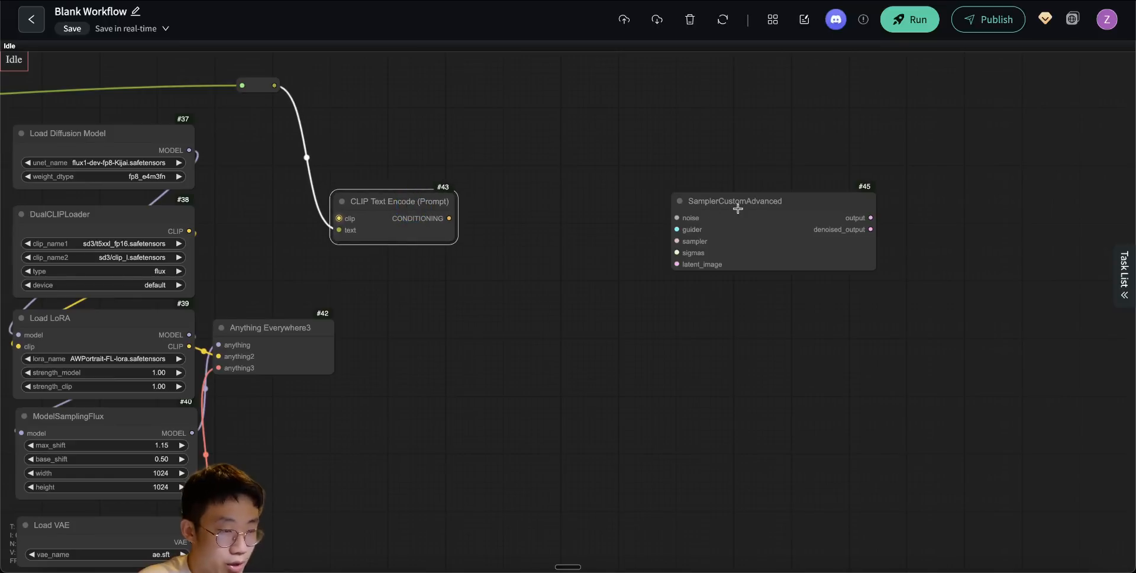
drag(738, 208, 729, 166)
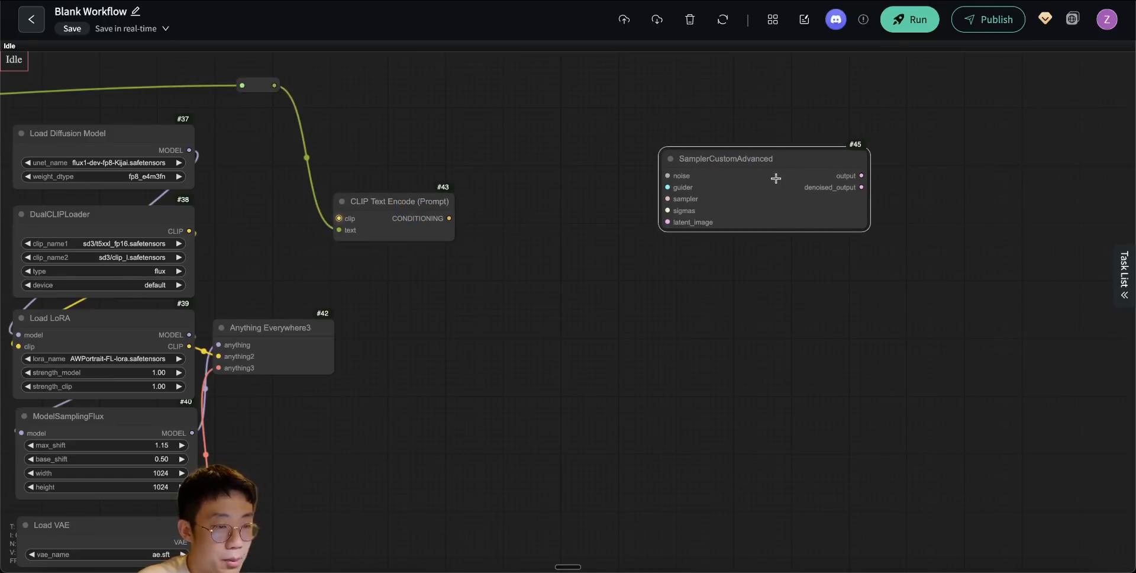
- Add a RandomNoise node beside SamplerCustomAdvanced to feed its noise input
double_click(569, 156)
text(random)
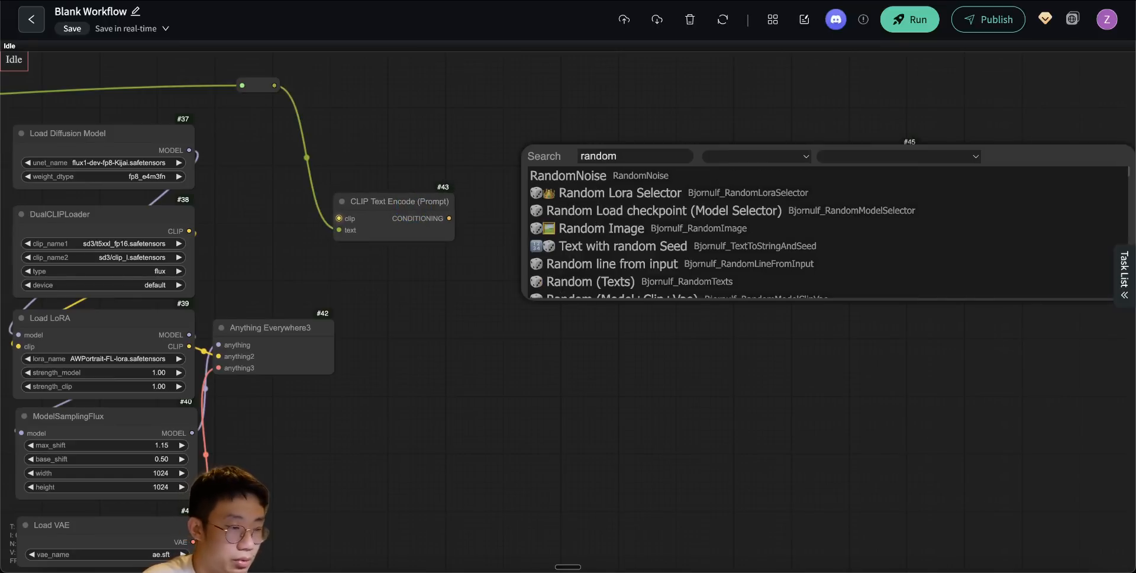
click(576, 172)
- Add a BasicGuider node feeding SamplerCustomAdvanced's guider input and connect CLIP Text Encode's CONDITIONING output to its conditioning input
double_click(552, 239)
text(basic)
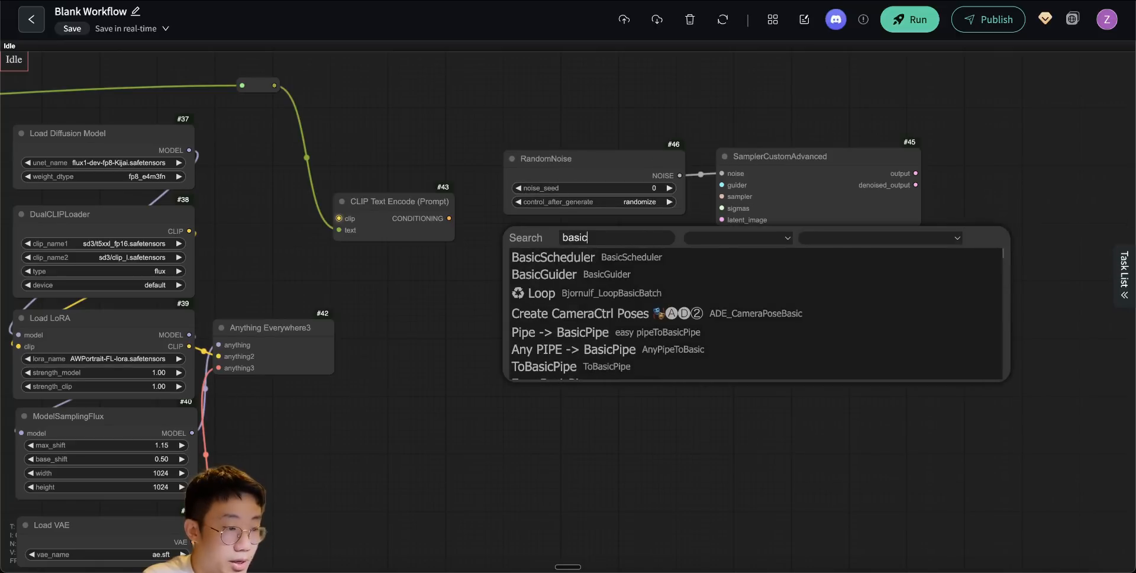
click(550, 273)
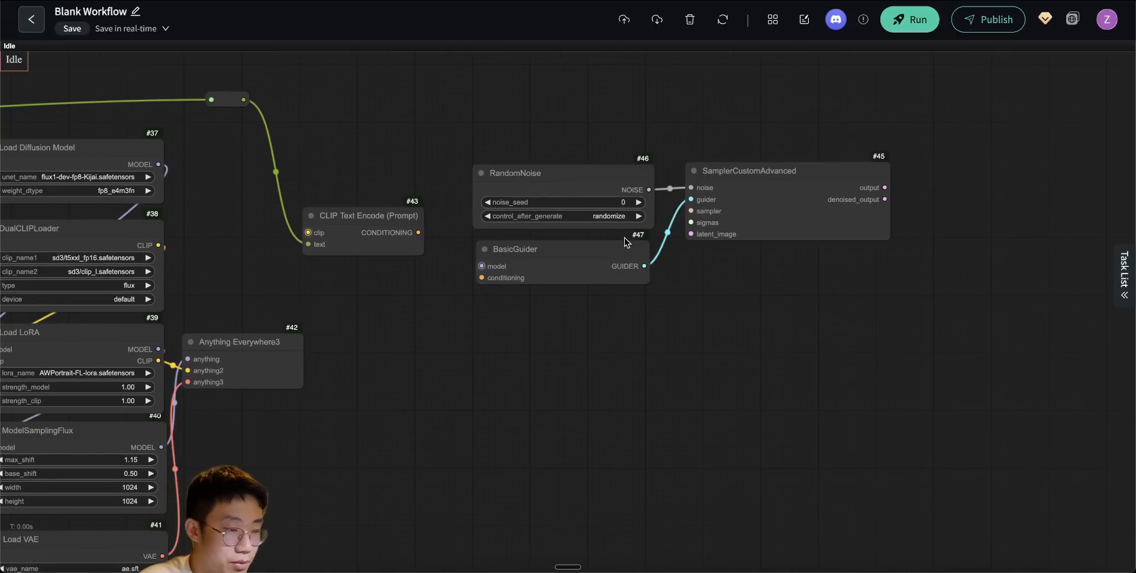
drag(419, 232, 478, 276)
drag(568, 332, 528, 325)
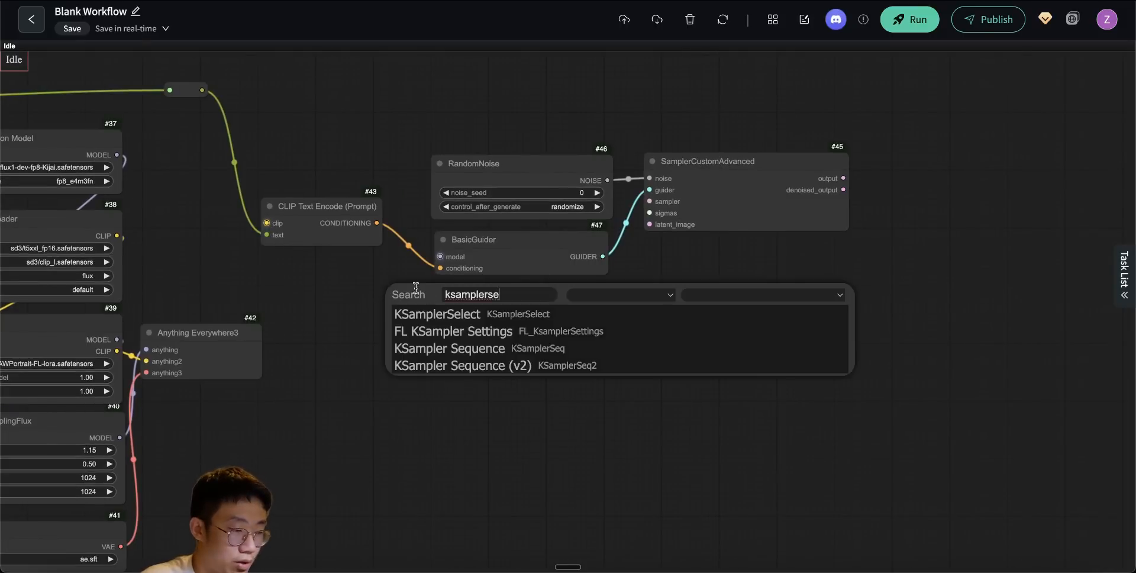
- Add a KSamplerSelect node directly below BasicGuider
click(429, 314)
click(472, 297)
drag(471, 303, 474, 303)
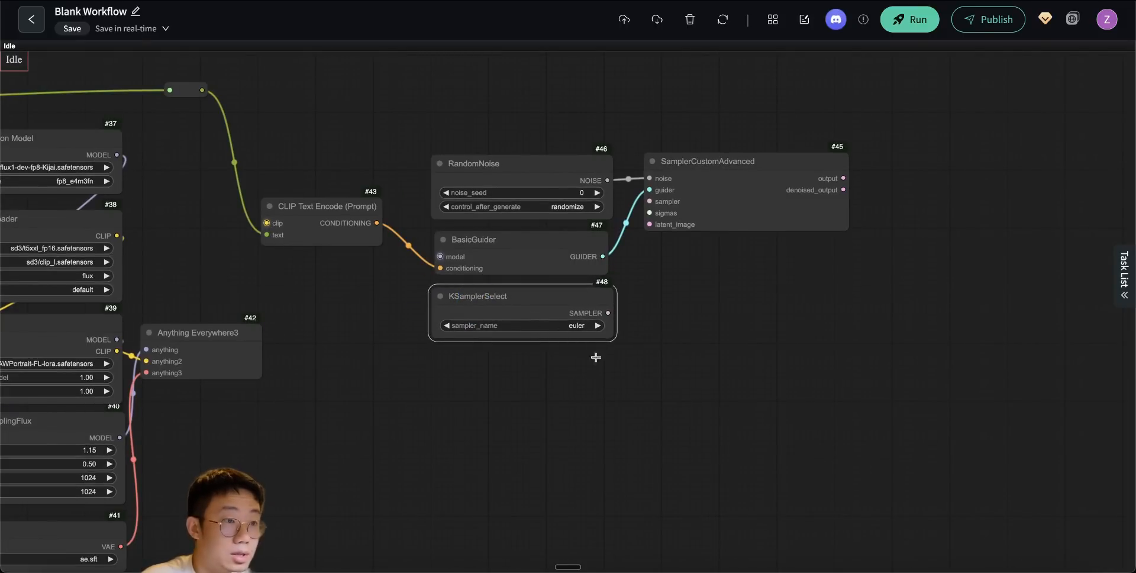
- Add a BasicScheduler node below KSamplerSelect with scheduler simple and denoise 0.30
double_click(433, 376)
text(basic)
key(Return)
click(582, 388)
text(simp)
key(Return)
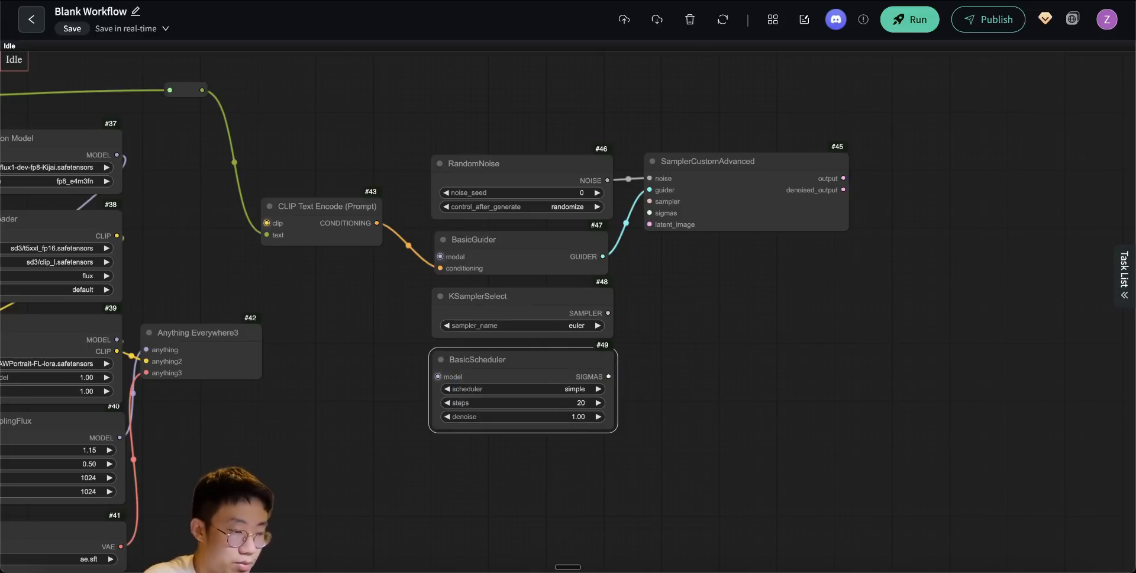
click(575, 417)
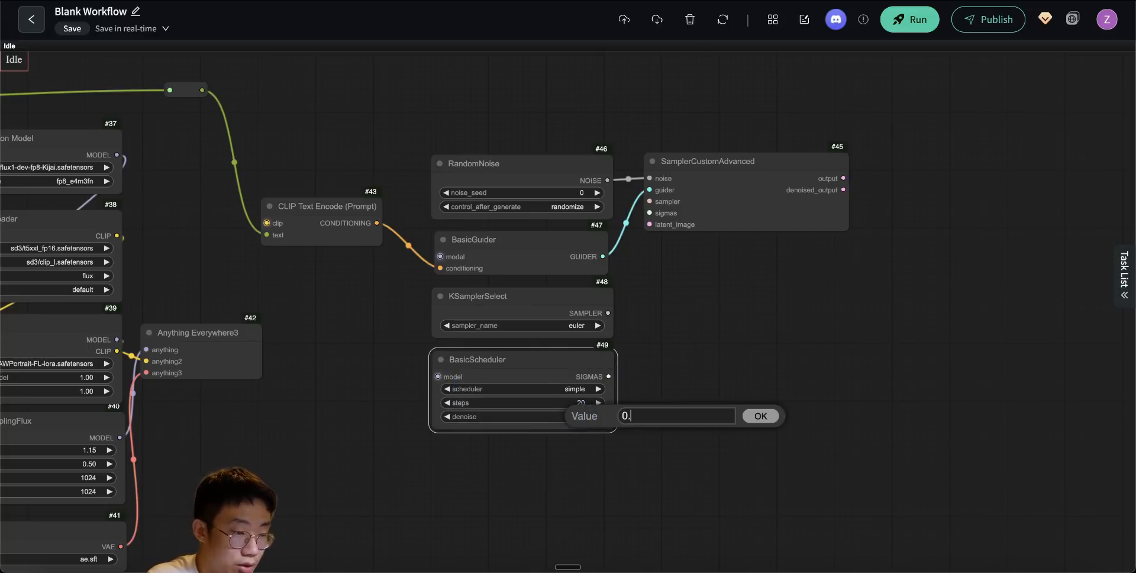
text(0.3)
key(Return)
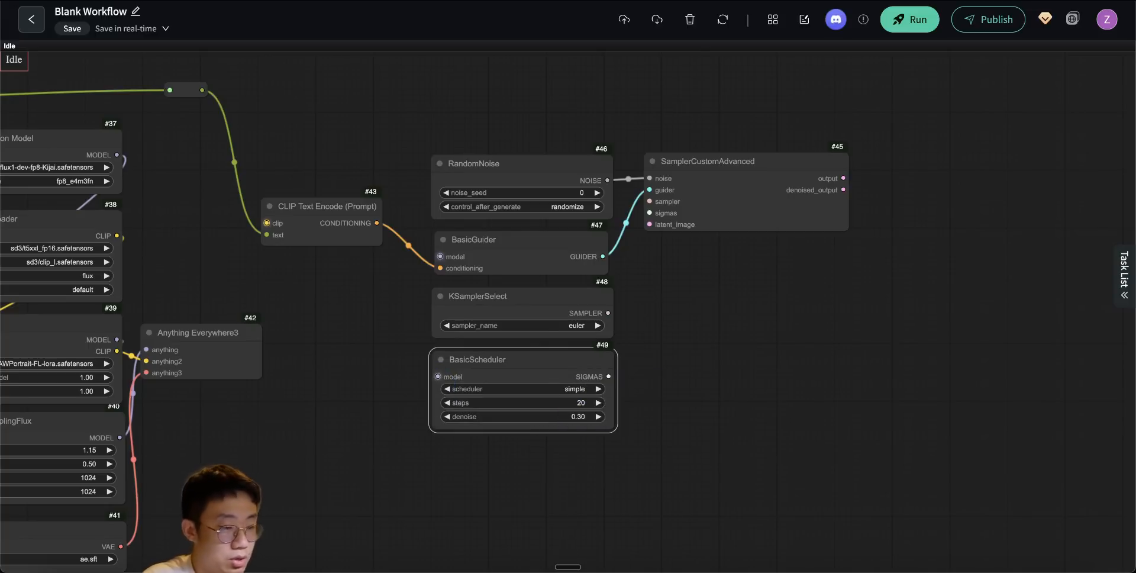
- Connect KSamplerSelect's SAMPLER and BasicScheduler's SIGMAS outputs to SamplerCustomAdvanced's sampler and sigmas inputs
drag(653, 452, 639, 378)
drag(635, 326, 677, 215)
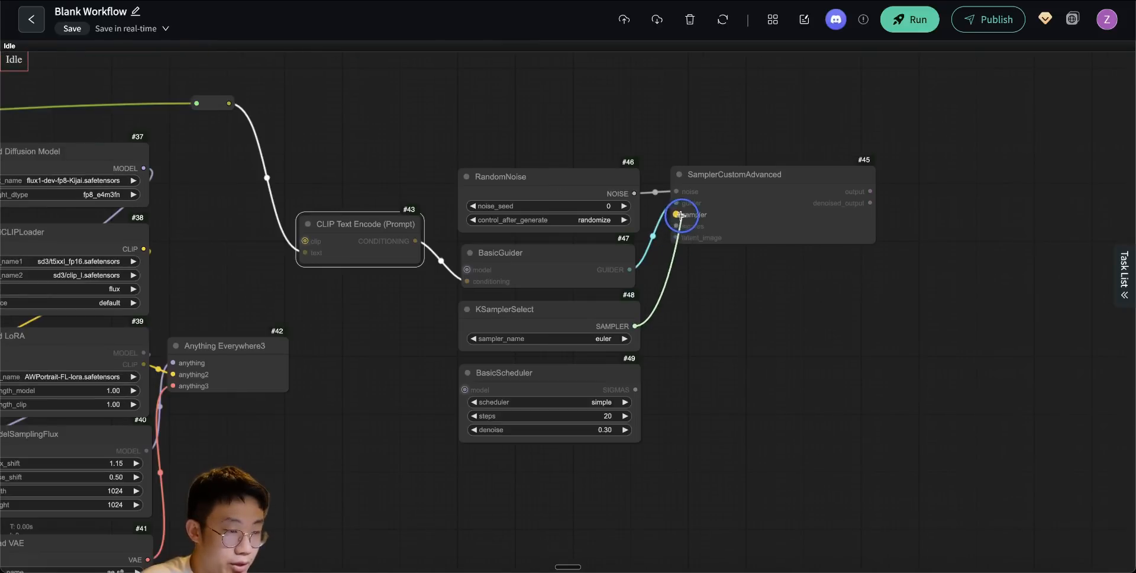
drag(633, 391, 679, 238)
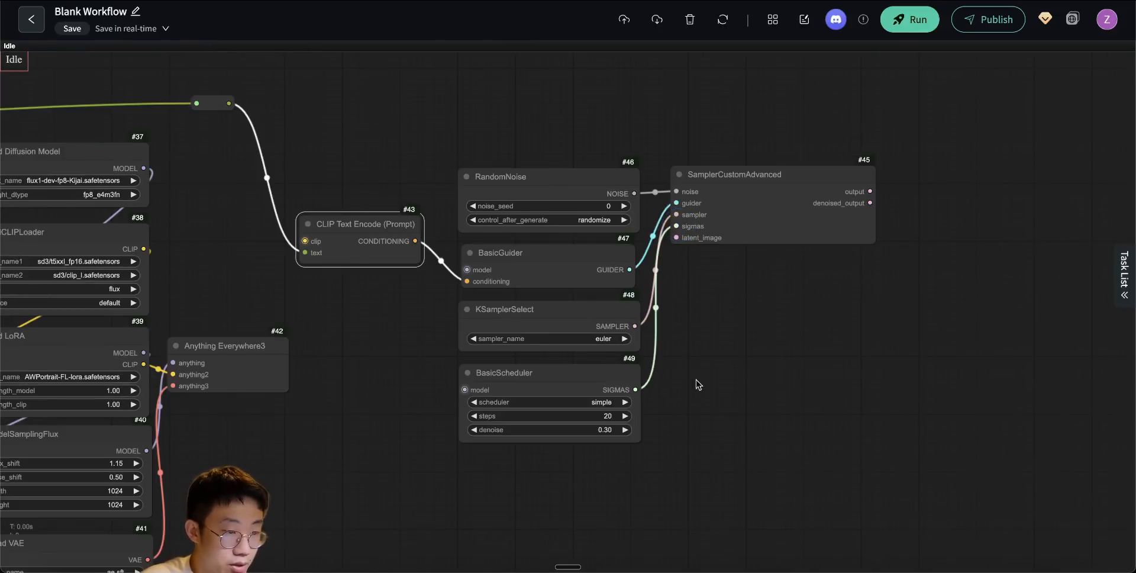
- Connect the SDXL draft KSampler (Efficient)'s LATENT output directly to SamplerCustomAdvanced's latent_image input
drag(821, 355, 739, 329)
drag(630, 233, 729, 433)
drag(331, 233, 785, 112)
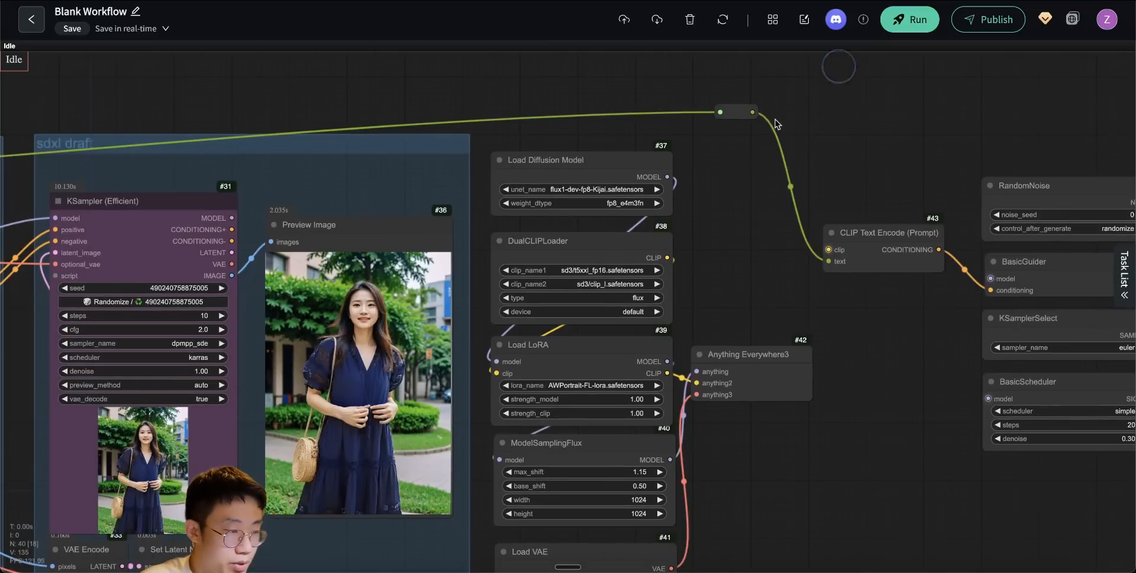
drag(817, 523, 626, 418)
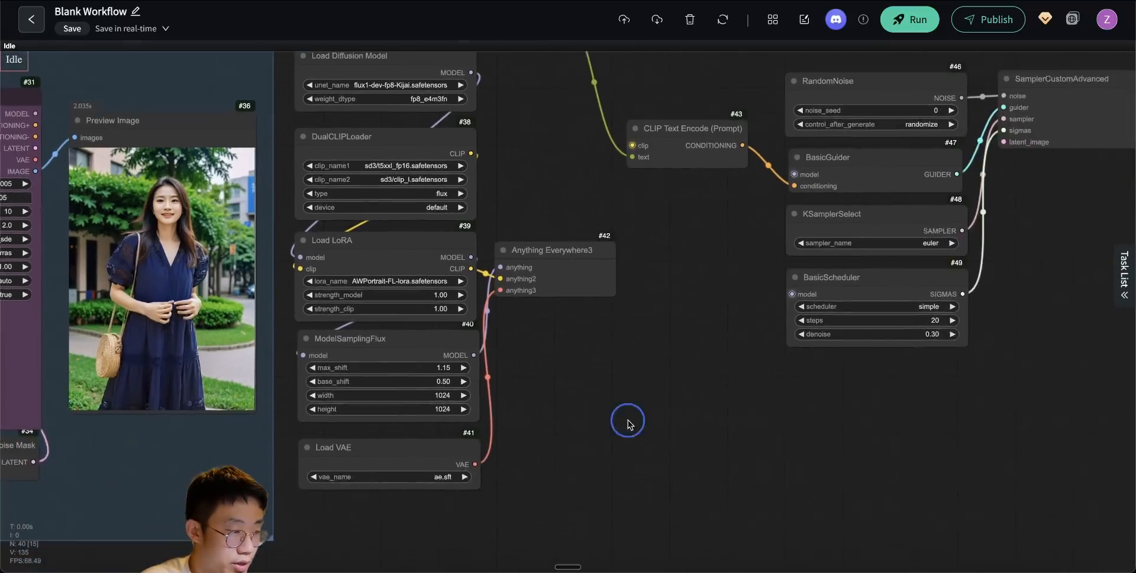
scroll(627, 418, down, 3)
drag(178, 211, 907, 208)
- Add a VAE Decode node on SamplerCustomAdvanced's output and a Preview Image node on its IMAGE output
drag(954, 289, 477, 363)
scroll(477, 364, up, 4)
drag(618, 192, 476, 273)
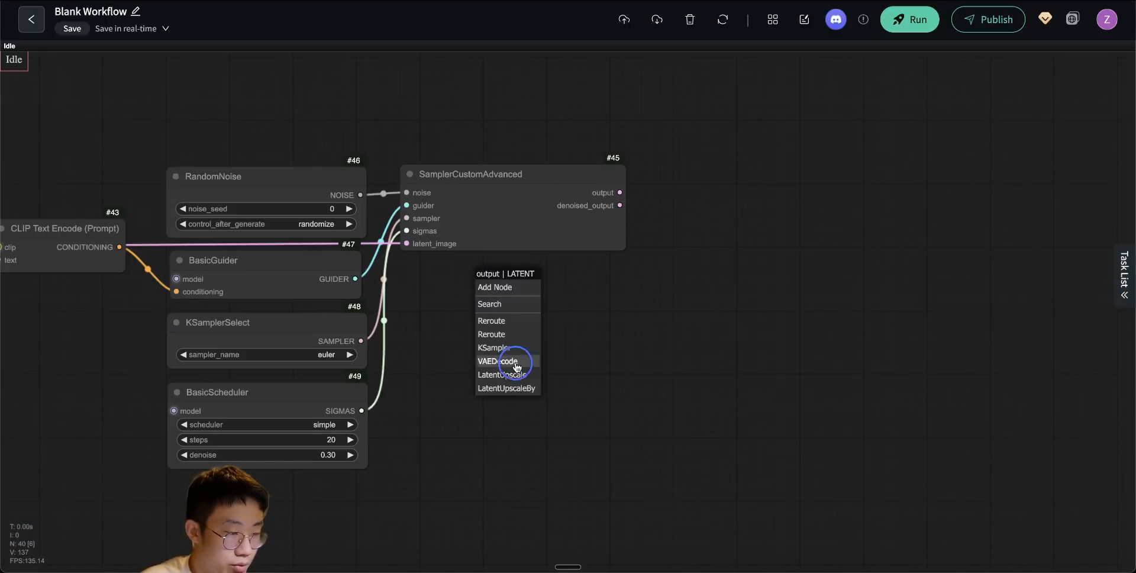
click(516, 362)
drag(545, 297, 468, 344)
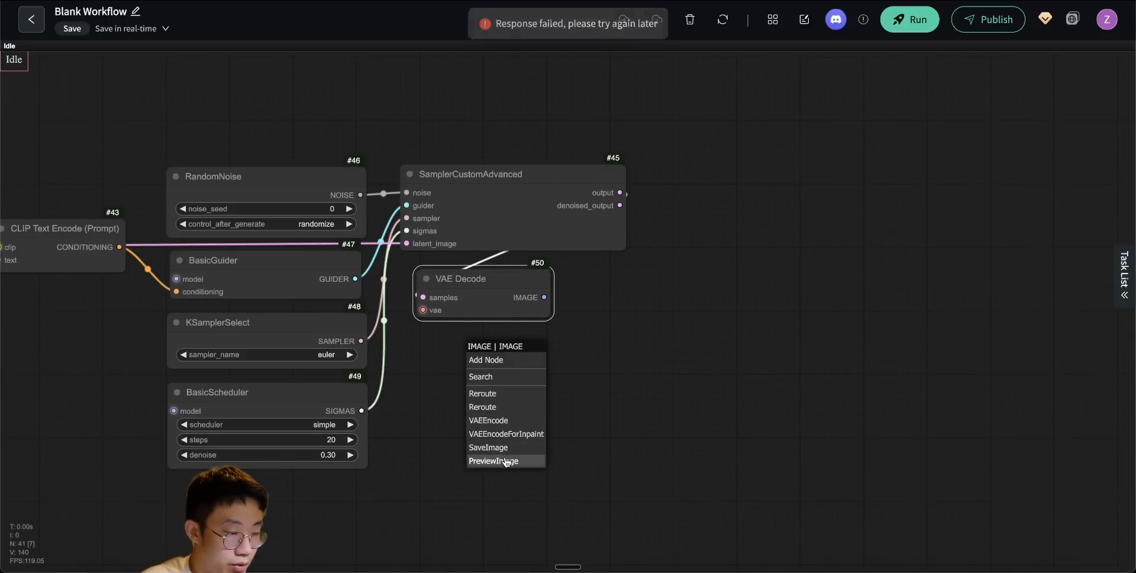
click(503, 460)
click(912, 350)
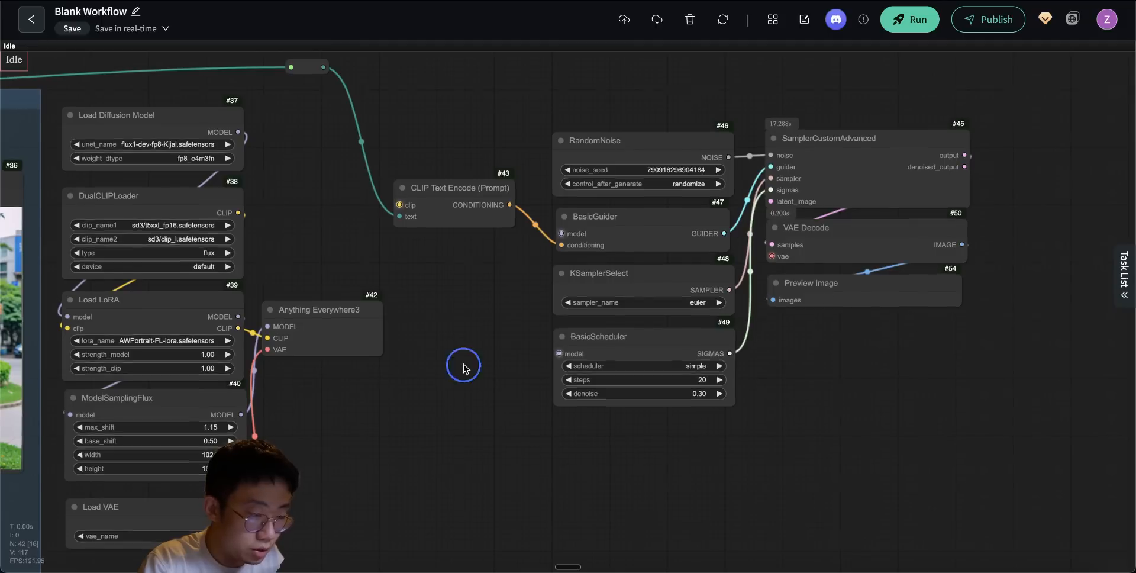
- Add a VAE Encode node below BasicScheduler with its pixels fed by the SDXL KSampler (Efficient)'s IMAGE output
drag(464, 365, 739, 364)
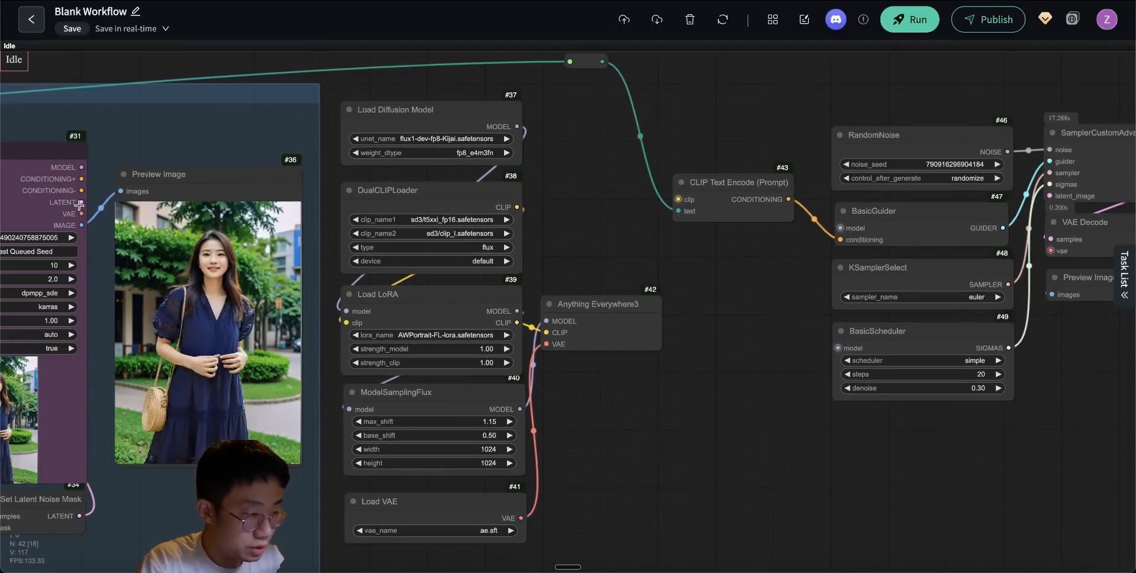
drag(82, 228, 840, 429)
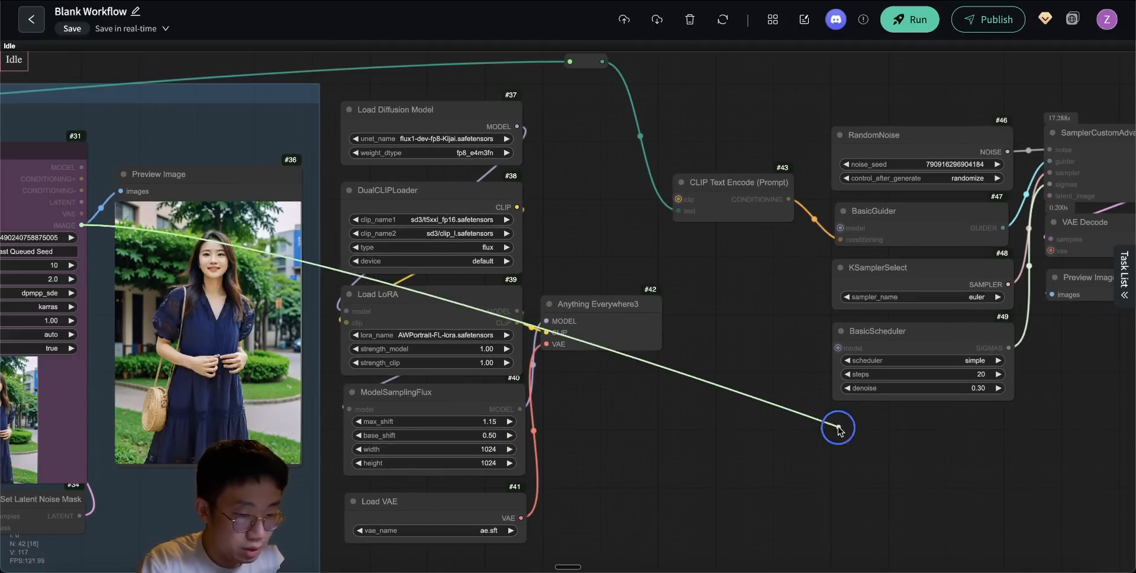
click(867, 495)
drag(956, 452, 1014, 450)
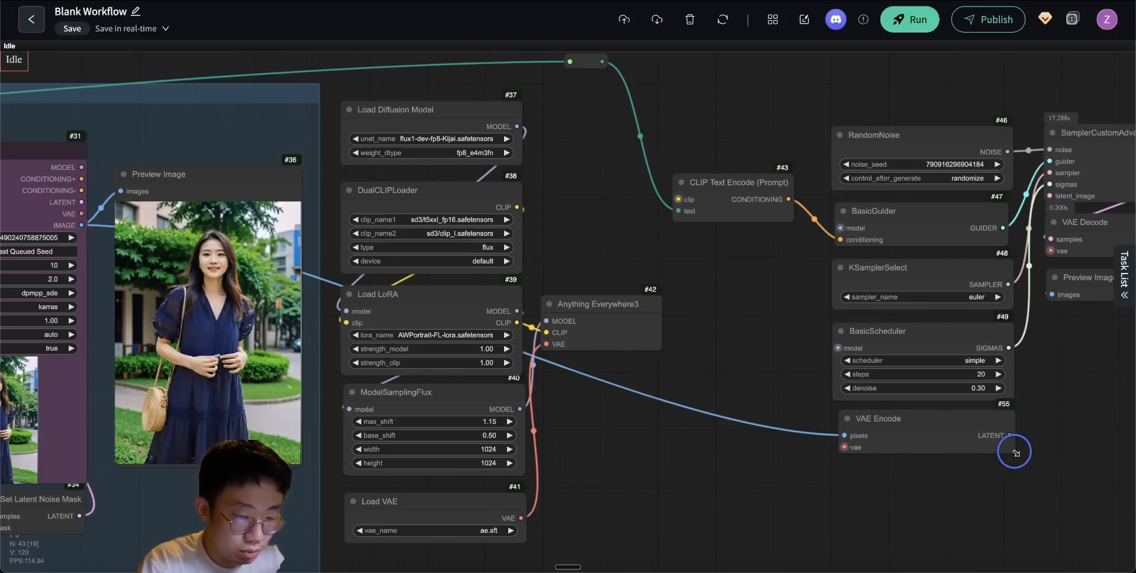
drag(876, 418, 871, 419)
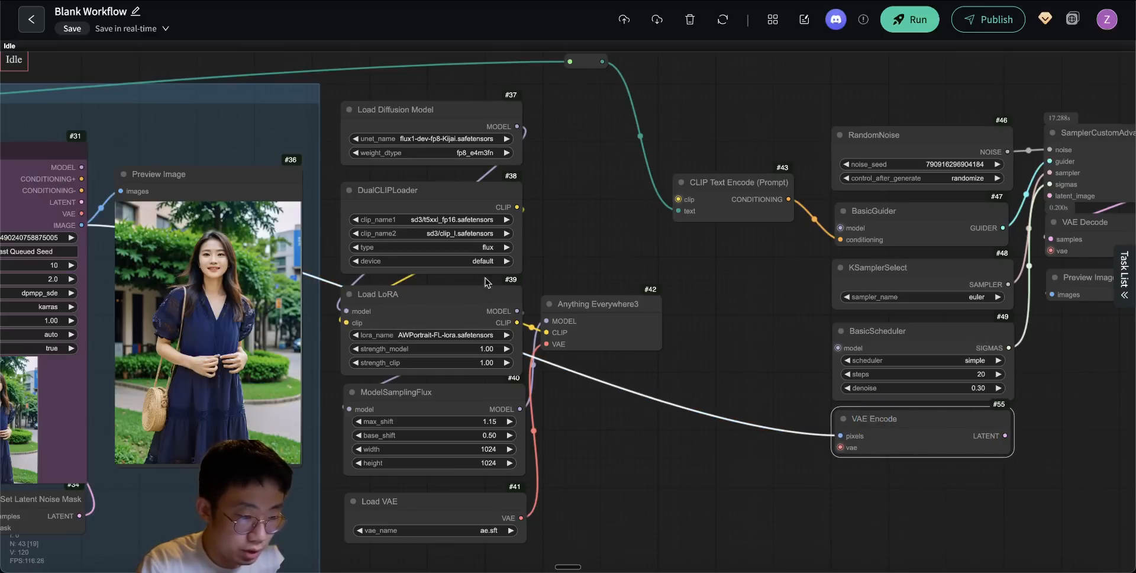
- Connect VAE Encode's LATENT output to SamplerCustomAdvanced's latent_image input and run the workflow
drag(706, 462, 433, 446)
drag(733, 419, 778, 181)
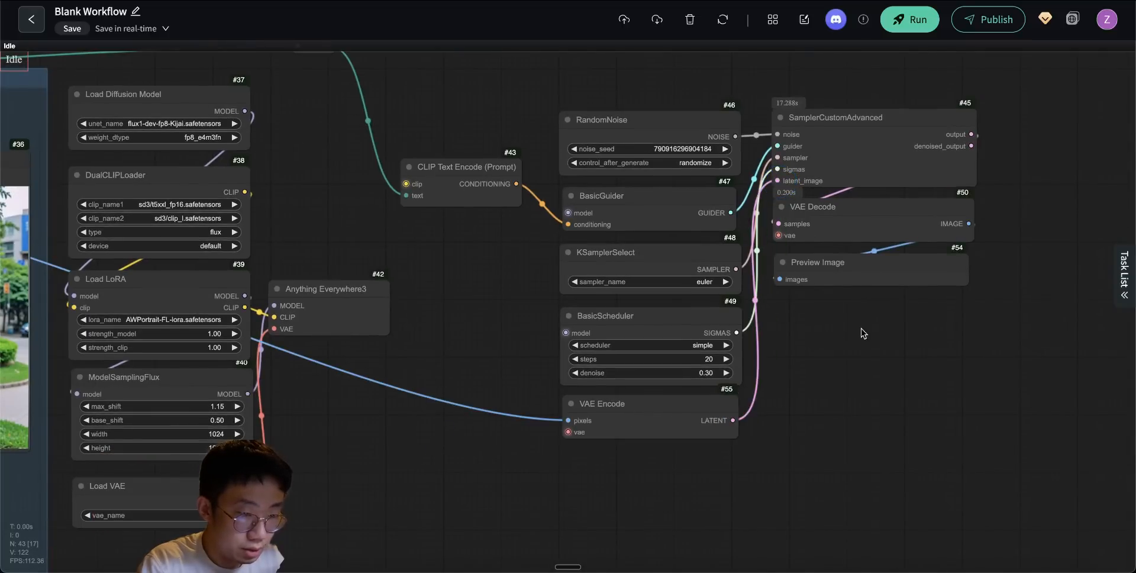
click(927, 27)
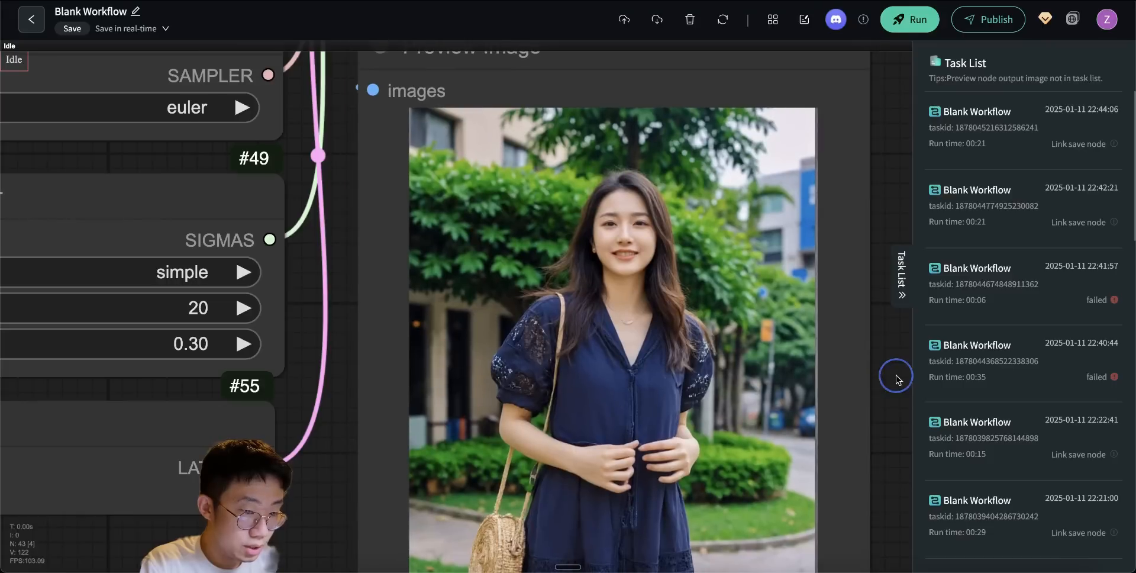
- Examine the Flux-refined preview up close and compare its dress details with the original photo in Load Image
scroll(893, 375, down, 5)
drag(899, 382, 723, 311)
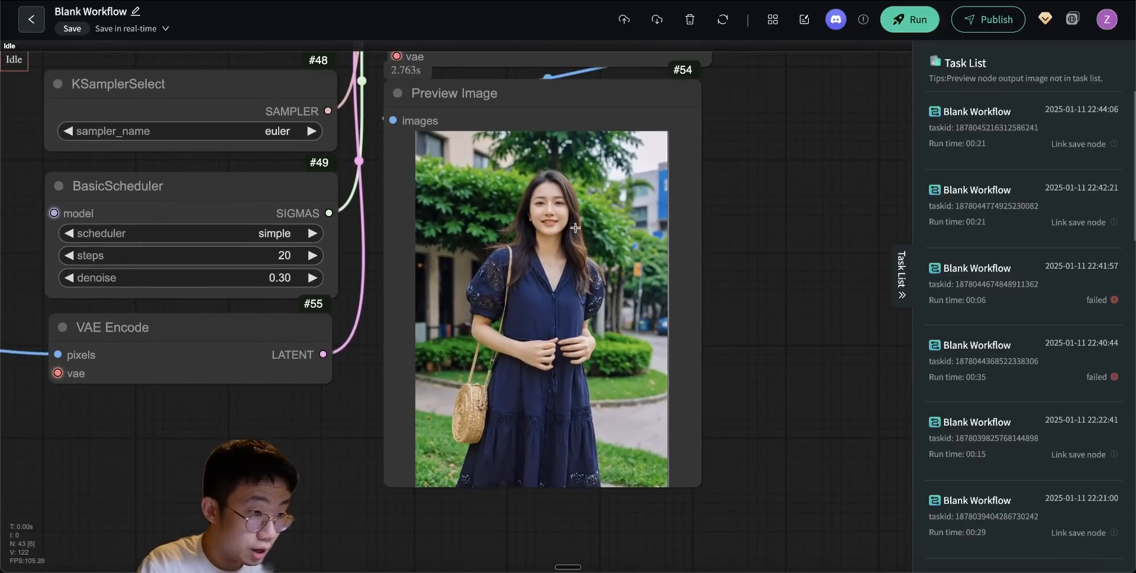
scroll(576, 228, up, 5)
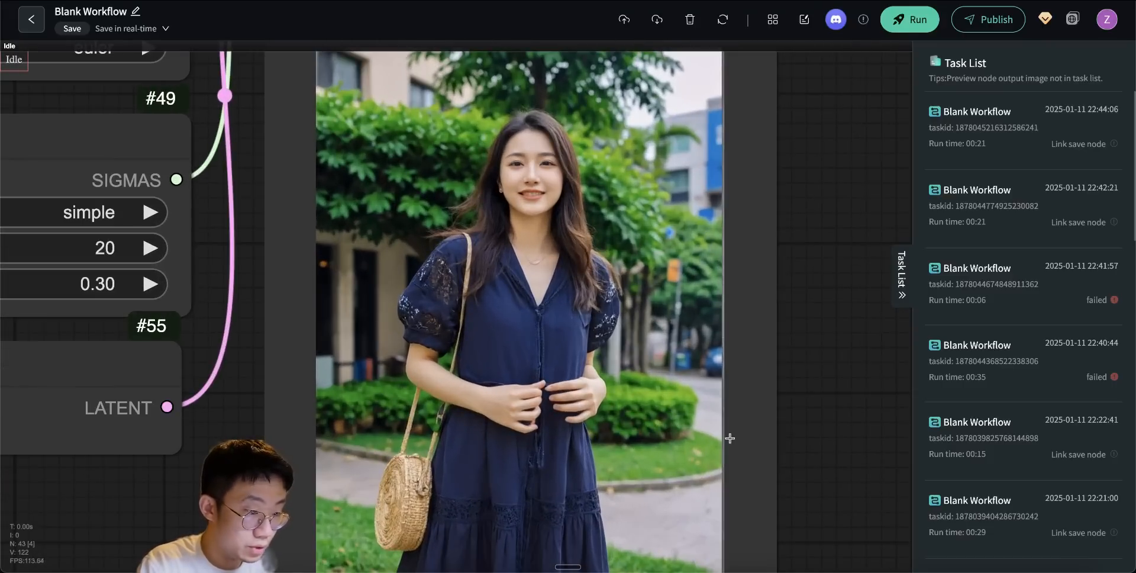
scroll(696, 218, down, 3)
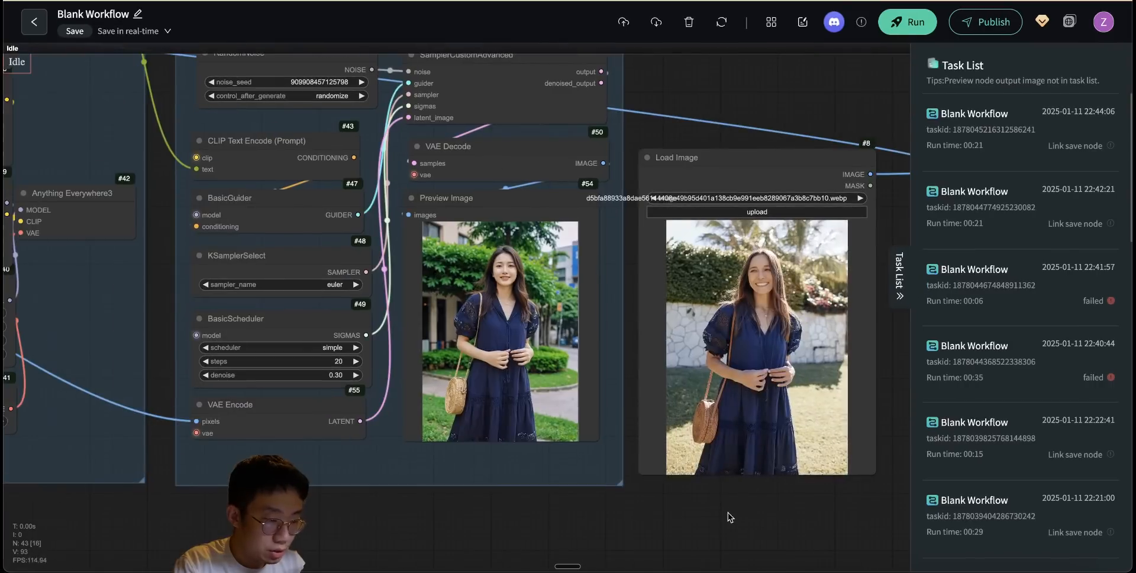
scroll(567, 401, up, 4)
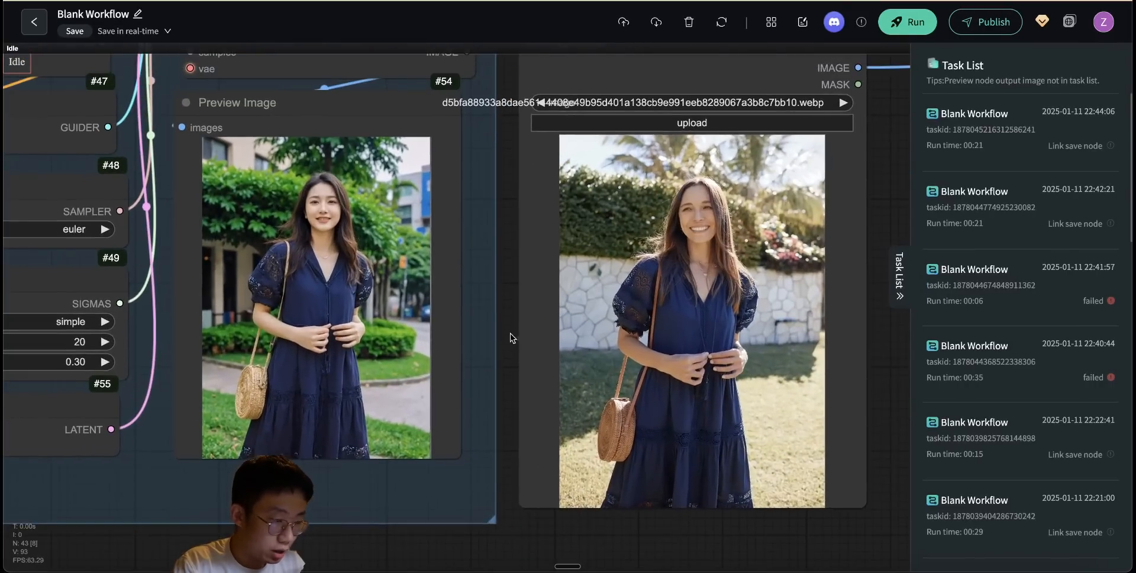
scroll(505, 324, up, 5)
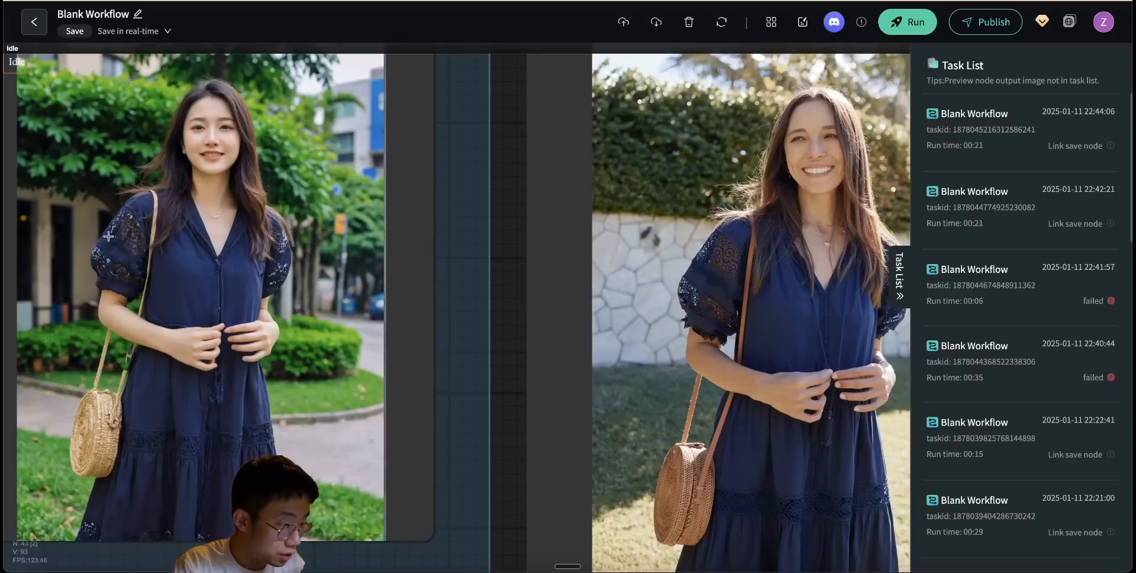
- Compare the lace sleeve and neckline details in the Flux preview with those in the original photo
scroll(134, 226, up, 6)
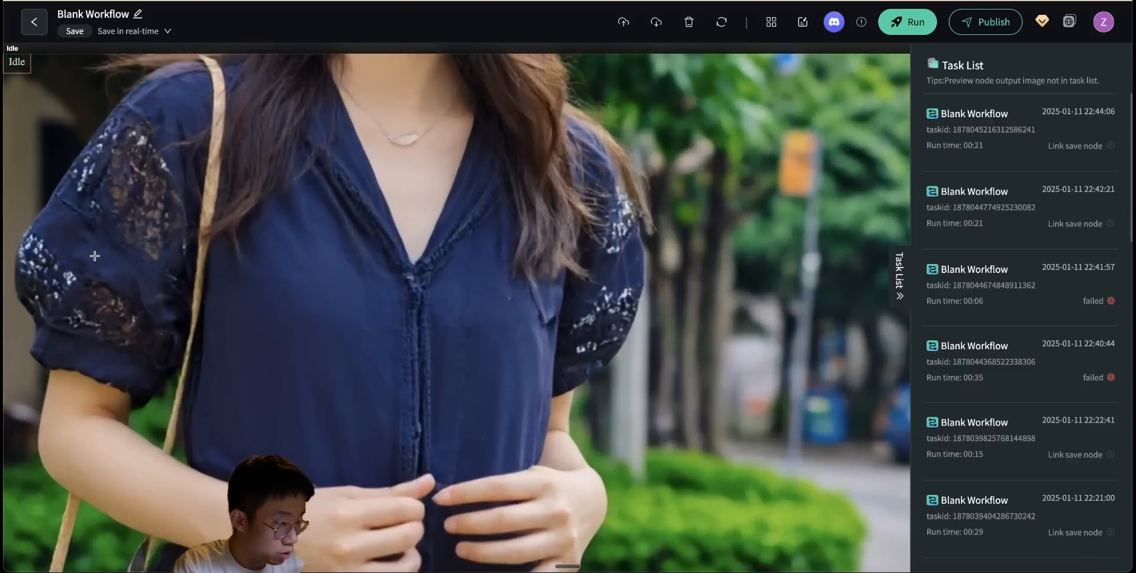
scroll(95, 256, down, 6)
scroll(610, 284, up, 5)
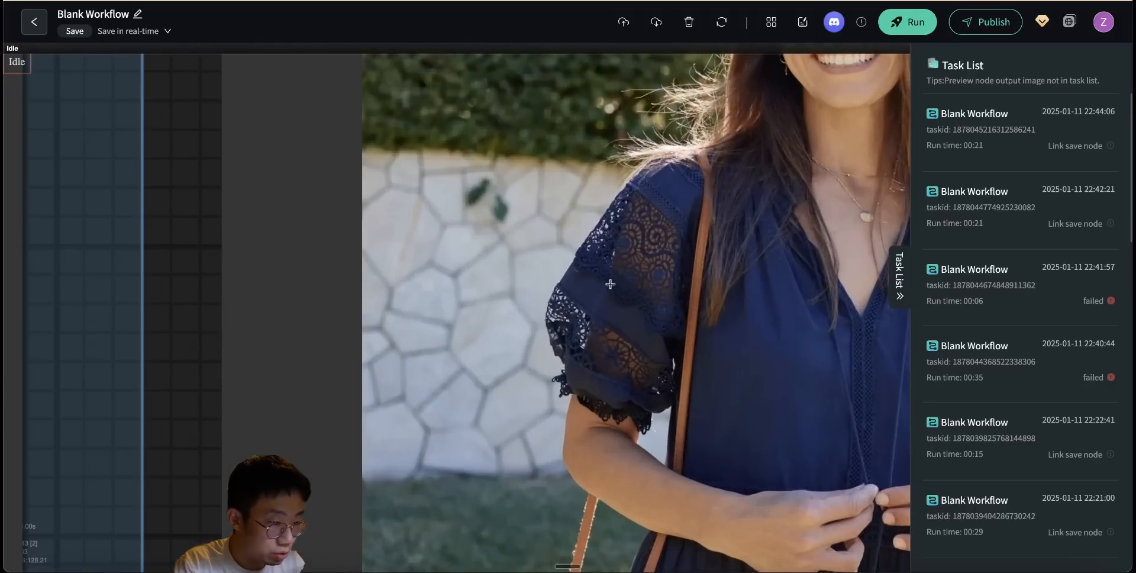
scroll(612, 298, down, 5)
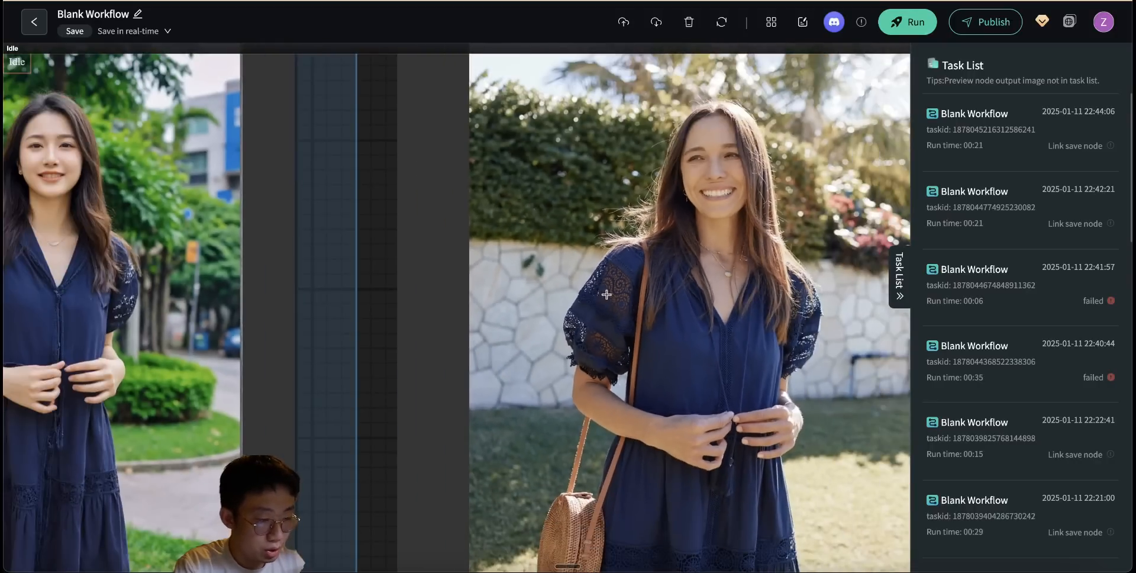
scroll(439, 332, down, 3)
scroll(414, 341, down, 4)
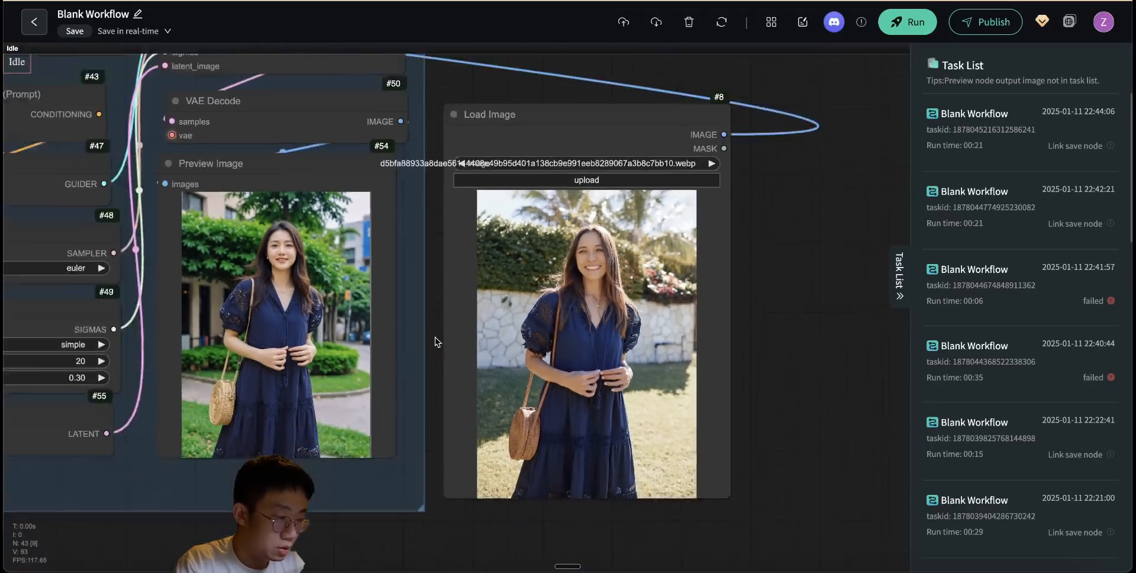
- Move the Load Image node back to the start of the workflow, in front of the Mask group
scroll(666, 323, down, 6)
scroll(612, 308, down, 5)
drag(514, 412, 745, 448)
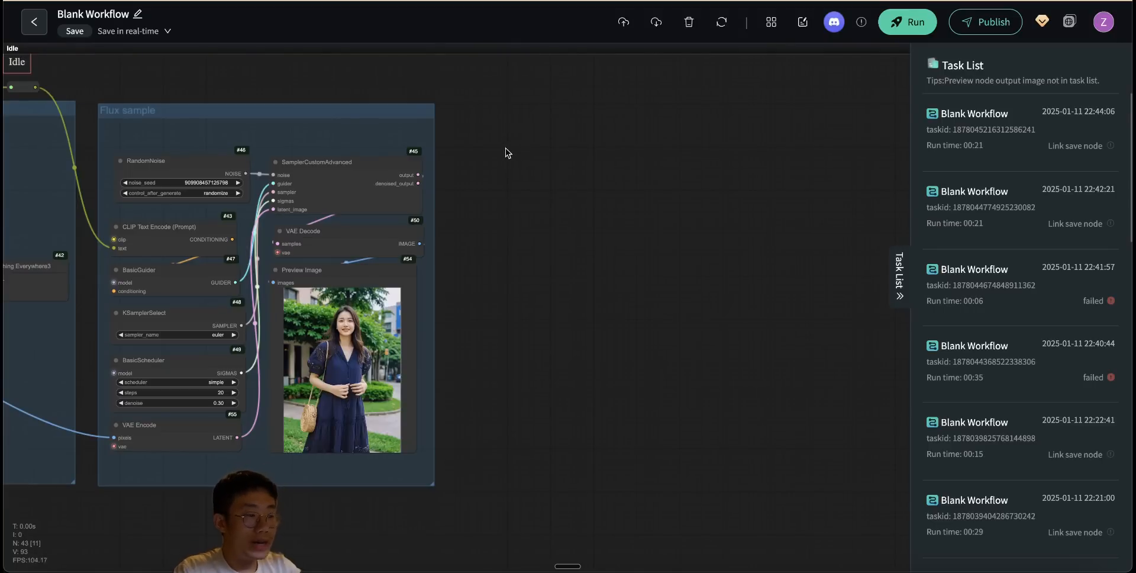
- Add a Resize Image (ImageResizeKJ) node beside the Flux group, with its image input fed by VAE Decode's IMAGE output
scroll(349, 354, up, 4)
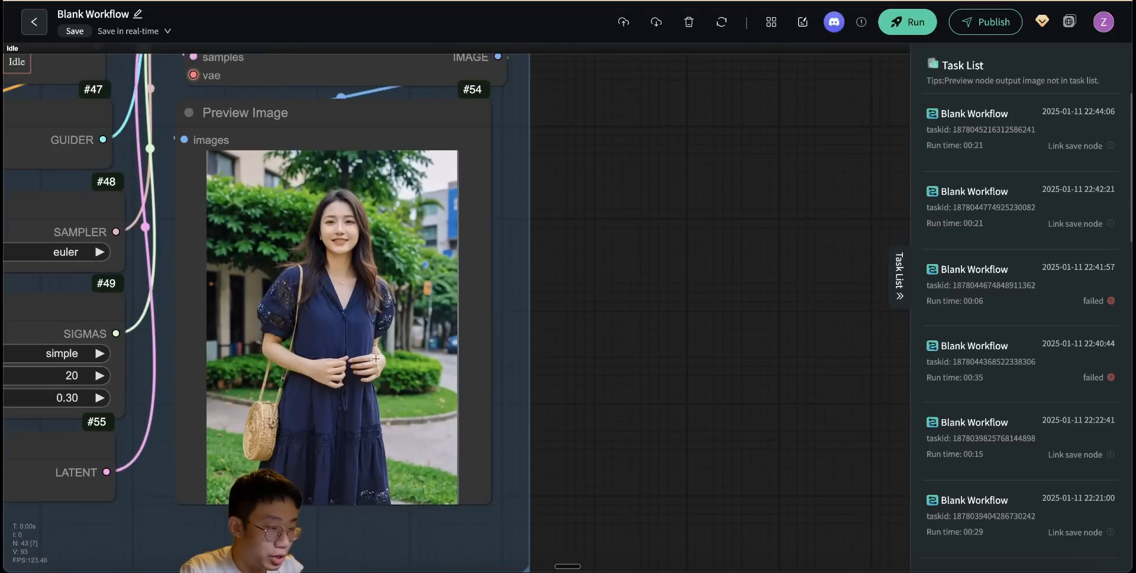
scroll(704, 320, down, 4)
double_click(606, 92)
text(r)
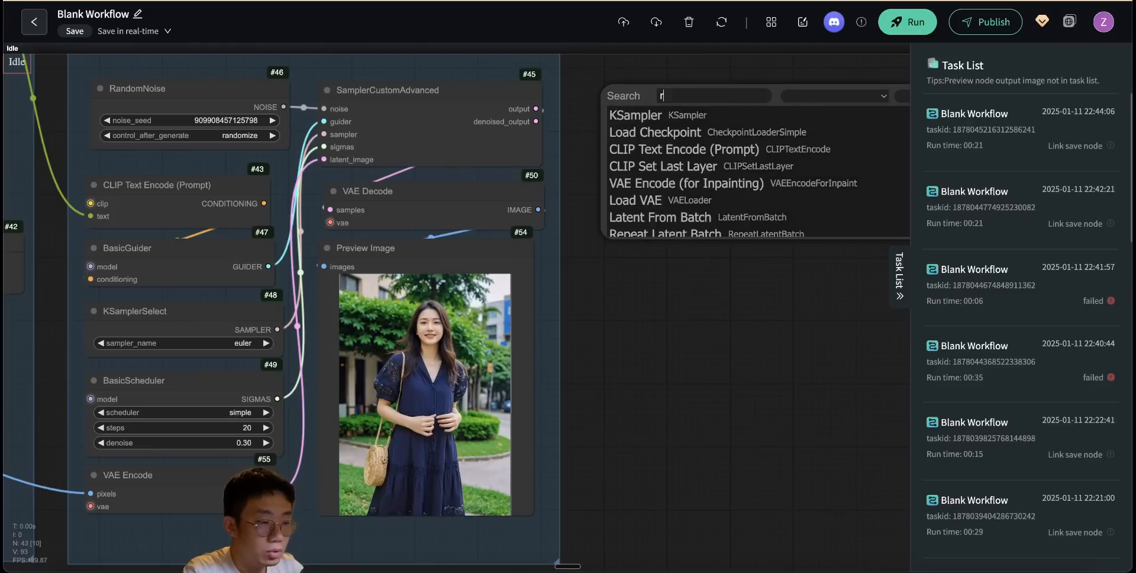
text(esize image)
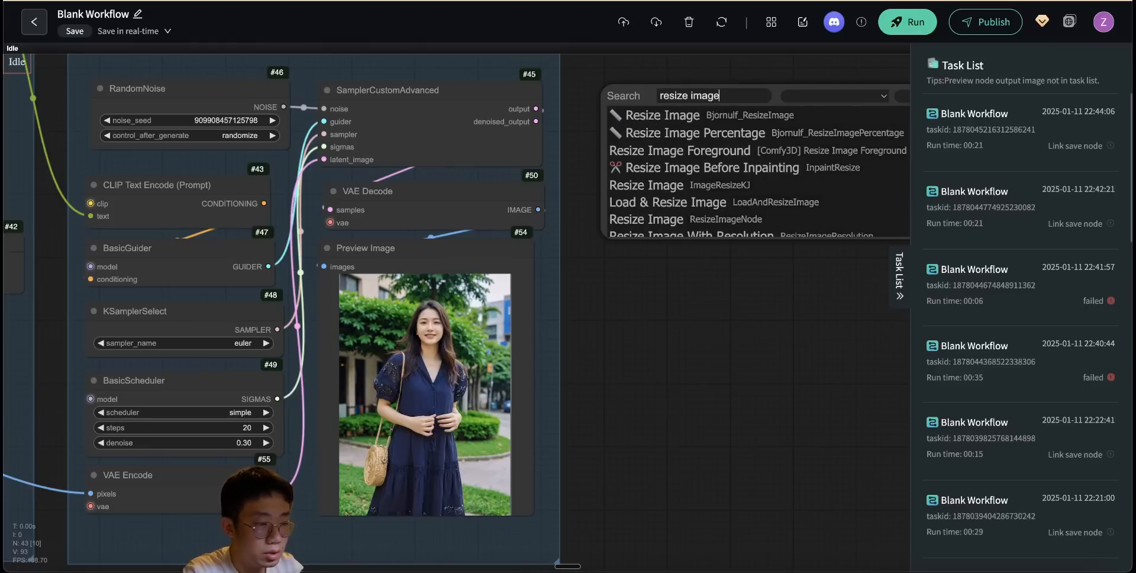
click(654, 106)
- Route the Mask group's Image Resize output through a Reroute into Resize Image's get_image_size input and turn on keep_proportion
scroll(555, 306, down, 5)
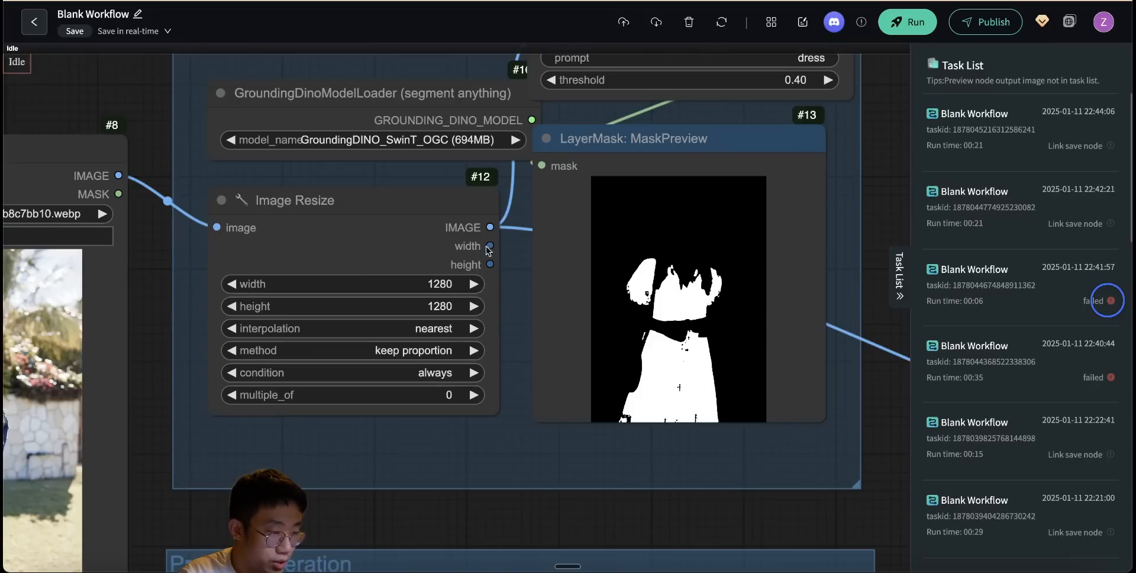
drag(476, 515, 350, 487)
double_click(780, 210)
text(re)
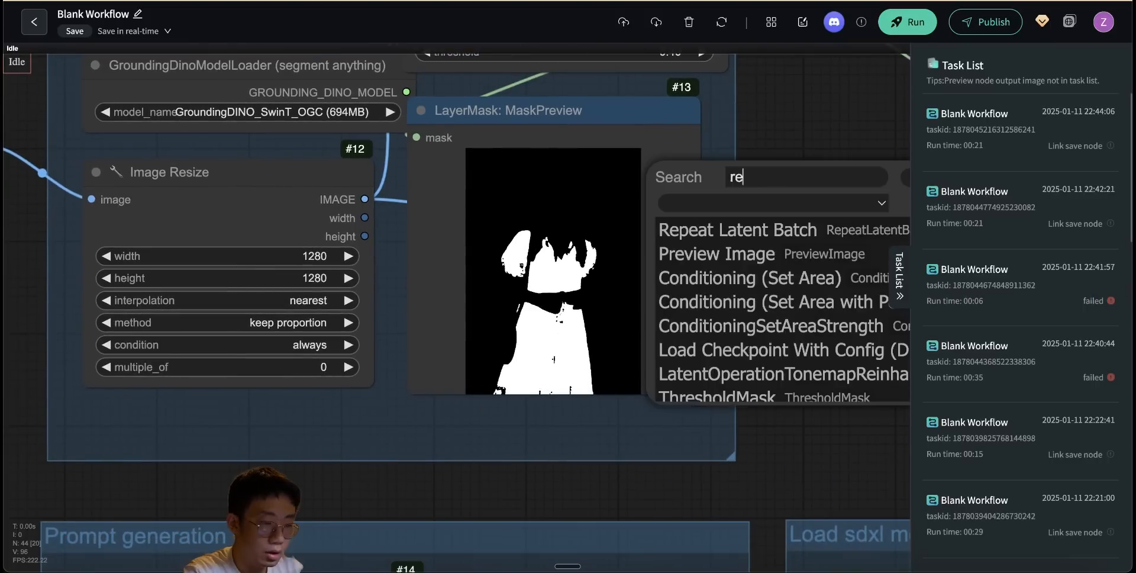
text(rout)
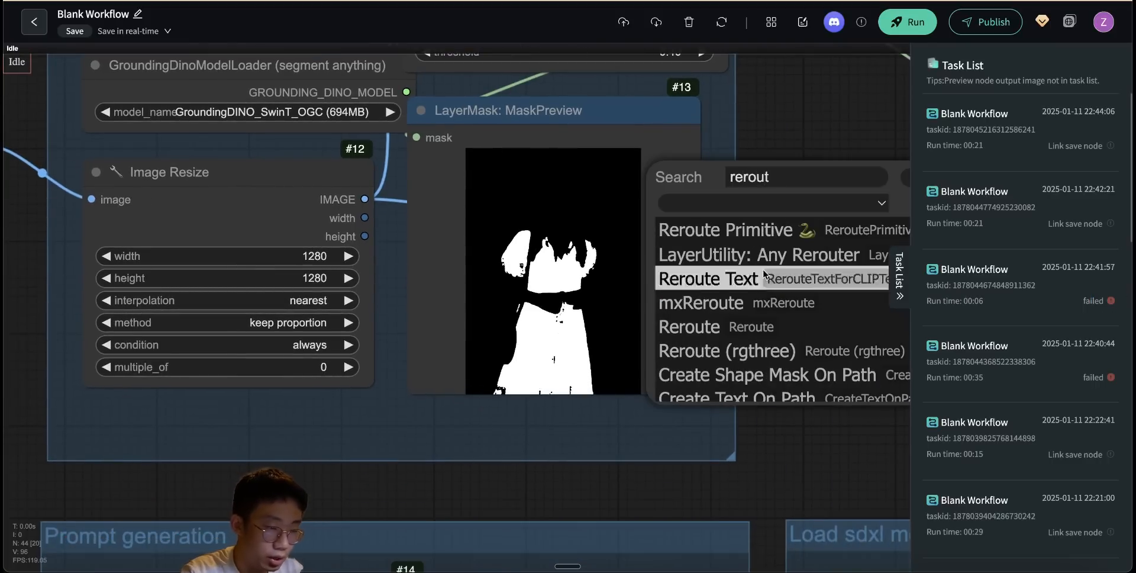
key(Return)
drag(376, 127, 310, 279)
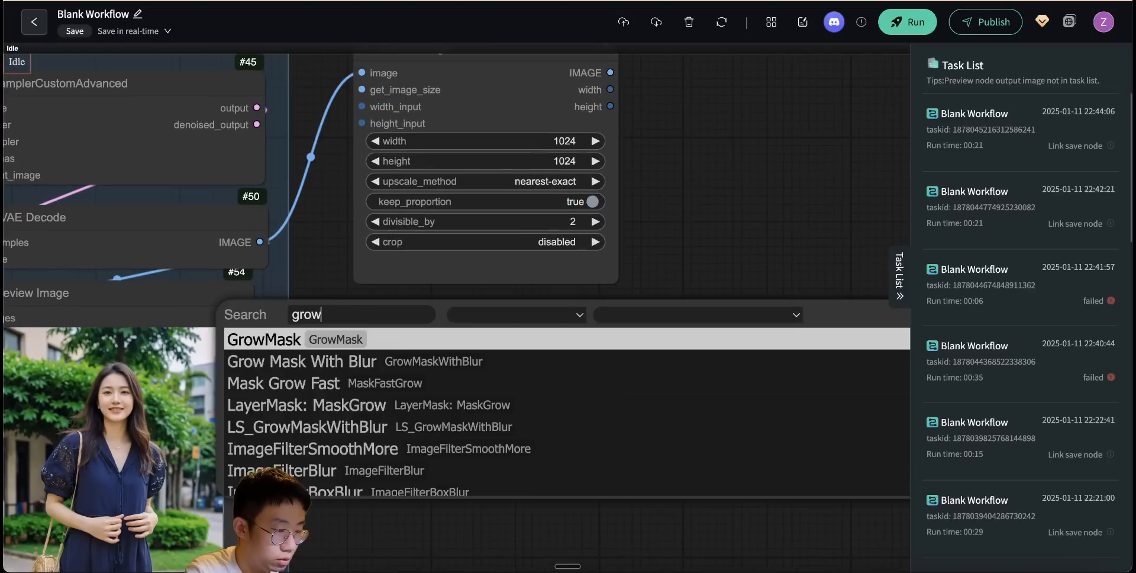
- Feed the dress mask into a GrowMask node with expand -3, chained to a Mask Blur node with amount 20
text(m)
key(Return)
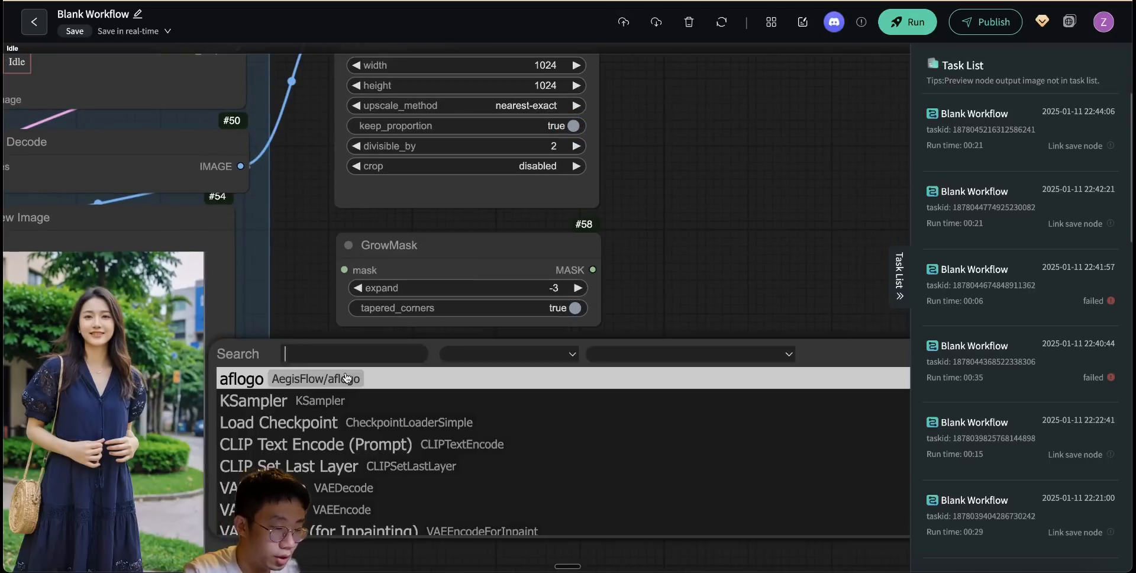
text(maskbl)
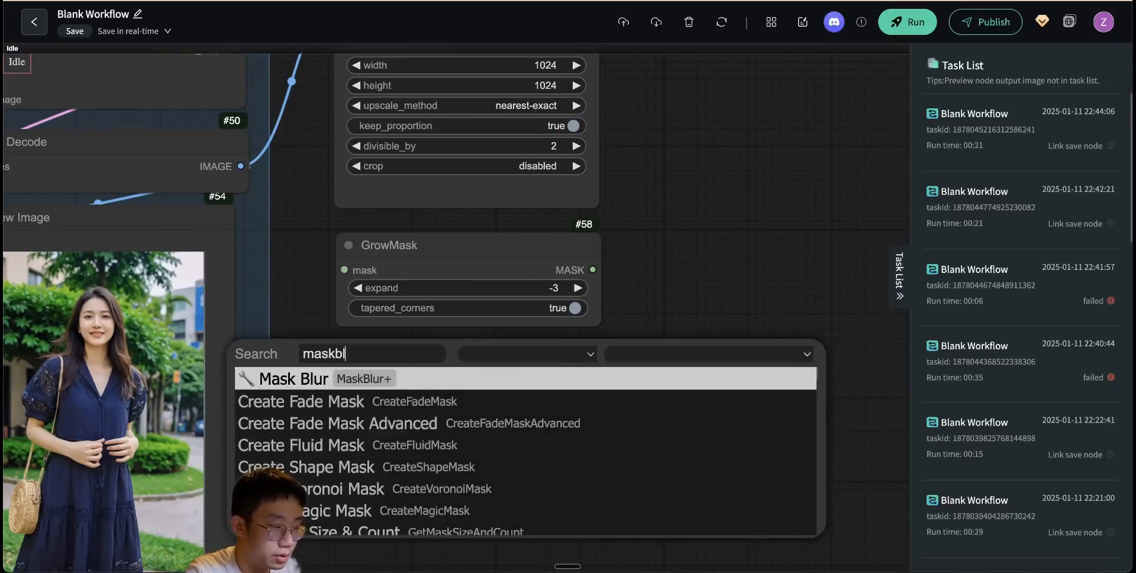
key(Return)
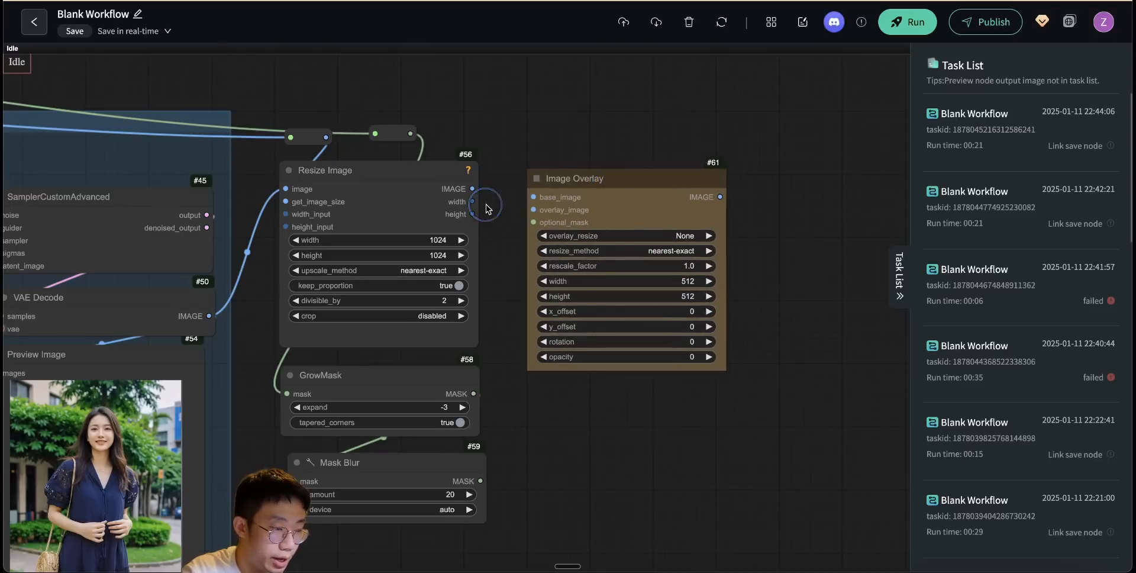
- Add an Image Overlay node and connect Resize Image's IMAGE output to its overlay_image input
scroll(488, 206, down, 2)
scroll(491, 209, up, 3)
drag(467, 184, 545, 211)
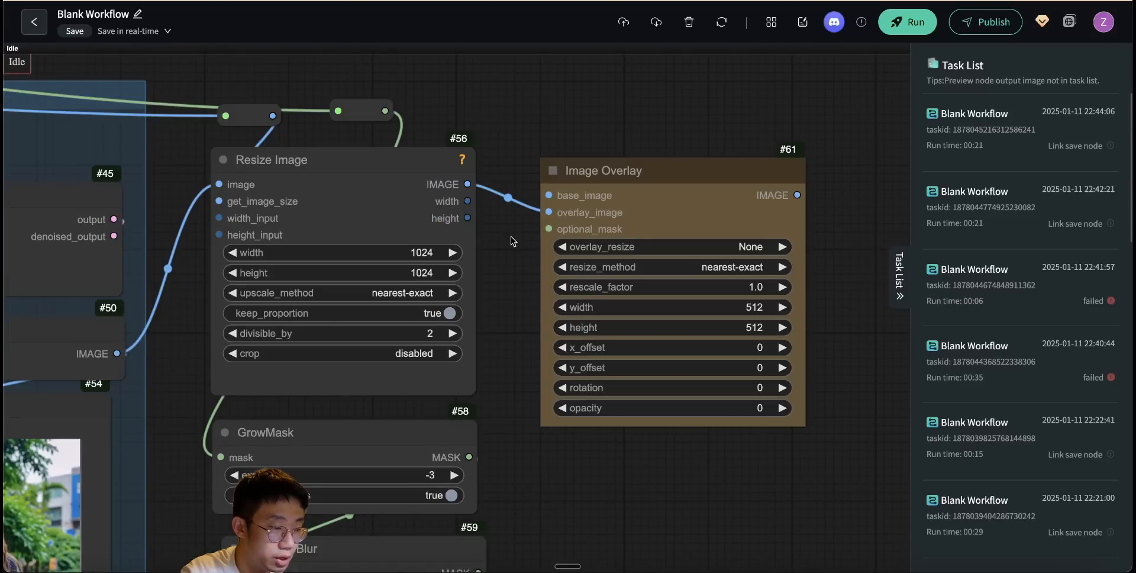
- Connect the rerouted original image to Image Overlay's base_image and Mask Blur's MASK output to its optional_mask
drag(371, 204, 904, 177)
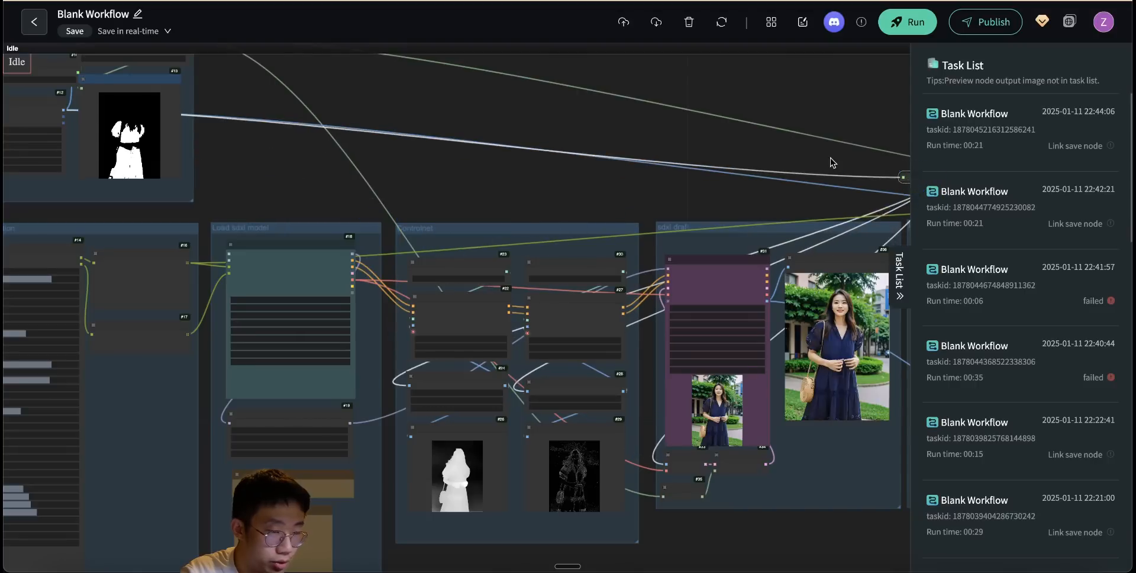
drag(832, 163, 331, 150)
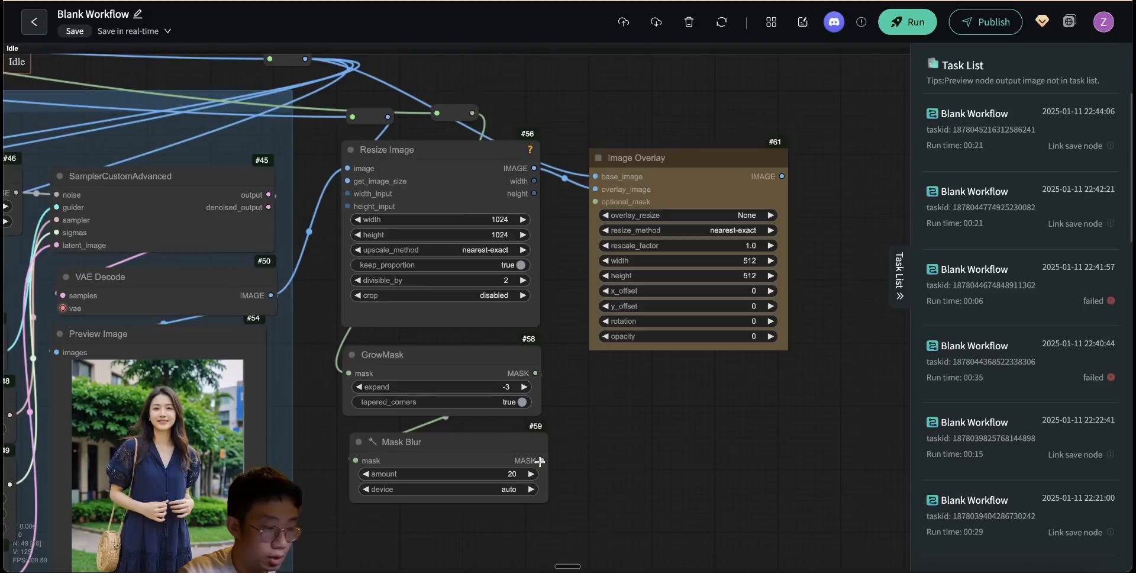
drag(542, 459, 595, 201)
- Set the Image Overlay node's width and height to 1024
click(713, 283)
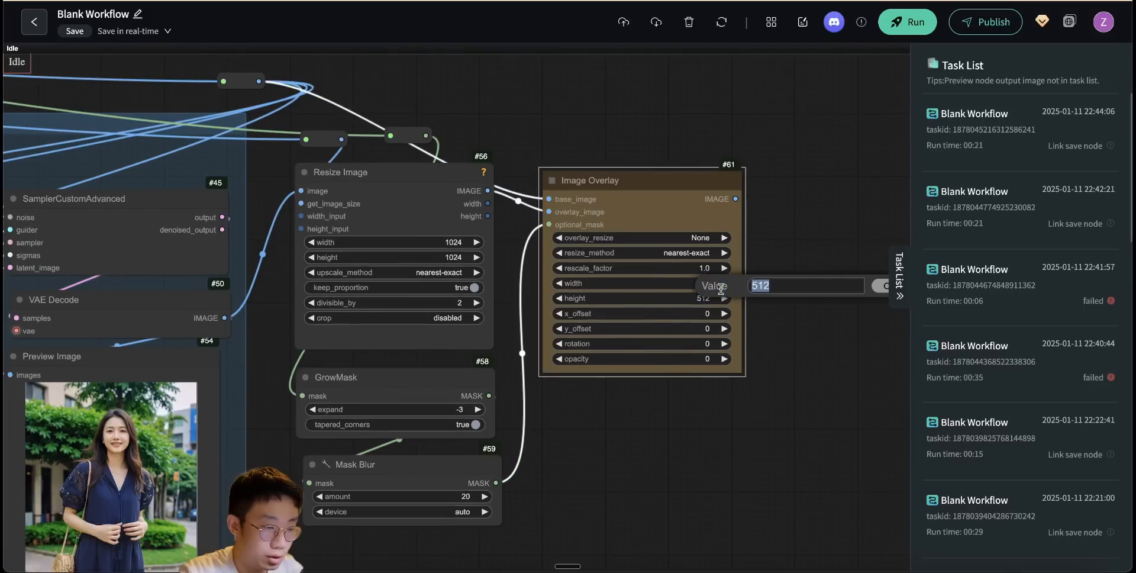
text(1024)
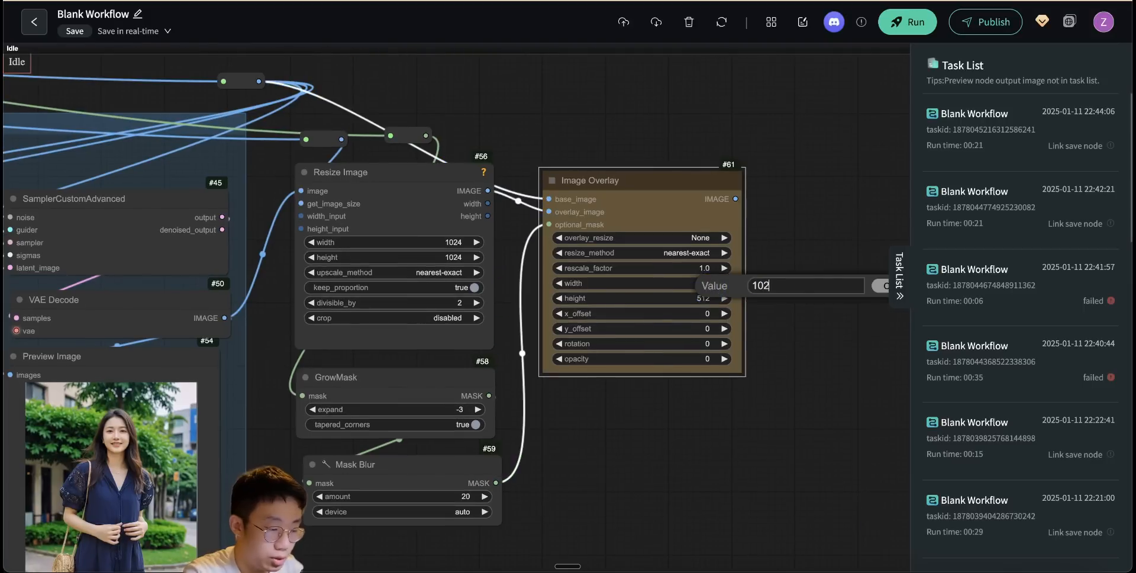
key(Return)
click(710, 300)
text(1024)
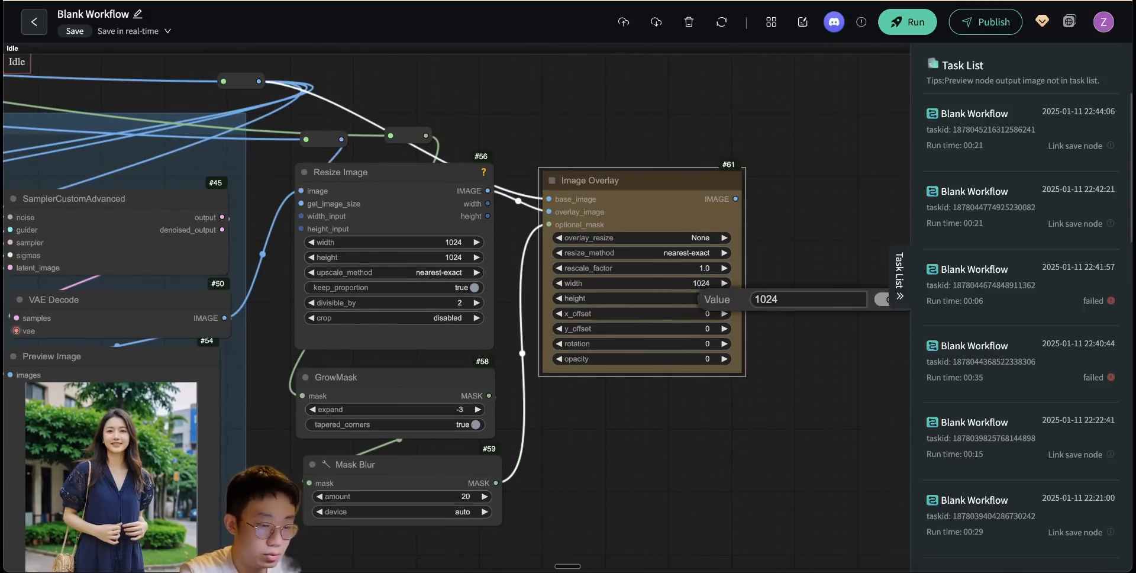
key(Return)
- Add a Save Image node on Image Overlay's IMAGE output, then run the workflow and inspect the dress details
drag(500, 175, 581, 163)
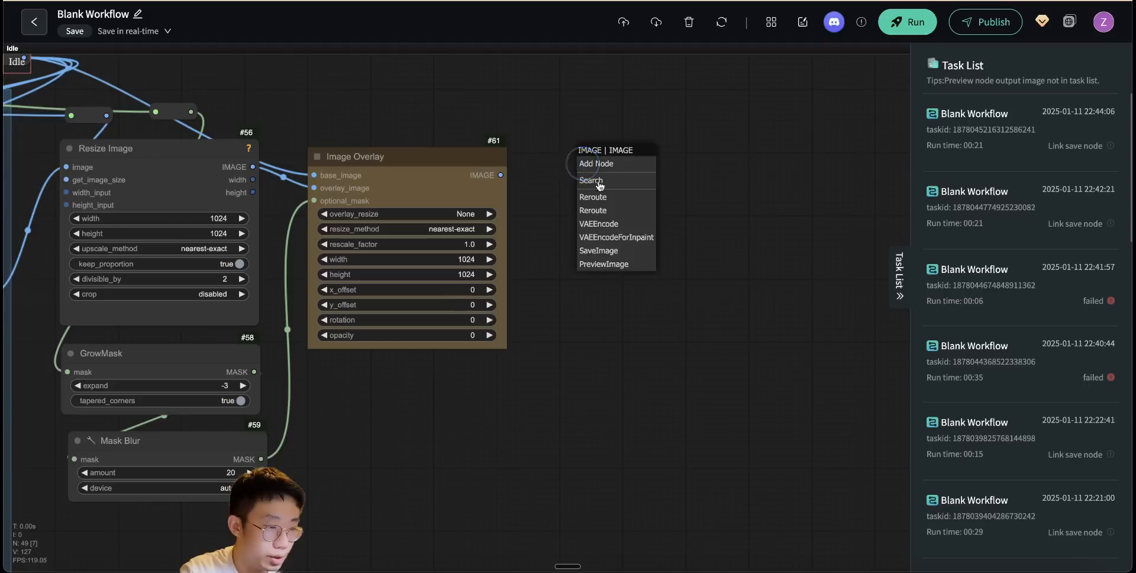
click(609, 155)
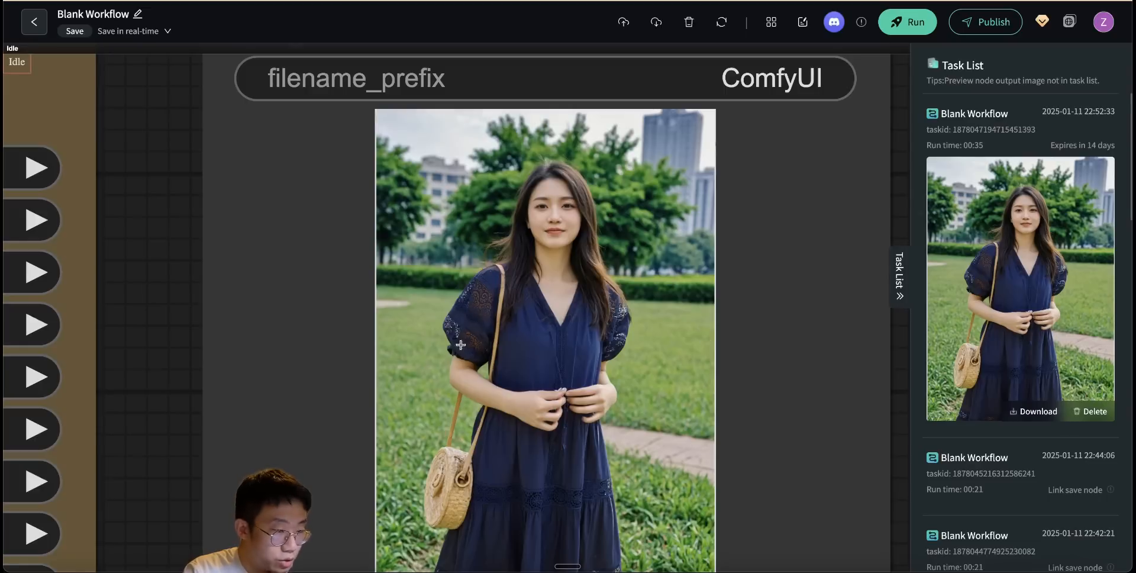
scroll(460, 344, up, 8)
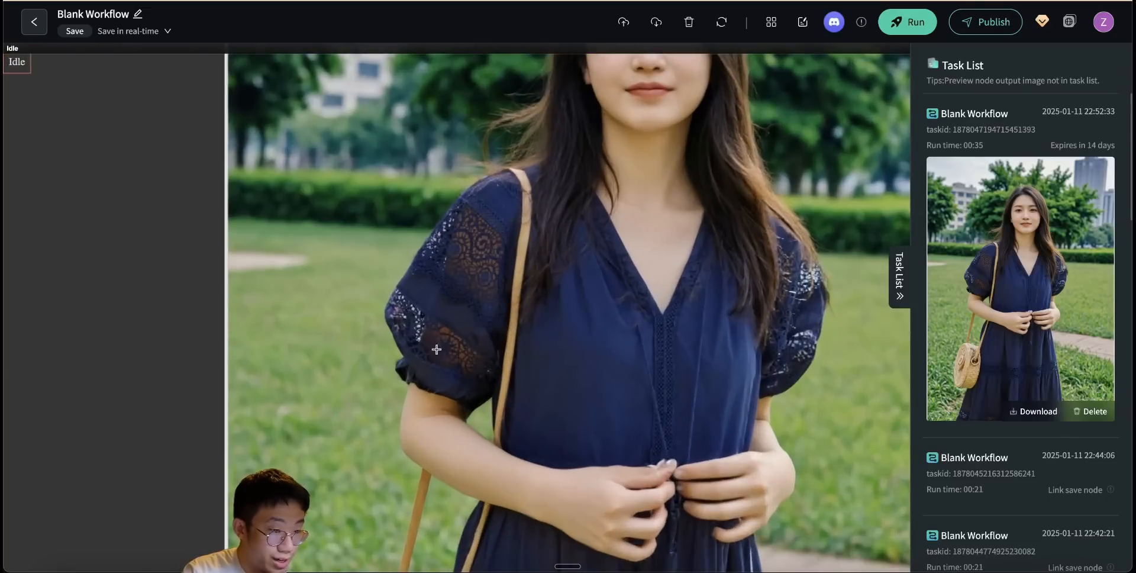
scroll(463, 329, down, 8)
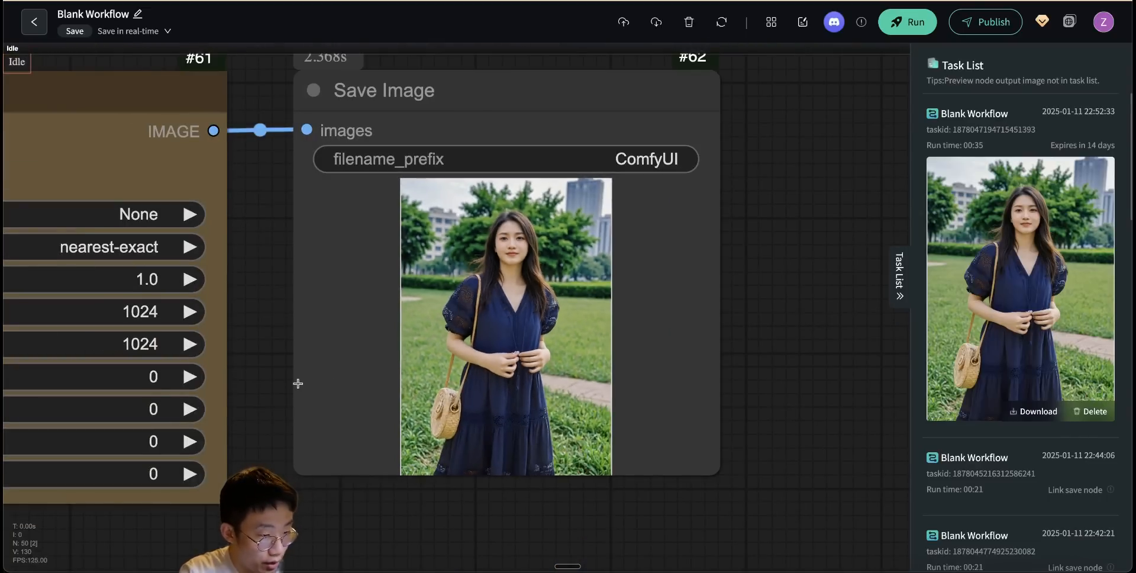
- Add an Image Comparer (rgthree) node and connect Image Overlay's IMAGE output to its image_a input
drag(297, 383, 265, 391)
double_click(472, 403)
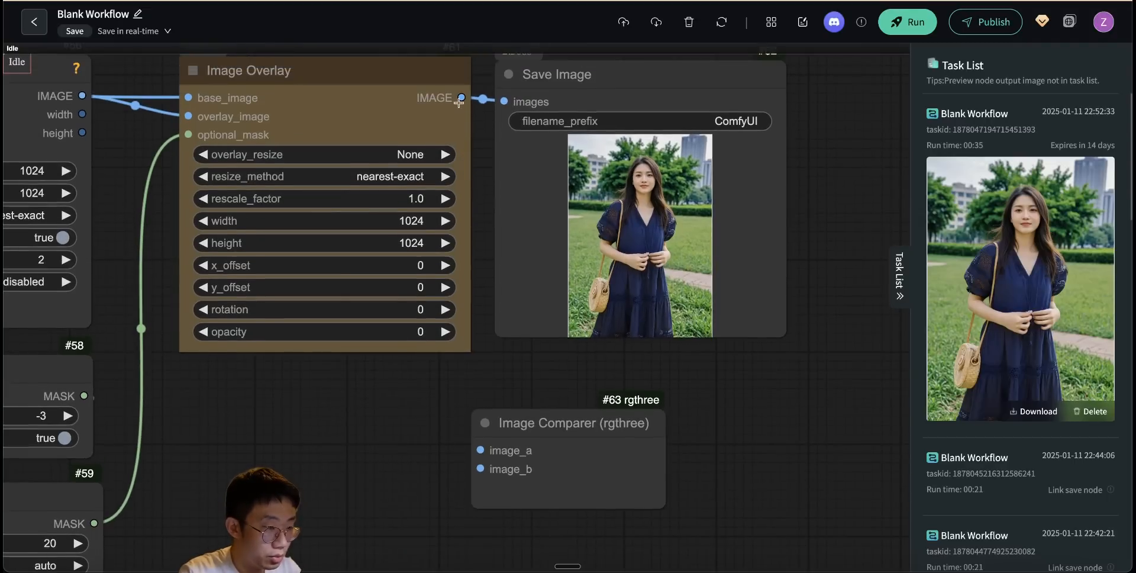
drag(462, 97, 476, 452)
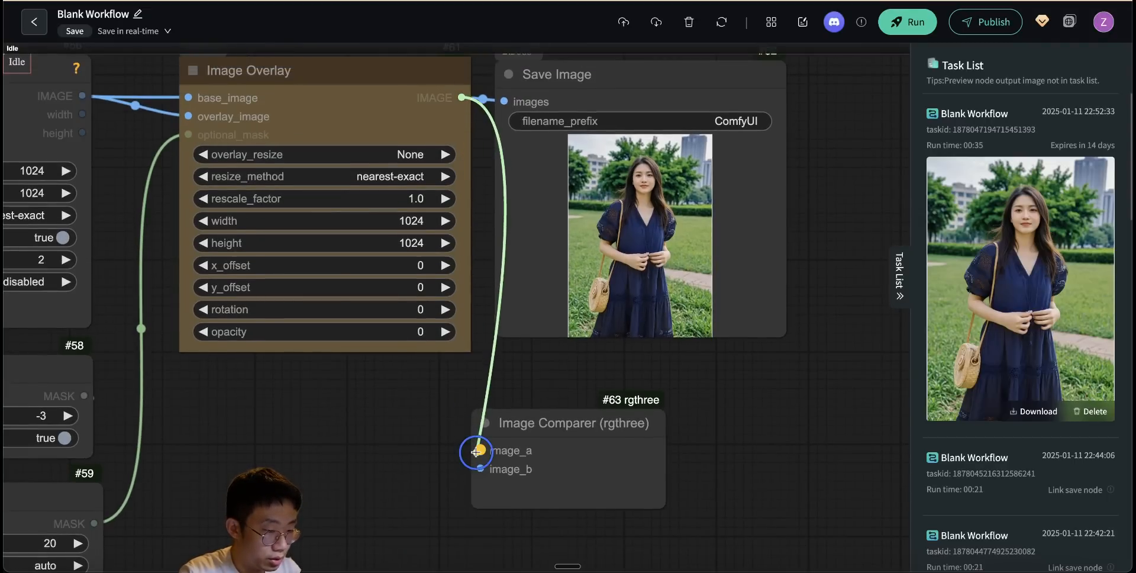
- Move Image Comparer beside Load Image, connect Load Image's IMAGE output to image_b, and run the workflow
drag(358, 470, 619, 383)
scroll(243, 271, down, 10)
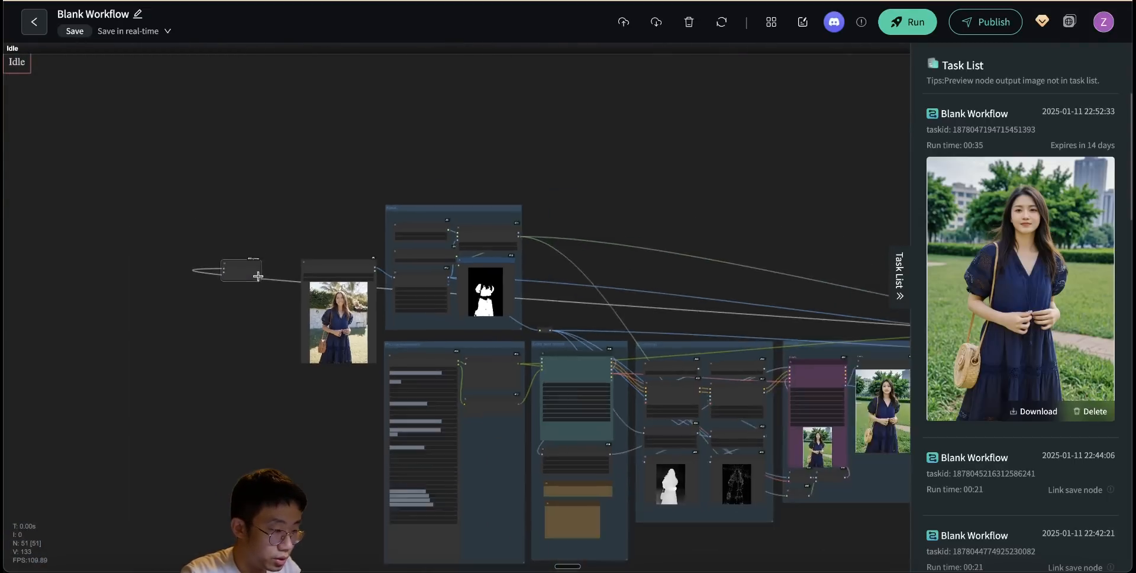
scroll(258, 276, up, 10)
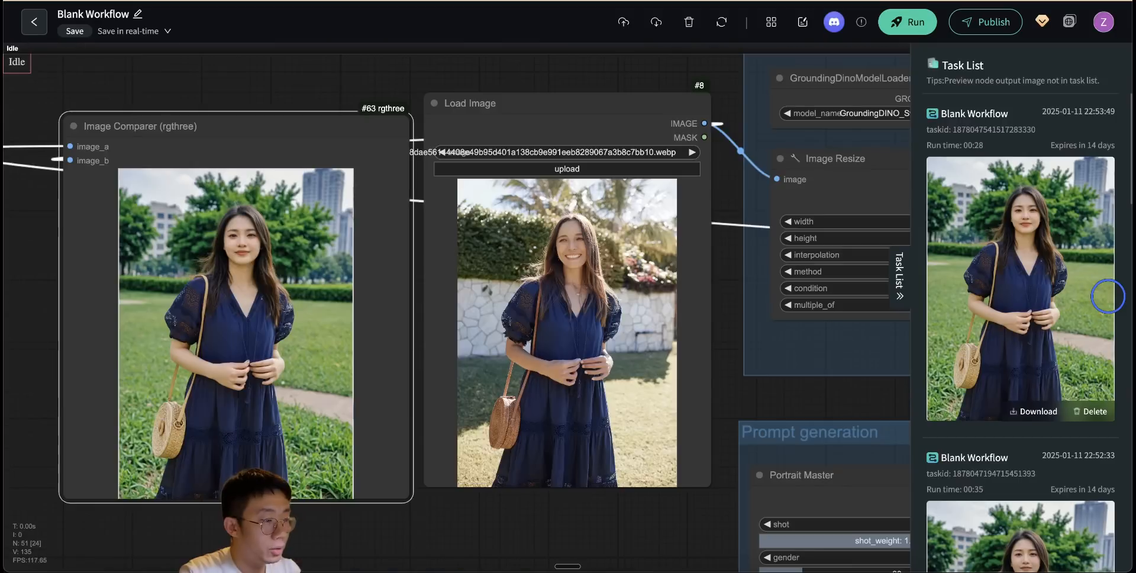
- Load the white Waterhouse dress photo into the Load Image node
drag(413, 68, 566, 316)
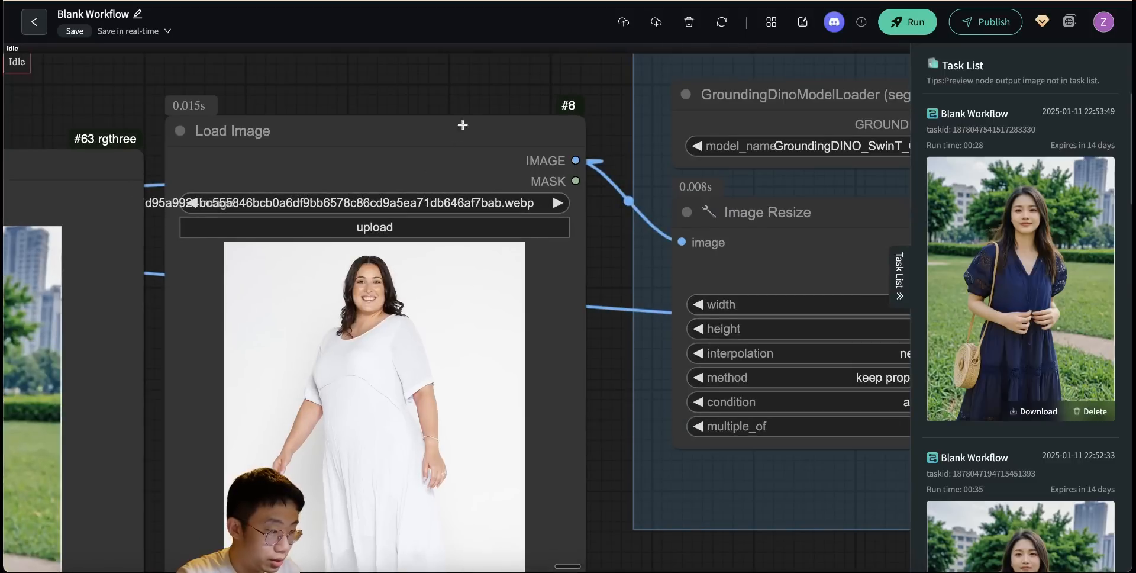
drag(483, 105, 195, 268)
scroll(261, 200, down, 11)
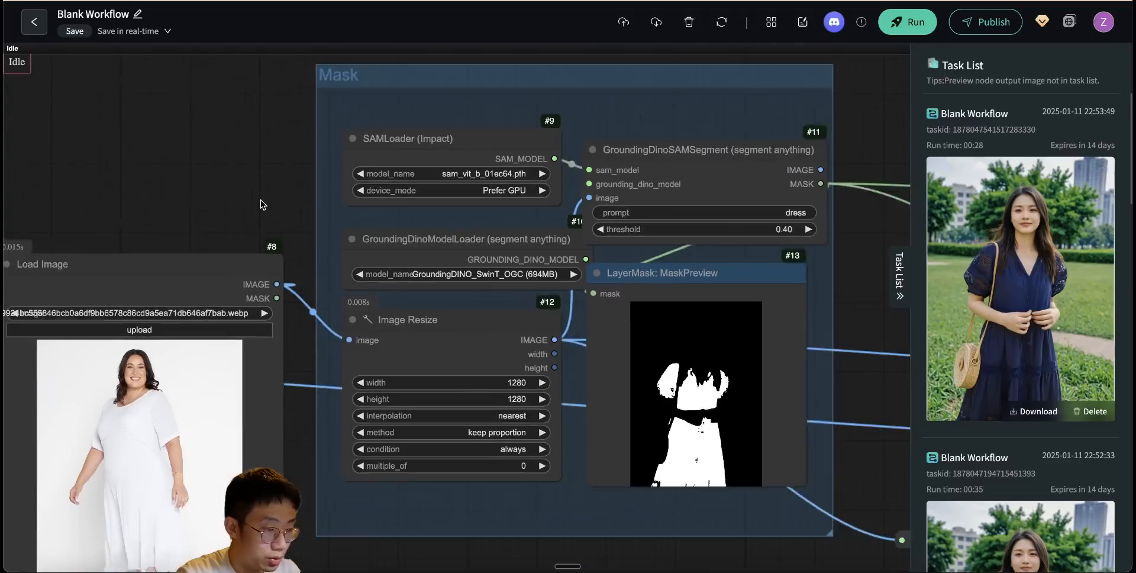
- Set Portrait Master's body_type to Overweight and run the workflow
drag(629, 309, 615, 147)
scroll(260, 378, up, 9)
mouse_move(261, 379)
mouse_down()
mouse_move(251, 246)
mouse_move(253, 398)
mouse_up()
click(595, 299)
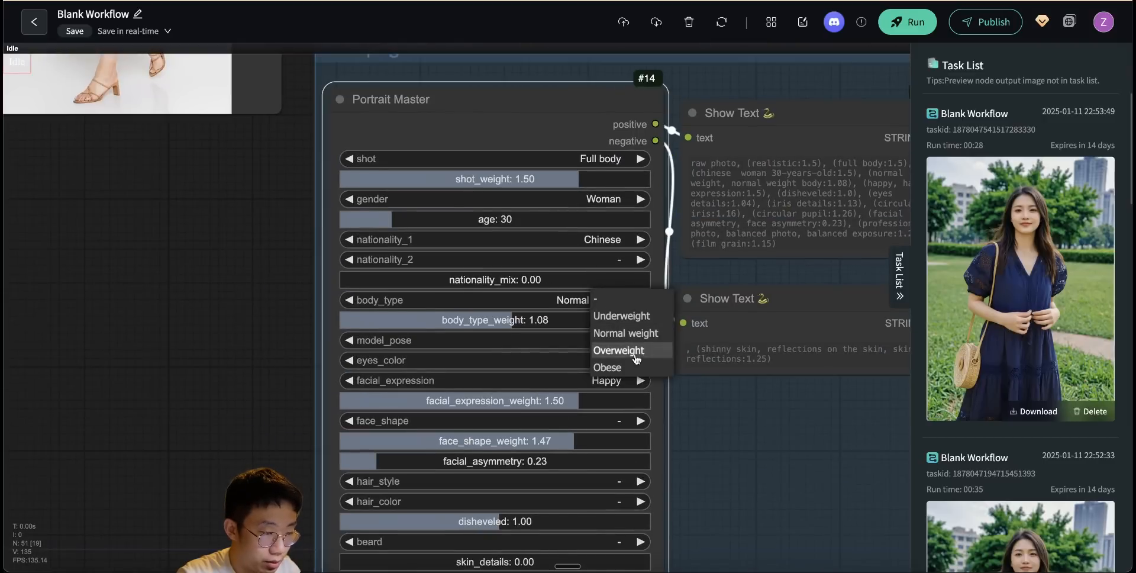
click(636, 358)
drag(248, 297, 441, 466)
key(ctrl+Return)
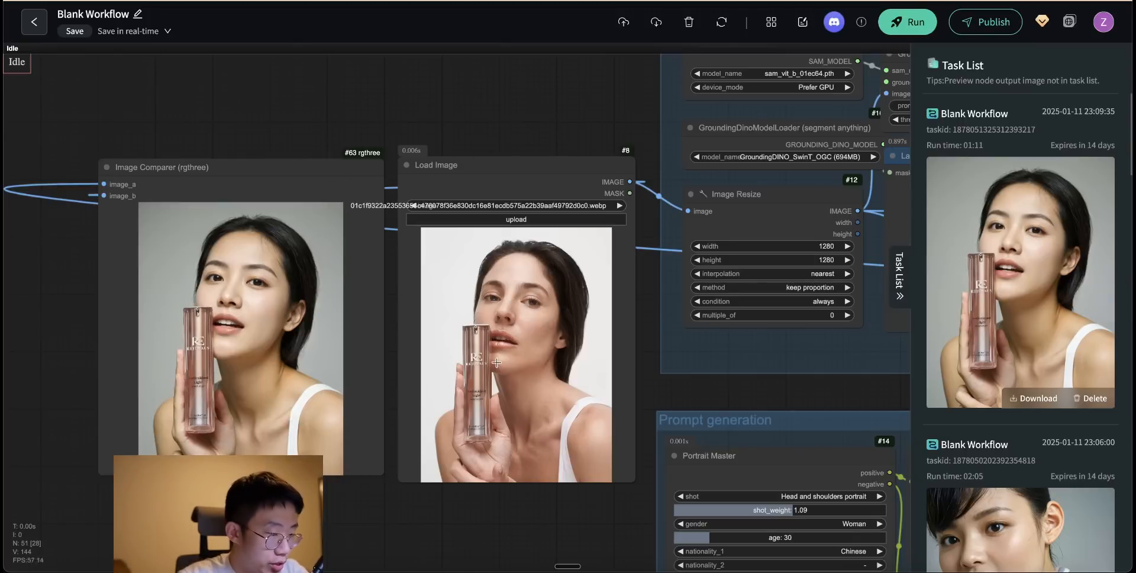
- Review Portrait Master's shot settings for the cosmetic bottle portrait and compare the generated image with the original photo
drag(552, 503, 341, 327)
scroll(543, 241, up, 2)
scroll(543, 241, up, 2)
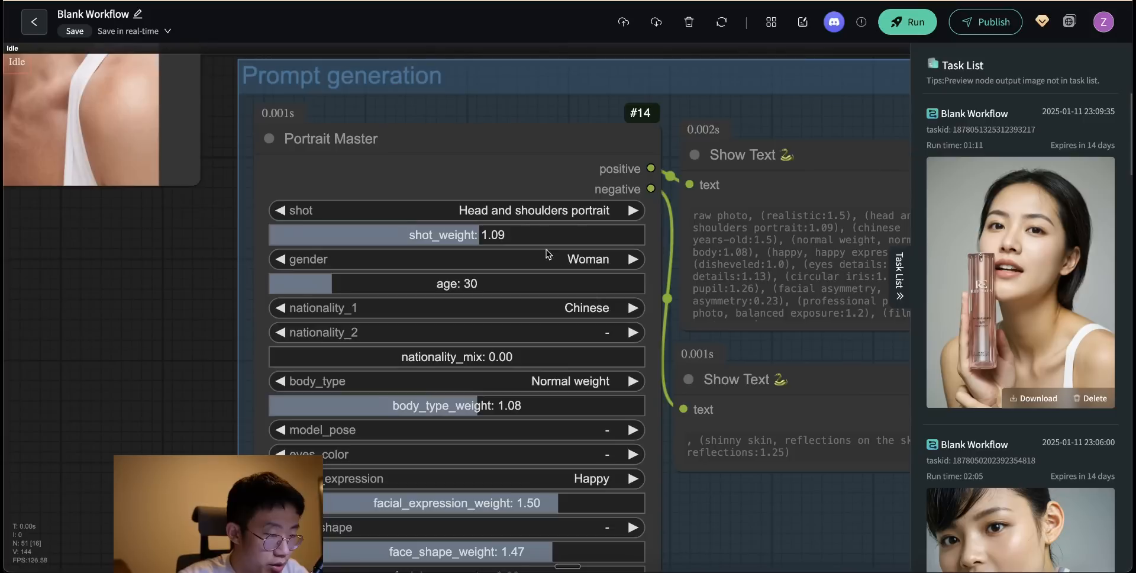
click(550, 210)
click(600, 224)
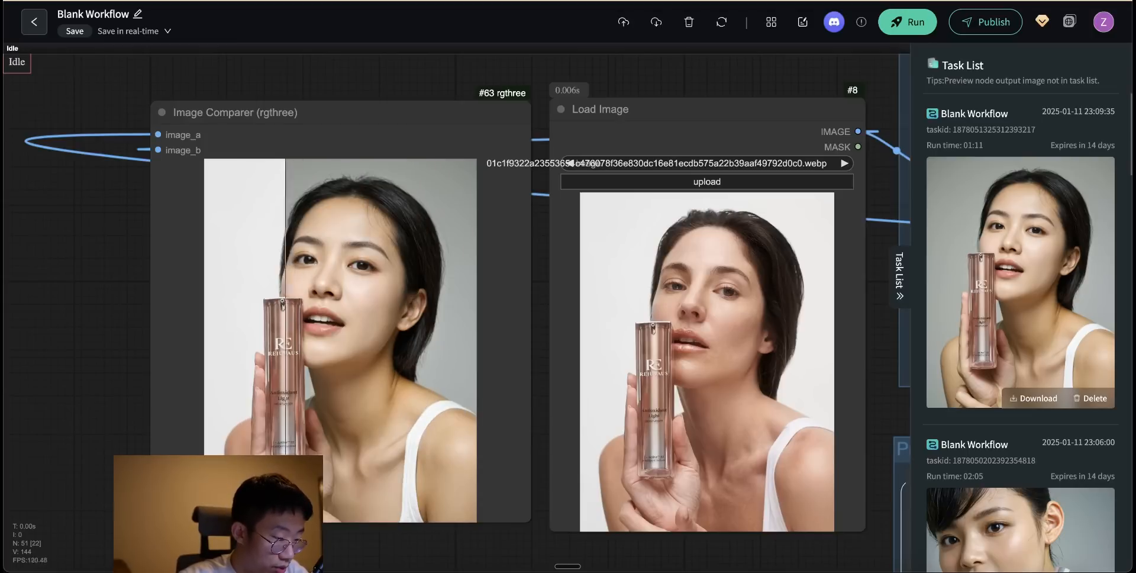
scroll(608, 520, down, 8)
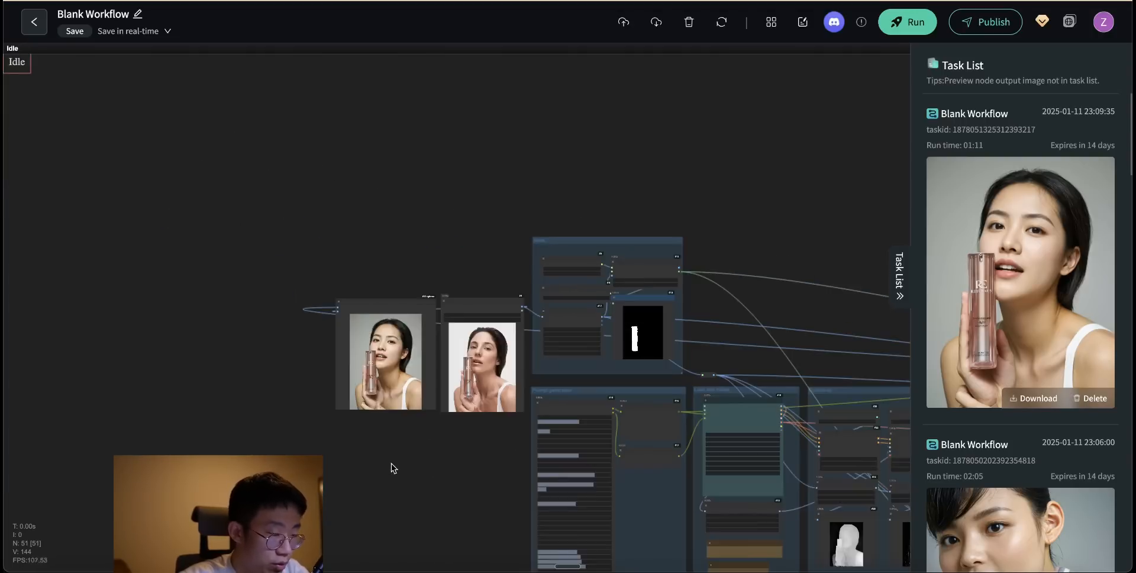
scroll(406, 436, up, 5)
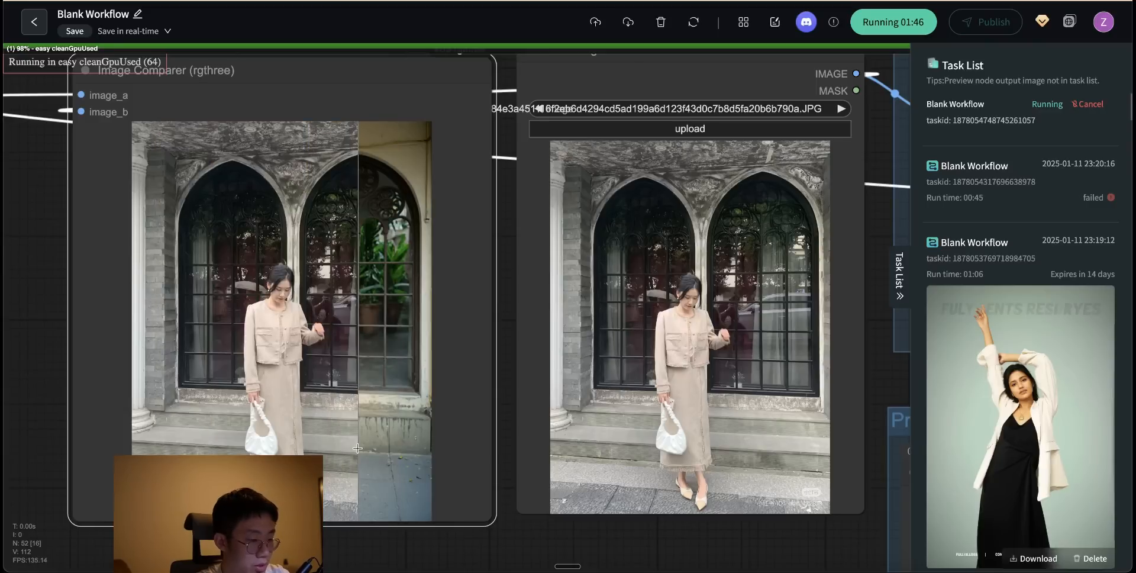
- Search the nationality_1 options in the Portrait Master node for "austral"
drag(552, 547, 67, 342)
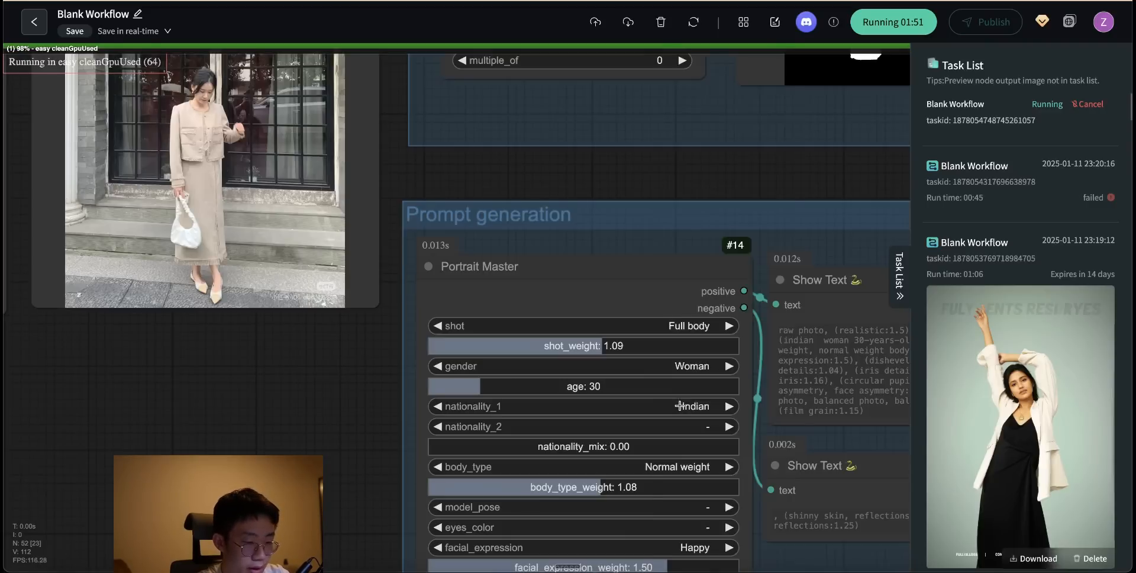
click(680, 407)
text(austral)
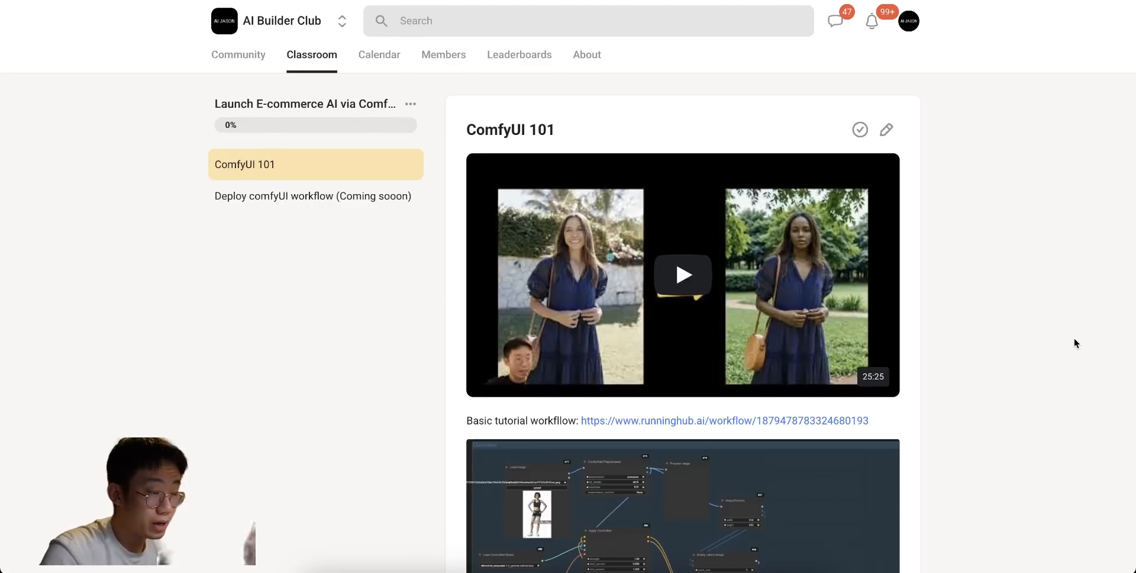
- Switch to the AI Builder Club site and review the ComfyUI 101 lesson and the club's About page
scroll(1074, 340, down, 3)
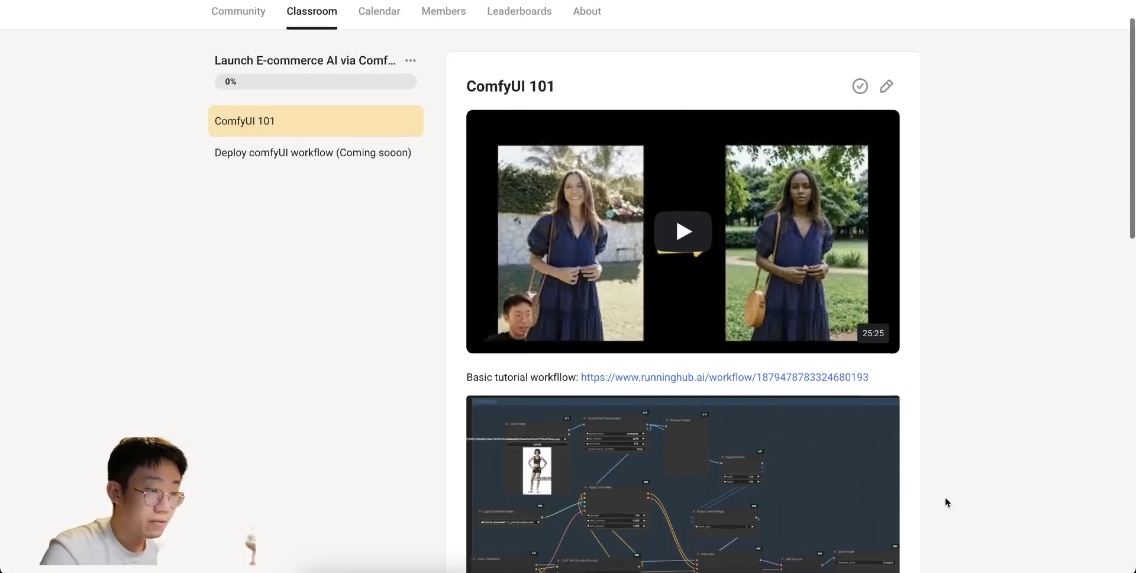
scroll(946, 501, down, 3)
scroll(945, 501, down, 5)
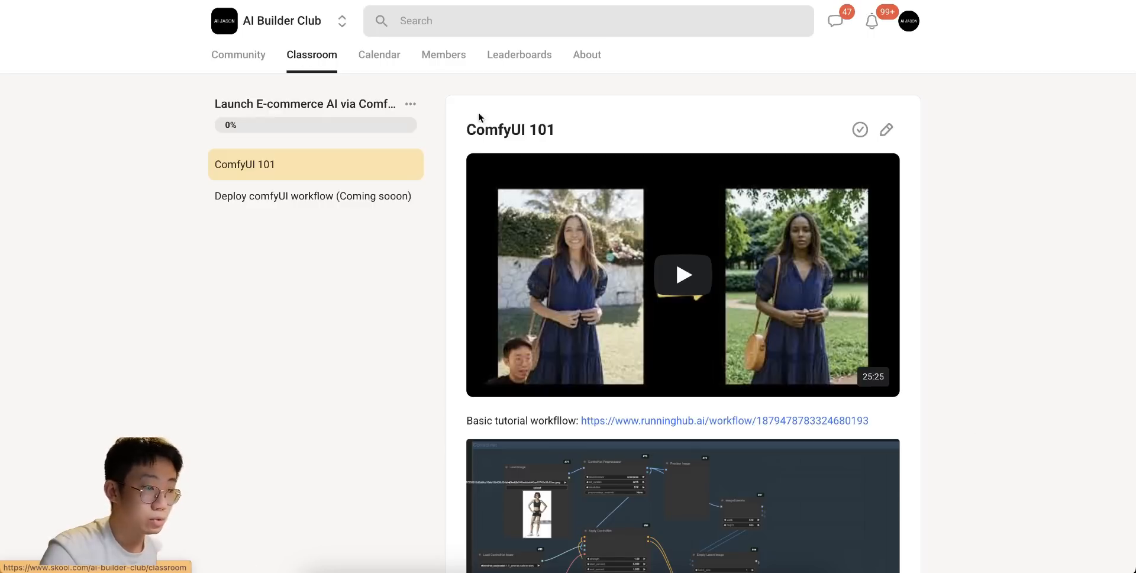
- Open the AI Builder Club classroom overview and browse the available courses
click(330, 52)
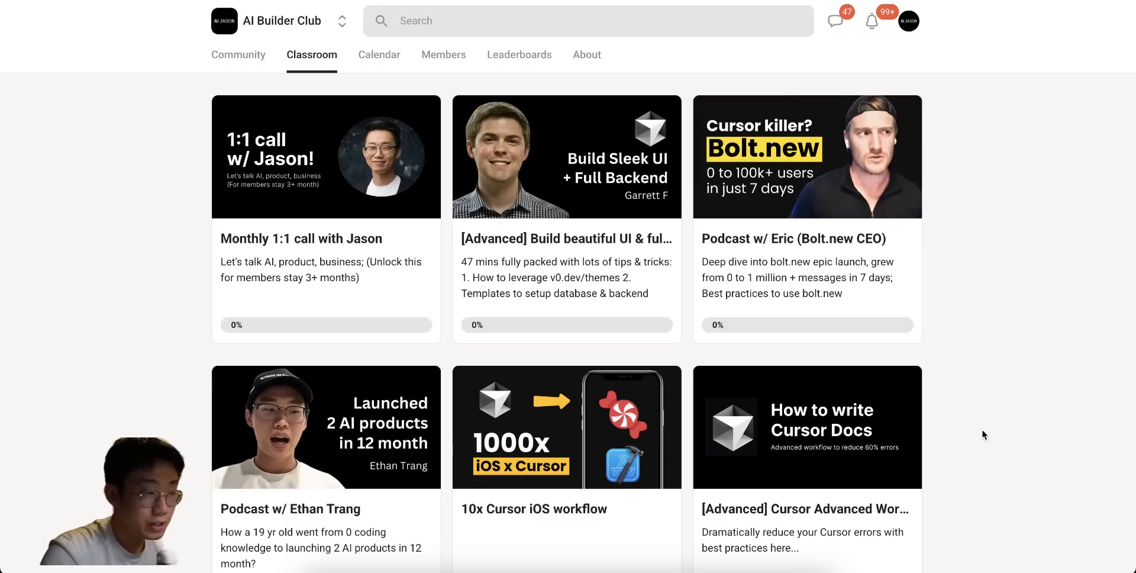
scroll(982, 434, down, 3)
scroll(982, 434, down, 3)
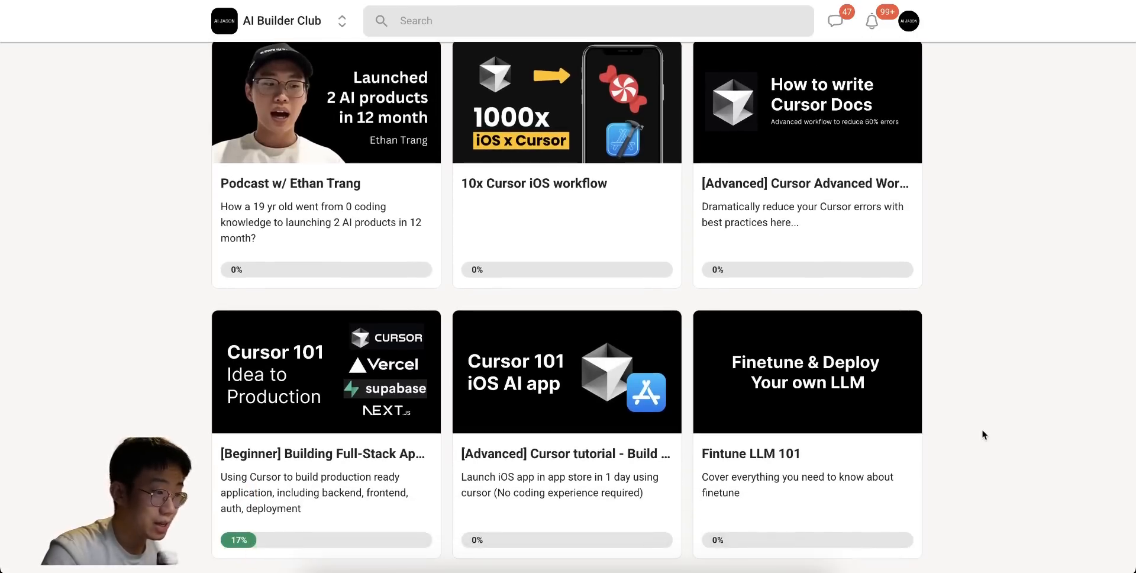
scroll(981, 435, down, 2)
scroll(982, 434, down, 1)
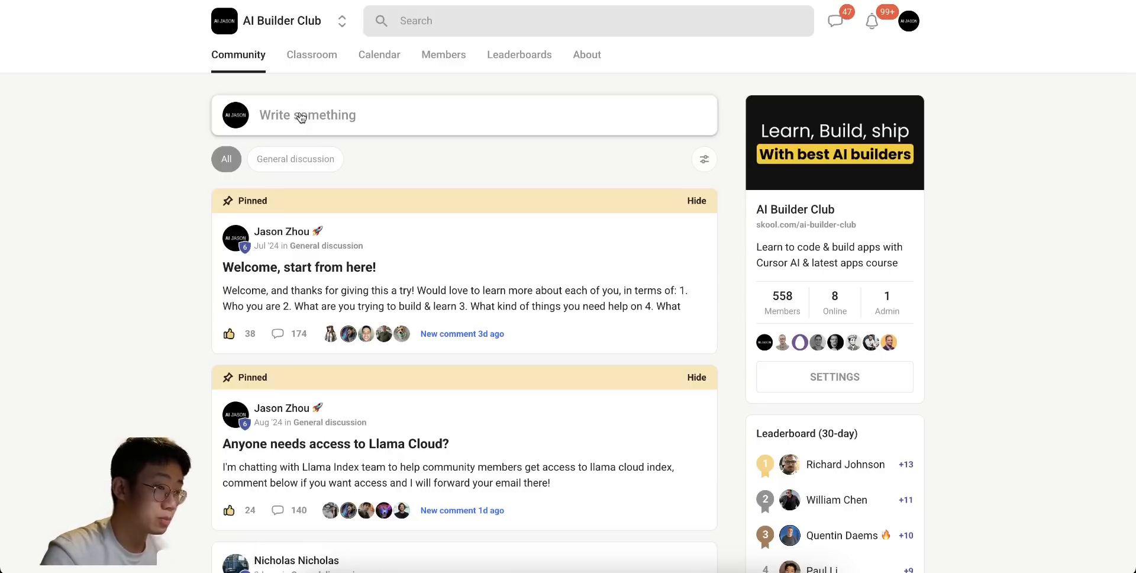
- Start a new post in the AI Builder Club community, ready for its title
click(300, 116)
click(286, 140)
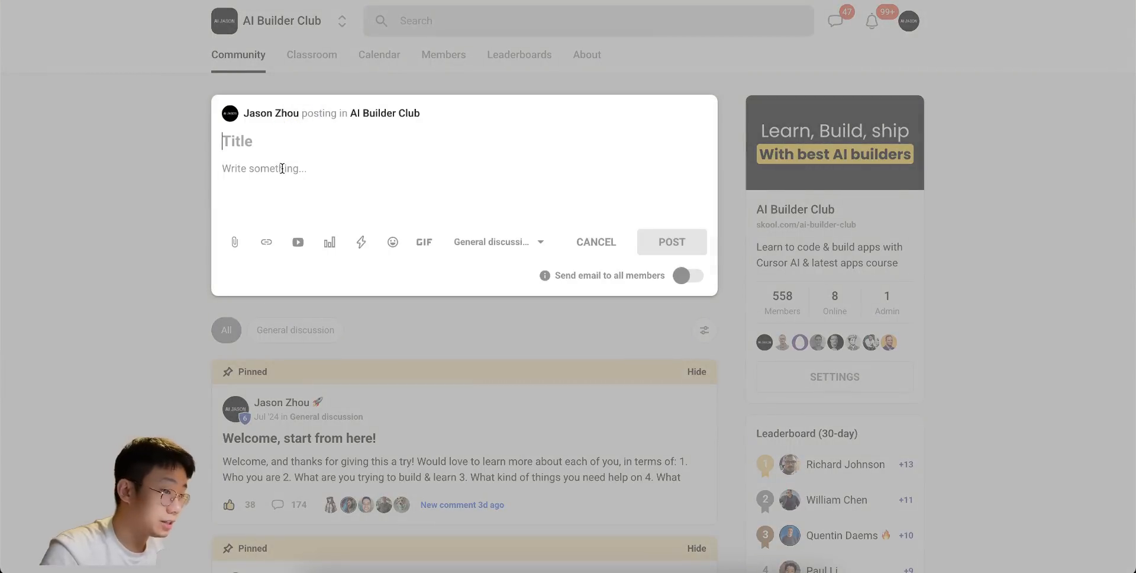